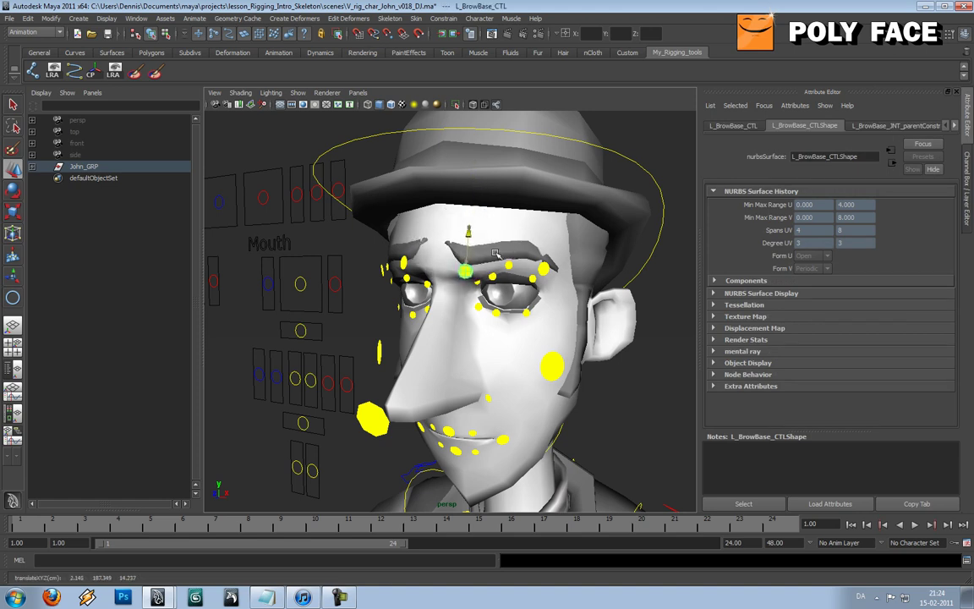
# Undo the left brow base control's move, and try moving other facial controls before undoing those changes too
pyautogui.hotkey('ctrl', 'z')
pyautogui.moveTo(330, 230); pyautogui.dragTo(314, 191)
pyautogui.hotkey('ctrl', 'z')
pyautogui.click(401, 270)
pyautogui.moveTo(402, 306); pyautogui.dragTo(522, 300)
pyautogui.press('f')
pyautogui.scroll(-10, 521, 300)
pyautogui.hotkey('ctrl', 'z')
pyautogui.moveTo(400, 326)
pyautogui.keyDown('alt'); pyautogui.mouseDown()
pyautogui.moveTo(414, 324)
pyautogui.moveTo(356, 401)
pyautogui.moveTo(395, 372)
pyautogui.moveTo(399, 270)
pyautogui.moveTo(405, 333)
pyautogui.mouseUp(); pyautogui.keyUp('alt')
# Try moving the left cheek control L_Chin_CTL to deform the face, and undo the move
pyautogui.click(370, 384)
pyautogui.press('e')
pyautogui.press('w')
pyautogui.moveTo(404, 333)
pyautogui.keyDown('alt'); pyautogui.mouseDown()
pyautogui.moveTo(419, 343)
pyautogui.moveTo(393, 385)
pyautogui.moveTo(391, 340)
pyautogui.mouseUp(); pyautogui.keyUp('alt')
pyautogui.keyDown('alt'); pyautogui.moveTo(365, 375); pyautogui.dragTo(465, 468); pyautogui.keyUp('alt')
pyautogui.click(467, 471)
pyautogui.scroll(-5, 468, 469)
pyautogui.keyDown('alt'); pyautogui.moveTo(474, 418); pyautogui.dragTo(464, 384); pyautogui.keyUp('alt')
pyautogui.hotkey('ctrl', 'z')
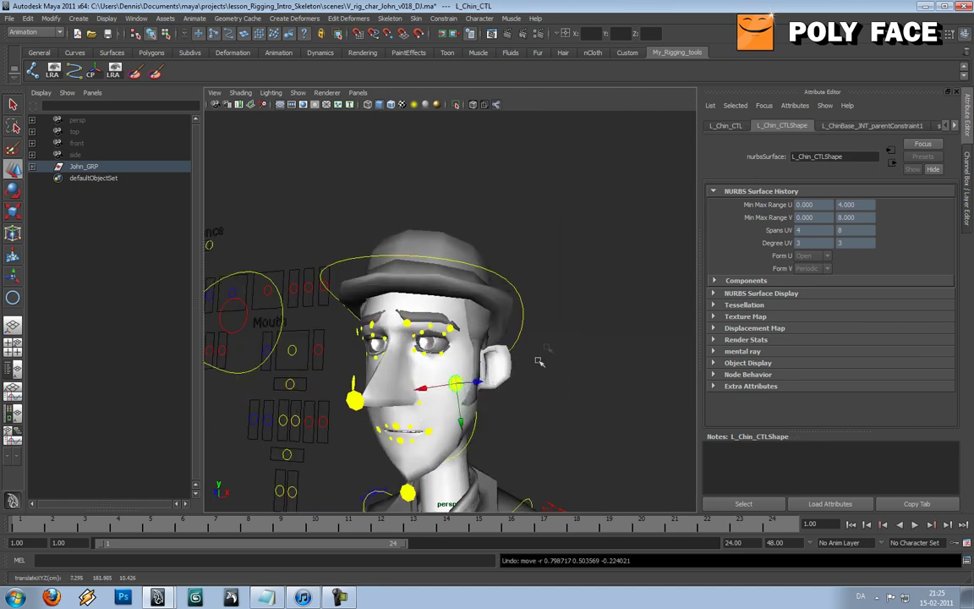
# Try lowering the left upper eyelid with L_EyeMD_CTL and L_EyeEnd_CTL, and undo the moves
pyautogui.click(580, 316)
pyautogui.scroll(5, 422, 370)
pyautogui.scroll(4, 420, 370)
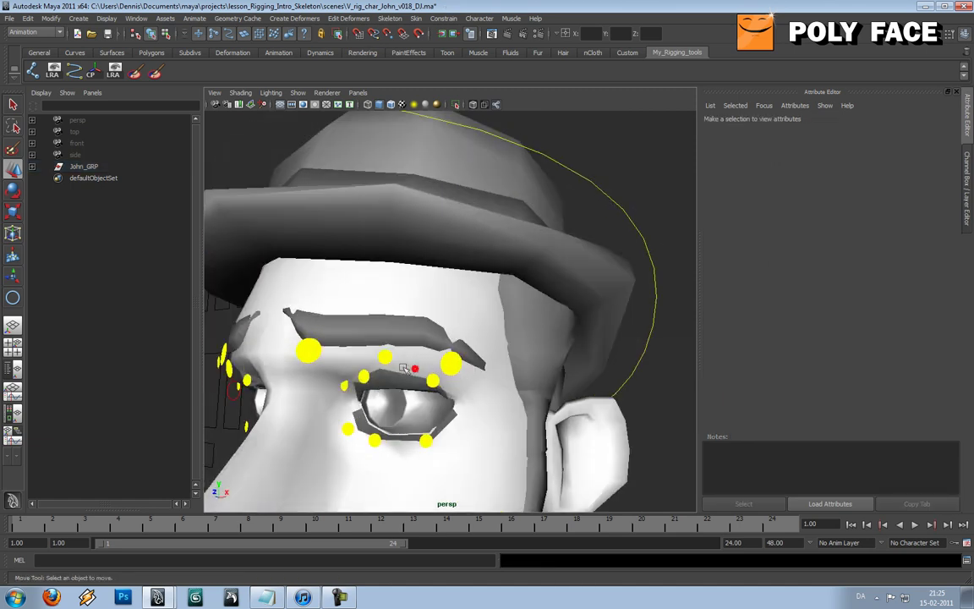
pyautogui.click(365, 375)
pyautogui.moveTo(365, 376); pyautogui.dragTo(440, 348)
pyautogui.click(434, 381)
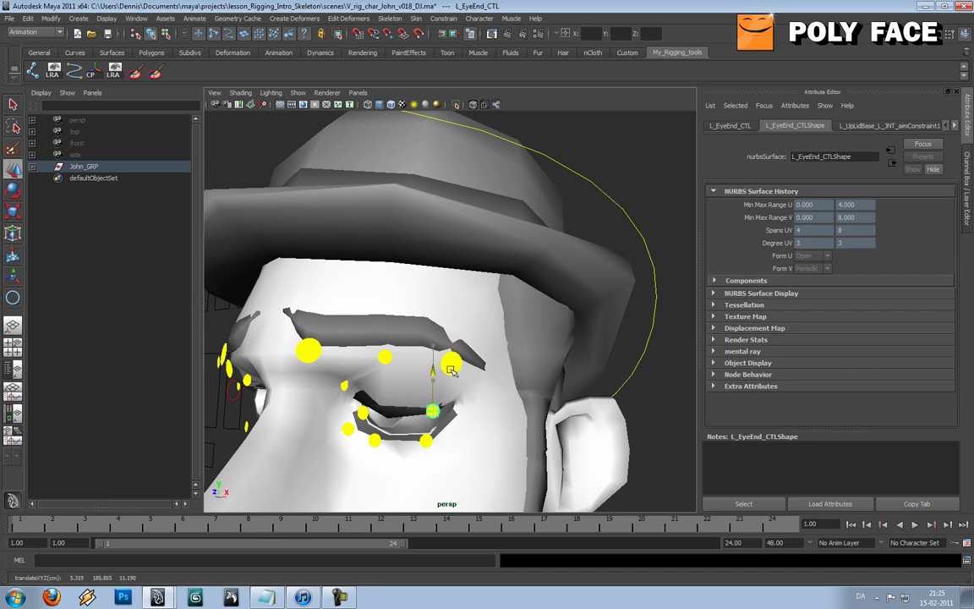
pyautogui.hotkey('ctrl', 'z')
pyautogui.hotkey('ctrl', 'z')
pyautogui.hotkey('ctrl', 'z')
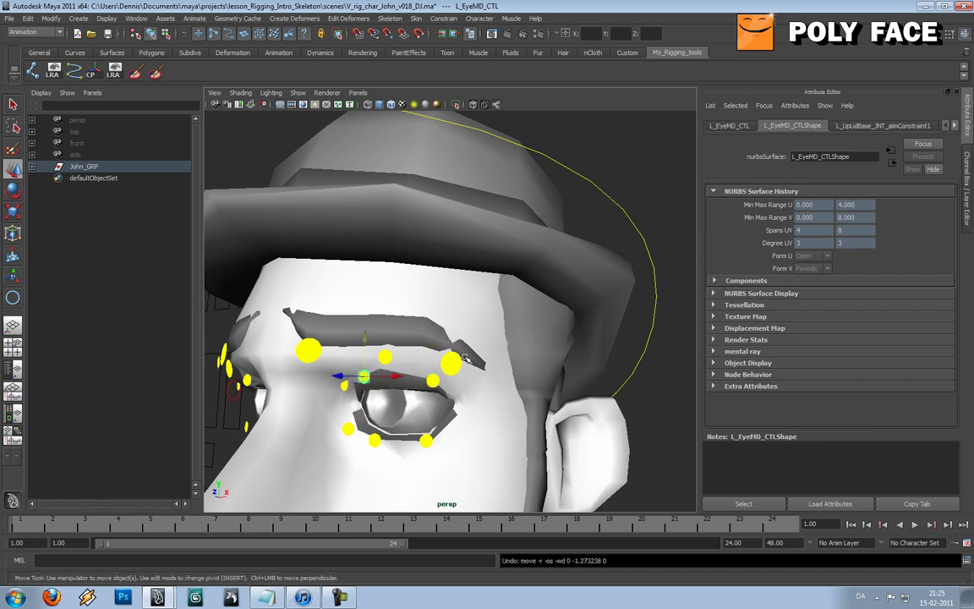
# Rotate the jaw control M_Jaw_CTL to open the character's mouth, and clear the selection
pyautogui.scroll(-7, 464, 362)
pyautogui.keyDown('alt'); pyautogui.moveTo(464, 362); pyautogui.dragTo(493, 361); pyautogui.keyUp('alt')
pyautogui.scroll(5, 443, 363)
pyautogui.keyDown('alt'); pyautogui.moveTo(433, 367); pyautogui.dragTo(425, 329); pyautogui.keyUp('alt')
pyautogui.scroll(-4, 424, 329)
pyautogui.click(431, 404)
pyautogui.press('e')
pyautogui.moveTo(429, 316); pyautogui.dragTo(457, 366)
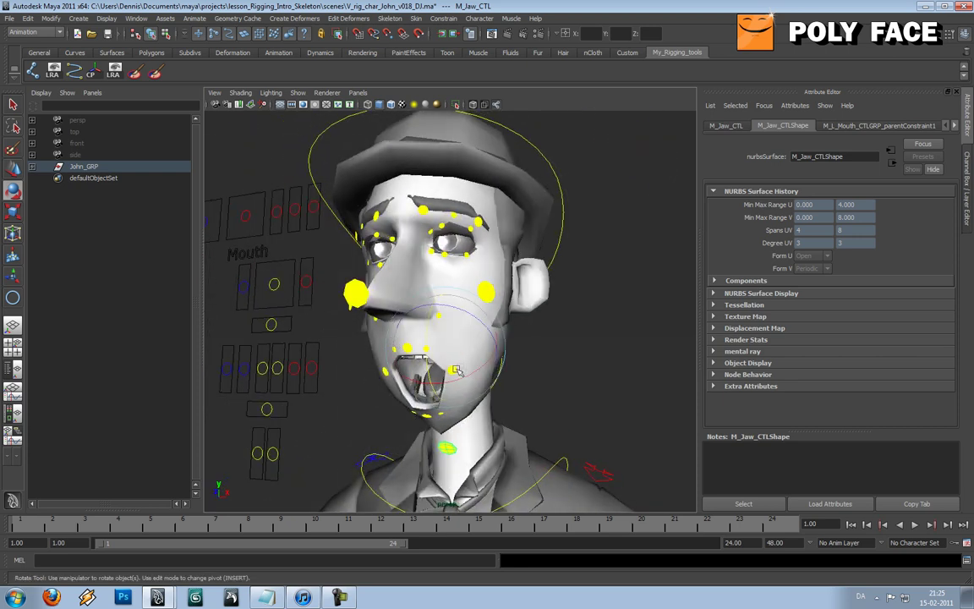
pyautogui.moveTo(407, 326)
pyautogui.mouseDown()
pyautogui.moveTo(427, 347)
pyautogui.moveTo(408, 325)
pyautogui.moveTo(428, 336)
pyautogui.moveTo(420, 333)
pyautogui.mouseUp()
pyautogui.press('w')
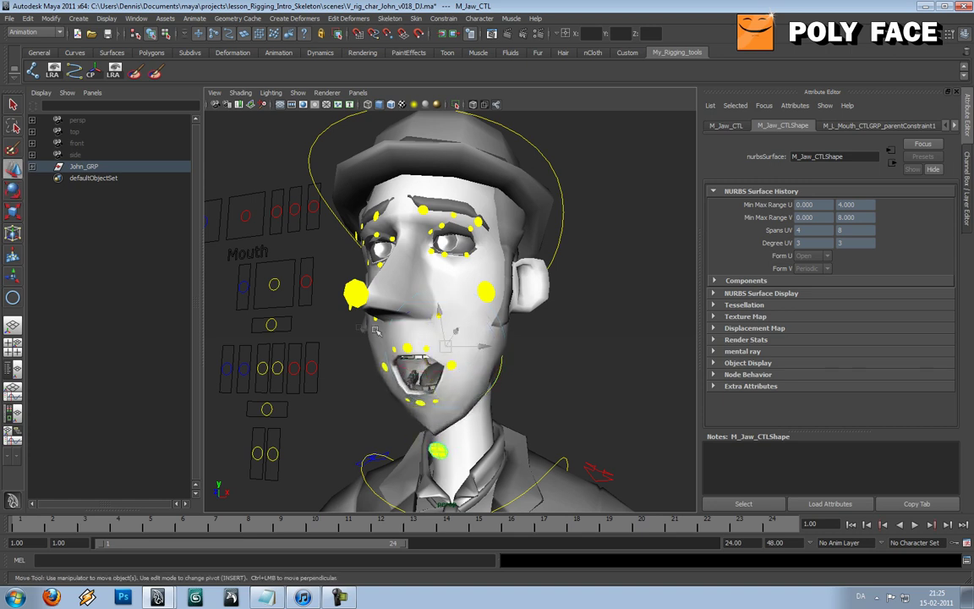
pyautogui.click(338, 328)
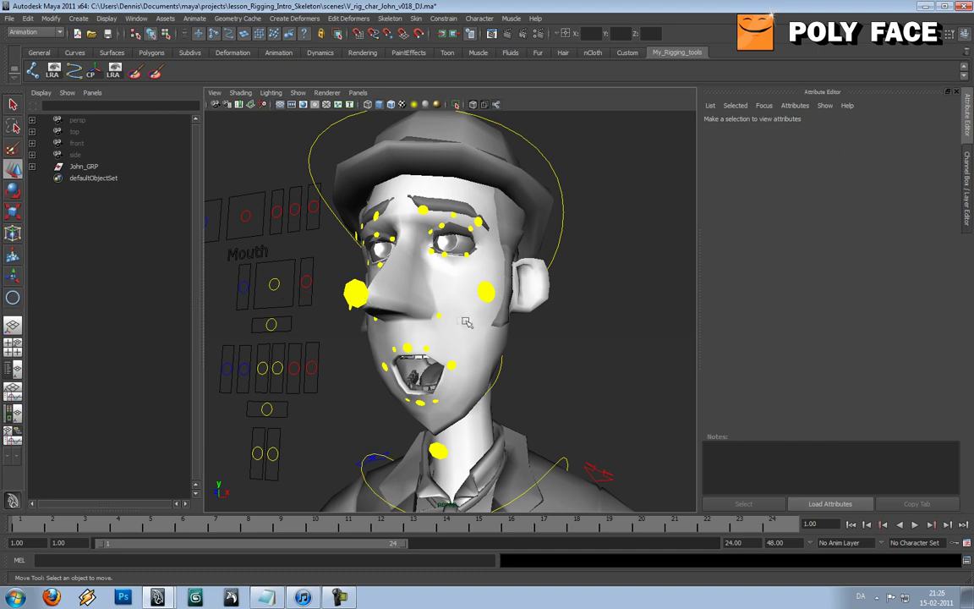
# Examine the Brows, Eyes and Mouth control board beside the head and the facial controls from the front and side
pyautogui.keyDown('alt'); pyautogui.moveTo(366, 308); pyautogui.dragTo(435, 316); pyautogui.keyUp('alt')
pyautogui.keyDown('alt'); pyautogui.moveTo(435, 316); pyautogui.dragTo(386, 320, button='right'); pyautogui.keyUp('alt')
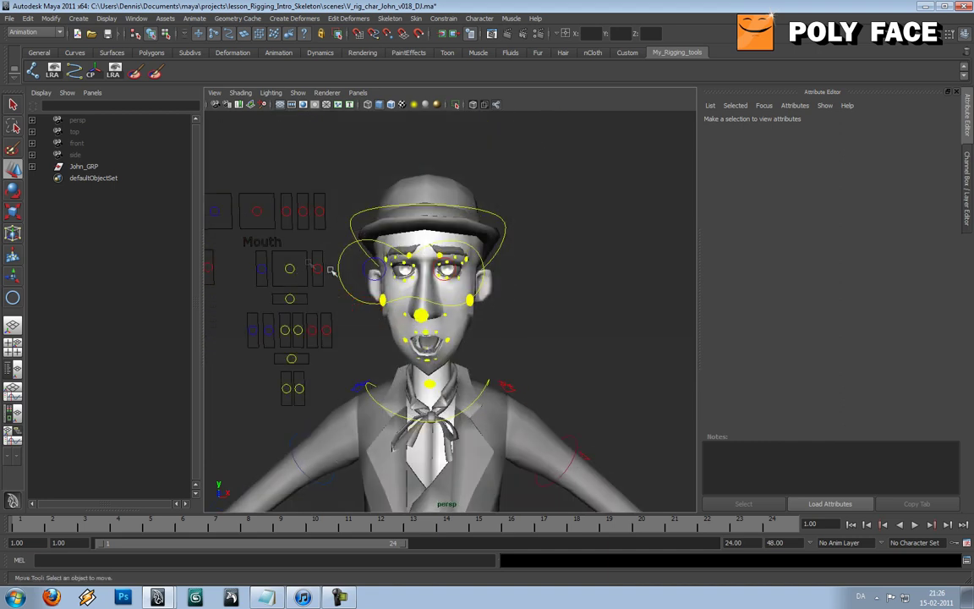
pyautogui.keyDown('alt'); pyautogui.moveTo(321, 271); pyautogui.dragTo(435, 283, button='right'); pyautogui.keyUp('alt')
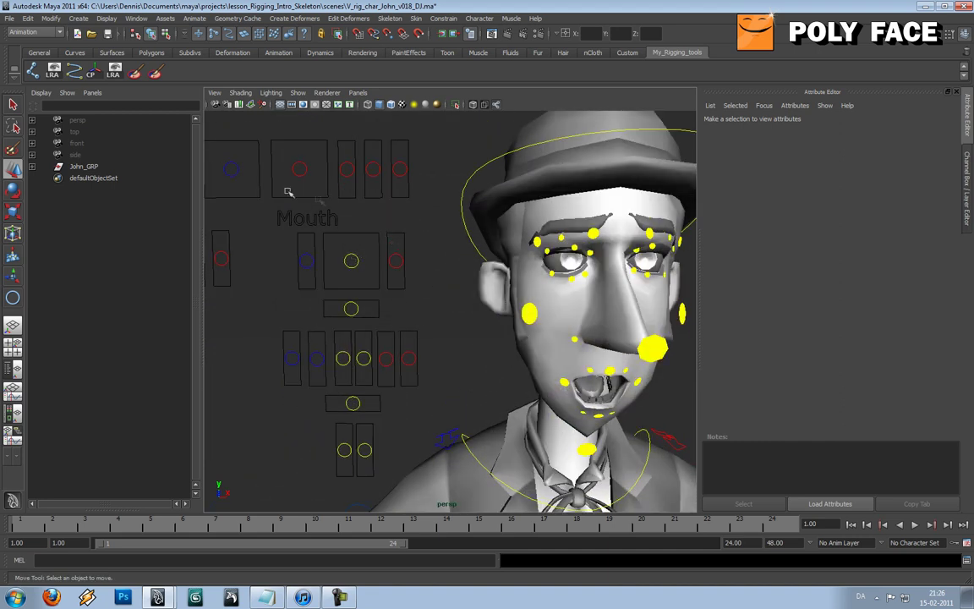
pyautogui.keyDown('alt'); pyautogui.moveTo(358, 211); pyautogui.dragTo(292, 213, button='right'); pyautogui.keyUp('alt')
pyautogui.keyDown('alt'); pyautogui.moveTo(384, 217); pyautogui.dragTo(357, 216); pyautogui.keyUp('alt')
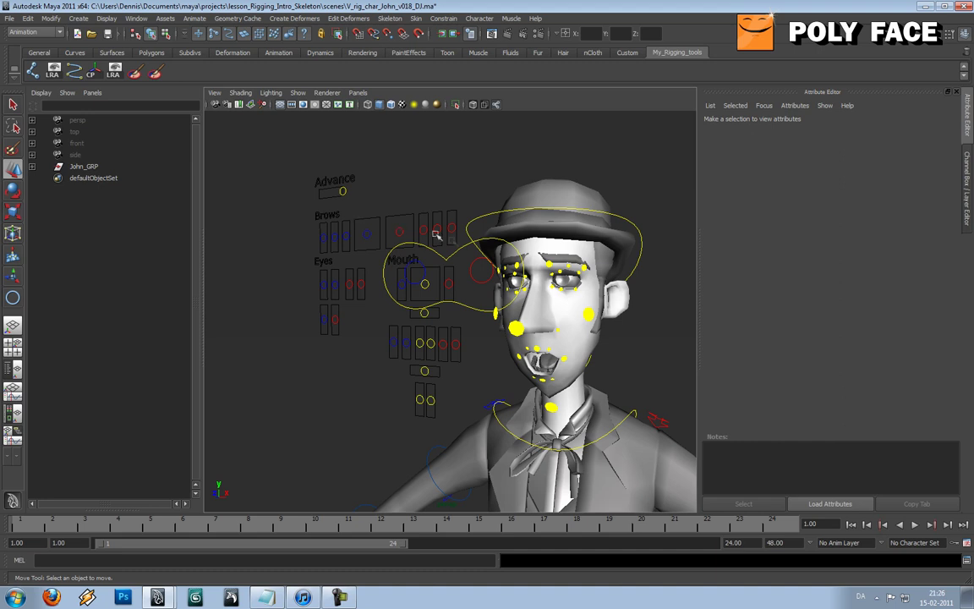
pyautogui.keyDown('alt'); pyautogui.moveTo(550, 282); pyautogui.dragTo(485, 286); pyautogui.keyUp('alt')
pyautogui.keyDown('alt'); pyautogui.moveTo(485, 286); pyautogui.dragTo(517, 290, button='right'); pyautogui.keyUp('alt')
pyautogui.keyDown('alt'); pyautogui.moveTo(517, 289); pyautogui.dragTo(467, 294); pyautogui.keyUp('alt')
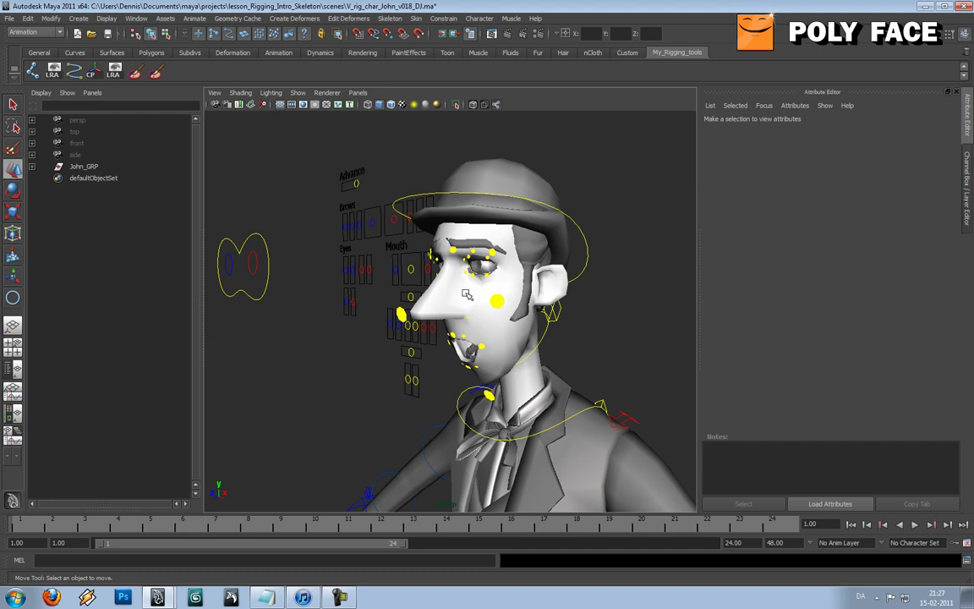
pyautogui.keyDown('alt'); pyautogui.moveTo(467, 293); pyautogui.dragTo(499, 298); pyautogui.keyUp('alt')
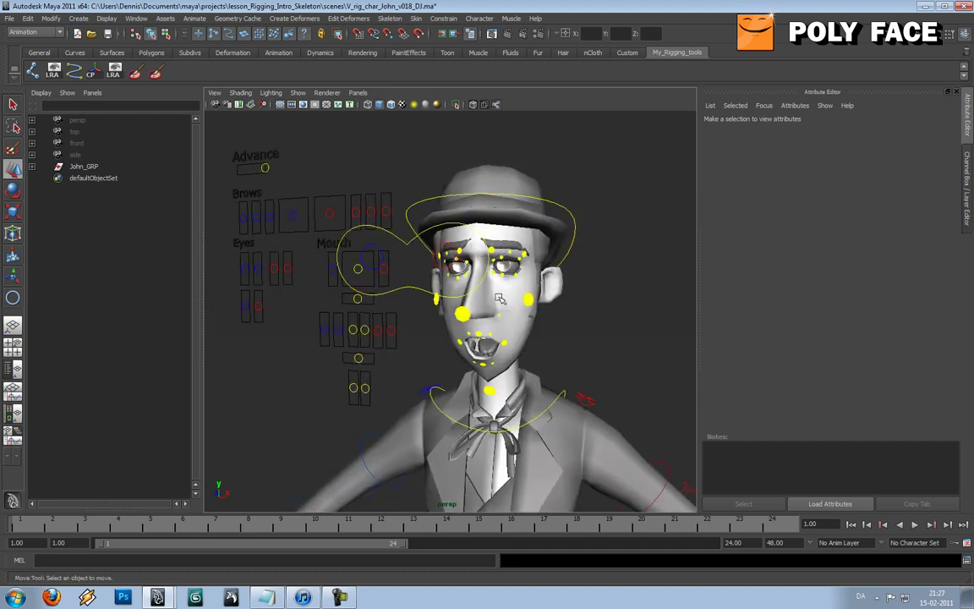
# Open the recent scene V_Rig_char_John_v007_DJ.ma, discarding the changes to the current scene
pyautogui.click(12, 19)
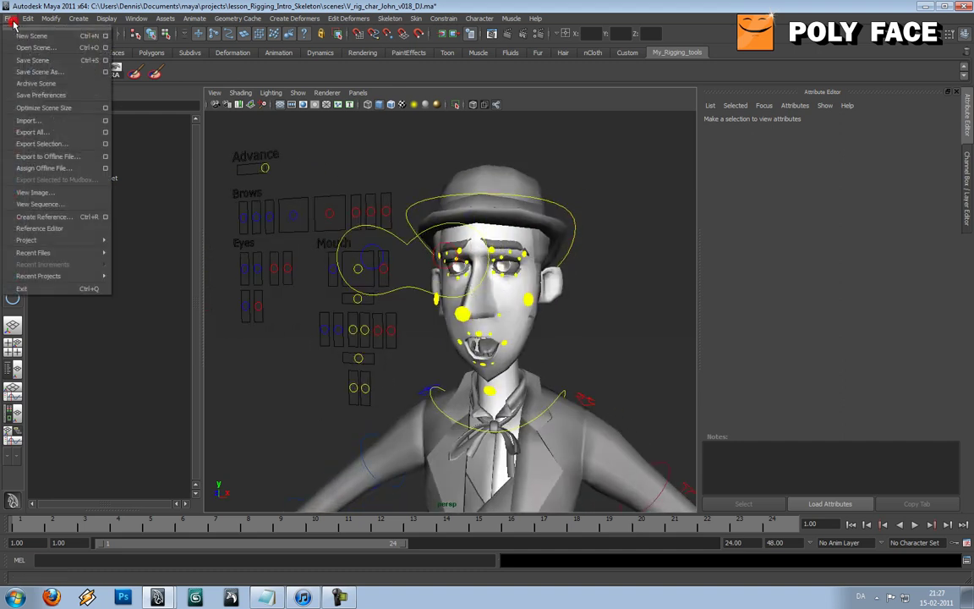
pyautogui.moveTo(92, 254)
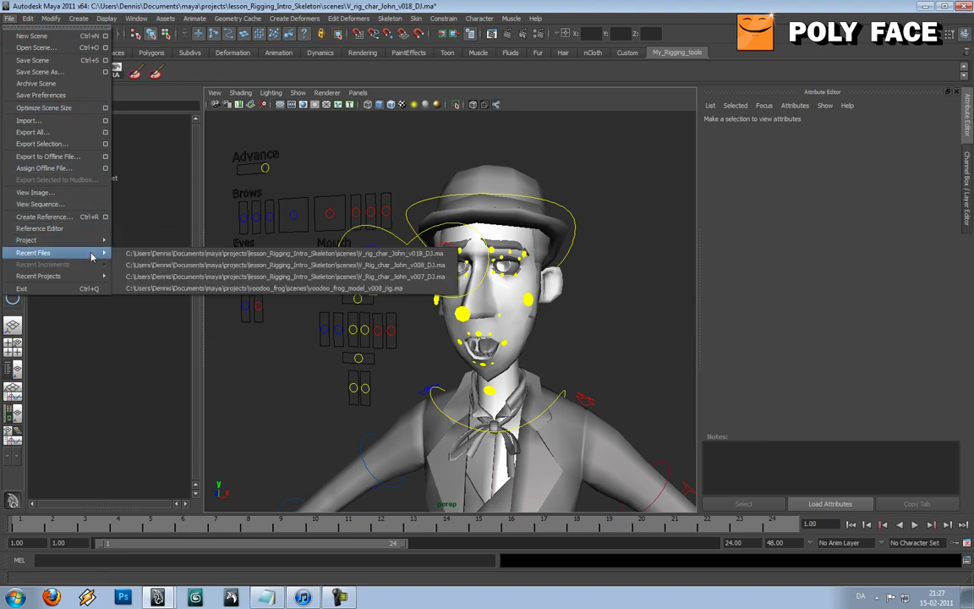
pyautogui.click(181, 278)
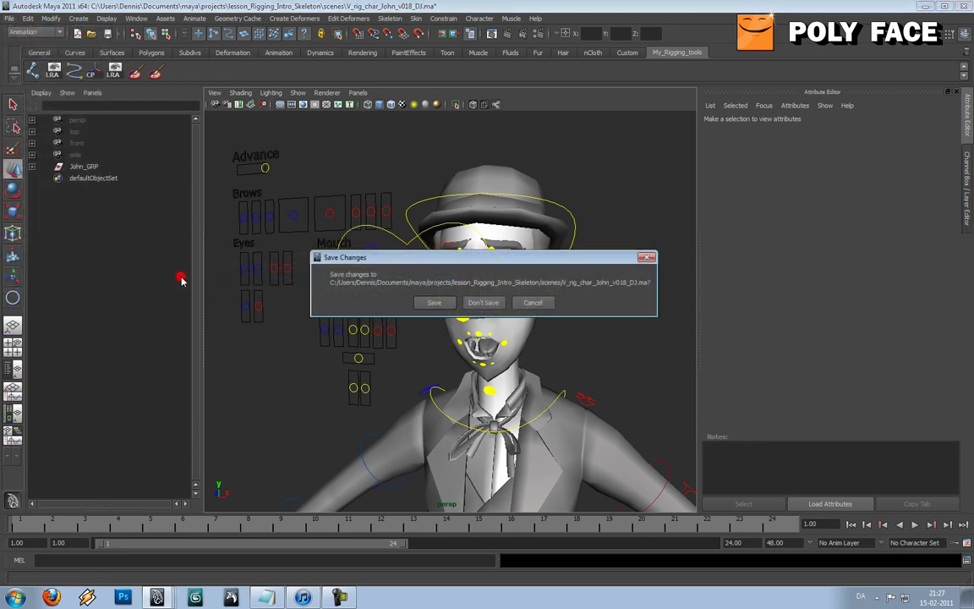
pyautogui.click(479, 304)
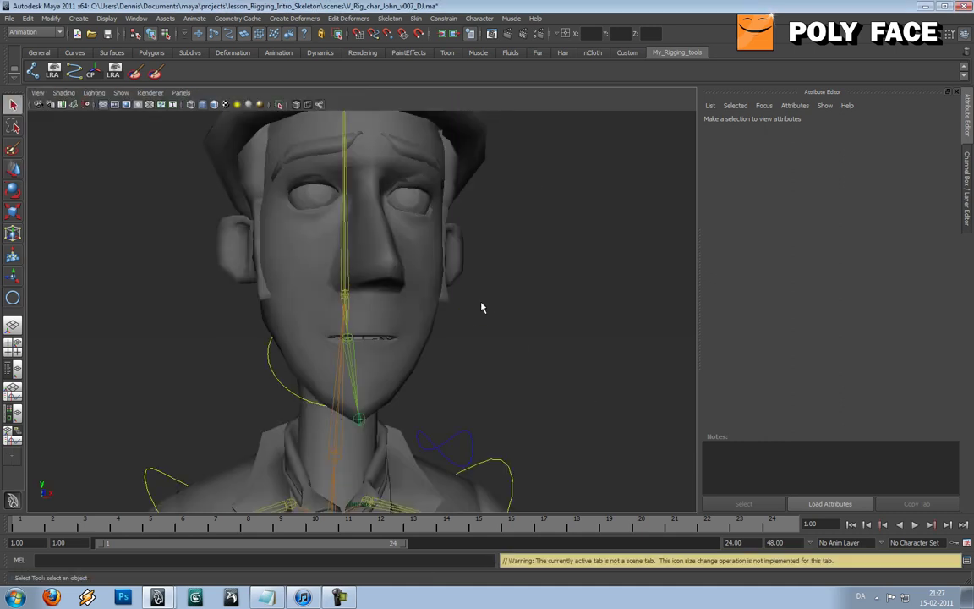
# Try moving the head control Head_CTL to test how the head geometry follows, and undo the moves
pyautogui.keyDown('alt'); pyautogui.moveTo(514, 288); pyautogui.dragTo(463, 359, button='right'); pyautogui.keyUp('alt')
pyautogui.moveTo(464, 358)
pyautogui.keyDown('alt'); pyautogui.mouseDown(button='middle')
pyautogui.moveTo(501, 294)
pyautogui.moveTo(476, 372)
pyautogui.mouseUp(button='middle'); pyautogui.keyUp('alt')
pyautogui.scroll(8, 445, 320)
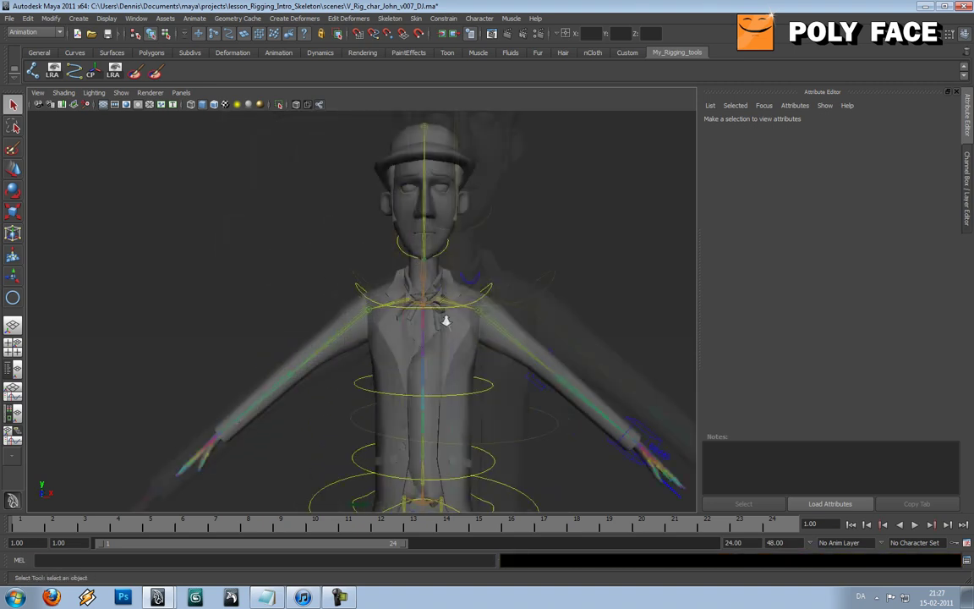
pyautogui.keyDown('alt'); pyautogui.moveTo(445, 319); pyautogui.dragTo(379, 378, button='middle'); pyautogui.keyUp('alt')
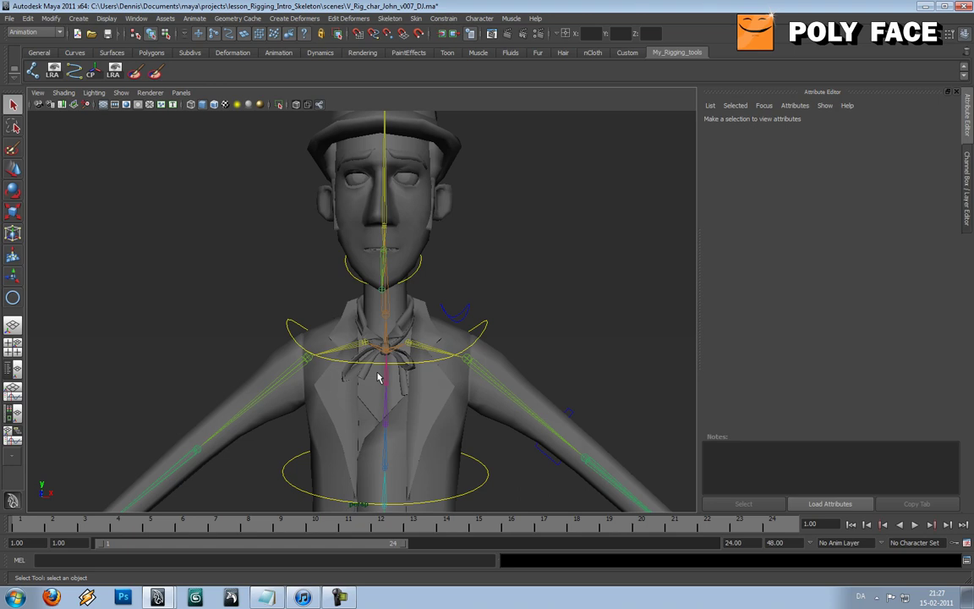
pyautogui.keyDown('alt'); pyautogui.moveTo(384, 234); pyautogui.dragTo(386, 267); pyautogui.keyUp('alt')
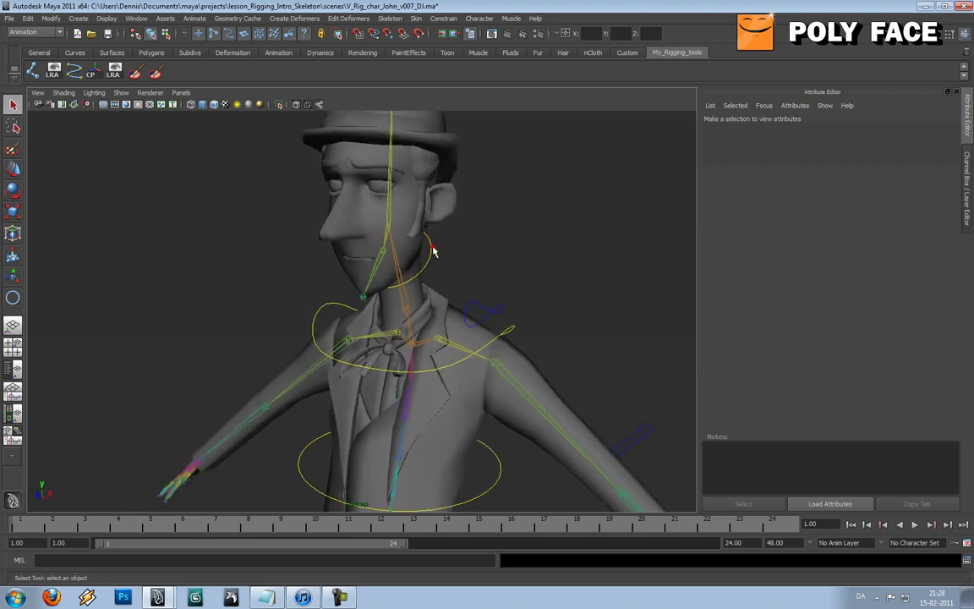
pyautogui.click(389, 226)
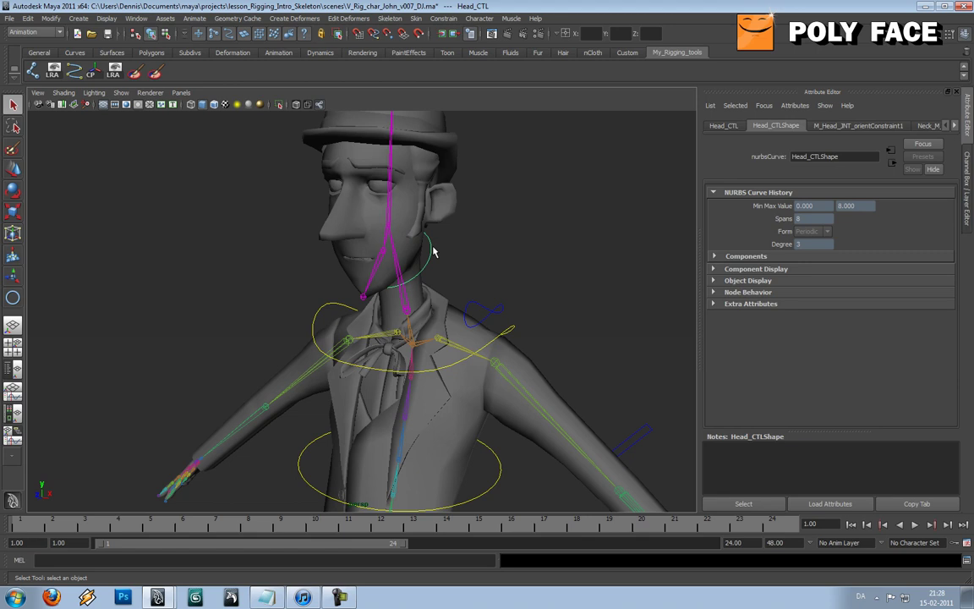
pyautogui.keyDown('alt'); pyautogui.moveTo(433, 251); pyautogui.dragTo(409, 208); pyautogui.keyUp('alt')
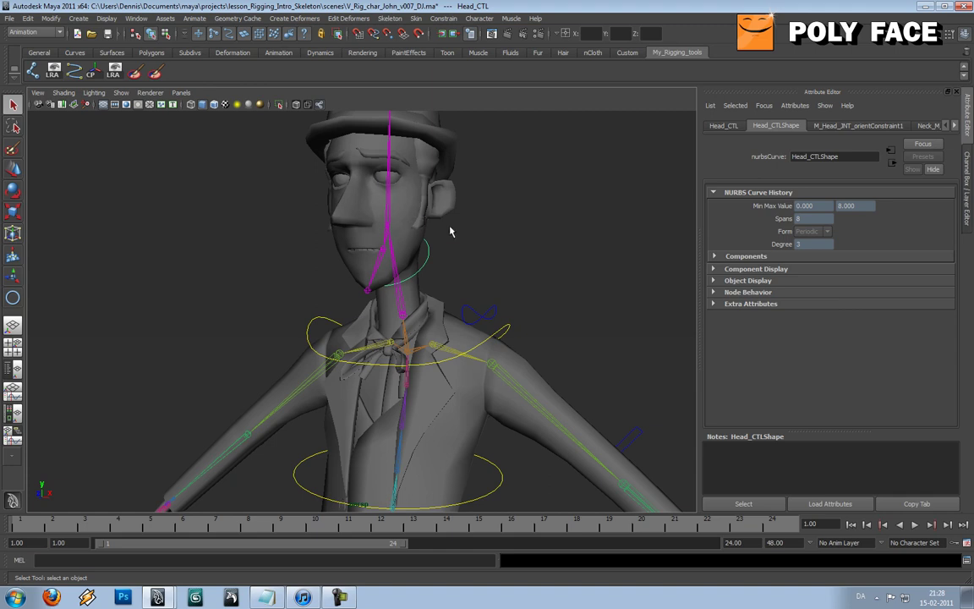
pyautogui.keyDown('alt'); pyautogui.moveTo(443, 235); pyautogui.dragTo(466, 239); pyautogui.keyUp('alt')
pyautogui.moveTo(423, 225); pyautogui.dragTo(407, 239)
pyautogui.hotkey('ctrl', 'z')
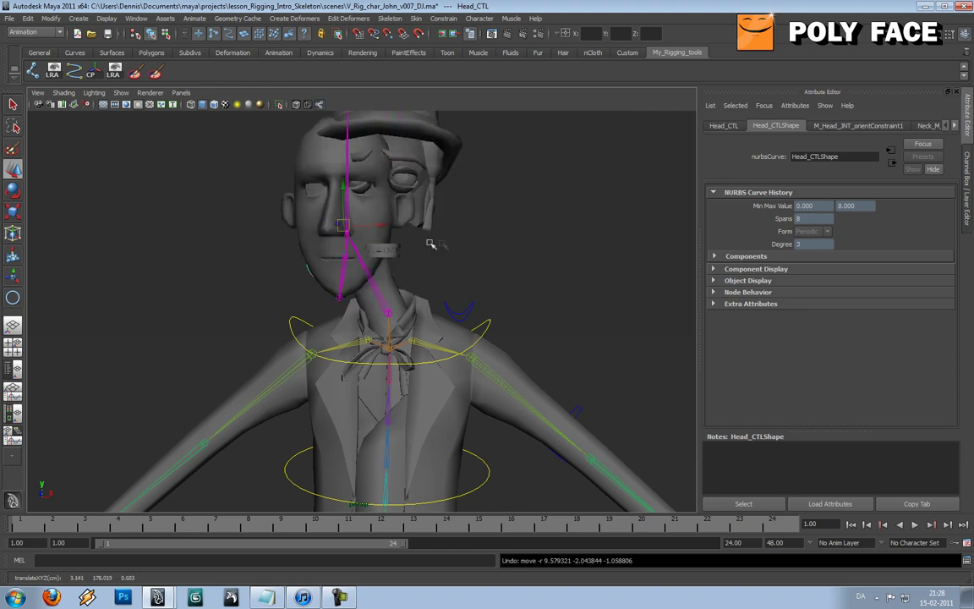
pyautogui.hotkey('ctrl', 'z')
pyautogui.hotkey('ctrl', 'z')
pyautogui.hotkey('ctrl', 'z')
# Try rotating the jaw joint M_Jaw_JNT to test the mouth opening, undo the rotations and clear the selection
pyautogui.keyDown('alt'); pyautogui.moveTo(478, 245); pyautogui.dragTo(391, 252); pyautogui.keyUp('alt')
pyautogui.click(377, 254)
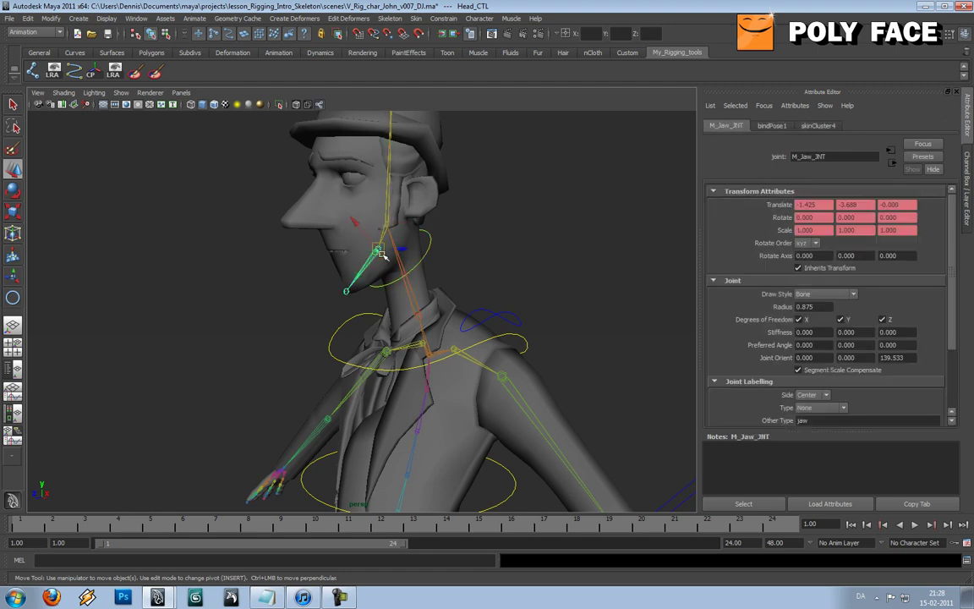
pyautogui.press('e')
pyautogui.moveTo(343, 214); pyautogui.dragTo(457, 251)
pyautogui.moveTo(397, 206); pyautogui.dragTo(397, 210)
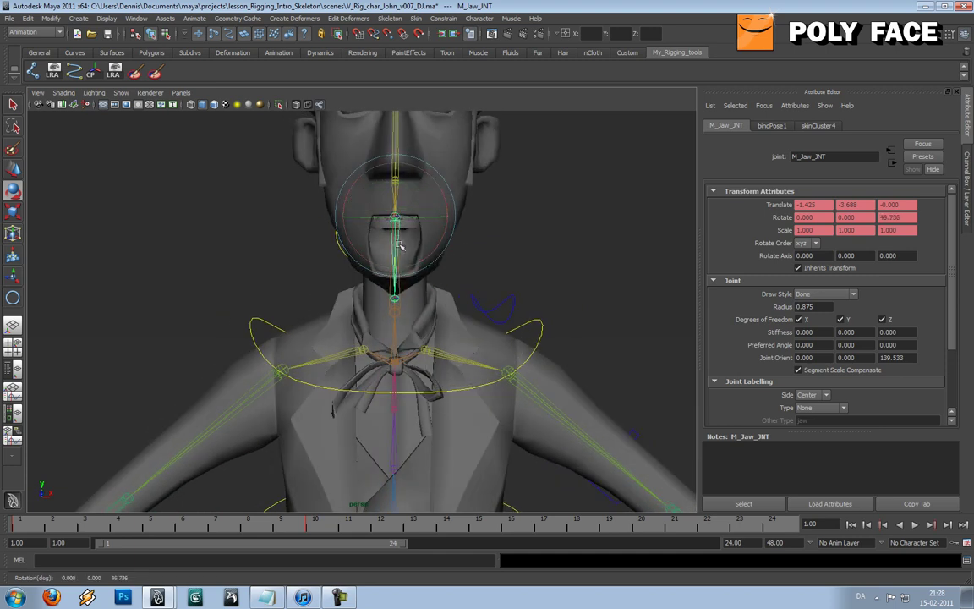
pyautogui.moveTo(401, 240); pyautogui.dragTo(409, 238)
pyautogui.keyDown('alt'); pyautogui.moveTo(426, 230); pyautogui.dragTo(271, 246); pyautogui.keyUp('alt')
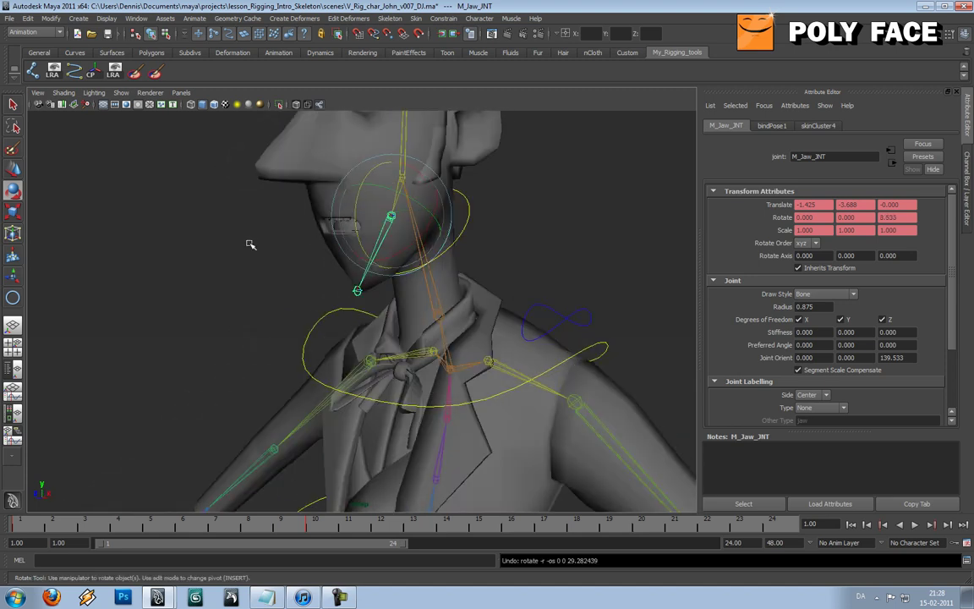
pyautogui.click(249, 243)
pyautogui.hotkey('ctrl', 'z')
pyautogui.hotkey('ctrl', 'z')
pyautogui.hotkey('ctrl', 'z')
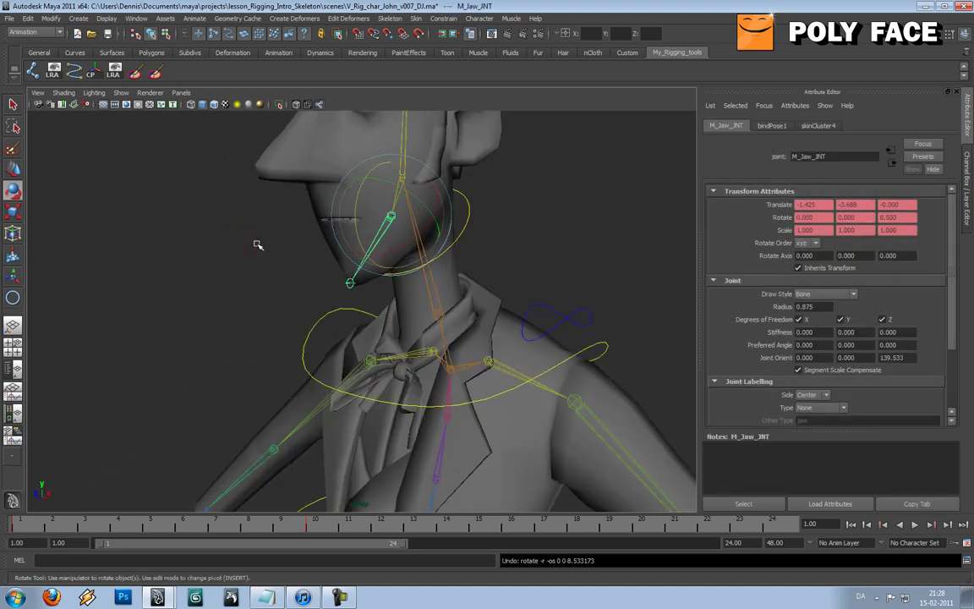
pyautogui.click(256, 243)
# Turn on wireframe on shaded display for the character and view the face's edge flow with nothing selected
pyautogui.keyDown('alt'); pyautogui.moveTo(256, 243); pyautogui.dragTo(248, 321, button='middle'); pyautogui.keyUp('alt')
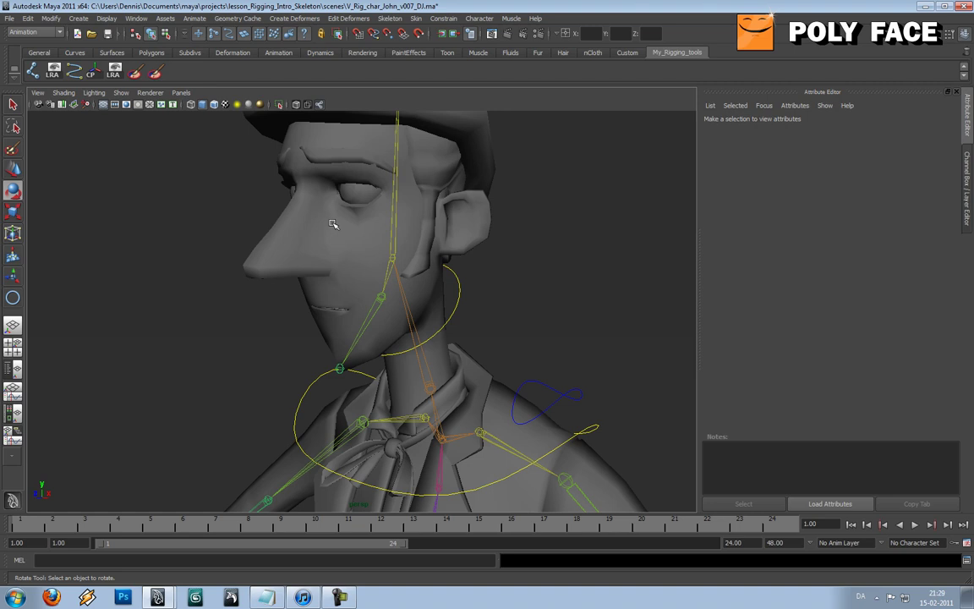
pyautogui.keyDown('alt'); pyautogui.moveTo(332, 224); pyautogui.dragTo(311, 226); pyautogui.keyUp('alt')
pyautogui.keyDown('alt'); pyautogui.moveTo(239, 217); pyautogui.dragTo(272, 239); pyautogui.keyUp('alt')
pyautogui.click(350, 229)
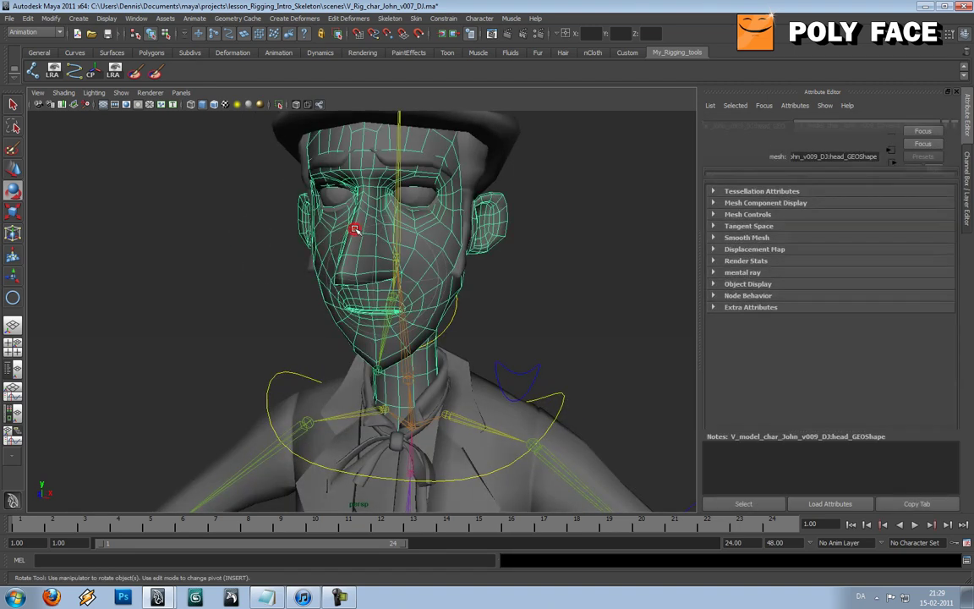
pyautogui.click(221, 105)
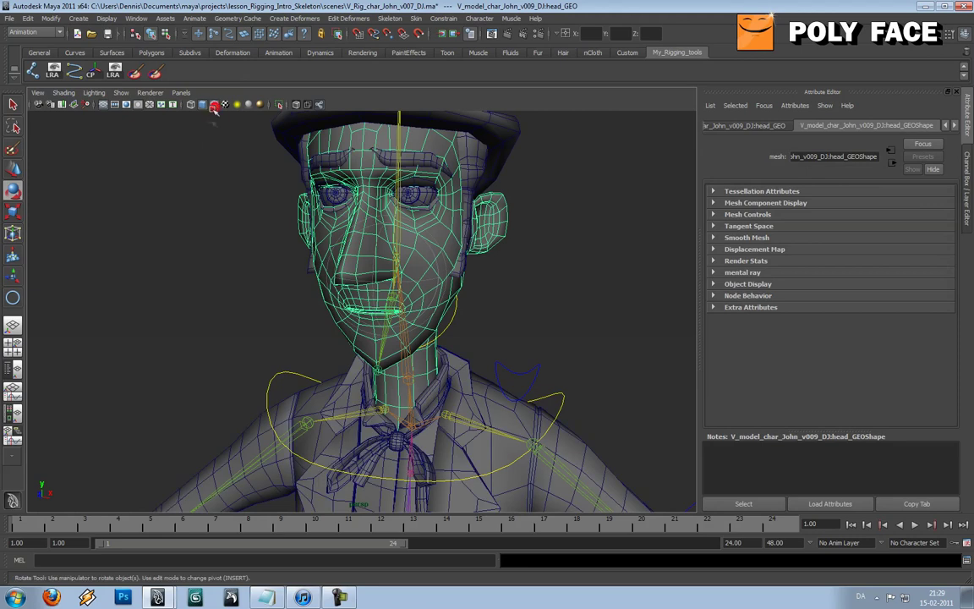
pyautogui.click(210, 189)
pyautogui.keyDown('alt'); pyautogui.moveTo(261, 202); pyautogui.dragTo(305, 246, button='right'); pyautogui.keyUp('alt')
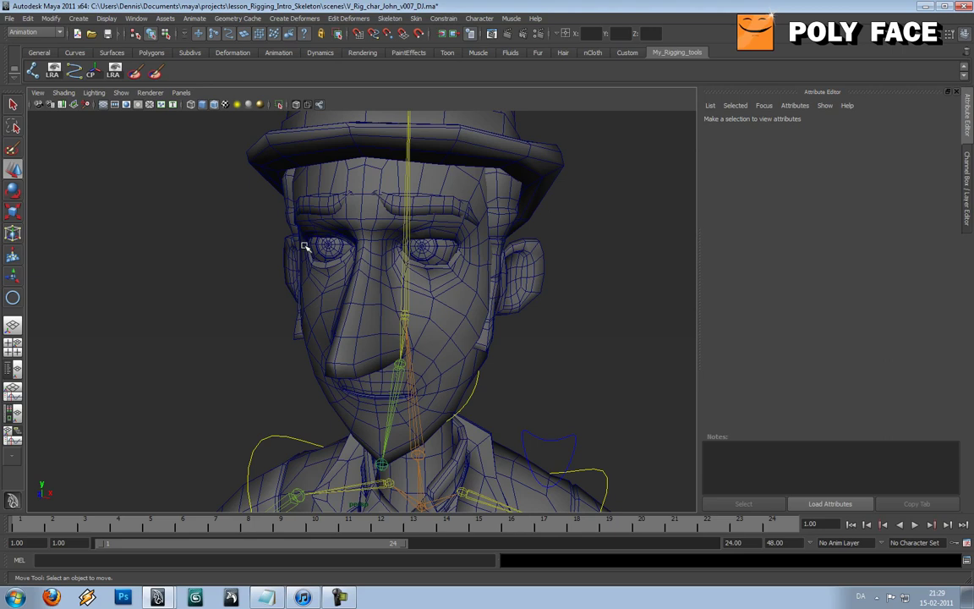
pyautogui.keyDown('alt'); pyautogui.moveTo(305, 246); pyautogui.dragTo(297, 210); pyautogui.keyUp('alt')
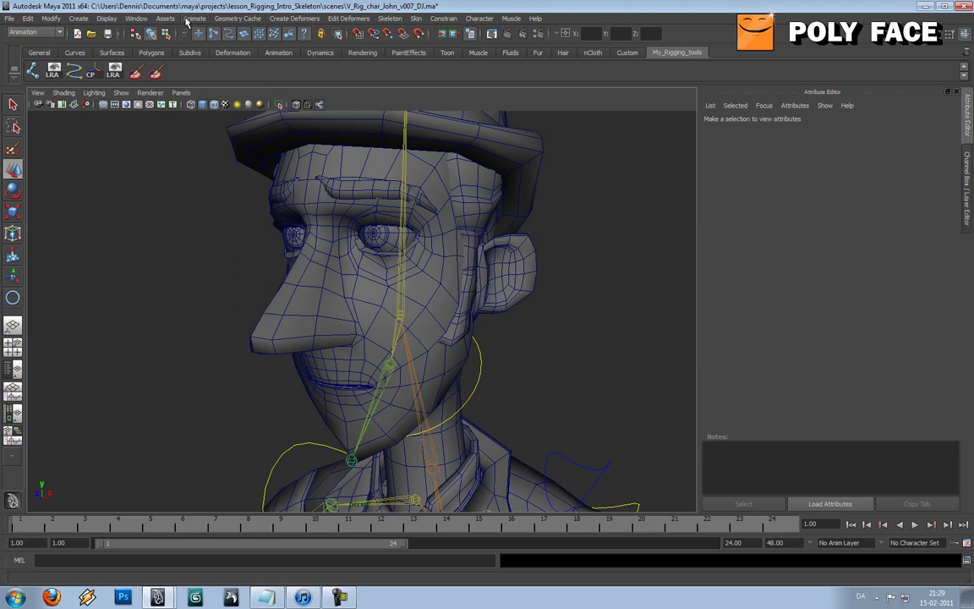
# Place a single joint with the Joint Tool at the inner end of the left eyebrow, at about 1.93, 187.89, 13.76
pyautogui.click(35, 70)
pyautogui.click(391, 18)
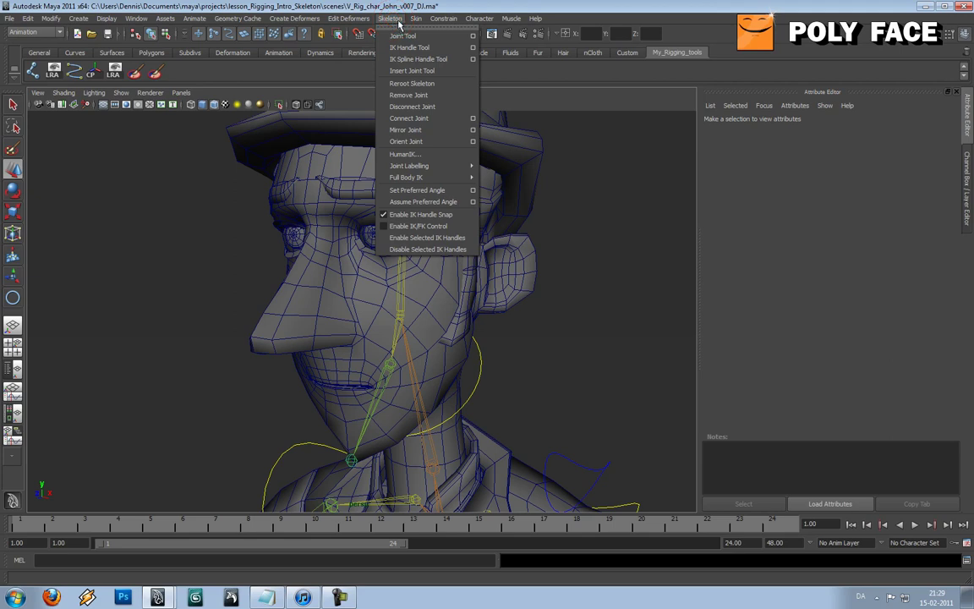
pyautogui.click(392, 18)
pyautogui.click(46, 32)
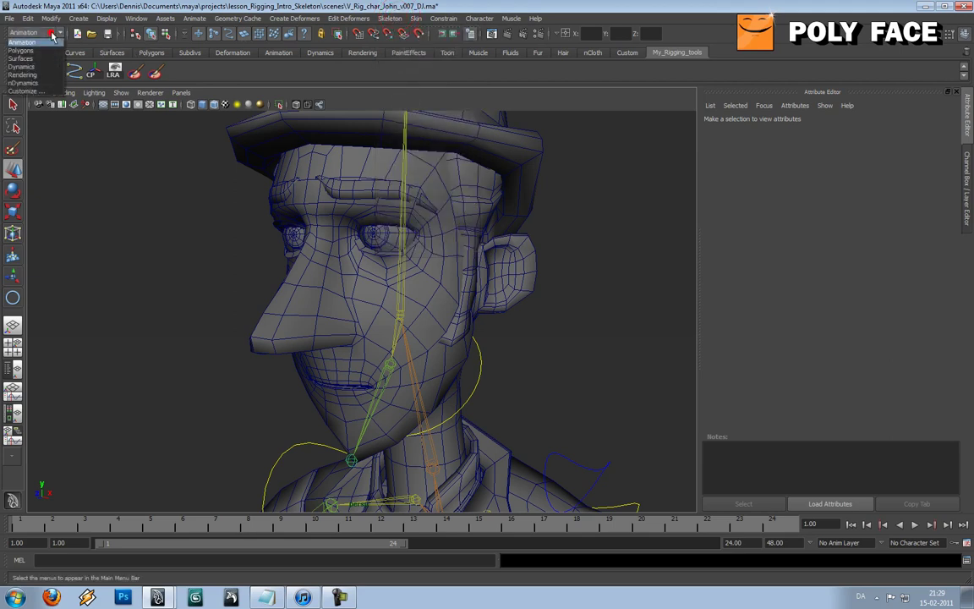
pyautogui.click(46, 32)
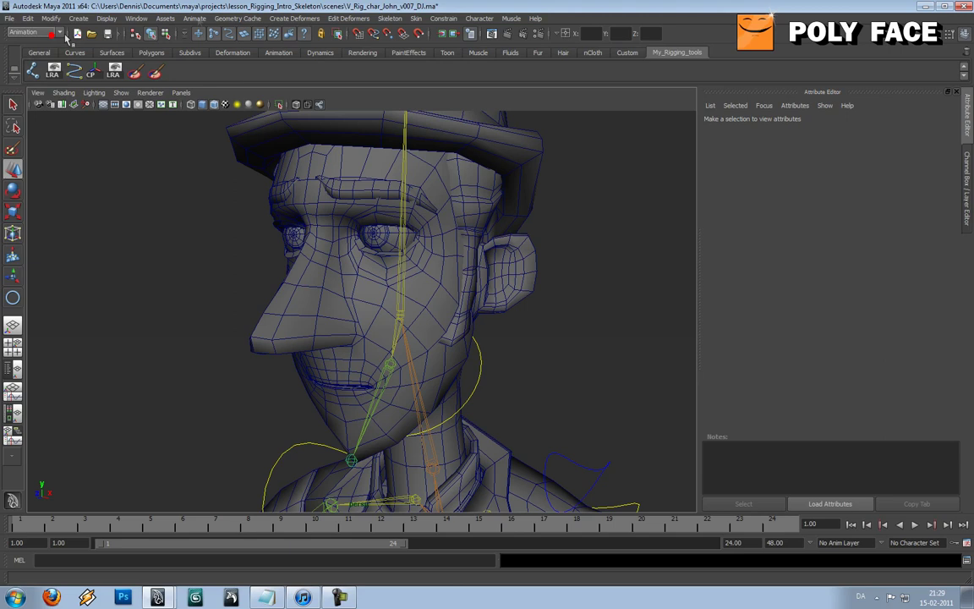
pyautogui.click(389, 19)
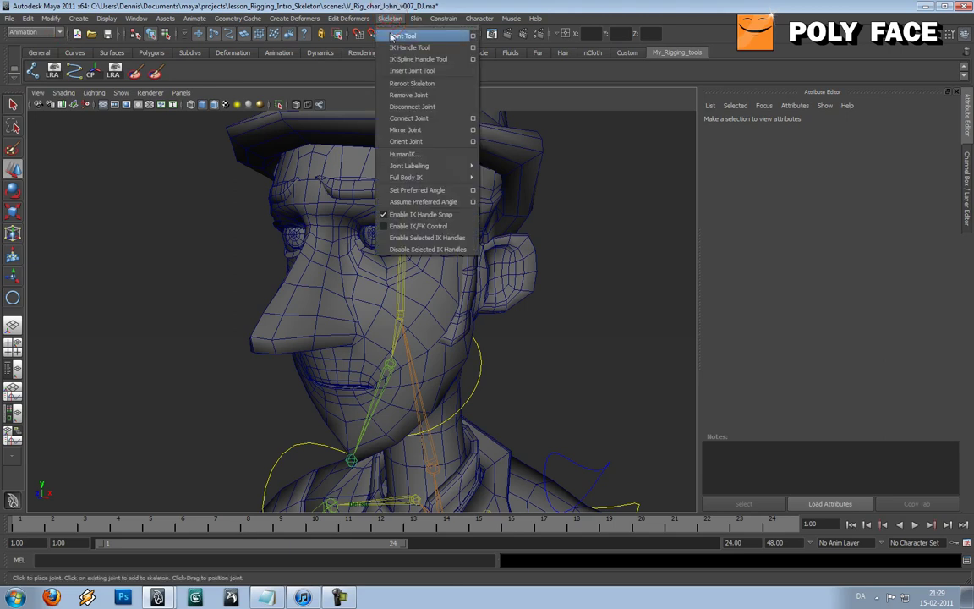
pyautogui.click(397, 36)
pyautogui.keyDown('alt'); pyautogui.moveTo(350, 232); pyautogui.dragTo(354, 235); pyautogui.keyUp('alt')
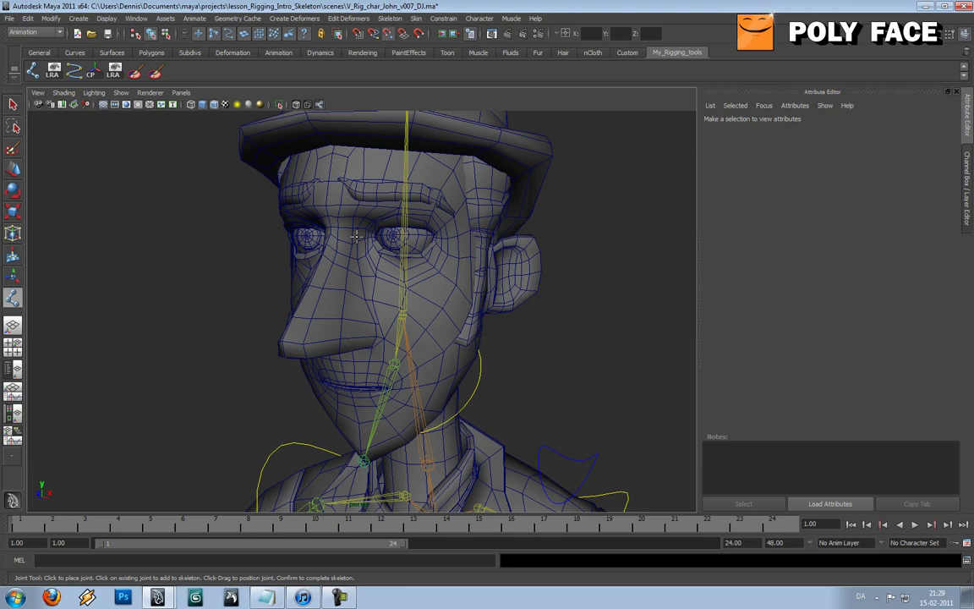
pyautogui.click(358, 206)
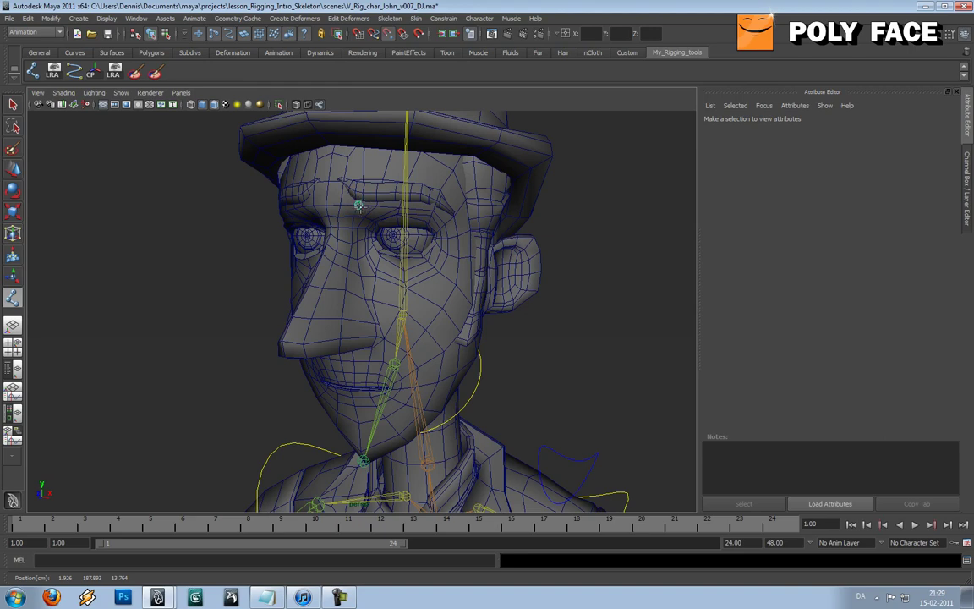
pyautogui.moveTo(404, 222)
pyautogui.keyDown('alt'); pyautogui.mouseDown()
pyautogui.moveTo(513, 219)
pyautogui.moveTo(348, 216)
pyautogui.moveTo(453, 230)
pyautogui.moveTo(397, 227)
pyautogui.mouseUp(); pyautogui.keyUp('alt')
pyautogui.press('w')
# Duplicate the brow joint twice, placing the copies mid-brow at about 4.01, 187.74, 12.42 and at the outer end at about 5.56, 187.61, 10.68
pyautogui.keyDown('alt'); pyautogui.moveTo(397, 226); pyautogui.dragTo(422, 276, button='right'); pyautogui.keyUp('alt')
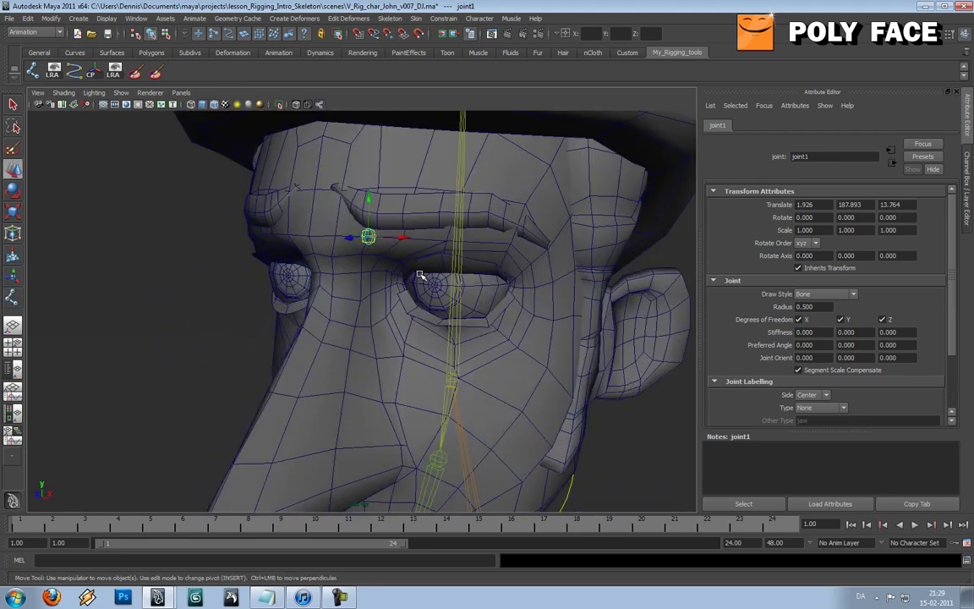
pyautogui.keyDown('alt'); pyautogui.moveTo(421, 276); pyautogui.dragTo(415, 277); pyautogui.keyUp('alt')
pyautogui.hotkey('ctrl', 'd')
pyautogui.moveTo(344, 251); pyautogui.dragTo(406, 254)
pyautogui.hotkey('ctrl', 'd')
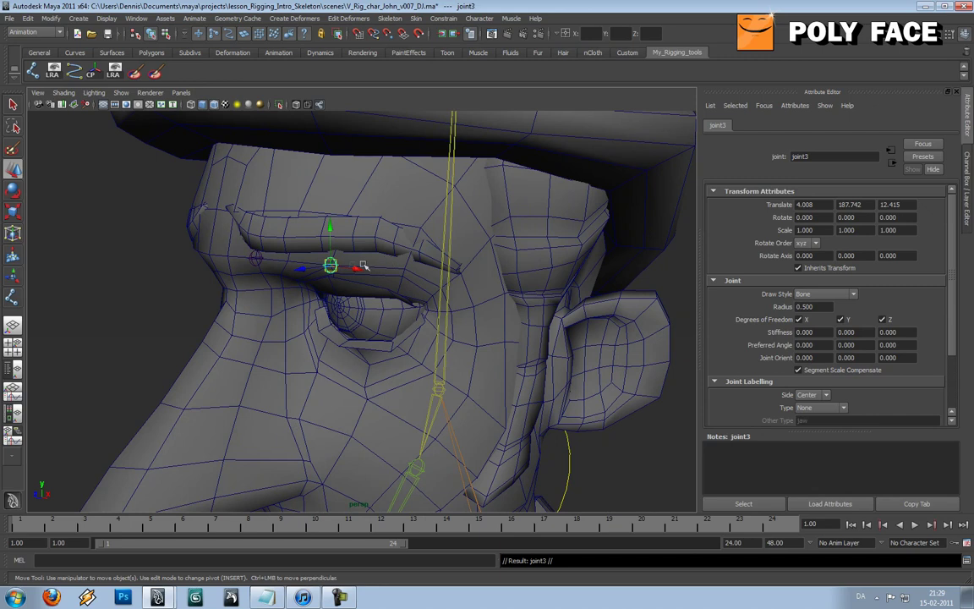
pyautogui.moveTo(329, 265); pyautogui.dragTo(429, 262)
pyautogui.scroll(-5, 407, 269)
pyautogui.click(167, 264)
# Show the Outliner beside the perspective view and rename the inner brow joint L_Brow_base_JNT_01
pyautogui.click(331, 261)
pyautogui.click(14, 371)
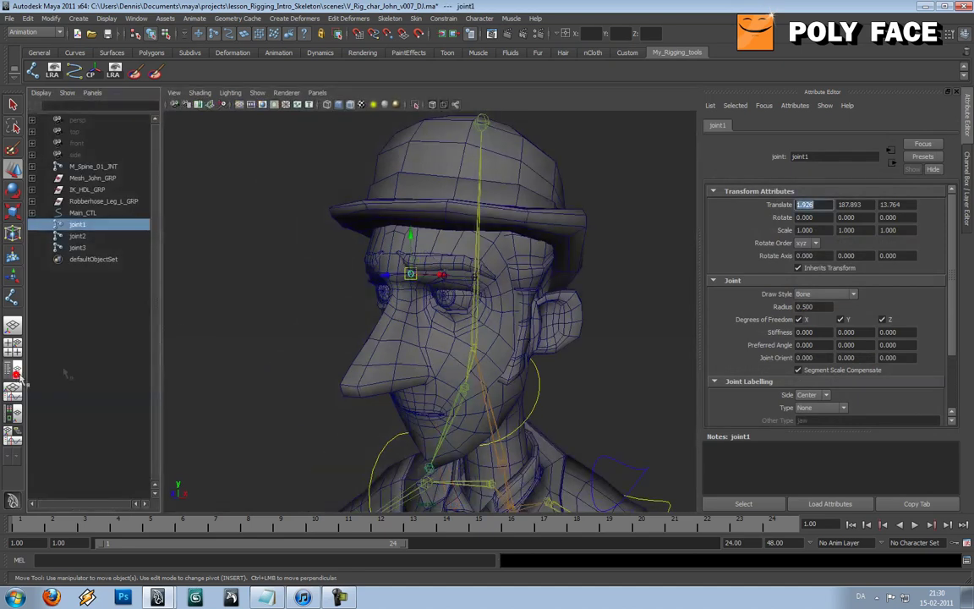
pyautogui.doubleClick(80, 224)
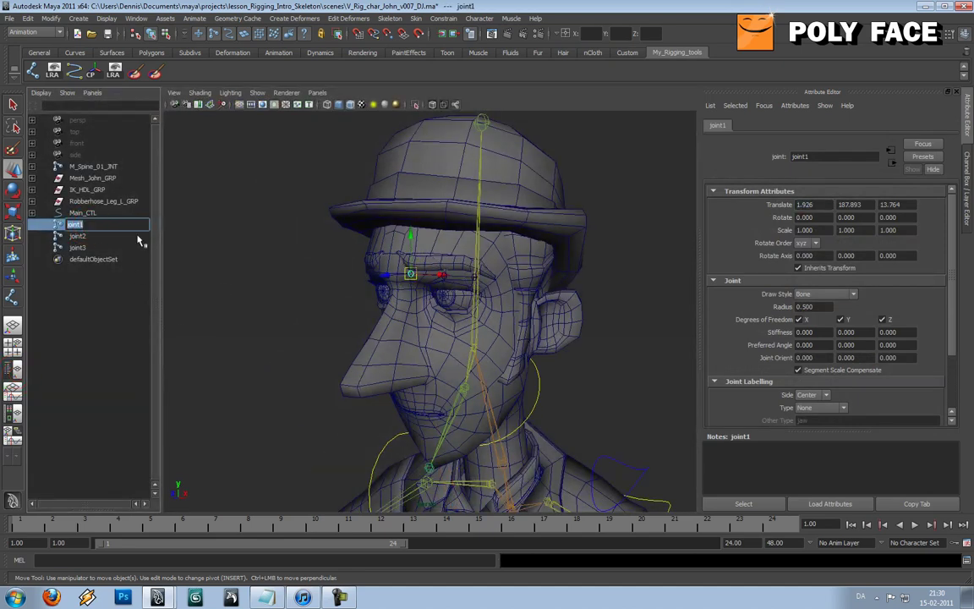
pyautogui.write('L_Brow_base_JNT_01')
pyautogui.press('Return')
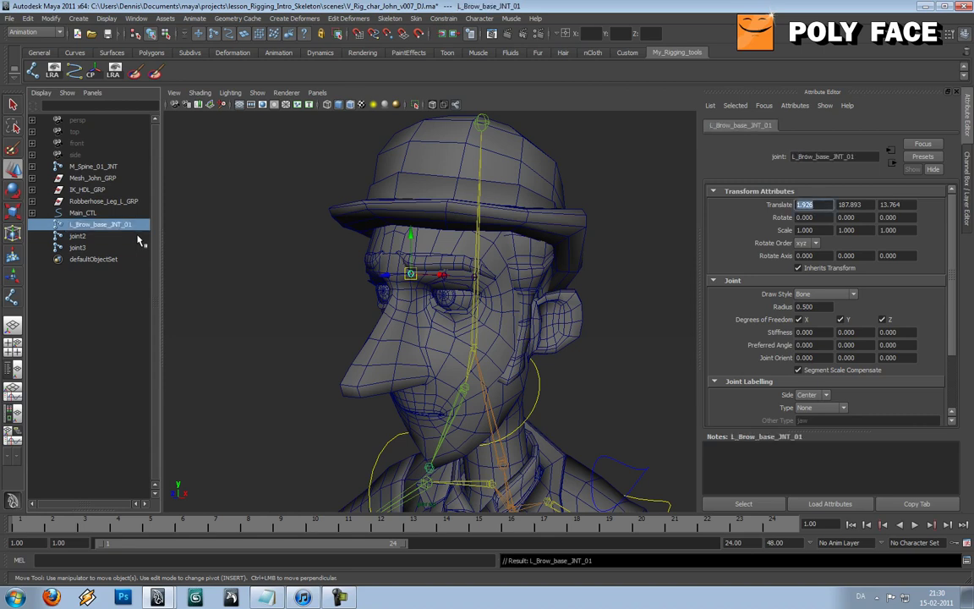
# Rename the middle brow joint L_Brow_Mid_JNT_01, reusing the base joint's name
pyautogui.click(124, 224)
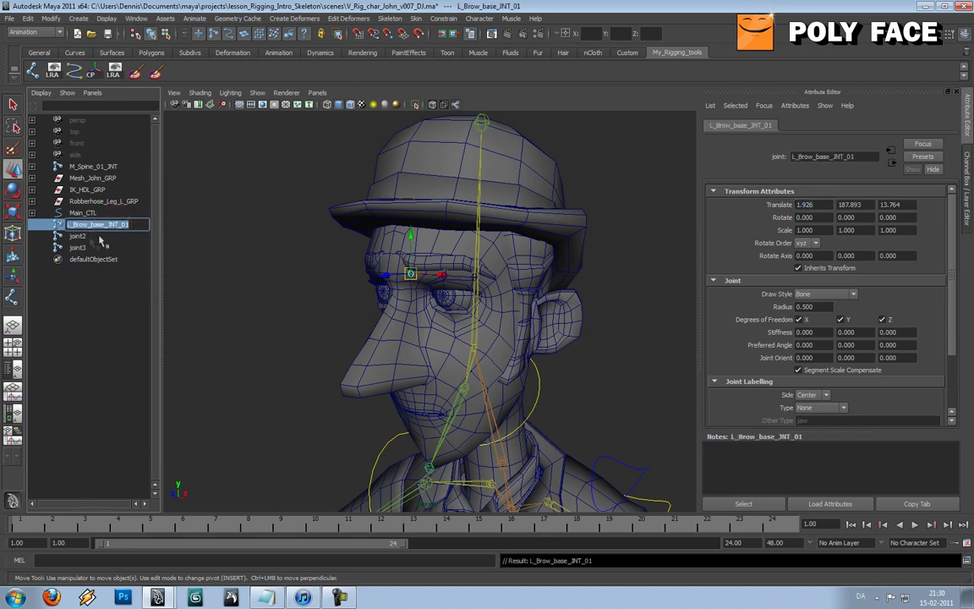
pyautogui.doubleClick(79, 236)
pyautogui.write('L_Brow_base_JNT_01')
pyautogui.press('Left')
pyautogui.press('Left')
pyautogui.press('Left')
pyautogui.press('Left')
pyautogui.press('Left')
pyautogui.press('Left')
pyautogui.press('Left')
pyautogui.press('BackSpace')
pyautogui.press('BackSpace')
pyautogui.press('BackSpace')
pyautogui.press('BackSpace')
pyautogui.write('Md')
pyautogui.press('Left')
pyautogui.write('i')
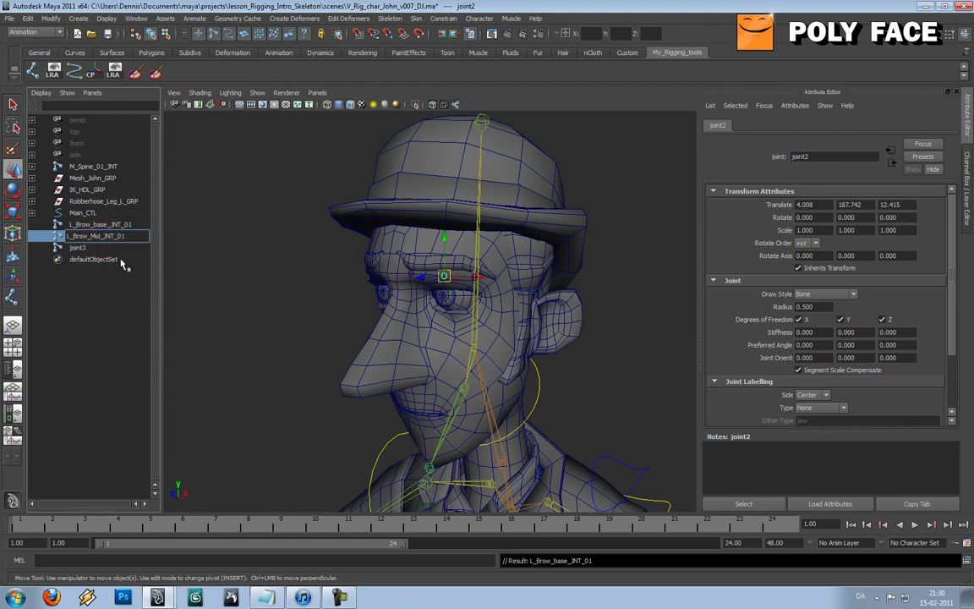
pyautogui.press('Return')
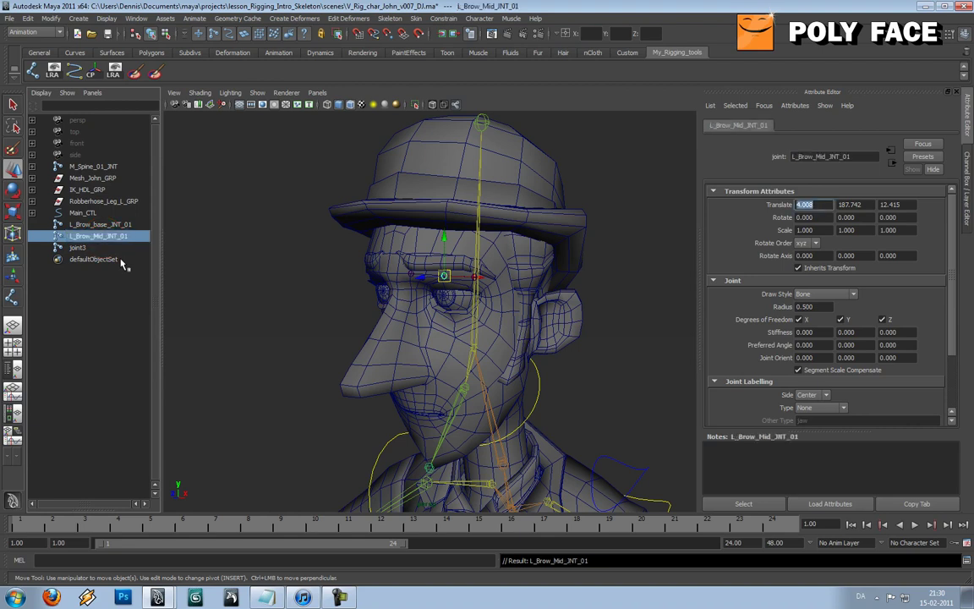
# Rename the outer brow joint L_Brow_End_JNT_01 and clear the selection
pyautogui.doubleClick(75, 247)
pyautogui.write('L_Brow_base_JNT_01')
pyautogui.click(101, 247)
pyautogui.press('BackSpace')
pyautogui.press('BackSpace')
pyautogui.press('BackSpace')
pyautogui.press('BackSpace')
pyautogui.write('End')
pyautogui.press('Return')
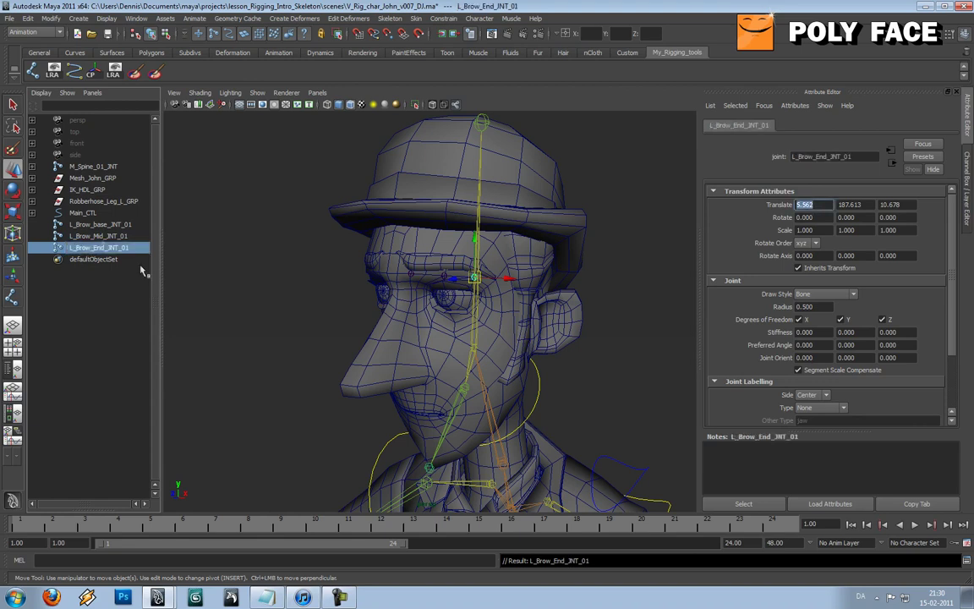
pyautogui.click(275, 256)
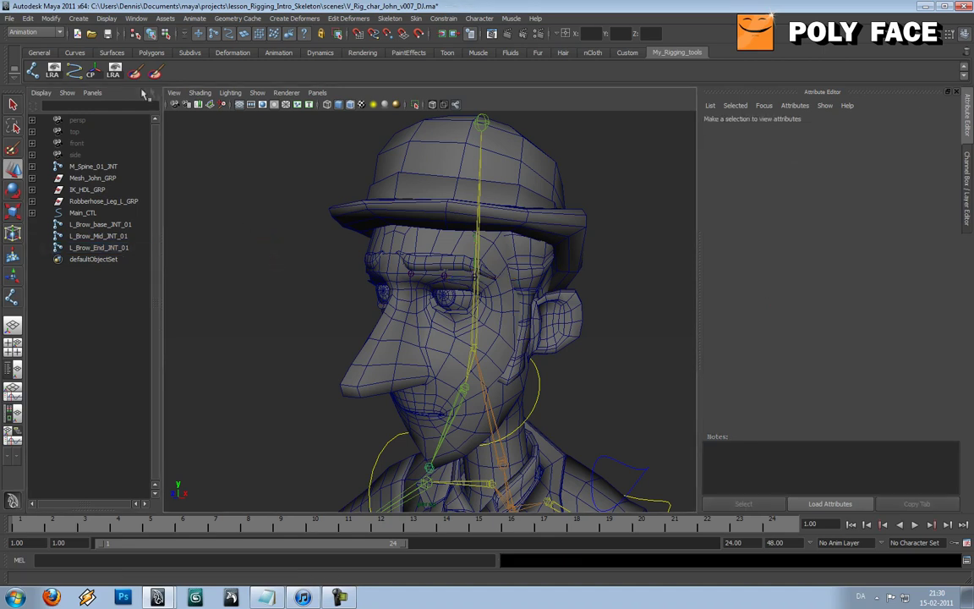
# Create a NURBS sphere as a brow control and scale it down uniformly near the face
pyautogui.click(78, 18)
pyautogui.moveTo(54, 23)
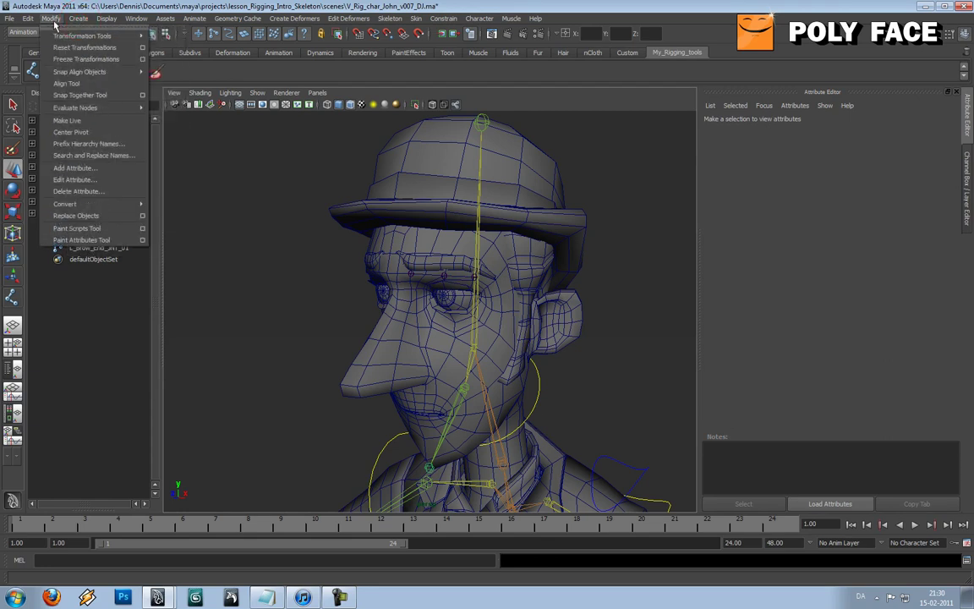
pyautogui.moveTo(144, 28)
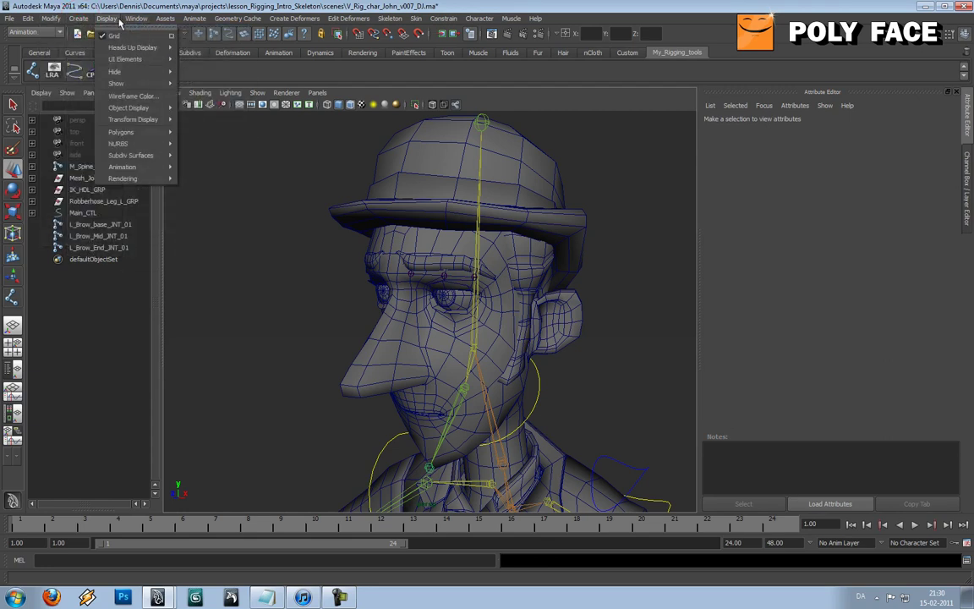
pyautogui.moveTo(90, 23)
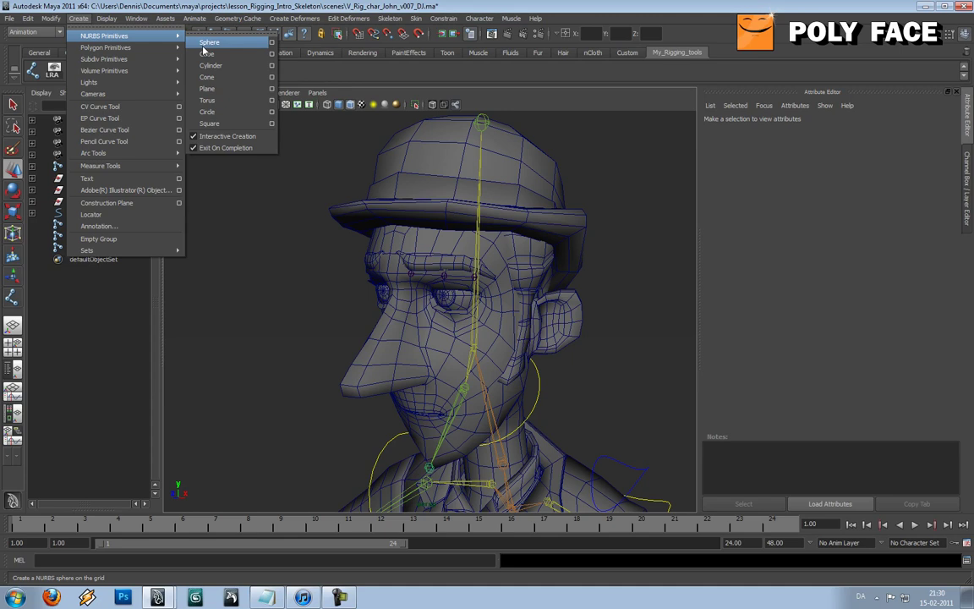
pyautogui.click(204, 44)
pyautogui.scroll(-10, 478, 250)
pyautogui.moveTo(448, 454); pyautogui.dragTo(288, 498)
pyautogui.press('f')
pyautogui.press('r')
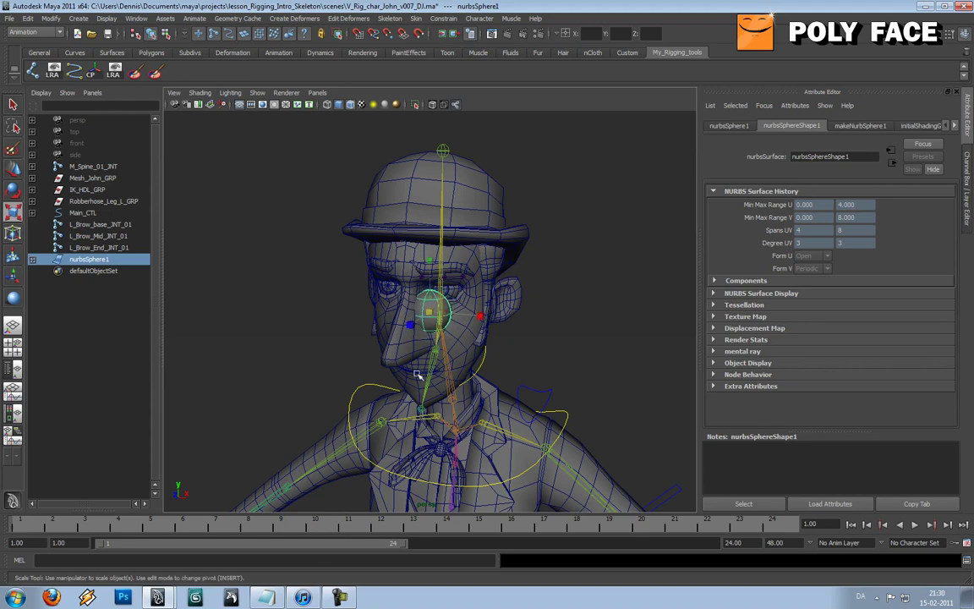
pyautogui.scroll(8, 444, 341)
pyautogui.keyDown('alt'); pyautogui.moveTo(443, 339); pyautogui.dragTo(397, 356); pyautogui.keyUp('alt')
pyautogui.scroll(-4, 427, 314)
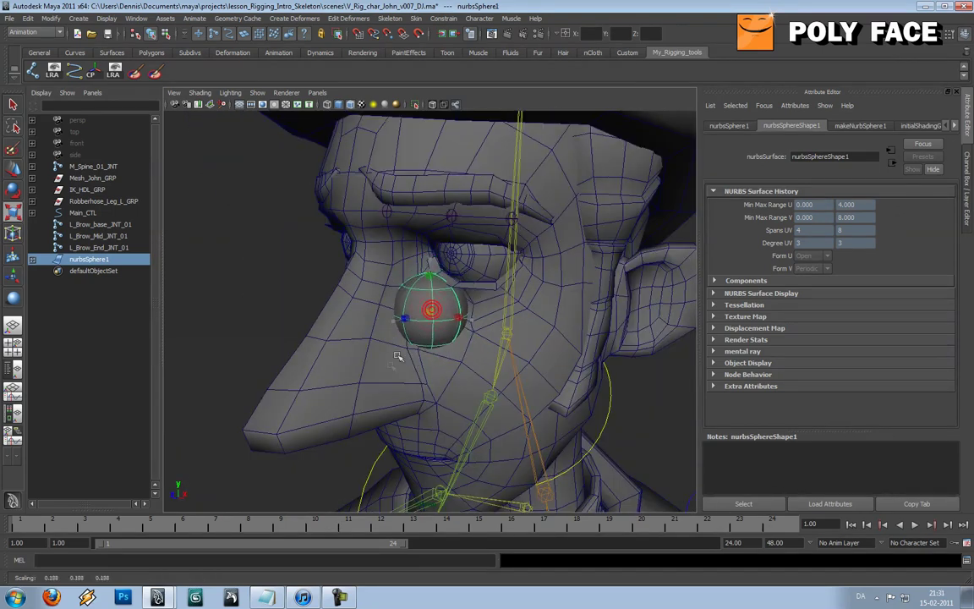
# Move the NURBS sphere onto the inner brow joint L_Brow_base_JNT_01
pyautogui.press('w')
pyautogui.moveTo(429, 311); pyautogui.dragTo(384, 215)
pyautogui.press('f')
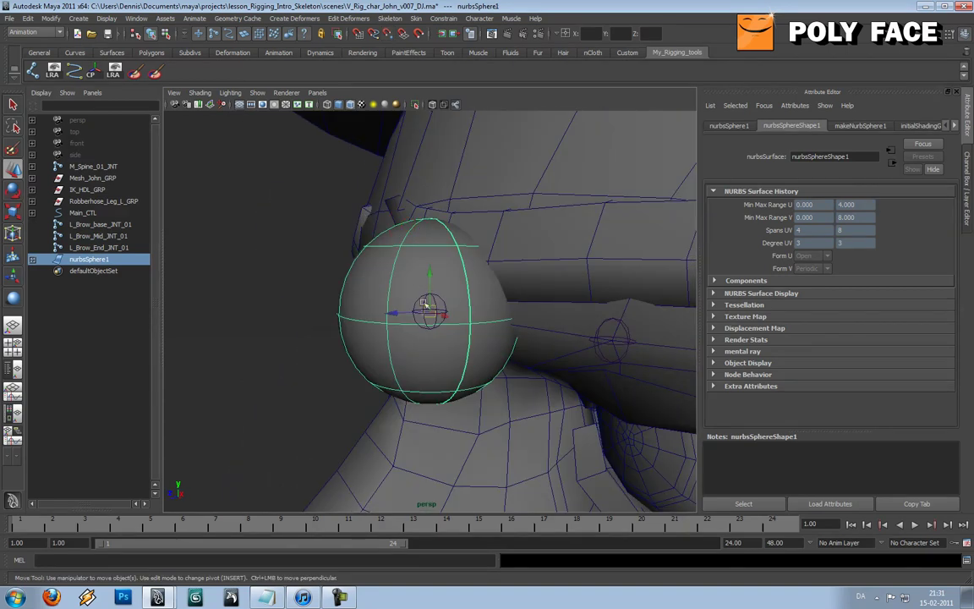
# Flatten the sphere in depth to a scale of about 0.06, 0.06, 0.011 and move it in front of the brow, to Z about 14.38
pyautogui.press('r')
pyautogui.moveTo(379, 313); pyautogui.dragTo(352, 330)
pyautogui.press('e')
pyautogui.press('r')
pyautogui.press('w')
pyautogui.click(259, 295)
pyautogui.scroll(-6, 303, 292)
pyautogui.keyDown('alt'); pyautogui.moveTo(317, 294); pyautogui.dragTo(396, 320); pyautogui.keyUp('alt')
pyautogui.click(415, 318)
pyautogui.click(317, 328)
pyautogui.keyDown('alt'); pyautogui.moveTo(317, 328); pyautogui.dragTo(299, 361); pyautogui.keyUp('alt')
pyautogui.click(421, 317)
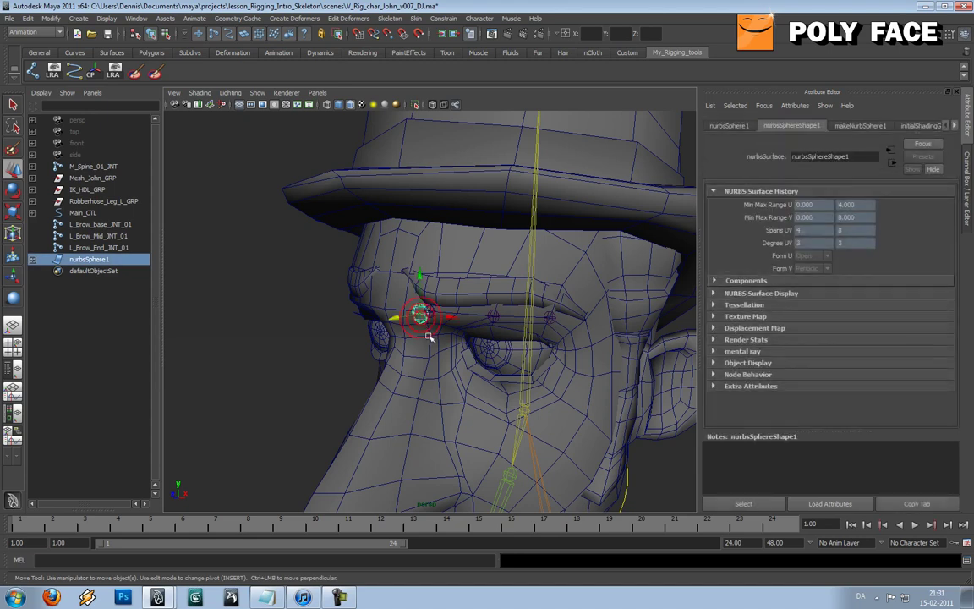
pyautogui.press('r')
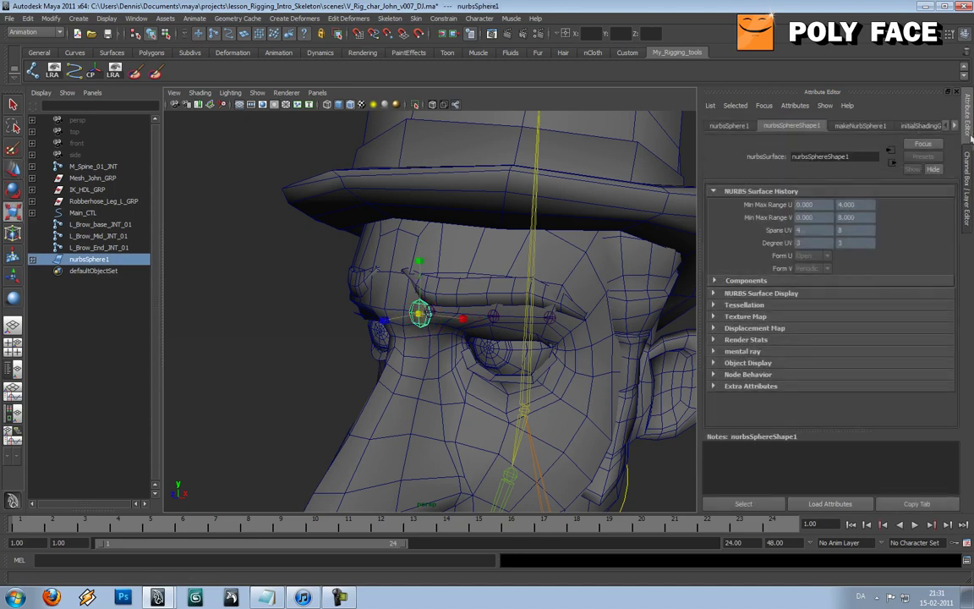
# Freeze the sphere's translate and scale transformations, leaving rotate and joint orient out
pyautogui.hotkey('ctrl', 'a')
pyautogui.click(51, 18)
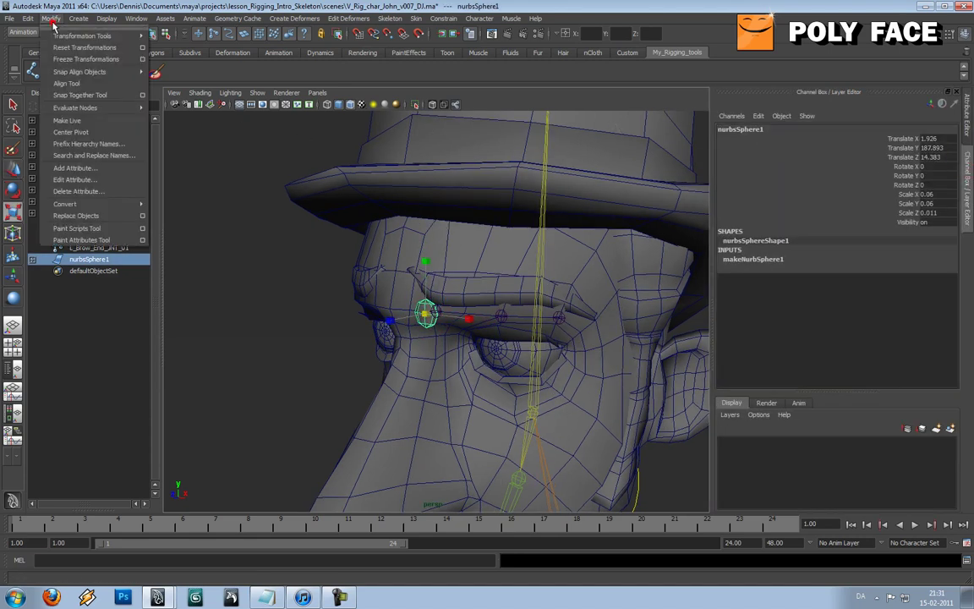
pyautogui.click(142, 60)
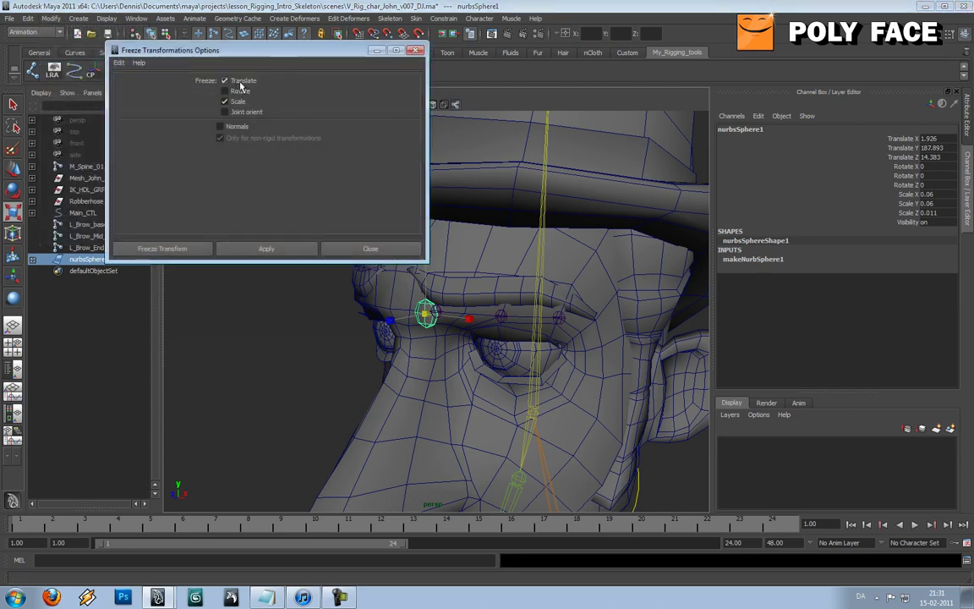
pyautogui.click(294, 246)
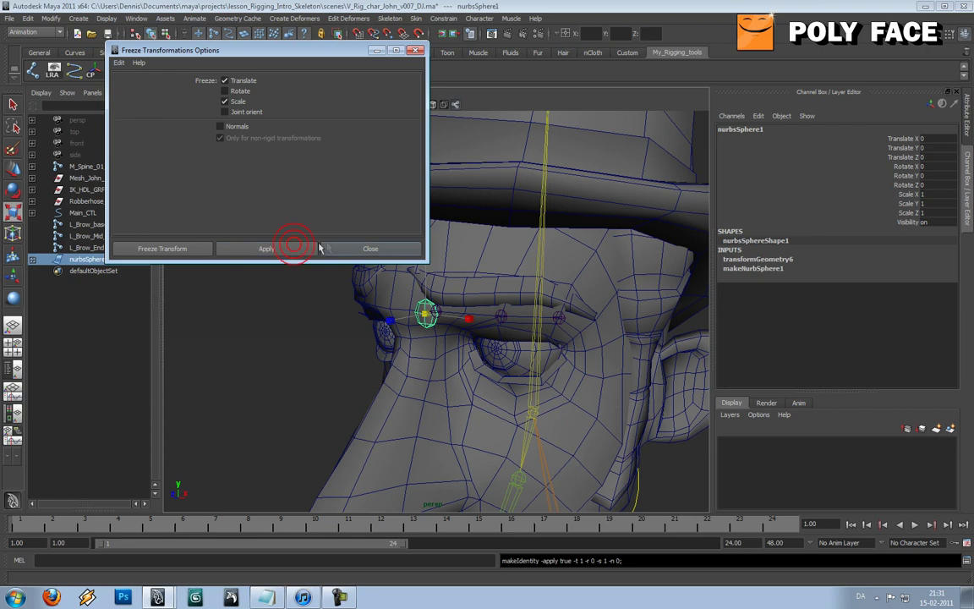
pyautogui.click(326, 249)
# Examine the sphere control's placement in front of the brow and the face's profile from several angles
pyautogui.keyDown('alt'); pyautogui.moveTo(477, 241); pyautogui.dragTo(345, 285); pyautogui.keyUp('alt')
pyautogui.click(318, 271)
pyautogui.keyDown('alt'); pyautogui.moveTo(385, 276); pyautogui.dragTo(330, 283); pyautogui.keyUp('alt')
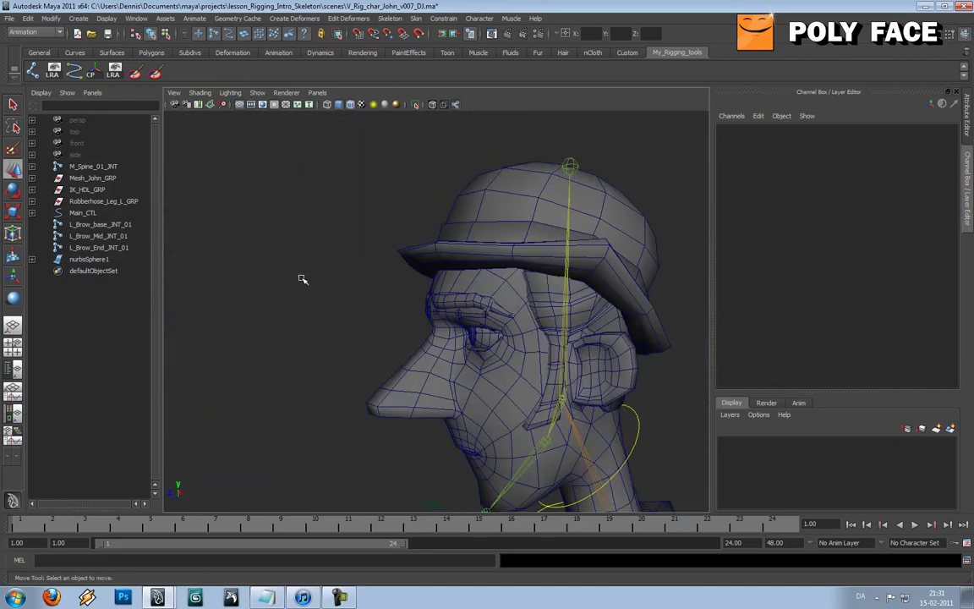
pyautogui.moveTo(410, 294)
pyautogui.keyDown('alt'); pyautogui.mouseDown()
pyautogui.moveTo(490, 298)
pyautogui.moveTo(503, 253)
pyautogui.moveTo(397, 298)
pyautogui.mouseUp(); pyautogui.keyUp('alt')
pyautogui.scroll(5, 472, 297)
pyautogui.keyDown('alt'); pyautogui.moveTo(471, 298); pyautogui.dragTo(458, 339); pyautogui.keyUp('alt')
pyautogui.click(430, 330)
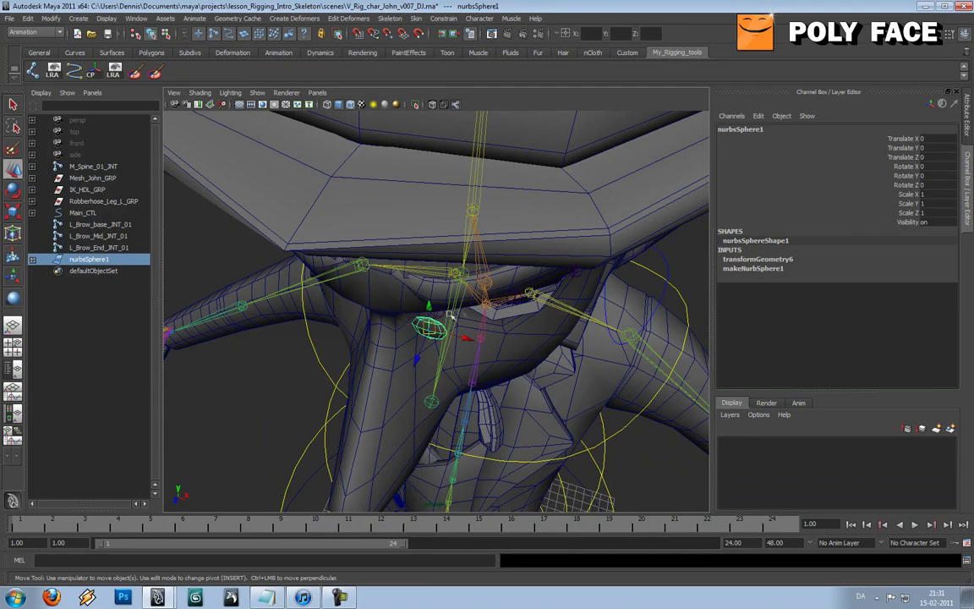
pyautogui.keyDown('alt'); pyautogui.moveTo(430, 328); pyautogui.dragTo(375, 294); pyautogui.keyUp('alt')
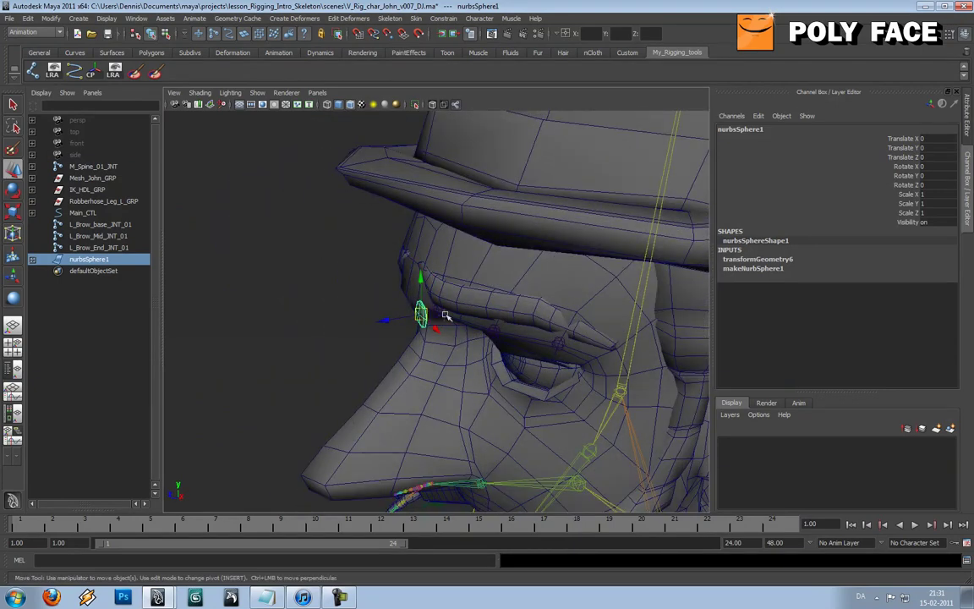
pyautogui.keyDown('alt'); pyautogui.moveTo(445, 315); pyautogui.dragTo(404, 255, button='middle'); pyautogui.keyUp('alt')
pyautogui.scroll(-5, 404, 254)
pyautogui.moveTo(404, 254)
pyautogui.keyDown('alt'); pyautogui.mouseDown()
pyautogui.moveTo(421, 280)
pyautogui.moveTo(413, 263)
pyautogui.mouseUp(); pyautogui.keyUp('alt')
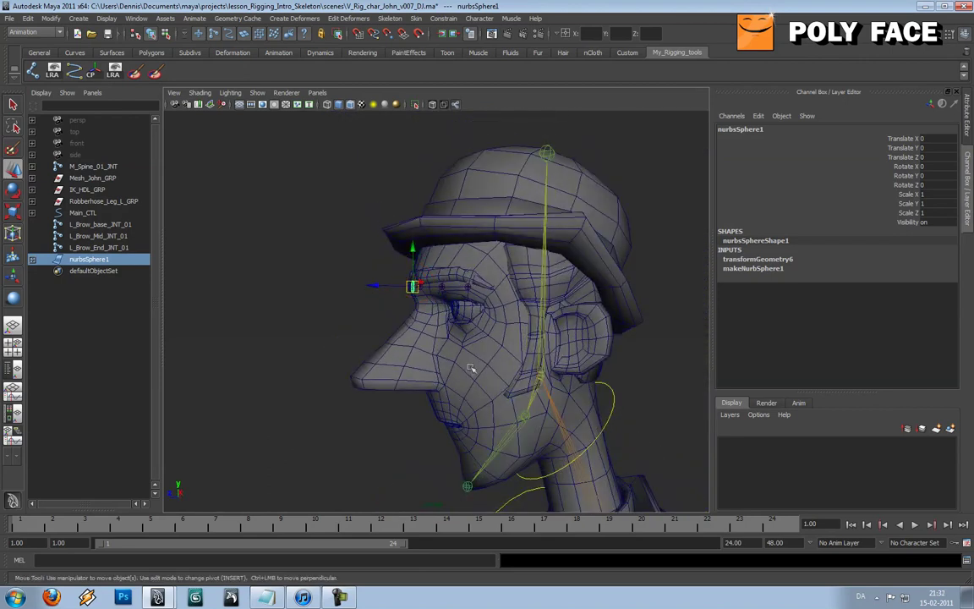
pyautogui.keyDown('alt'); pyautogui.moveTo(471, 368); pyautogui.dragTo(430, 263, button='middle'); pyautogui.keyUp('alt')
pyautogui.scroll(4, 431, 263)
pyautogui.keyDown('alt'); pyautogui.moveTo(430, 263); pyautogui.dragTo(428, 269); pyautogui.keyUp('alt')
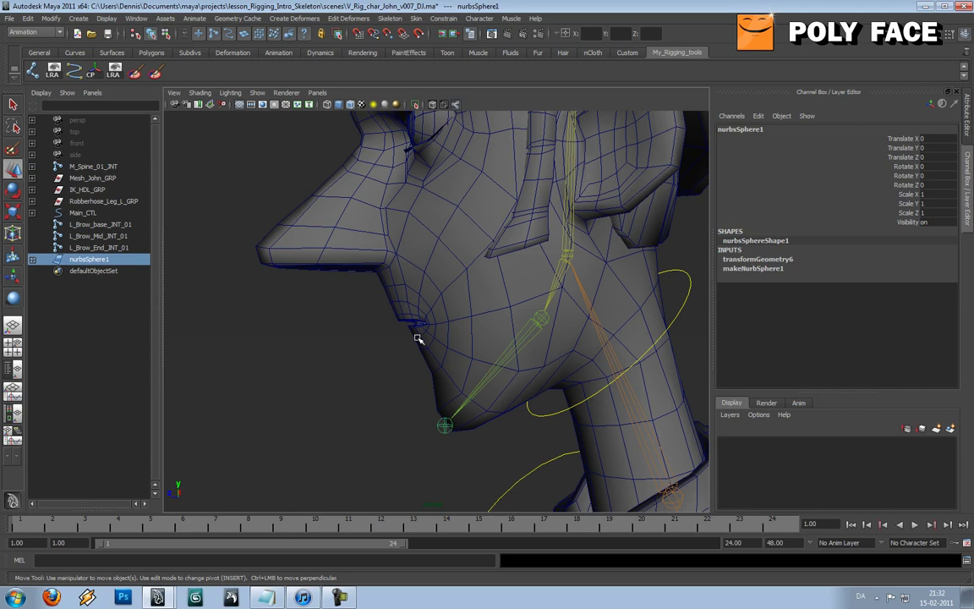
pyautogui.moveTo(403, 332)
pyautogui.keyDown('alt'); pyautogui.mouseDown()
pyautogui.moveTo(460, 330)
pyautogui.moveTo(443, 338)
pyautogui.moveTo(457, 348)
pyautogui.moveTo(429, 333)
pyautogui.moveTo(402, 348)
pyautogui.moveTo(467, 347)
pyautogui.moveTo(522, 373)
pyautogui.moveTo(563, 370)
pyautogui.moveTo(387, 354)
pyautogui.moveTo(401, 316)
pyautogui.mouseUp(); pyautogui.keyUp('alt')
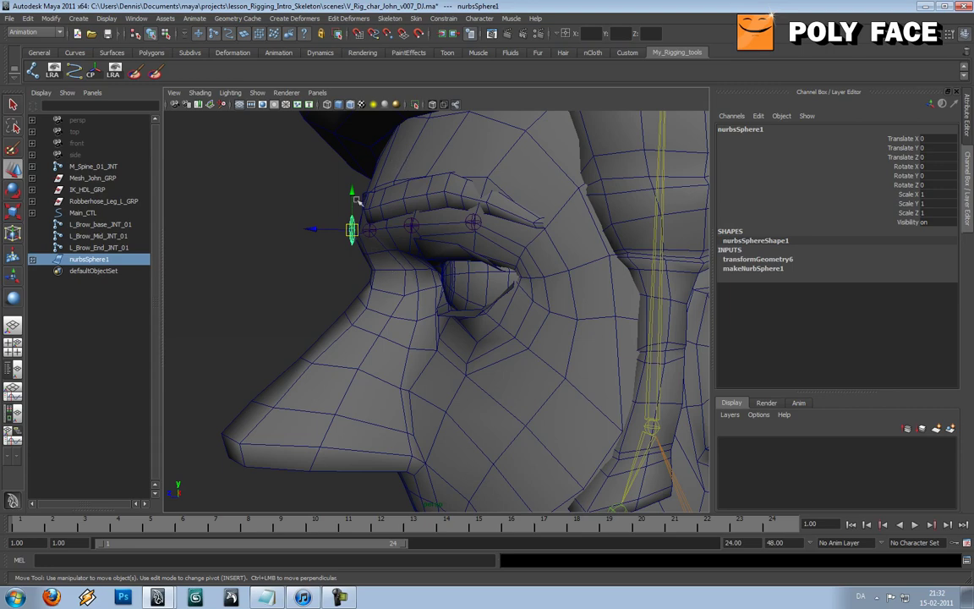
pyautogui.keyDown('alt'); pyautogui.moveTo(361, 273); pyautogui.dragTo(399, 266); pyautogui.keyUp('alt')
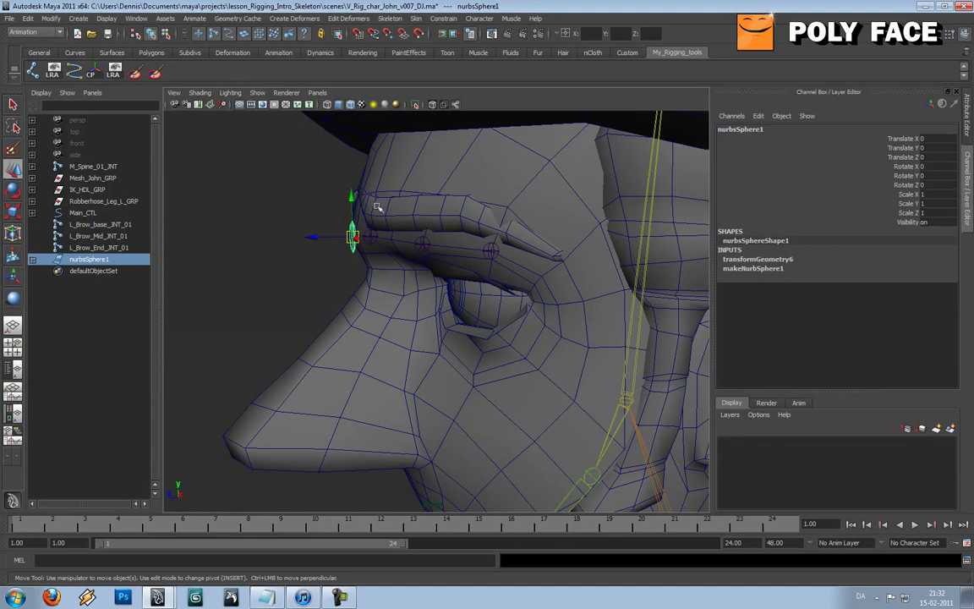
# Apply a Normal constraint to the sphere control, using head mesh faces near the inner brow as the target
pyautogui.press('e')
pyautogui.keyDown('alt'); pyautogui.moveTo(378, 207); pyautogui.dragTo(513, 320); pyautogui.keyUp('alt')
pyautogui.press('w')
pyautogui.click(394, 246)
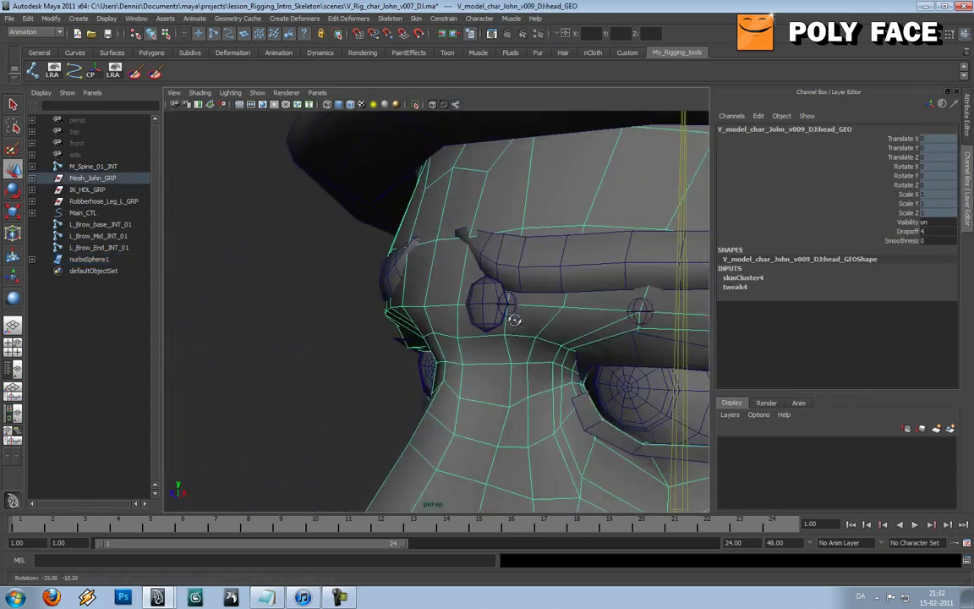
pyautogui.moveTo(532, 318); pyautogui.dragTo(537, 343, button='right')
pyautogui.click(546, 299)
pyautogui.keyDown('alt'); pyautogui.moveTo(521, 326); pyautogui.dragTo(434, 322); pyautogui.keyUp('alt')
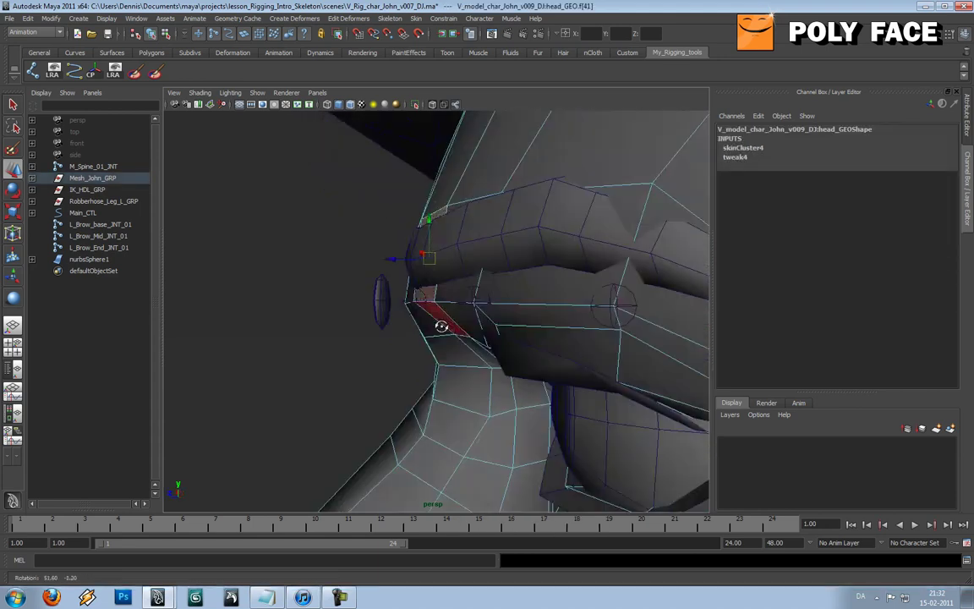
pyautogui.click(380, 292)
pyautogui.keyDown('alt'); pyautogui.moveTo(380, 291); pyautogui.dragTo(498, 334); pyautogui.keyUp('alt')
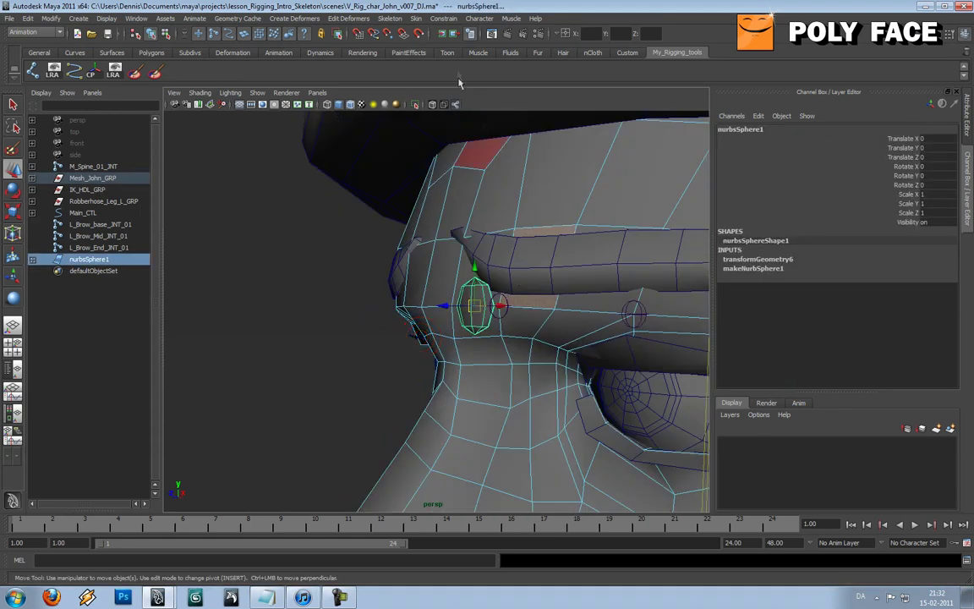
pyautogui.click(448, 18)
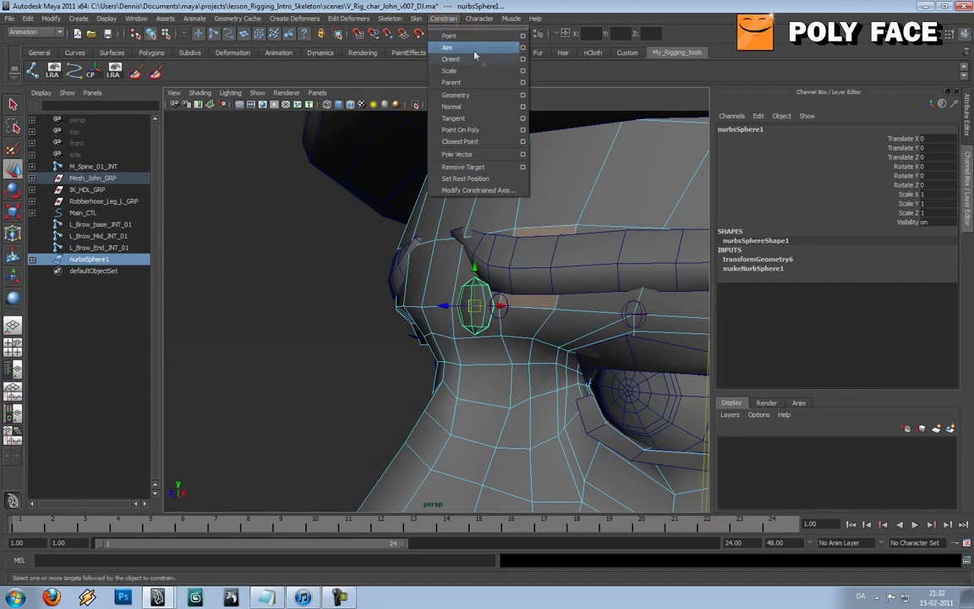
pyautogui.click(512, 113)
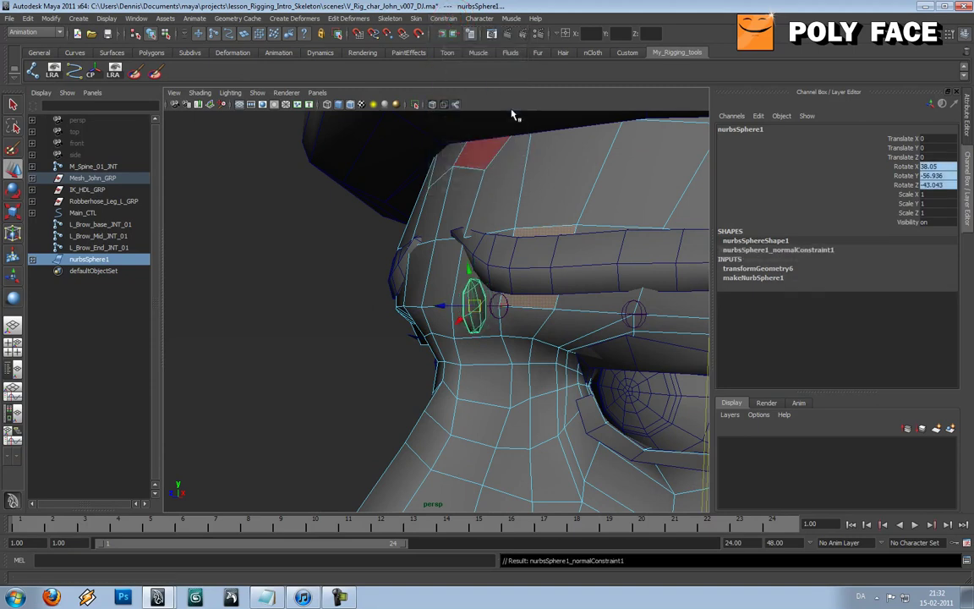
# Return the head mesh to object selection and reselect the sphere to check its constrained orientation
pyautogui.keyDown('alt'); pyautogui.moveTo(515, 113); pyautogui.dragTo(480, 222); pyautogui.keyUp('alt')
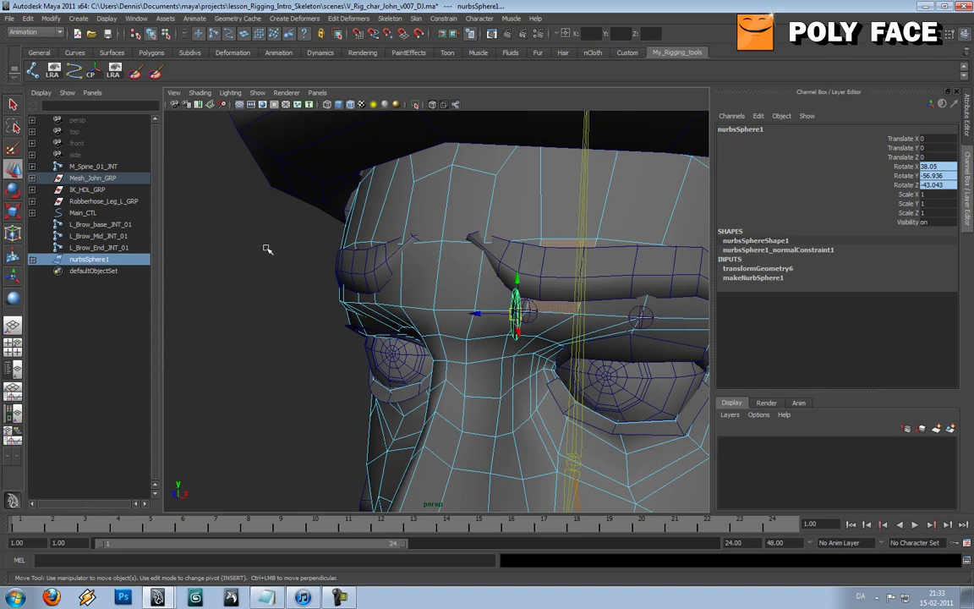
pyautogui.keyDown('alt'); pyautogui.moveTo(266, 249); pyautogui.dragTo(282, 266); pyautogui.keyUp('alt')
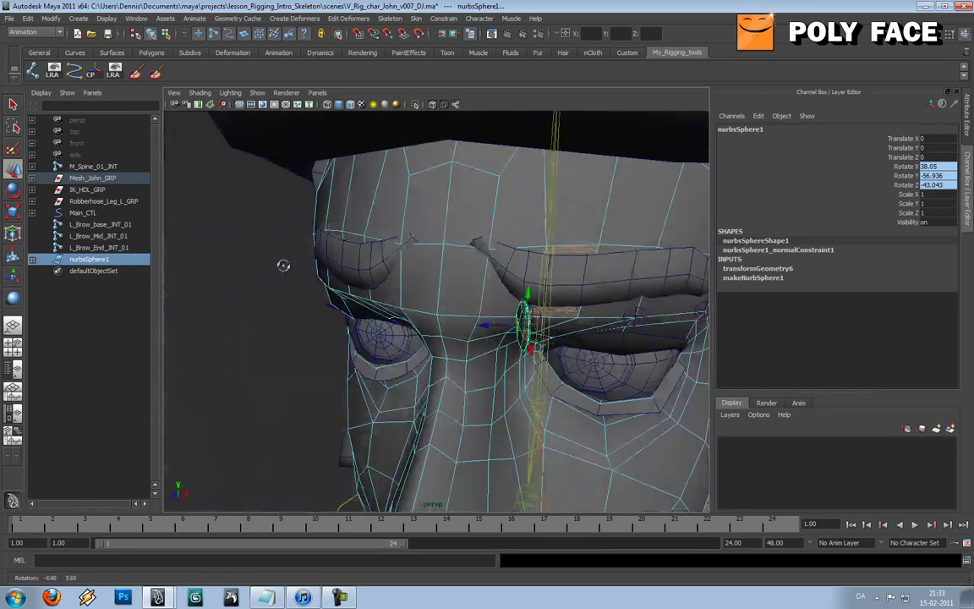
pyautogui.moveTo(447, 243); pyautogui.dragTo(494, 227, button='right')
pyautogui.click(446, 226)
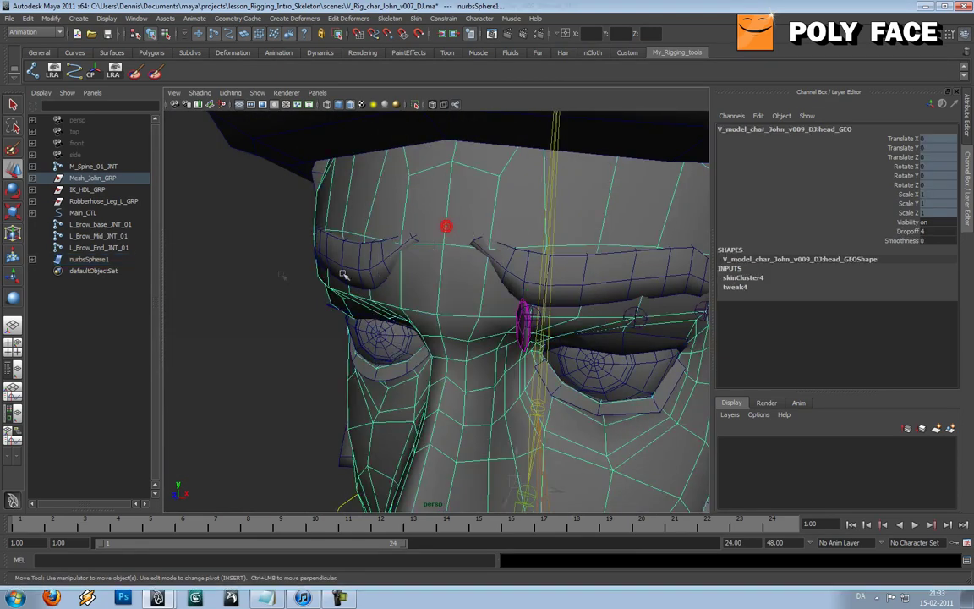
pyautogui.click(276, 275)
pyautogui.click(541, 348)
pyautogui.keyDown('alt'); pyautogui.moveTo(542, 348); pyautogui.dragTo(527, 321); pyautogui.keyUp('alt')
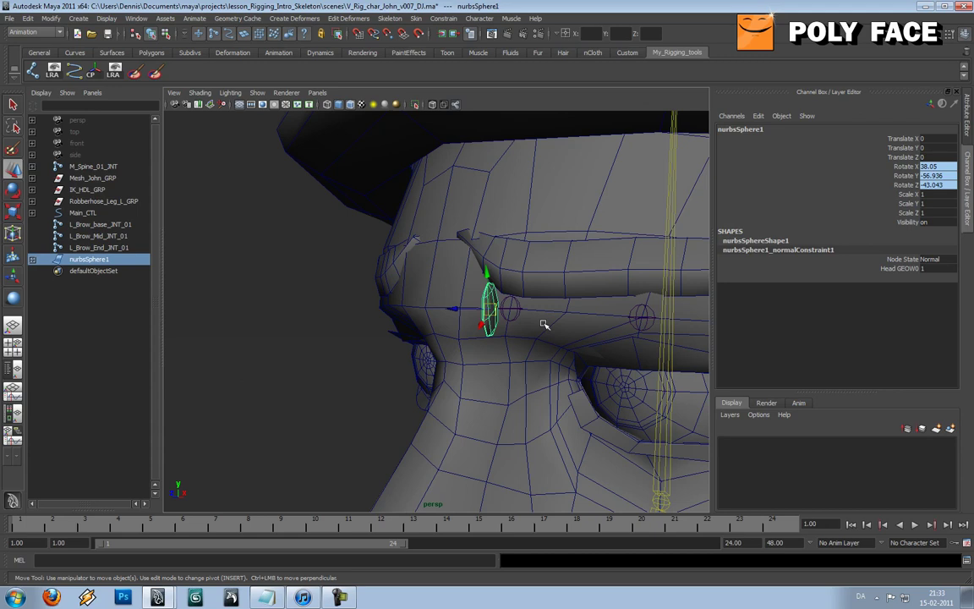
pyautogui.keyDown('alt'); pyautogui.moveTo(527, 291); pyautogui.dragTo(472, 297); pyautogui.keyUp('alt')
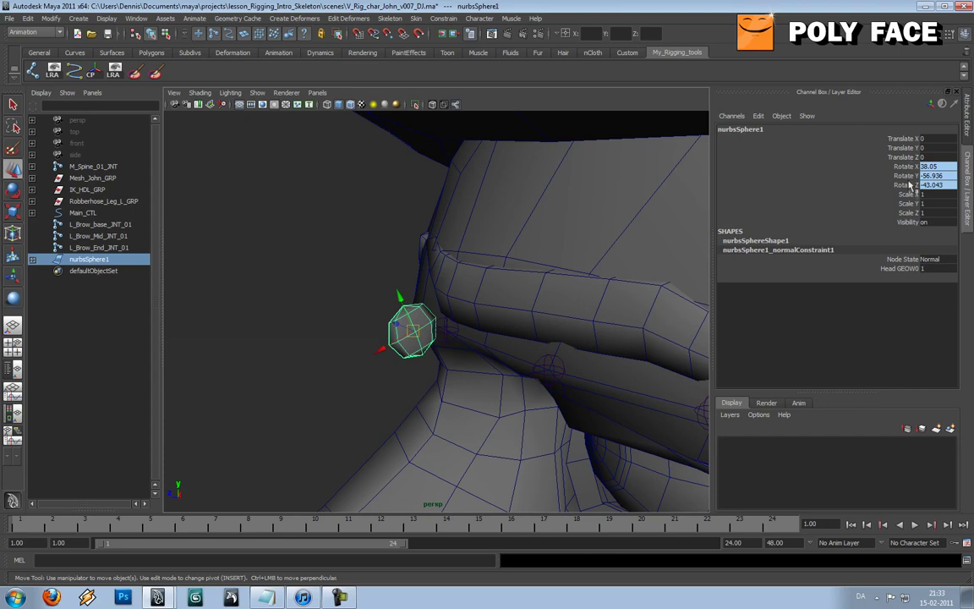
# Delete the normal constraint nested under the sphere and reselect the sphere
pyautogui.click(32, 260)
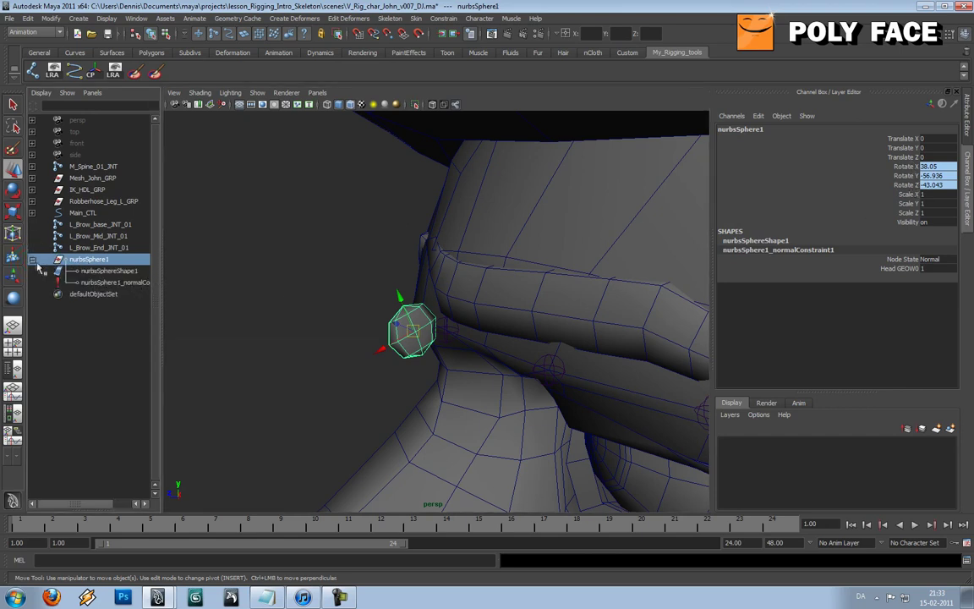
pyautogui.moveTo(154, 266); pyautogui.dragTo(212, 264)
pyautogui.click(152, 284)
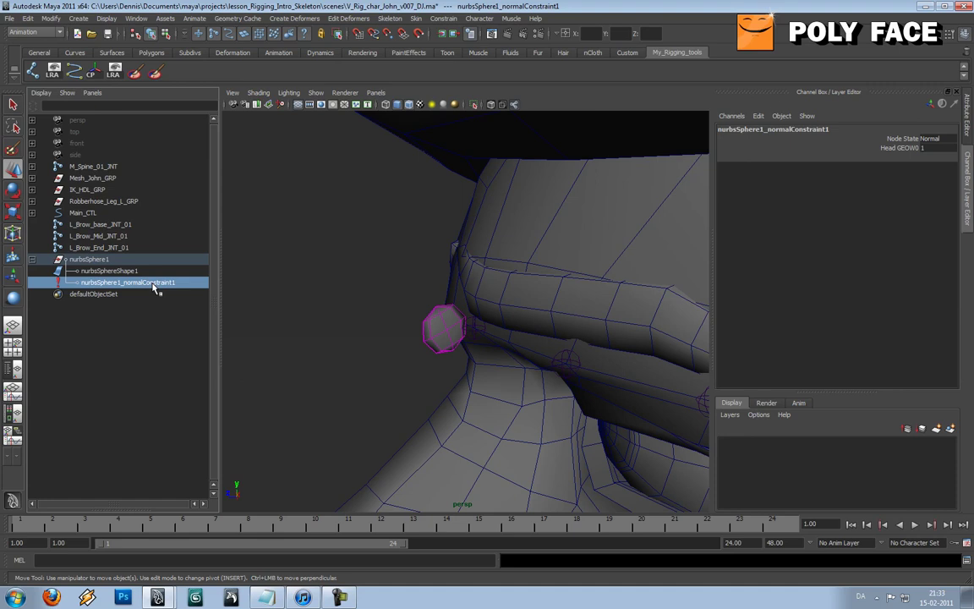
pyautogui.press('Delete')
pyautogui.click(108, 259)
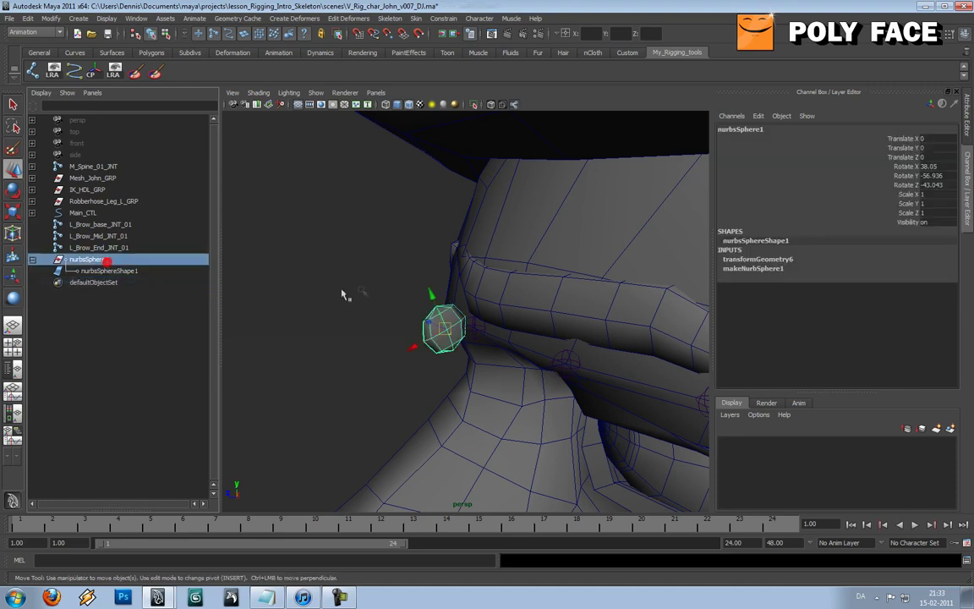
# Rotate the sphere by hand to follow the inner brow, with Rotate X set to 0 and Rotate Y at about 27.7
pyautogui.keyDown('alt'); pyautogui.moveTo(410, 310); pyautogui.dragTo(447, 324); pyautogui.keyUp('alt')
pyautogui.press('e')
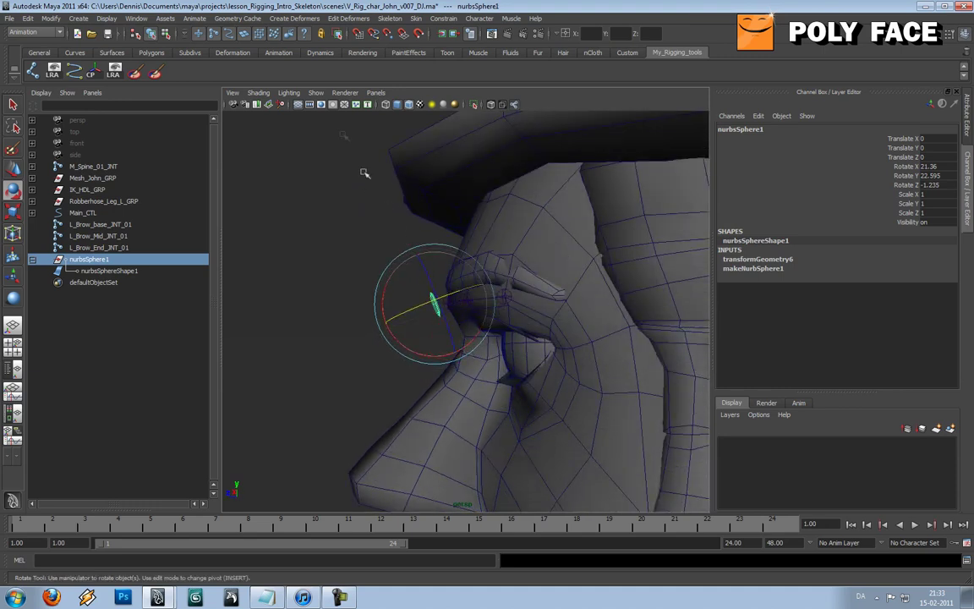
pyautogui.moveTo(385, 295); pyautogui.dragTo(363, 254)
pyautogui.doubleClick(947, 167)
pyautogui.write('0')
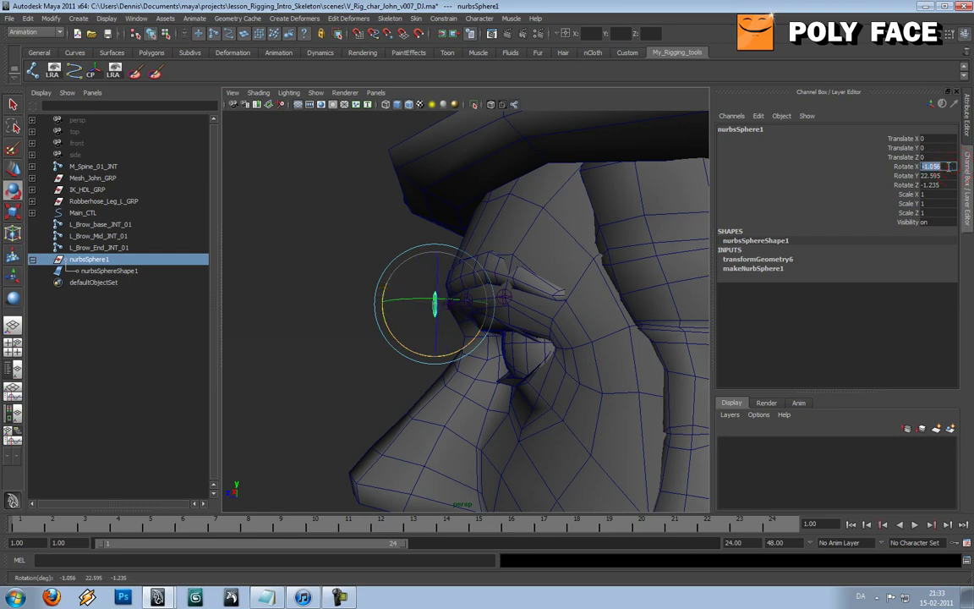
pyautogui.press('Tab')
pyautogui.press('Tab')
pyautogui.keyDown('alt'); pyautogui.moveTo(500, 217); pyautogui.dragTo(489, 292); pyautogui.keyUp('alt')
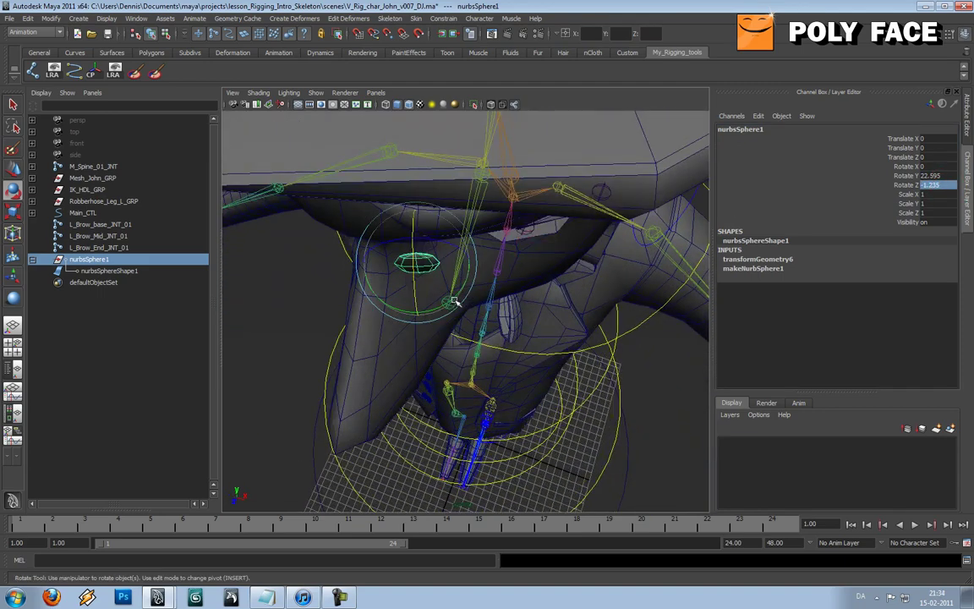
pyautogui.press('w')
pyautogui.click(316, 277)
# Examine the nose, mouth and brow areas of the head from several angles and distances
pyautogui.keyDown('alt'); pyautogui.moveTo(430, 274); pyautogui.dragTo(445, 237); pyautogui.keyUp('alt')
pyautogui.scroll(-4, 426, 219)
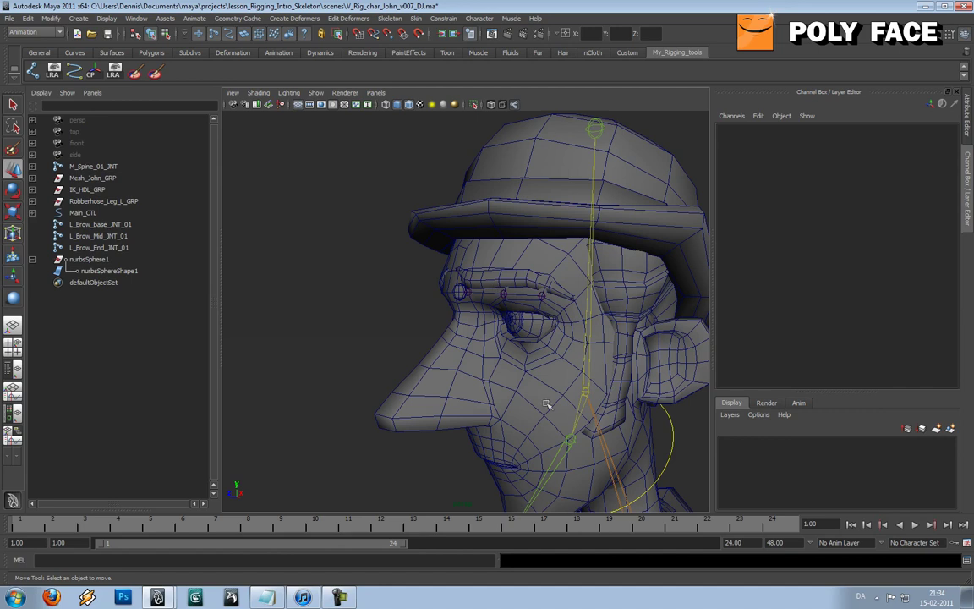
pyautogui.keyDown('alt'); pyautogui.moveTo(547, 405); pyautogui.dragTo(526, 256, button='middle'); pyautogui.keyUp('alt')
pyautogui.scroll(4, 526, 255)
pyautogui.keyDown('alt'); pyautogui.moveTo(525, 260); pyautogui.dragTo(493, 312); pyautogui.keyUp('alt')
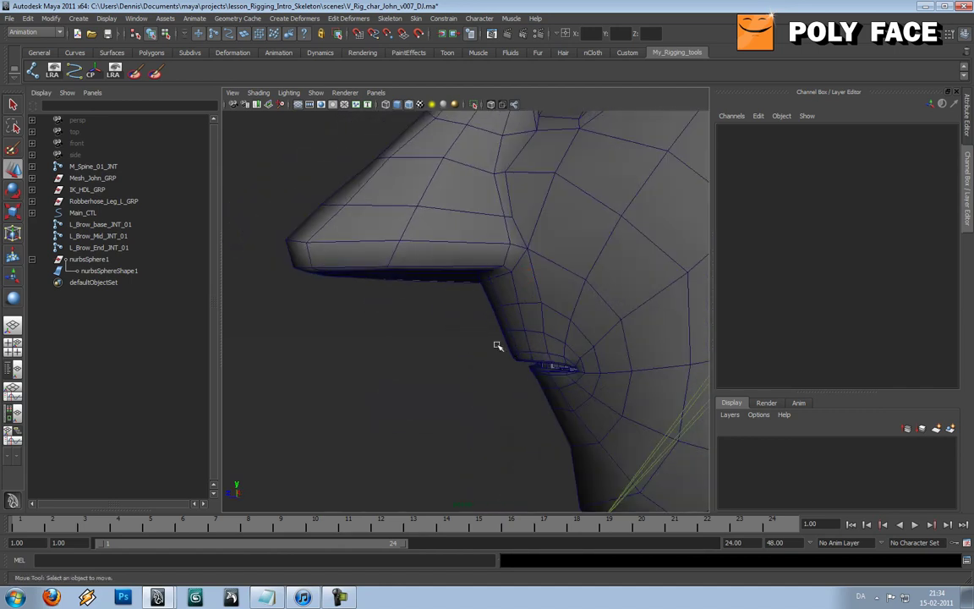
pyautogui.scroll(-8, 536, 309)
pyautogui.keyDown('alt'); pyautogui.moveTo(476, 278); pyautogui.dragTo(541, 276); pyautogui.keyUp('alt')
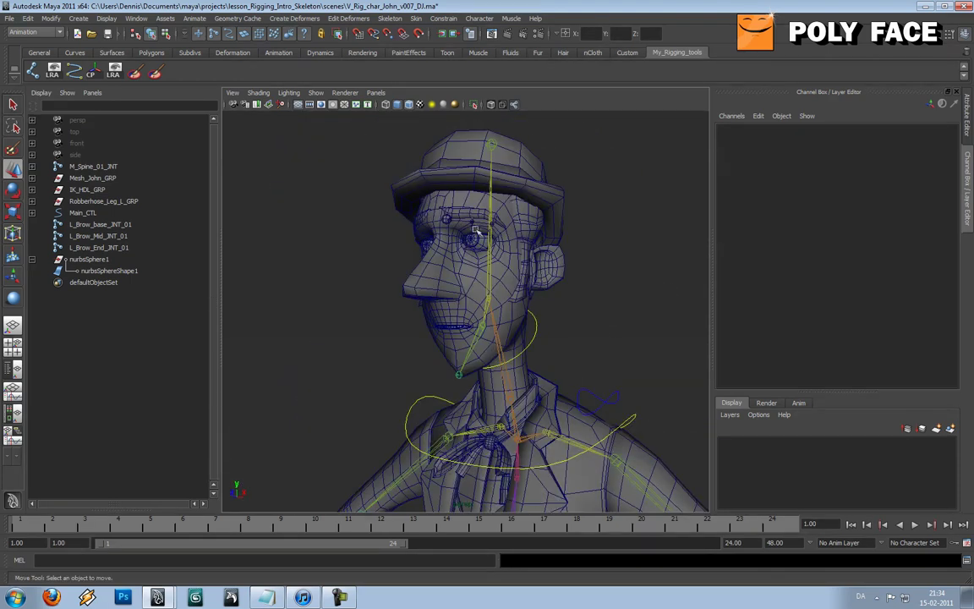
pyautogui.keyDown('alt'); pyautogui.moveTo(475, 230); pyautogui.dragTo(490, 296, button='middle'); pyautogui.keyUp('alt')
pyautogui.scroll(5, 489, 296)
pyautogui.keyDown('alt'); pyautogui.moveTo(456, 278); pyautogui.dragTo(479, 287); pyautogui.keyUp('alt')
# Duplicate the inner brow sphere control and move the copy toward the middle brow joint
pyautogui.click(416, 169)
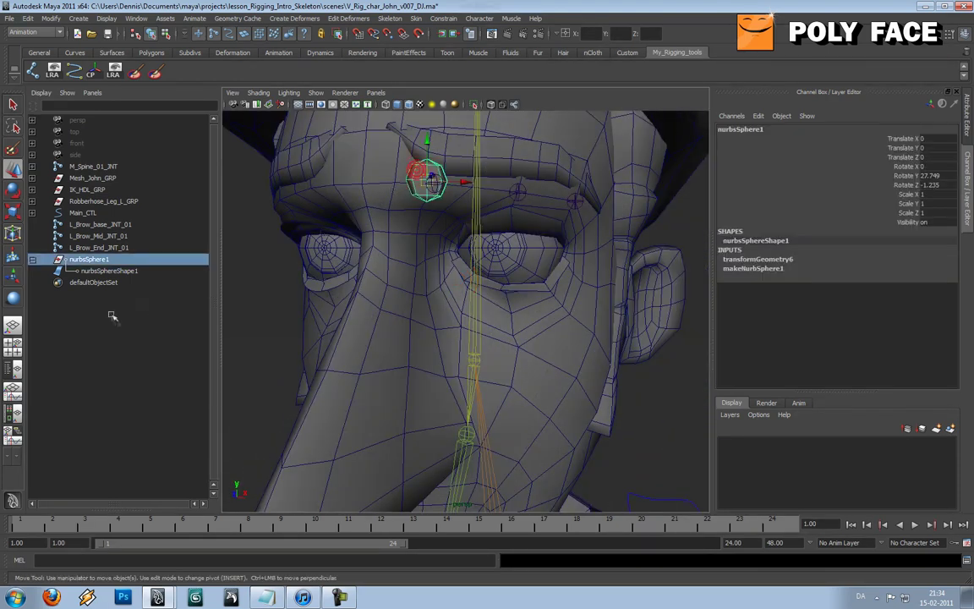
pyautogui.click(32, 258)
pyautogui.scroll(-5, 492, 255)
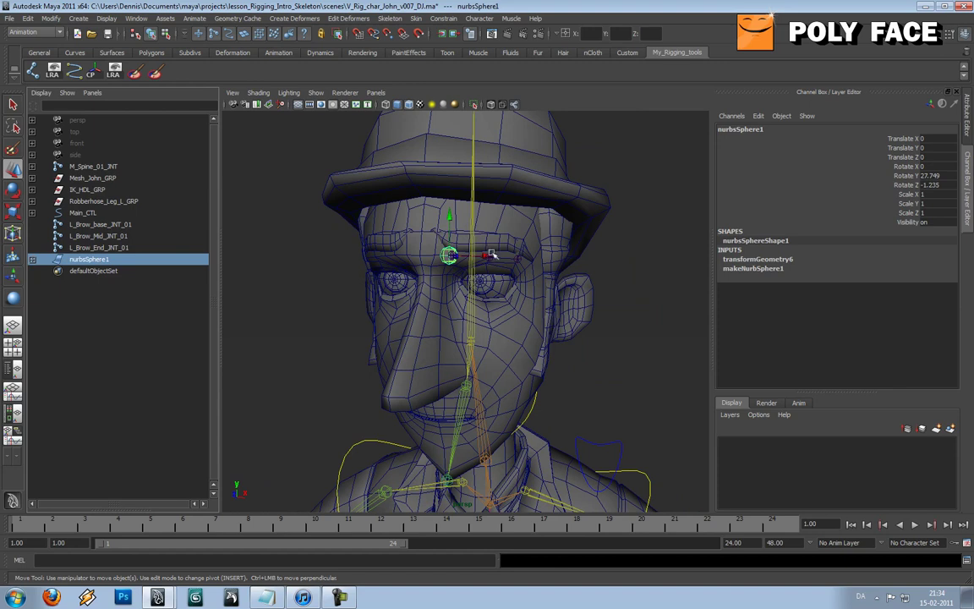
pyautogui.keyDown('alt'); pyautogui.moveTo(492, 255); pyautogui.dragTo(500, 289, button='middle'); pyautogui.keyUp('alt')
pyautogui.scroll(5, 500, 289)
pyautogui.keyDown('alt'); pyautogui.moveTo(500, 290); pyautogui.dragTo(480, 309); pyautogui.keyUp('alt')
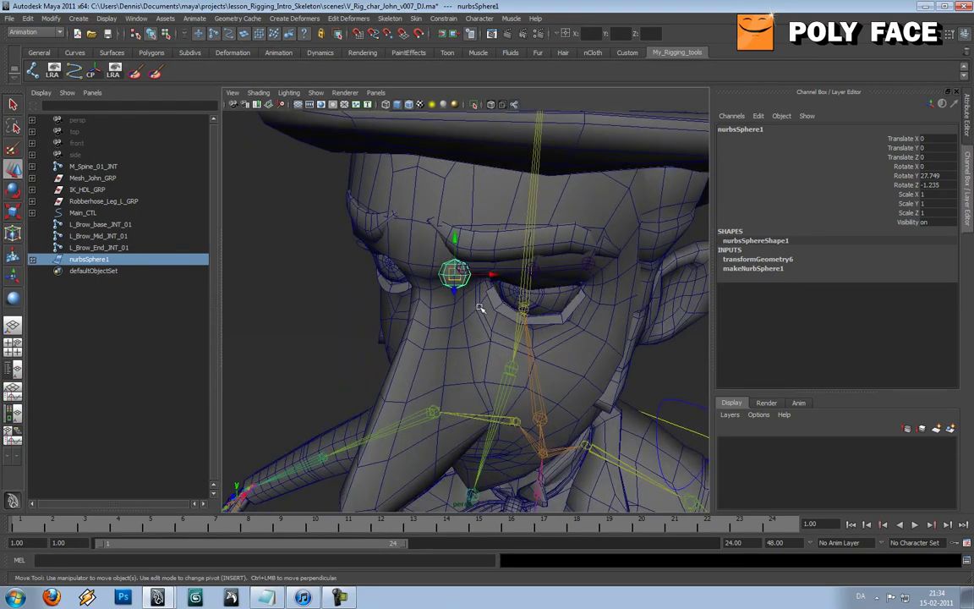
pyautogui.hotkey('ctrl', 'd')
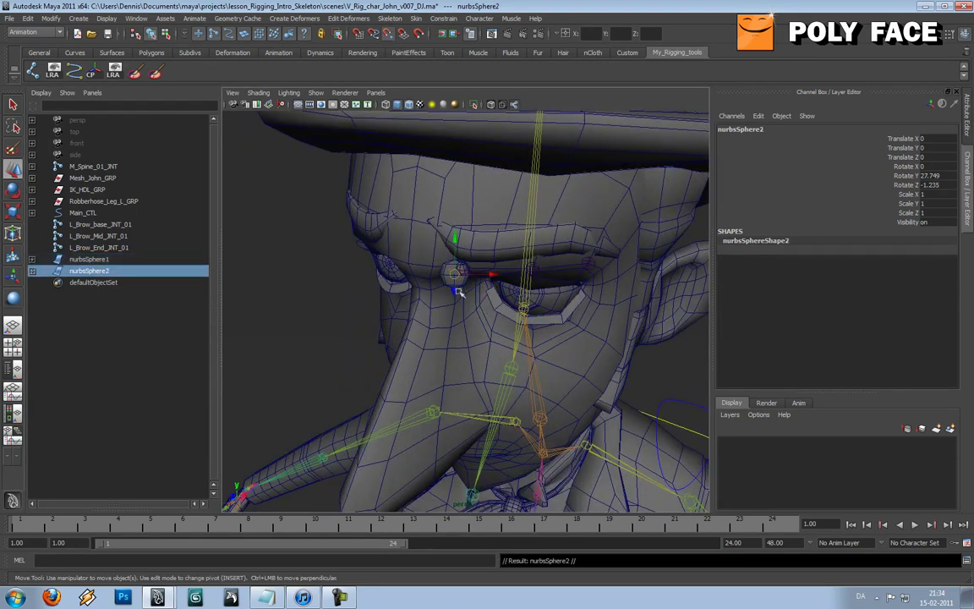
pyautogui.moveTo(455, 277); pyautogui.dragTo(502, 321)
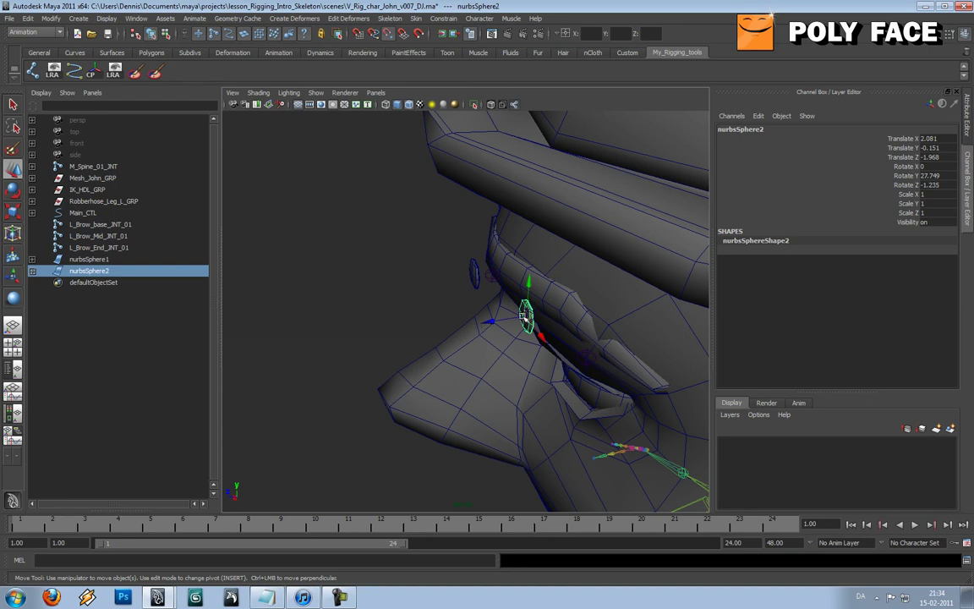
# Fit the copy in front of the middle brow joint at about 2.41, -0.16, -1.34 with Rotate Y about 40.2
pyautogui.moveTo(526, 317); pyautogui.dragTo(613, 333)
pyautogui.moveTo(539, 297); pyautogui.dragTo(420, 269)
pyautogui.press('e')
pyautogui.keyDown('alt'); pyautogui.moveTo(466, 313); pyautogui.dragTo(504, 379); pyautogui.keyUp('alt')
pyautogui.keyDown('alt'); pyautogui.moveTo(504, 379); pyautogui.dragTo(493, 318); pyautogui.keyUp('alt')
pyautogui.keyDown('alt'); pyautogui.moveTo(416, 285); pyautogui.dragTo(548, 304); pyautogui.keyUp('alt')
# Duplicate the middle control and fit the copy at the outer brow joint, about 4.03, -0.29, -3.24 with Rotate Y about 56
pyautogui.press('w')
pyautogui.hotkey('ctrl', 'd')
pyautogui.moveTo(483, 296); pyautogui.dragTo(315, 274)
pyautogui.press('e')
pyautogui.press('w')
# Rename the inner brow sphere as L_Brow_base_CTL, reusing the name of its joint
pyautogui.click(126, 225)
pyautogui.doubleClick(127, 225)
pyautogui.hotkey('ctrl', 'c')
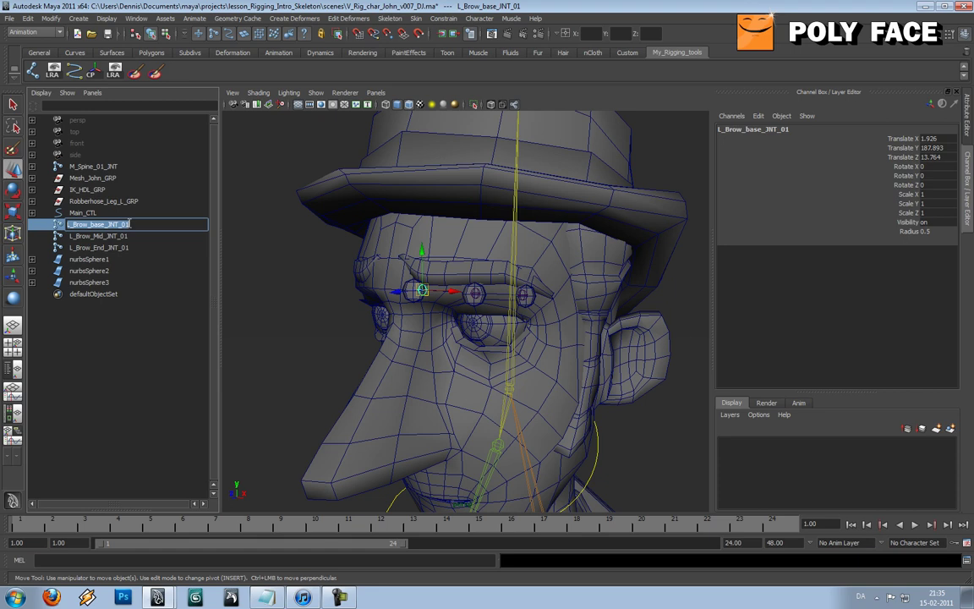
pyautogui.doubleClick(116, 260)
pyautogui.hotkey('ctrl', 'v')
pyautogui.moveTo(145, 259); pyautogui.dragTo(107, 258)
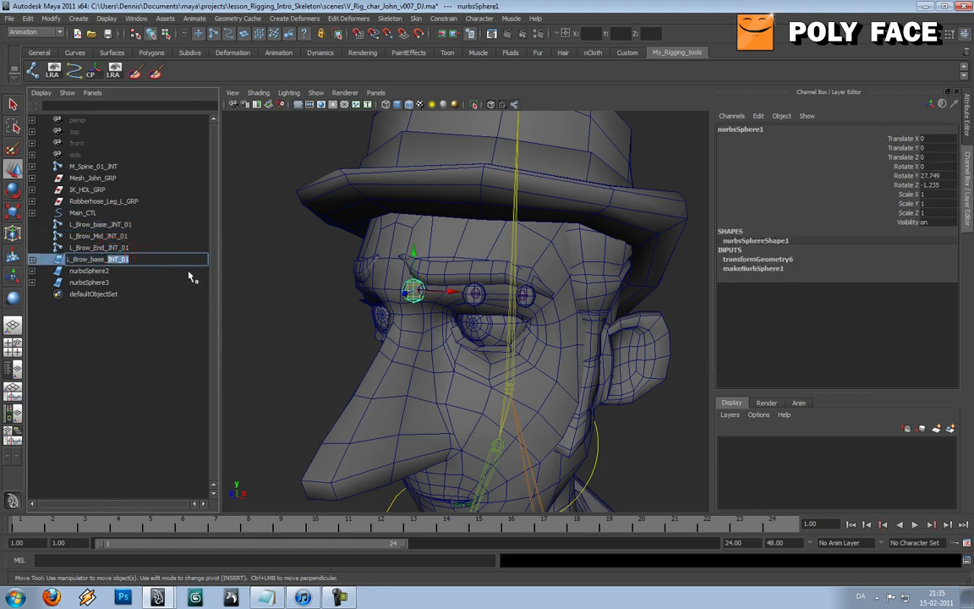
pyautogui.write('CTL')
pyautogui.press('Return')
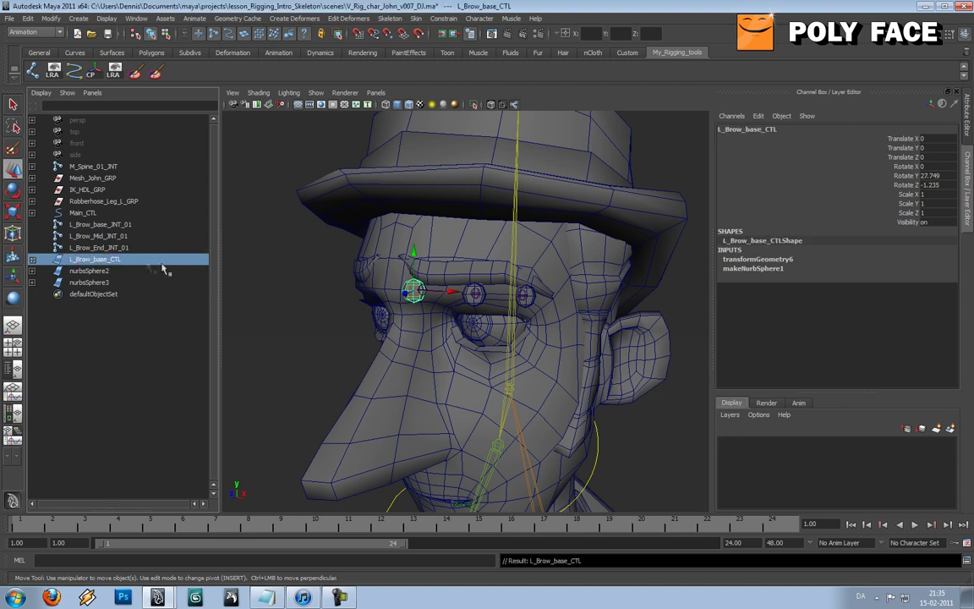
# Rename the middle brow sphere as L_Brow_mid_CTL, based on the inner control's name
pyautogui.doubleClick(129, 258)
pyautogui.hotkey('ctrl', 'c')
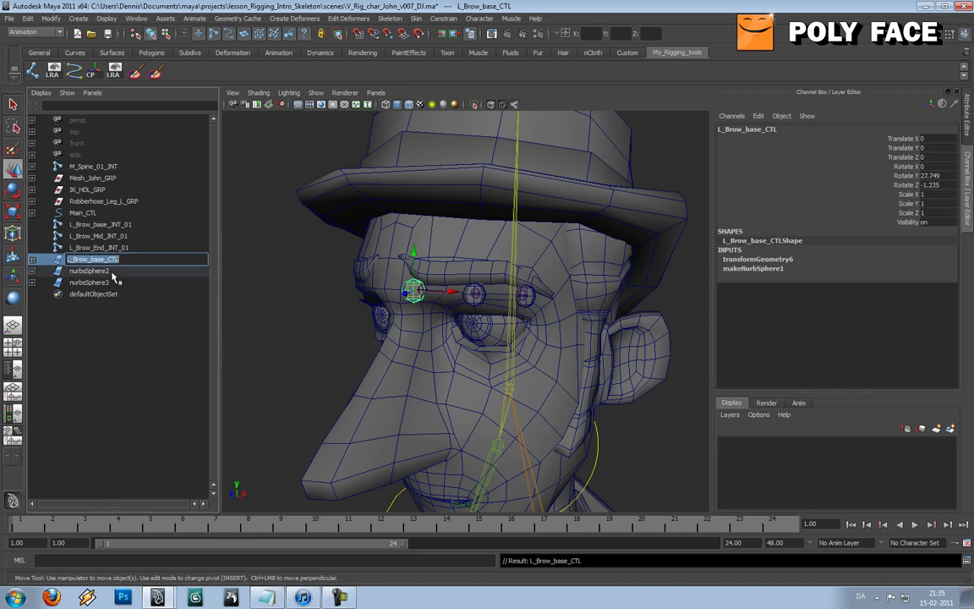
pyautogui.doubleClick(95, 271)
pyautogui.hotkey('ctrl', 'v')
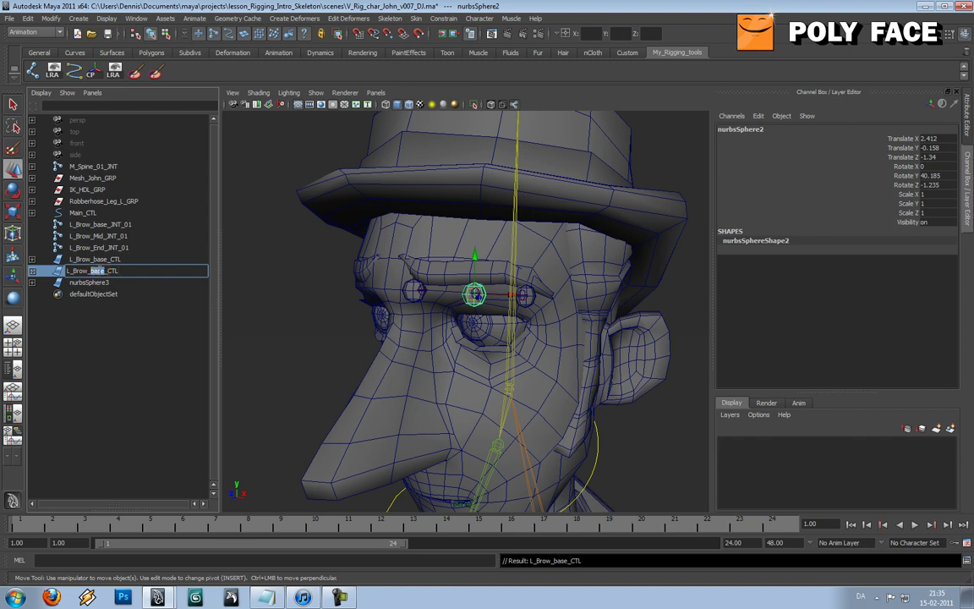
pyautogui.write('mid')
pyautogui.press('Return')
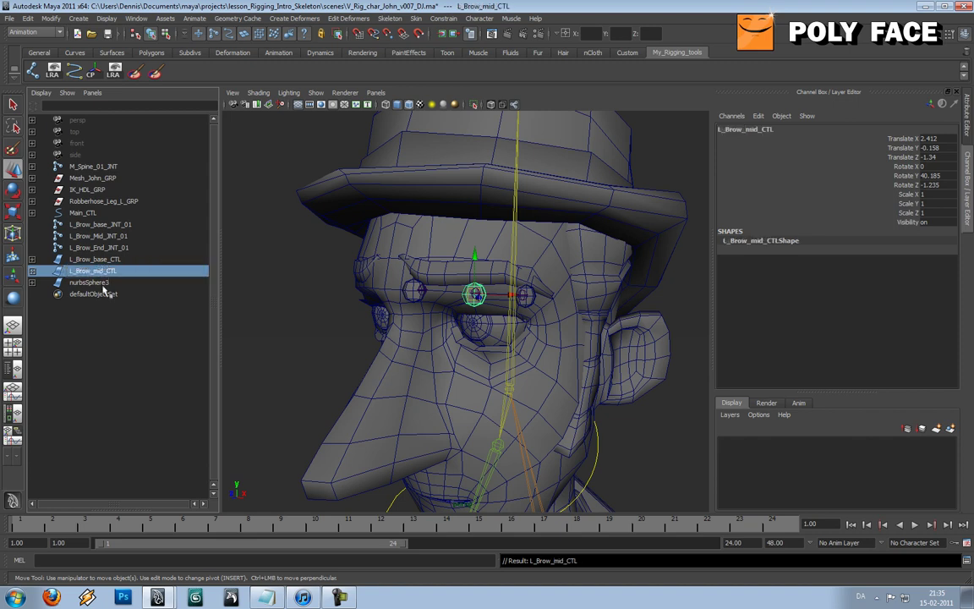
# Rename the outer brow sphere as L_Brow_End_CTL
pyautogui.click(99, 282)
pyautogui.doubleClick(100, 283)
pyautogui.hotkey('ctrl', 'v')
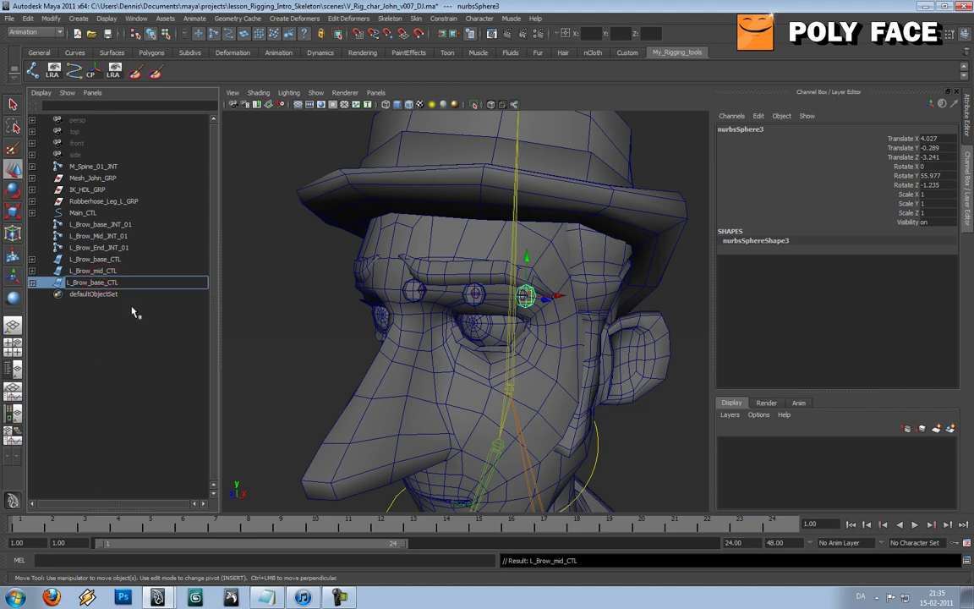
pyautogui.write('End')
pyautogui.press('Return')
# Correct the middle control's name to L_Brow_Mid_CTL and select the inner brow control
pyautogui.click(93, 270)
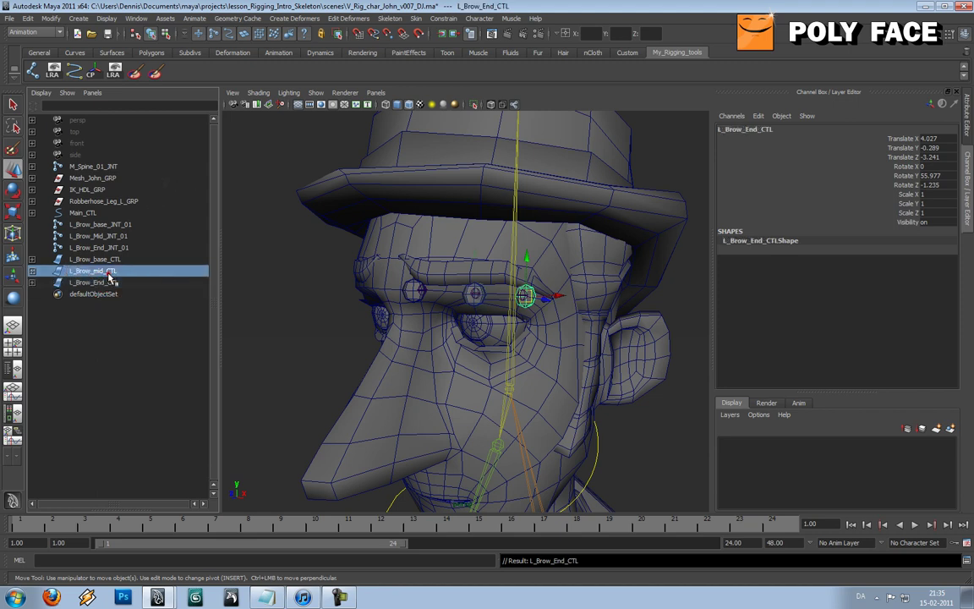
pyautogui.doubleClick(93, 270)
pyautogui.doubleClick(94, 271)
pyautogui.press('BackSpace')
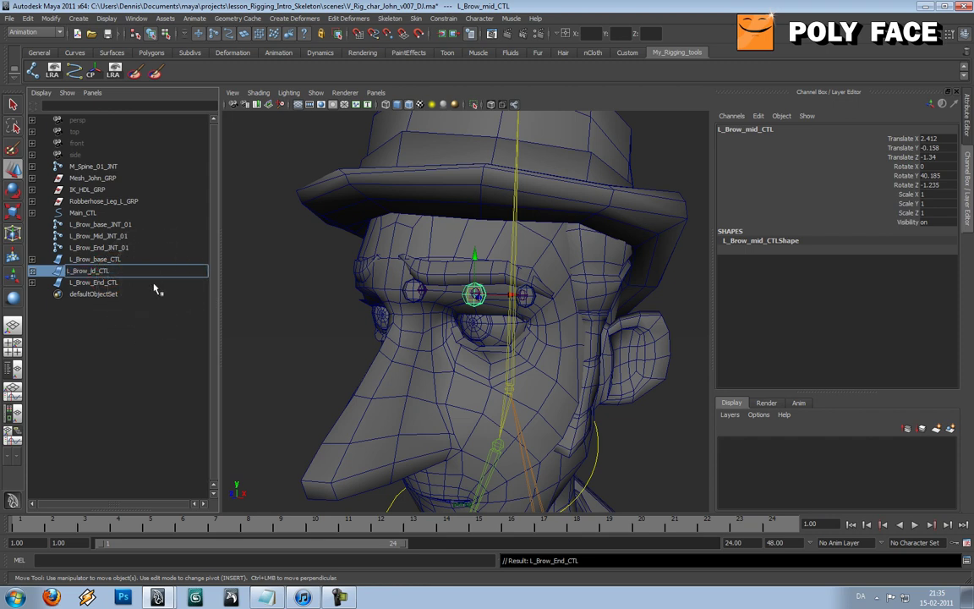
pyautogui.press('Return')
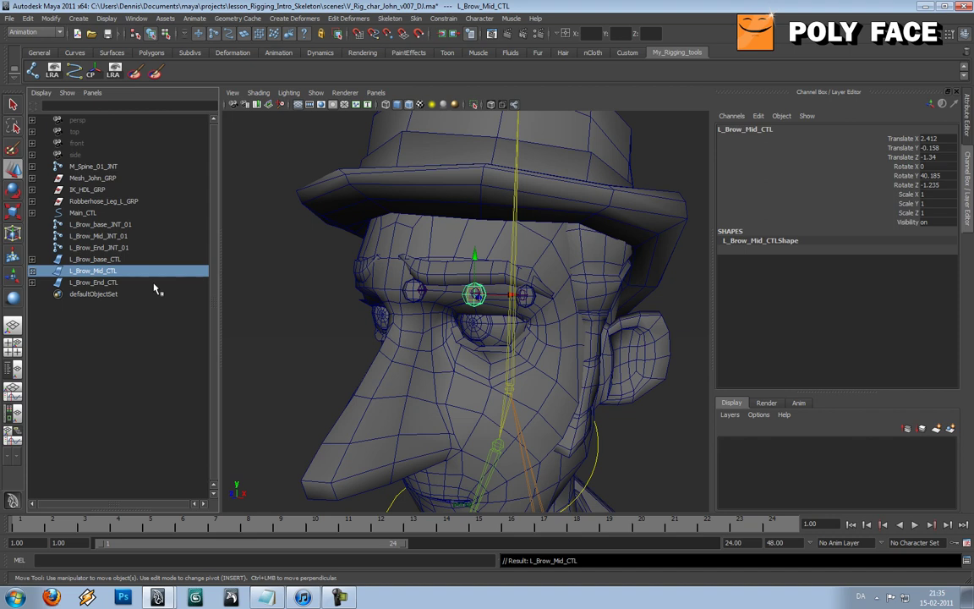
pyautogui.click(100, 259)
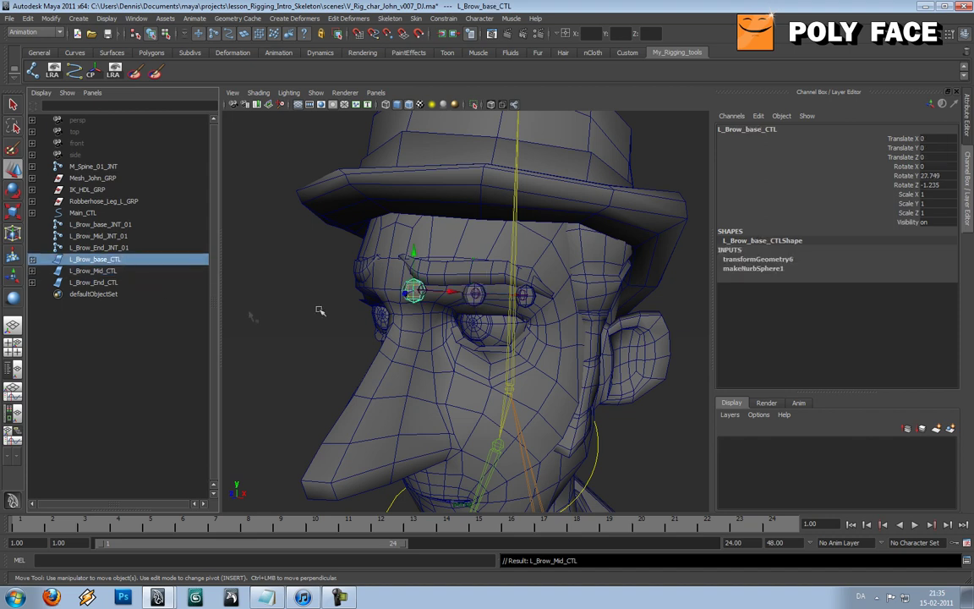
# Freeze the translate and scale values, but not rotation, of L_Brow_Mid_CTL and L_Brow_End_CTL
pyautogui.click(113, 270)
pyautogui.keyDown('shift'); pyautogui.click(119, 281); pyautogui.keyUp('shift')
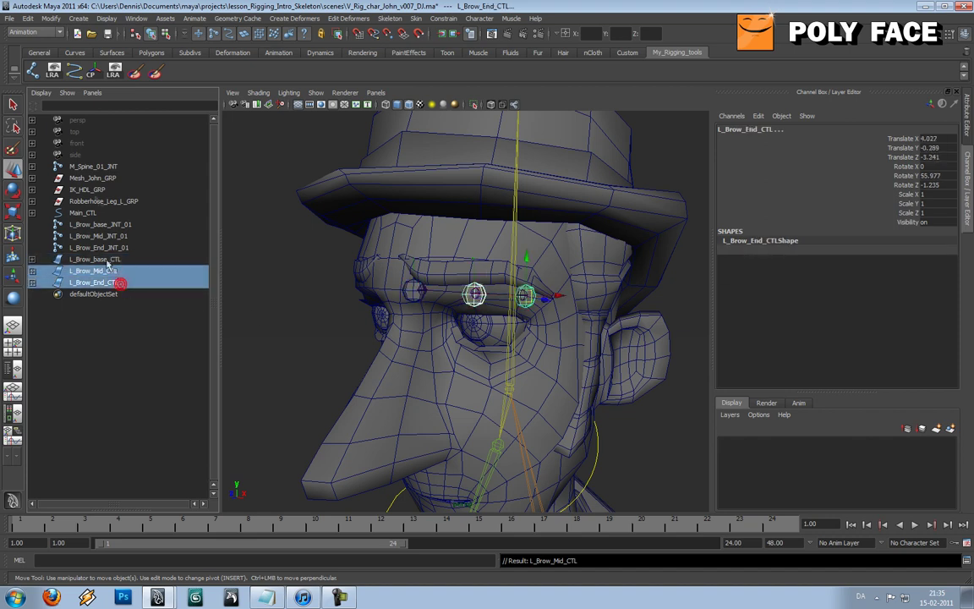
pyautogui.click(51, 19)
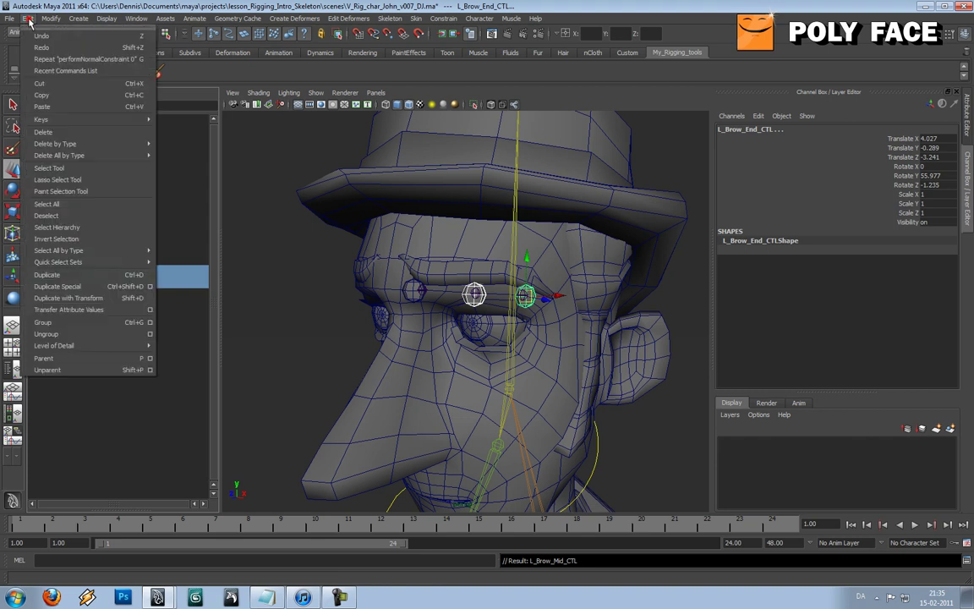
pyautogui.click(142, 59)
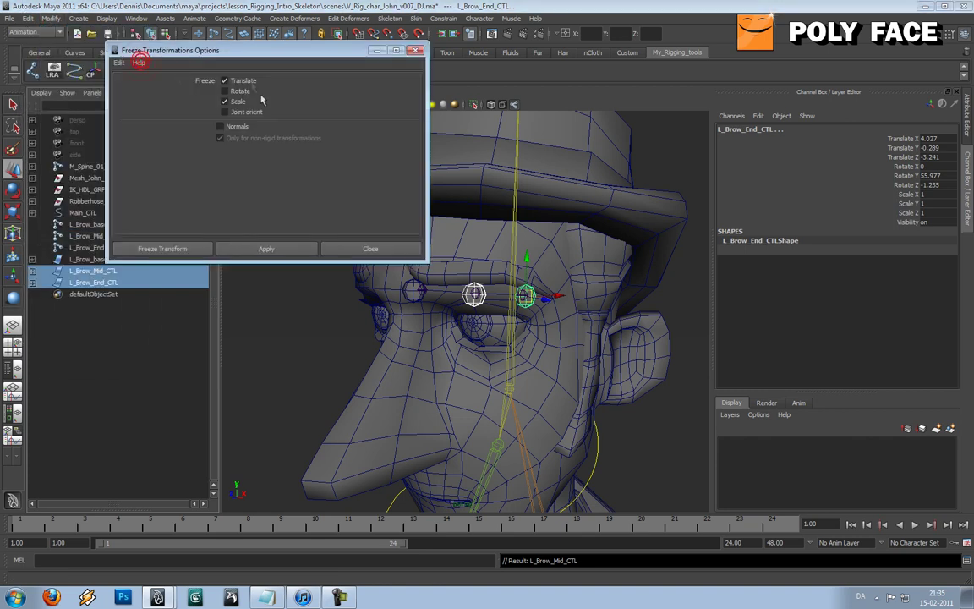
pyautogui.click(283, 250)
pyautogui.click(360, 251)
pyautogui.click(328, 275)
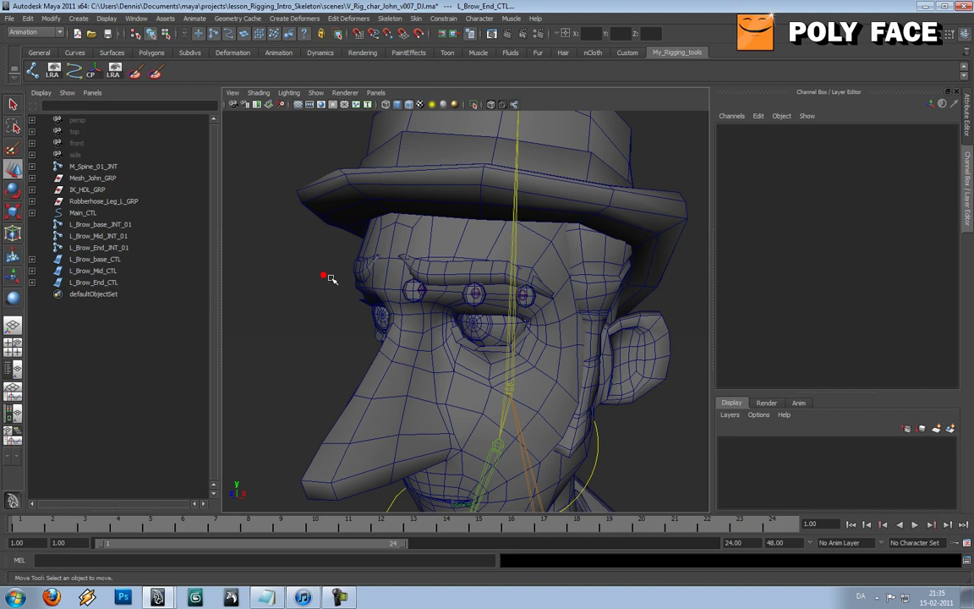
# Duplicate the inner brow control L_Brow_base_CTL and rename the copy as L_Brow_base_ORE
pyautogui.keyDown('alt'); pyautogui.moveTo(355, 285); pyautogui.dragTo(396, 306); pyautogui.keyUp('alt')
pyautogui.click(413, 306)
pyautogui.keyDown('alt'); pyautogui.moveTo(507, 283); pyautogui.dragTo(591, 272, button='right'); pyautogui.keyUp('alt')
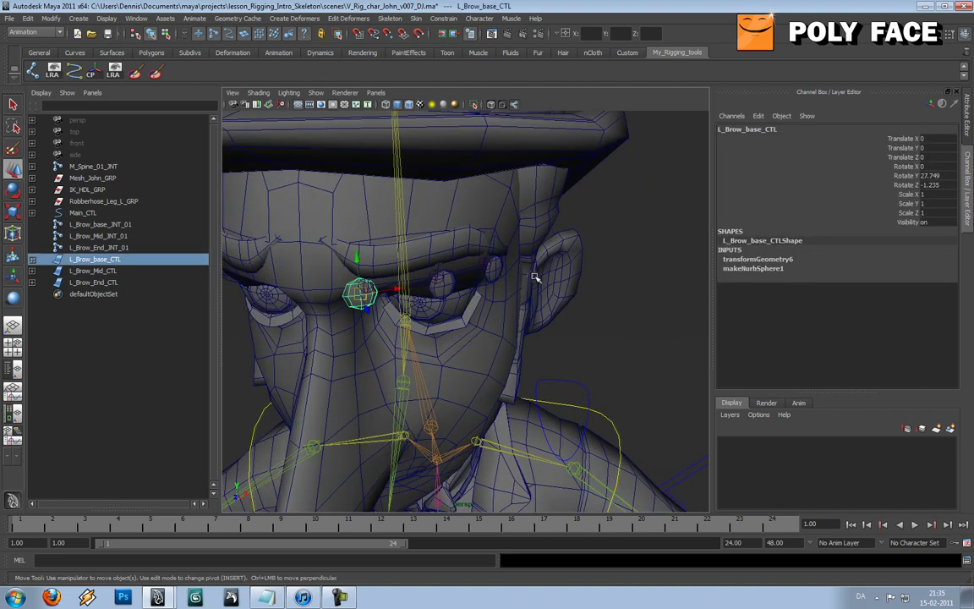
pyautogui.keyDown('alt'); pyautogui.moveTo(532, 277); pyautogui.dragTo(676, 248); pyautogui.keyUp('alt')
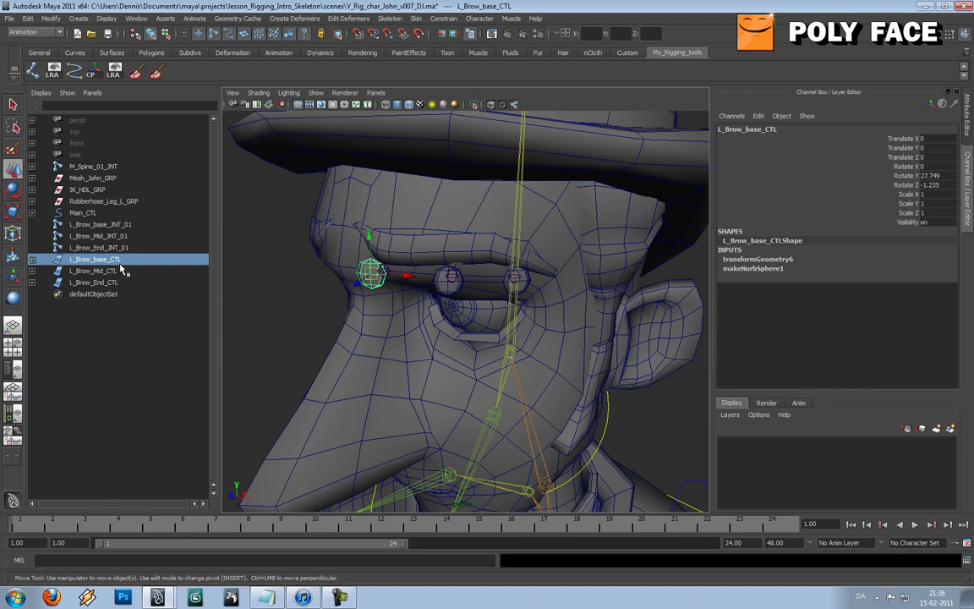
pyautogui.hotkey('ctrl', 'd')
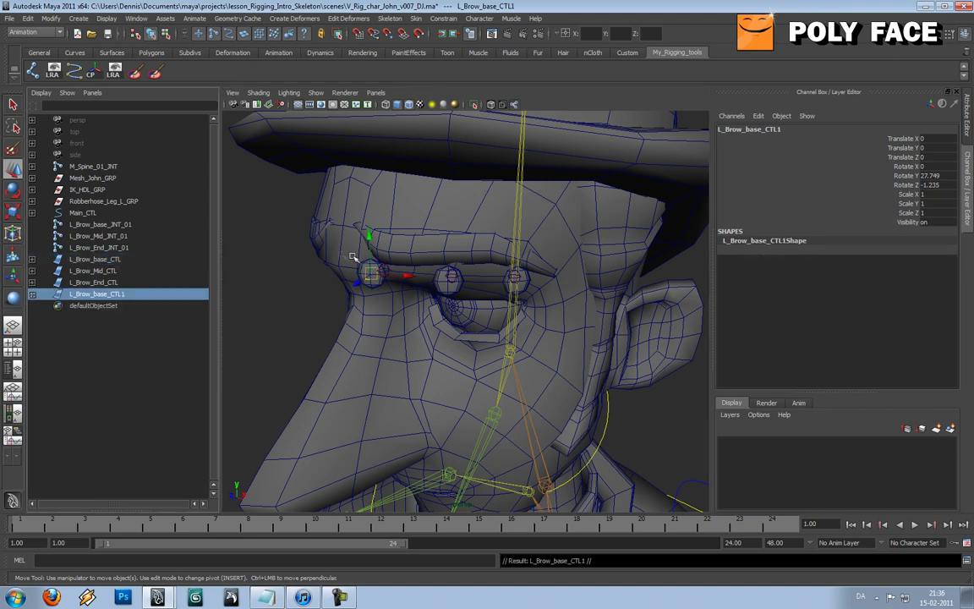
pyautogui.doubleClick(126, 293)
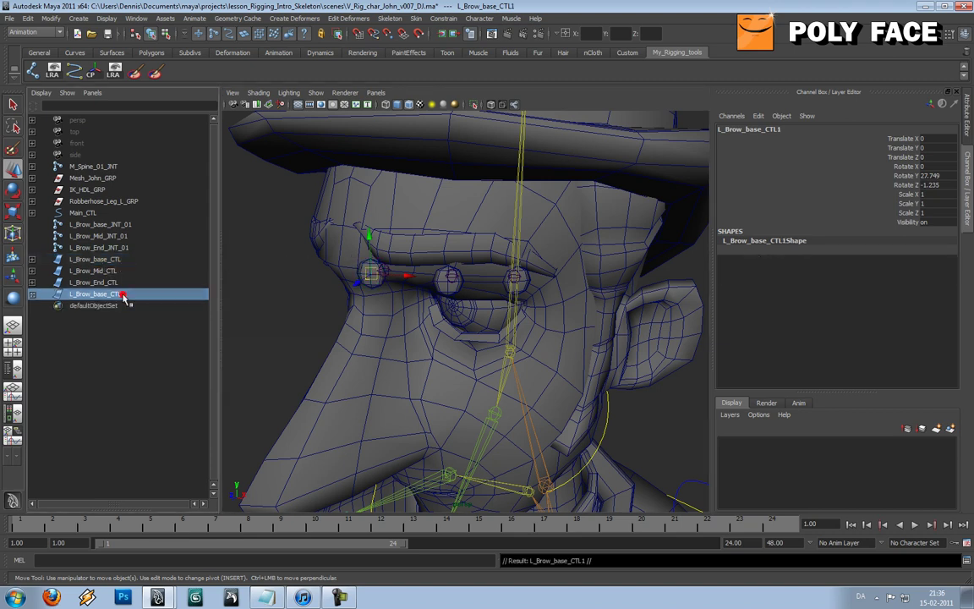
pyautogui.press('BackSpace')
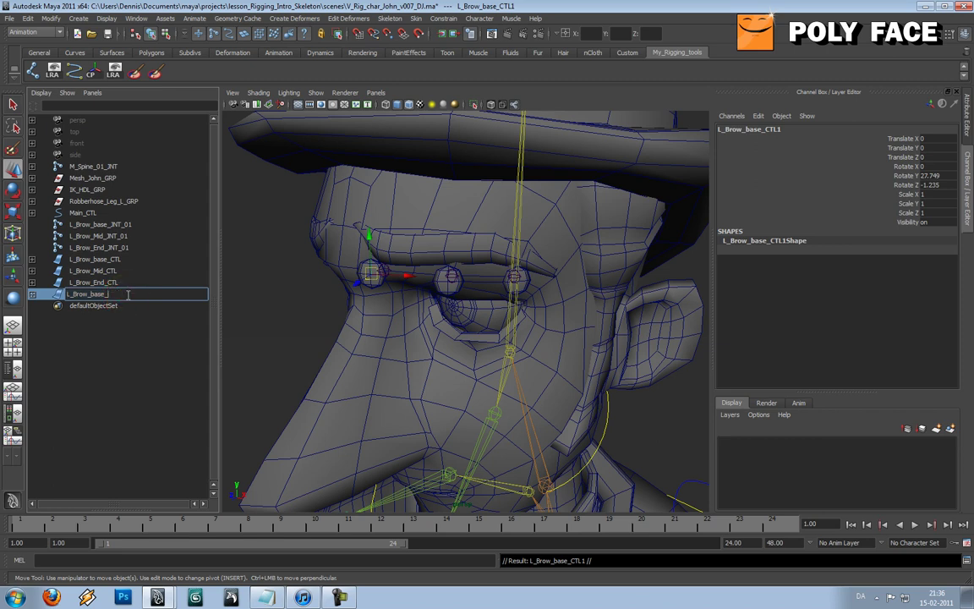
pyautogui.write('ORE')
pyautogui.press('Return')
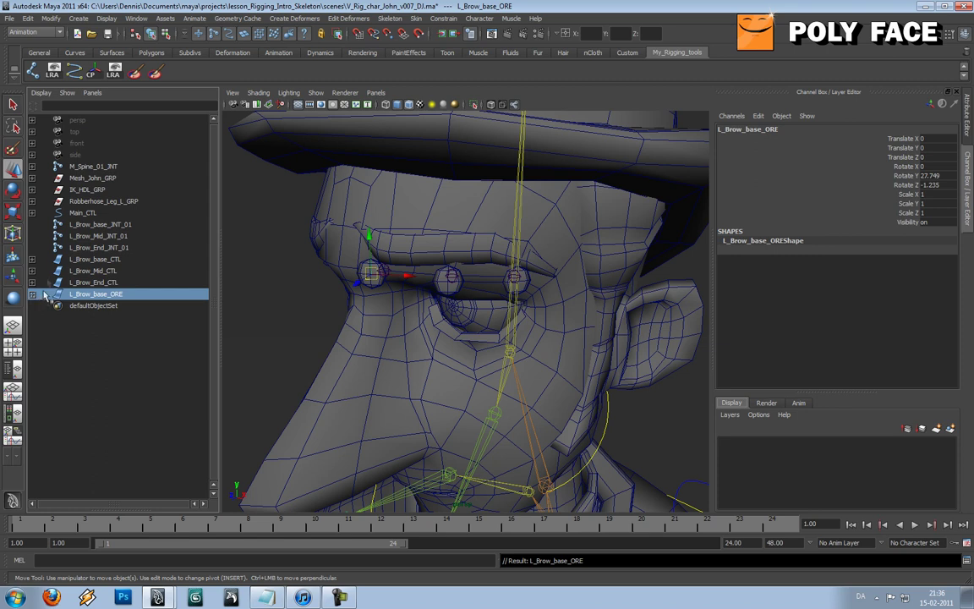
pyautogui.click(41, 92)
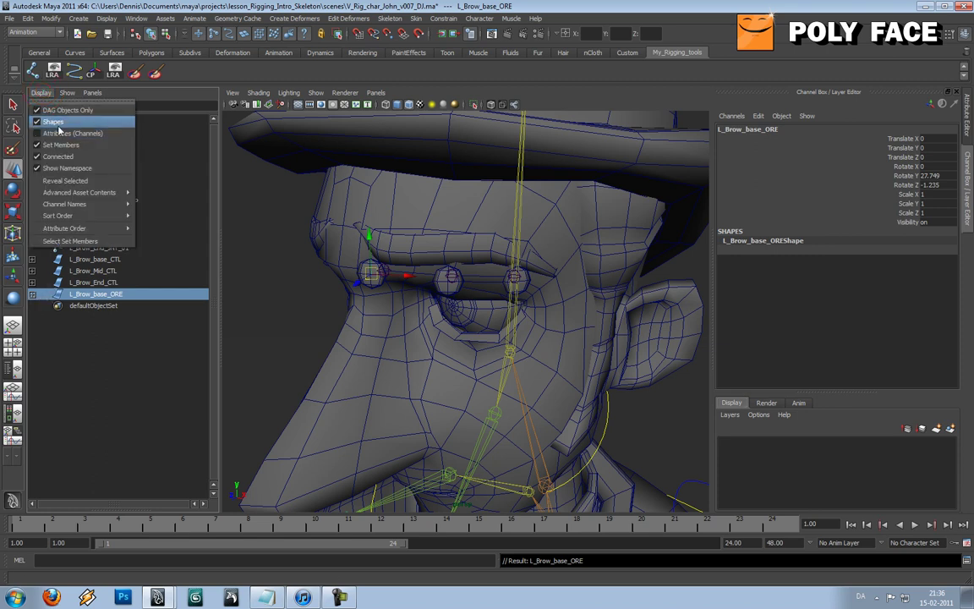
pyautogui.click(52, 122)
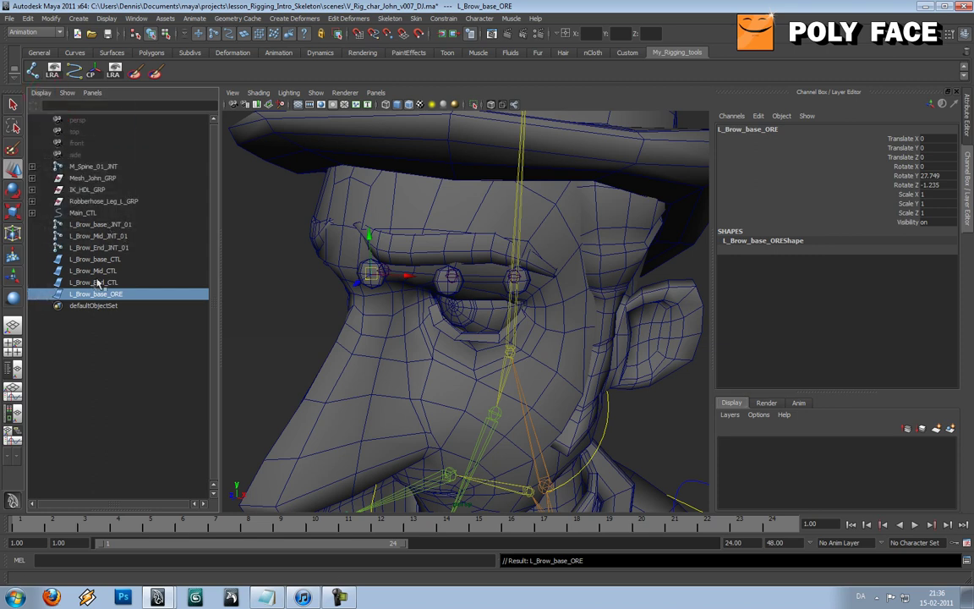
pyautogui.click(39, 93)
pyautogui.click(44, 122)
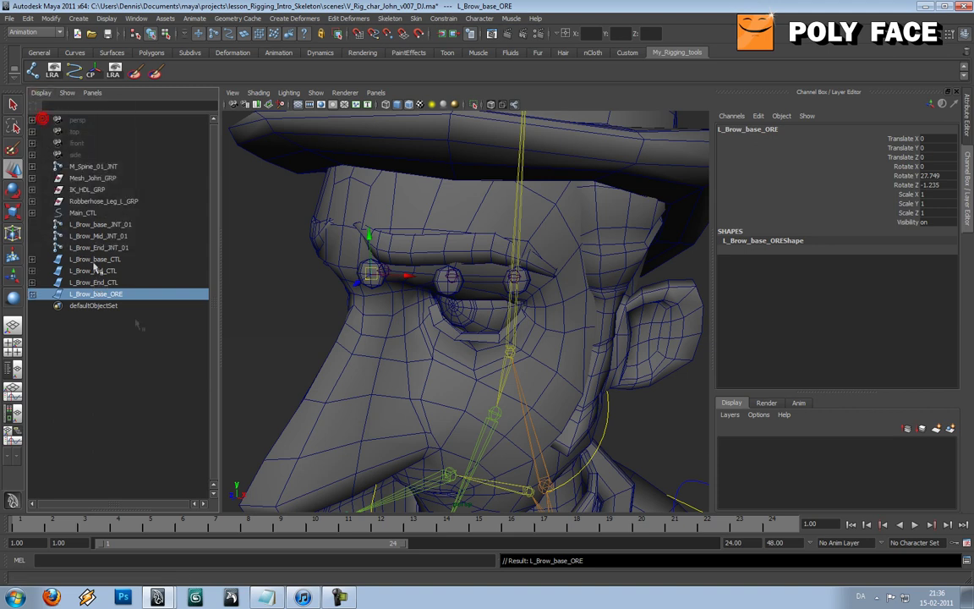
# Delete the shape node beneath L_Brow_base_ORE, keeping only its transform
pyautogui.click(32, 294)
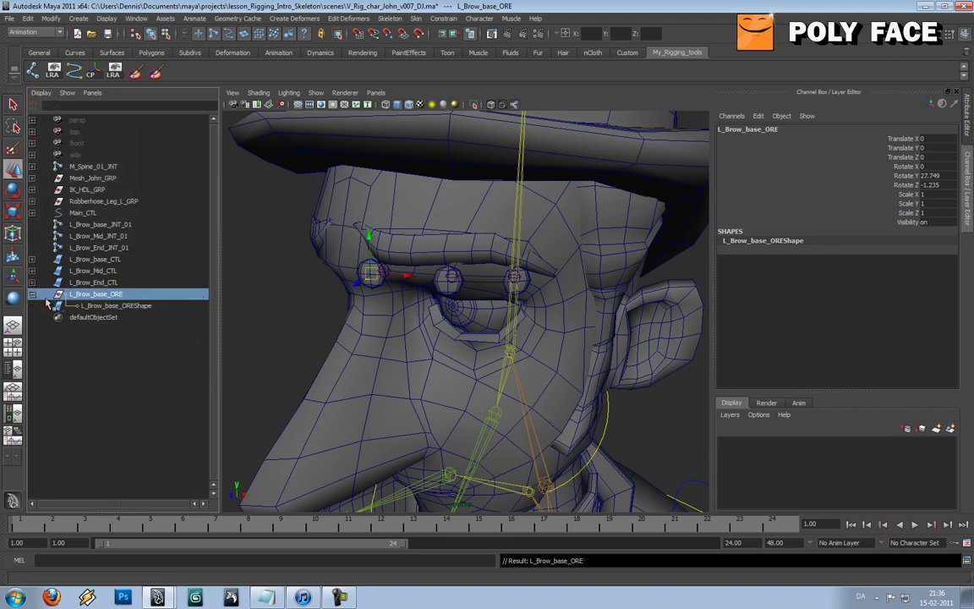
pyautogui.click(105, 306)
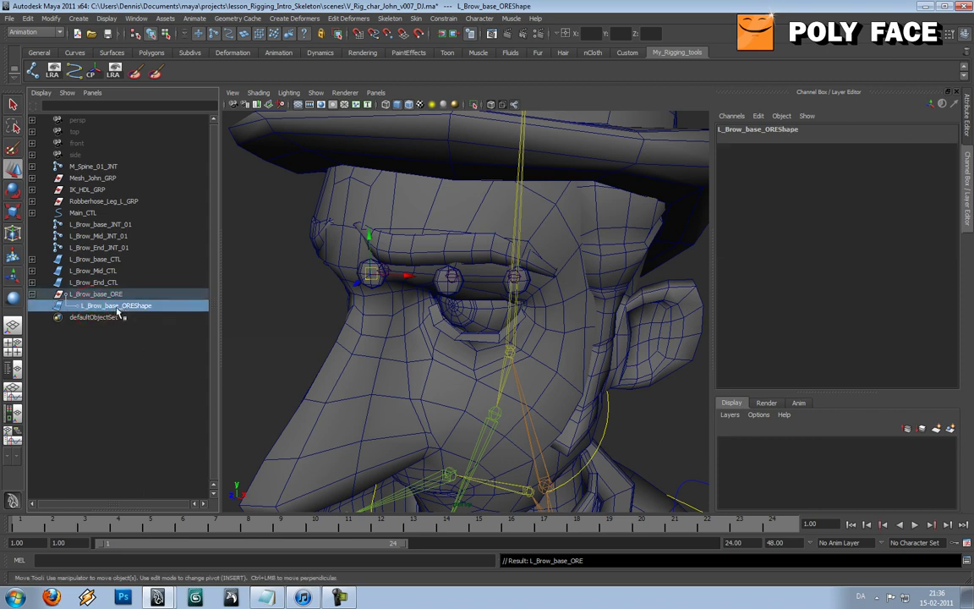
pyautogui.press('Delete')
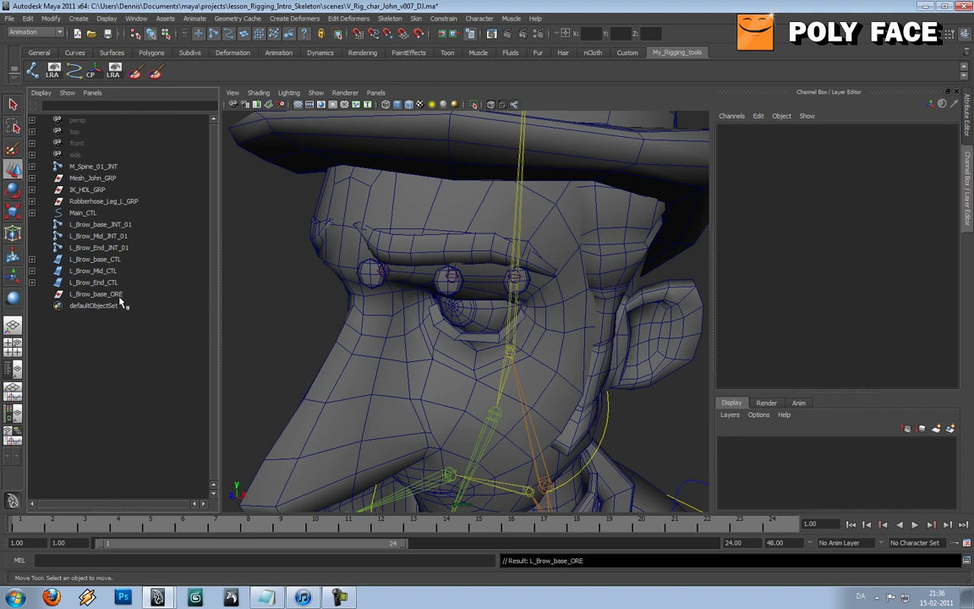
# Parent L_Brow_base_CTL under L_Brow_base_ORE, compare the channel values of both, and collapse the group
pyautogui.click(120, 295)
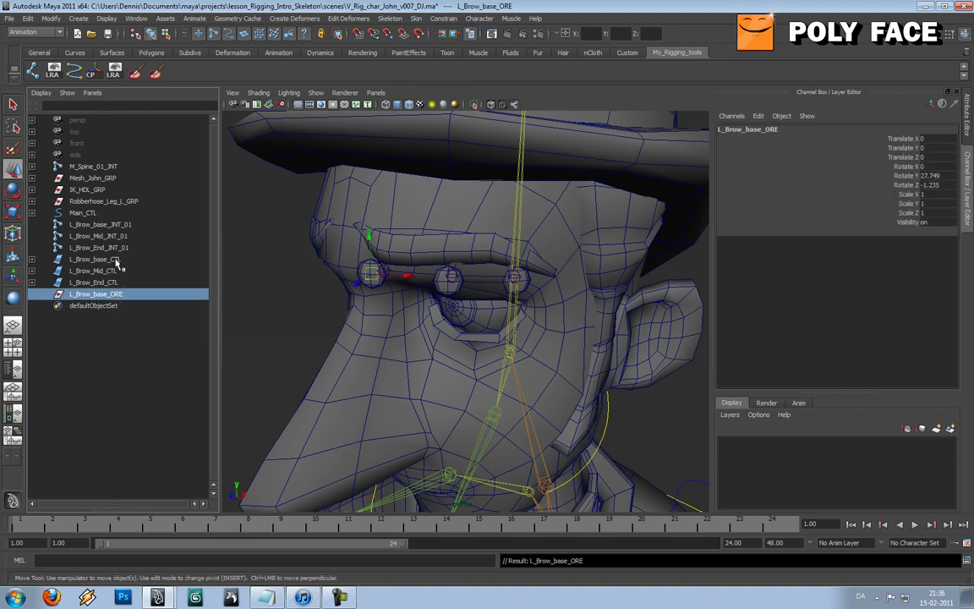
pyautogui.click(110, 259)
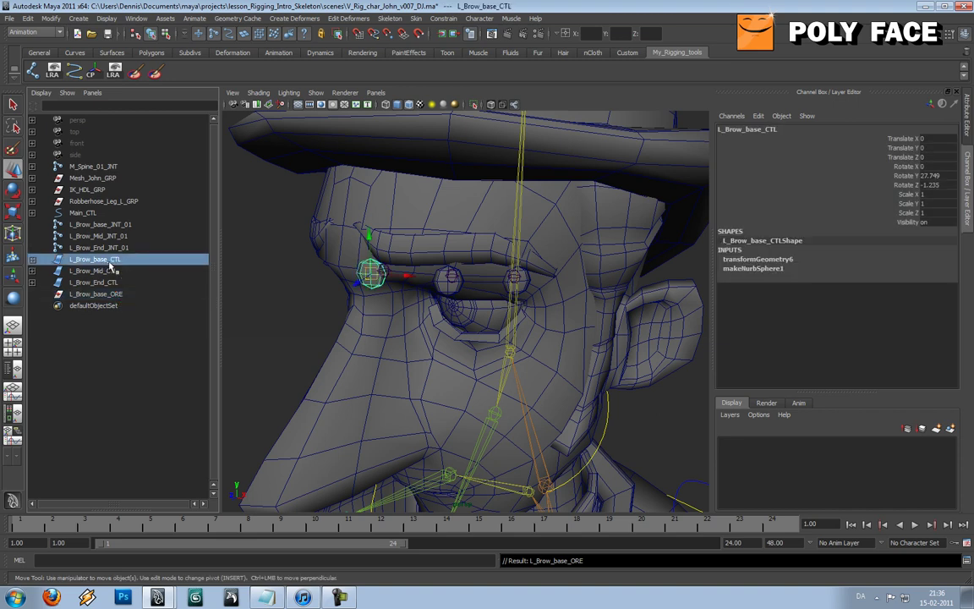
pyautogui.moveTo(111, 264); pyautogui.dragTo(108, 296, button='middle')
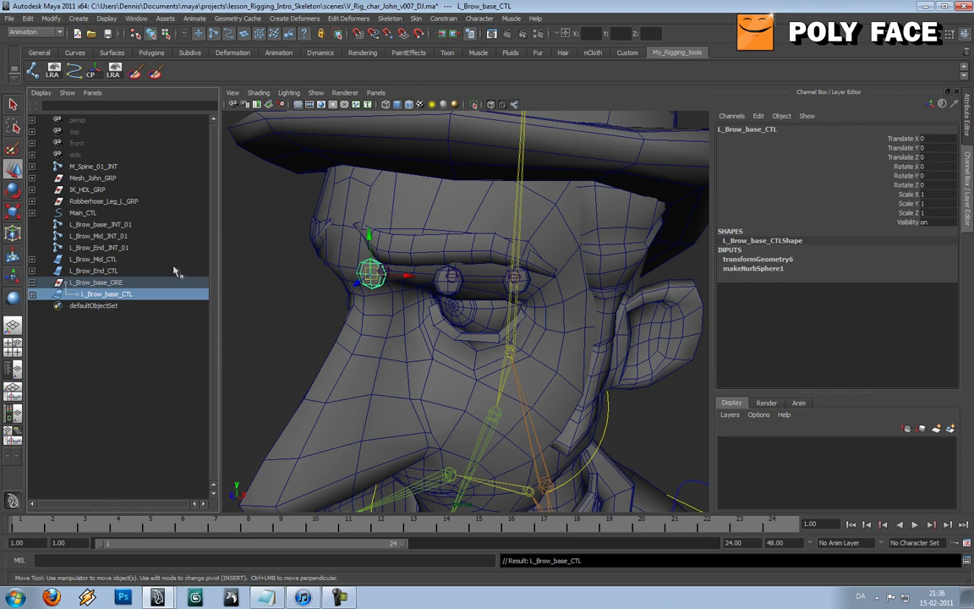
pyautogui.click(129, 283)
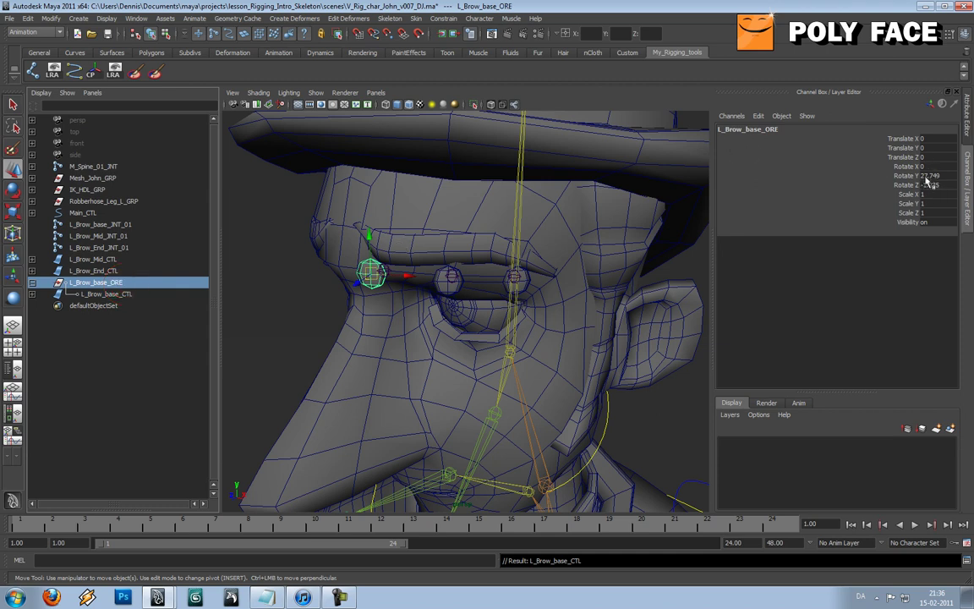
pyautogui.click(137, 294)
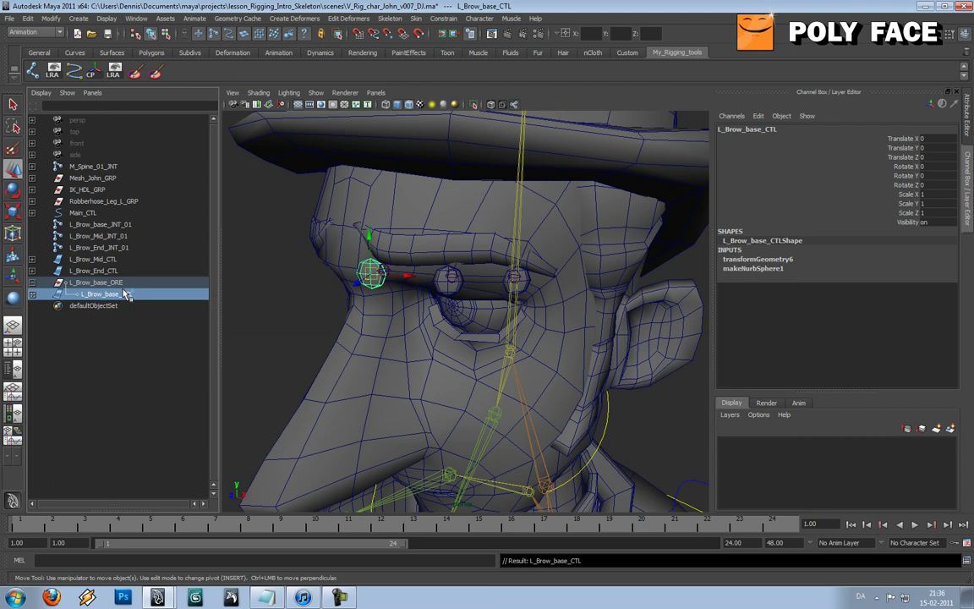
pyautogui.click(118, 282)
pyautogui.click(32, 282)
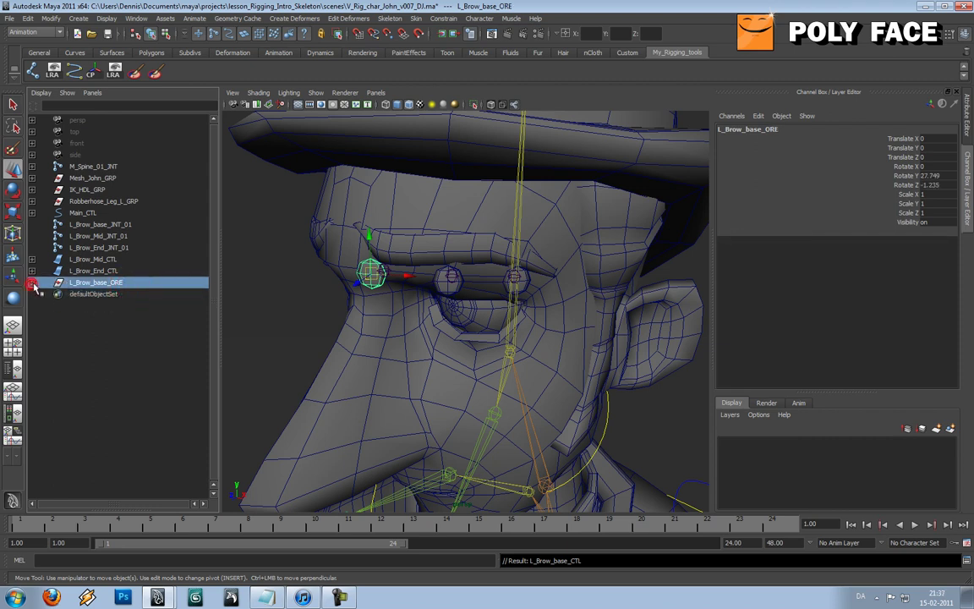
# Duplicate L_Brow_Mid_CTL and rename the copy as L_Brow_Mid_ORE
pyautogui.click(81, 259)
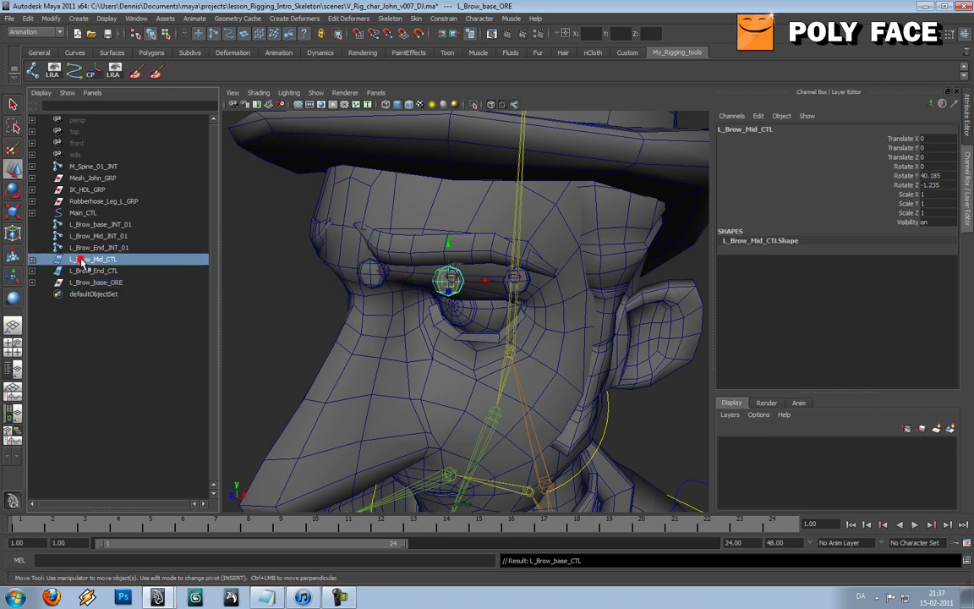
pyautogui.hotkey('ctrl', 'd')
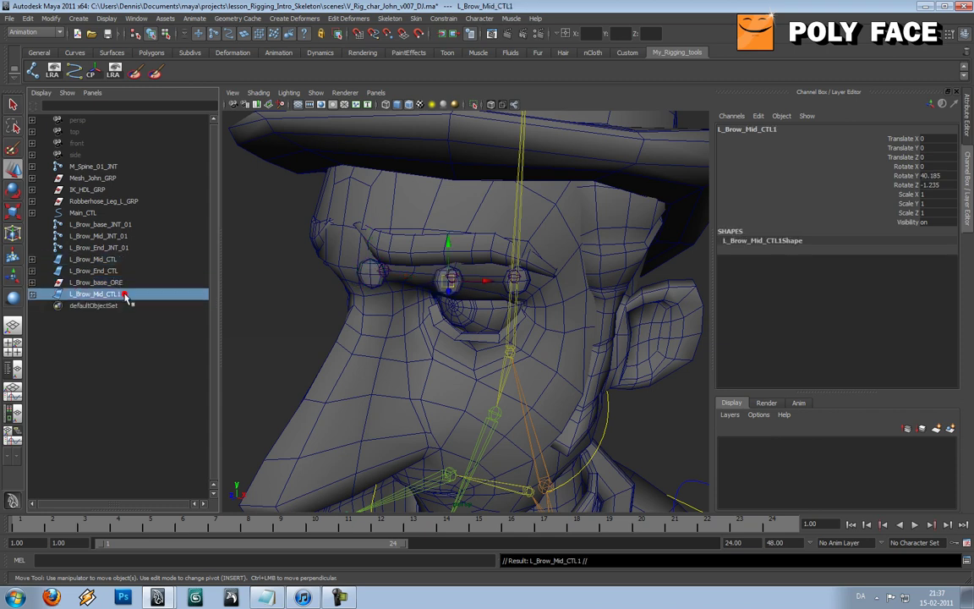
pyautogui.doubleClick(126, 295)
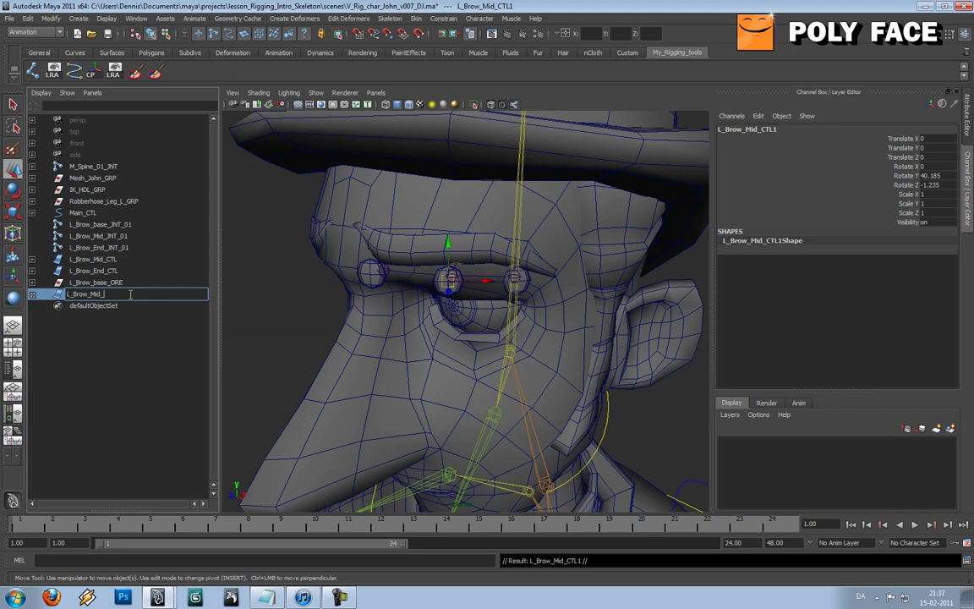
pyautogui.write('ORE')
pyautogui.press('Return')
# Duplicate L_Brow_End_CTL and name the copy L_Brow_End_ORE, with the suffix in capitals
pyautogui.click(116, 271)
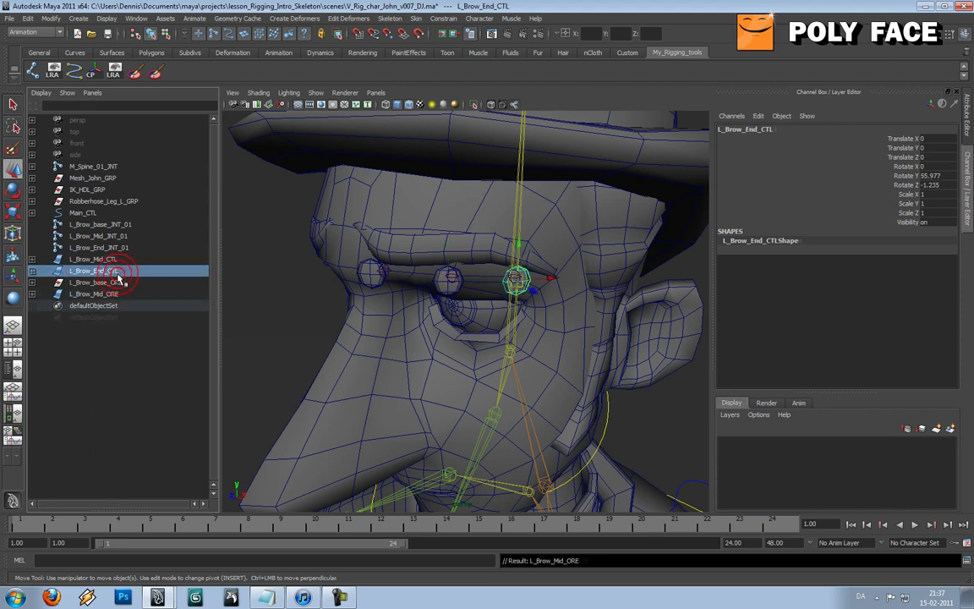
pyautogui.hotkey('ctrl', 'd')
pyautogui.doubleClick(130, 306)
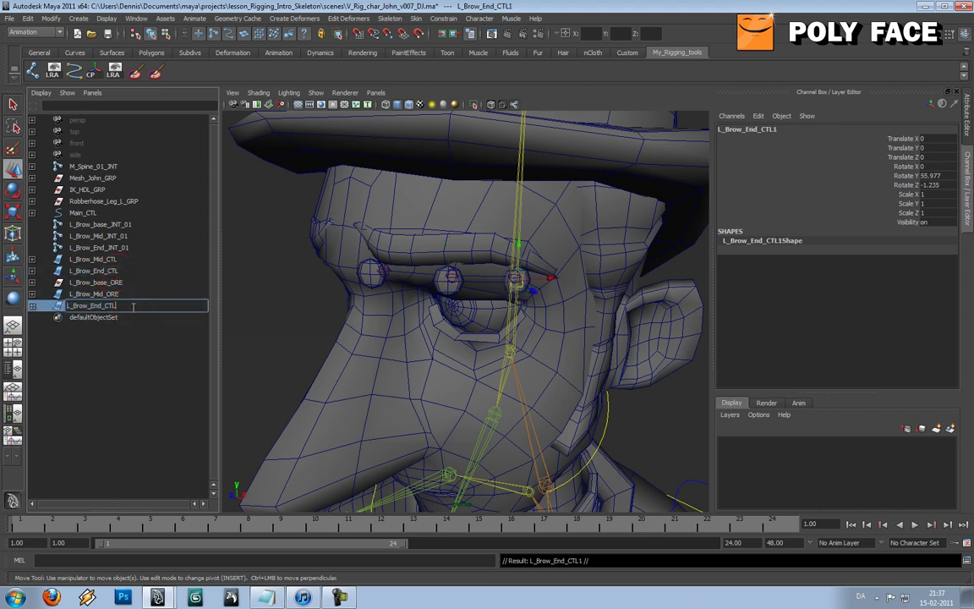
pyautogui.write('Ore')
pyautogui.press('Return')
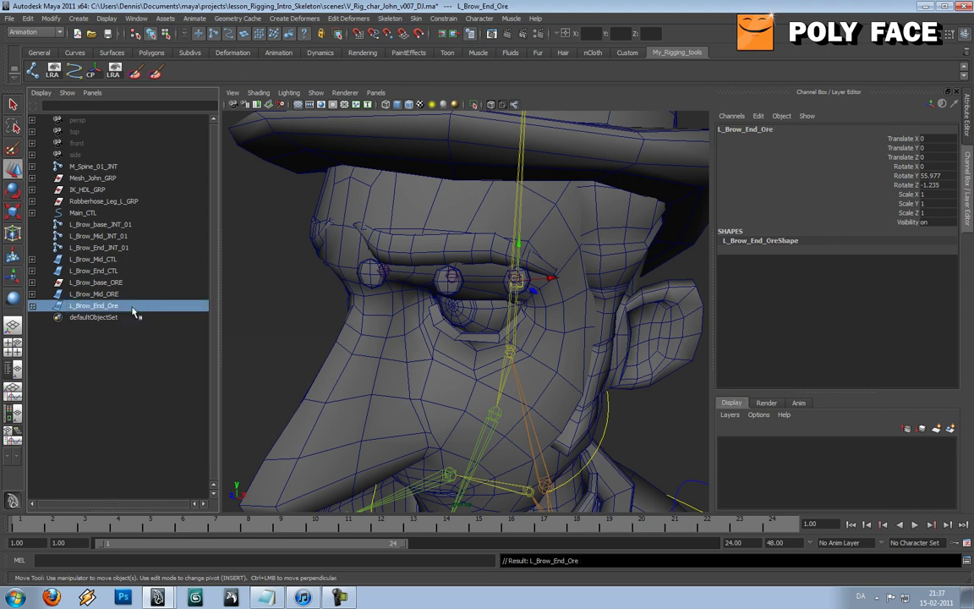
pyautogui.doubleClick(133, 306)
pyautogui.press('BackSpace')
pyautogui.press('BackSpace')
pyautogui.press('BackSpace')
pyautogui.write('ORE')
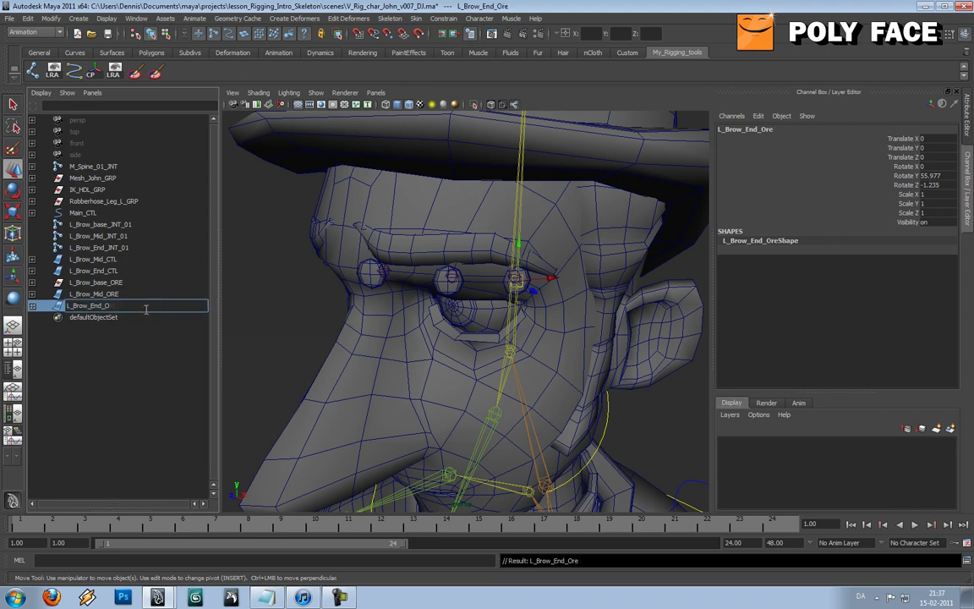
pyautogui.press('Return')
# Delete the shape nodes beneath L_Brow_End_ORE and L_Brow_Mid_ORE, keeping only their transforms
pyautogui.click(33, 305)
pyautogui.click(92, 319)
pyautogui.press('Delete')
pyautogui.click(31, 282)
pyautogui.click(31, 283)
pyautogui.click(31, 294)
pyautogui.click(101, 306)
pyautogui.press('Delete')
# Parent L_Brow_Mid_CTL under L_Brow_Mid_ORE and L_Brow_End_CTL under L_Brow_End_ORE
pyautogui.click(101, 294)
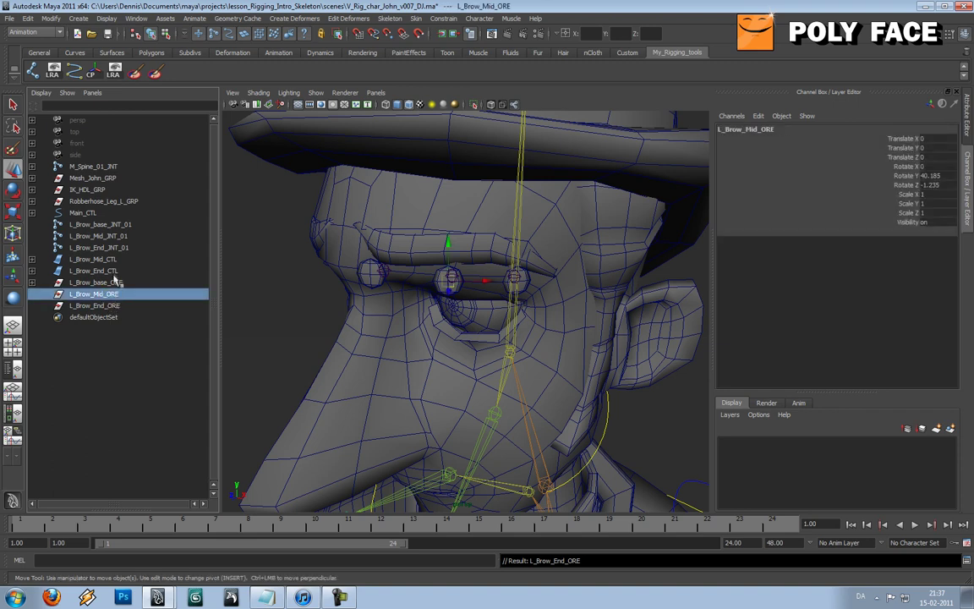
pyautogui.click(101, 259)
pyautogui.moveTo(116, 267); pyautogui.dragTo(123, 306, button='middle')
pyautogui.click(101, 259)
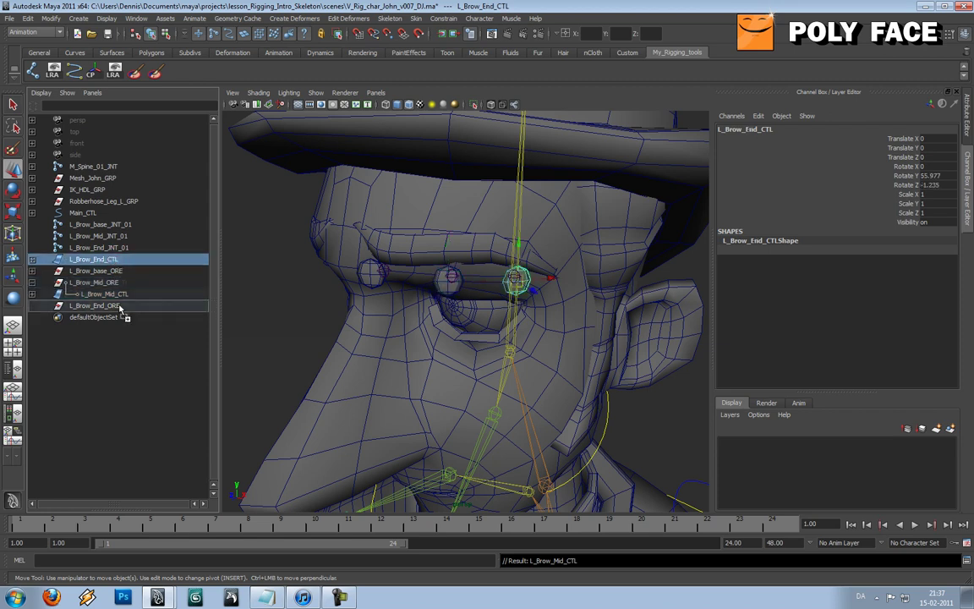
pyautogui.click(104, 294)
pyautogui.click(110, 304)
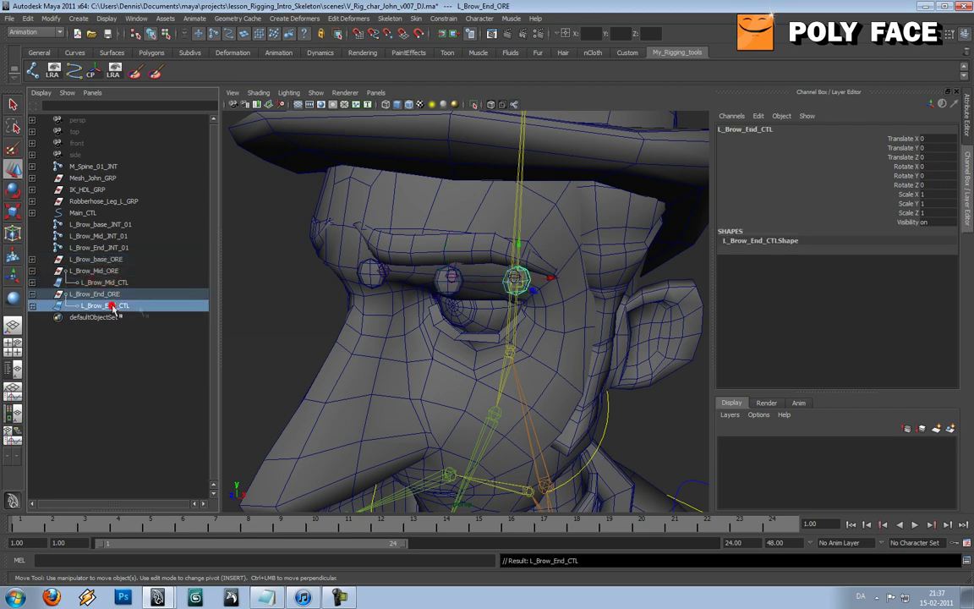
# Check the channel values of L_Brow_Mid_CTL, and of L_Brow_base_CTL inside its expanded ORE group
pyautogui.click(128, 282)
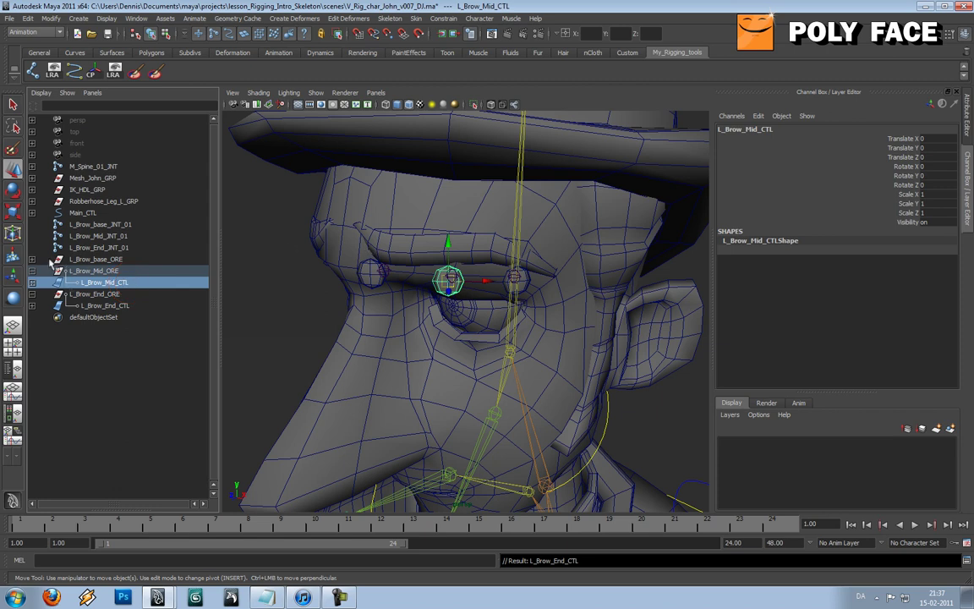
pyautogui.click(31, 259)
pyautogui.click(89, 271)
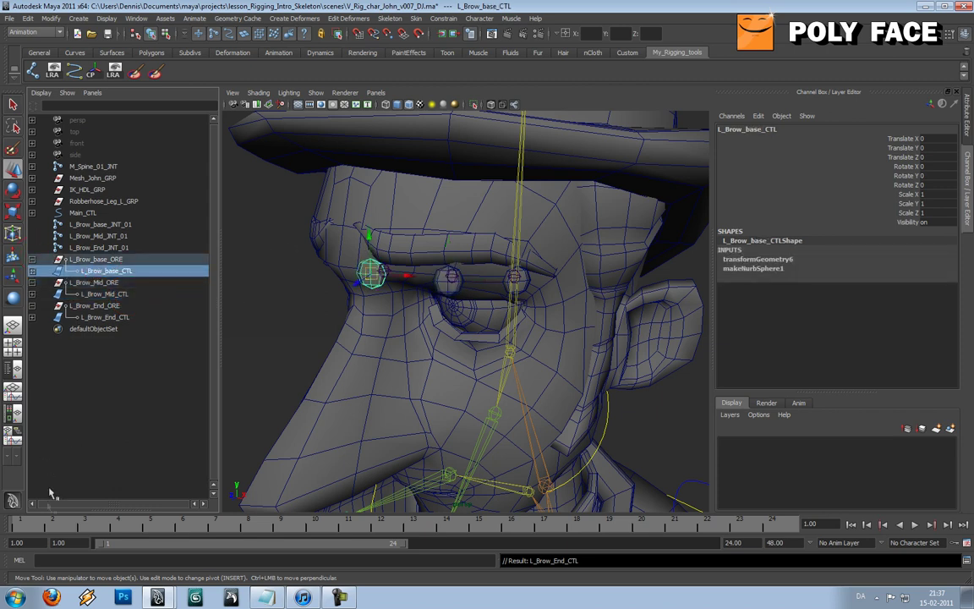
pyautogui.moveTo(44, 526); pyautogui.dragTo(10, 533)
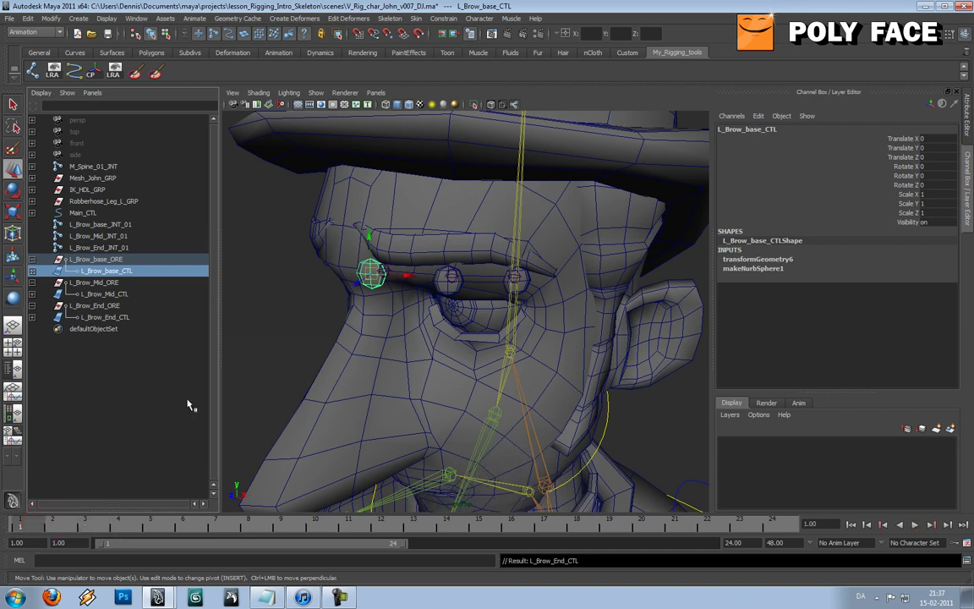
# Key all channels of L_Brow_base_CTL, L_Brow_Mid_CTL and L_Brow_End_CTL at frame 1
pyautogui.keyDown('ctrl'); pyautogui.click(122, 293); pyautogui.keyUp('ctrl')
pyautogui.keyDown('ctrl'); pyautogui.click(125, 317); pyautogui.keyUp('ctrl')
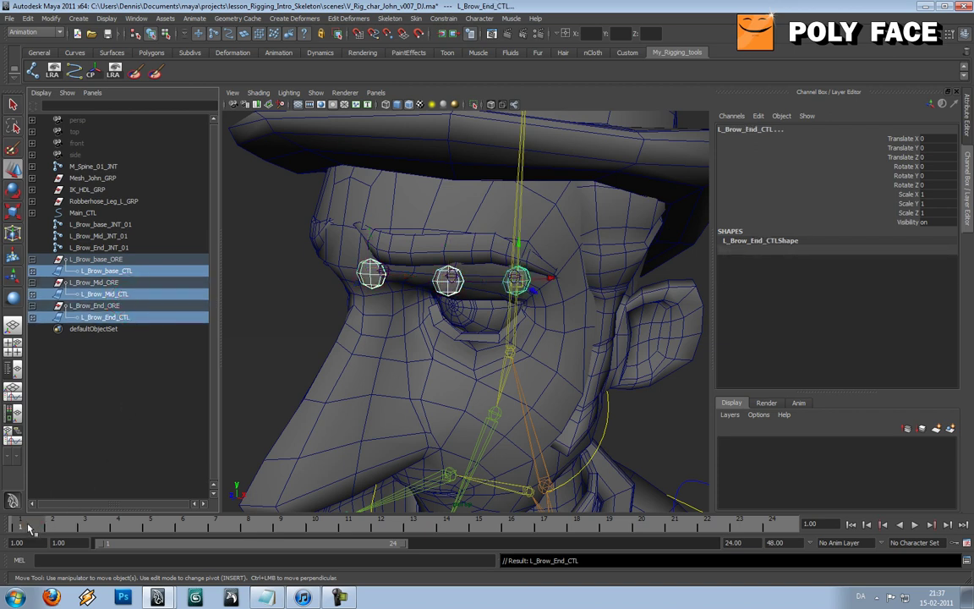
pyautogui.press('s')
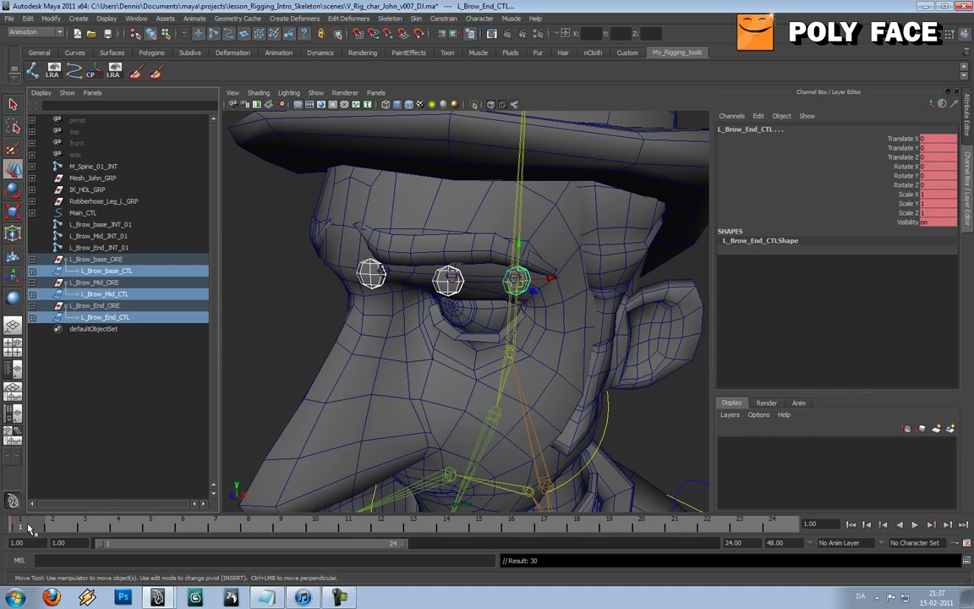
# At frame 10, raise L_Brow_base_CTL about 2.45 units, L_Brow_Mid_CTL about 1.49 units and L_Brow_End_CTL slightly in Y
pyautogui.moveTo(28, 526); pyautogui.dragTo(316, 526)
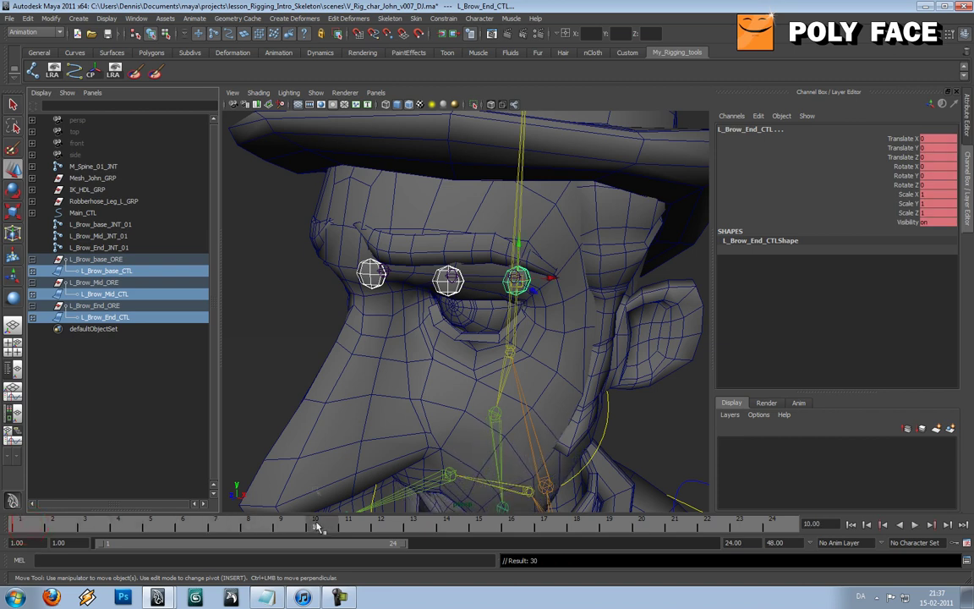
pyautogui.click(270, 292)
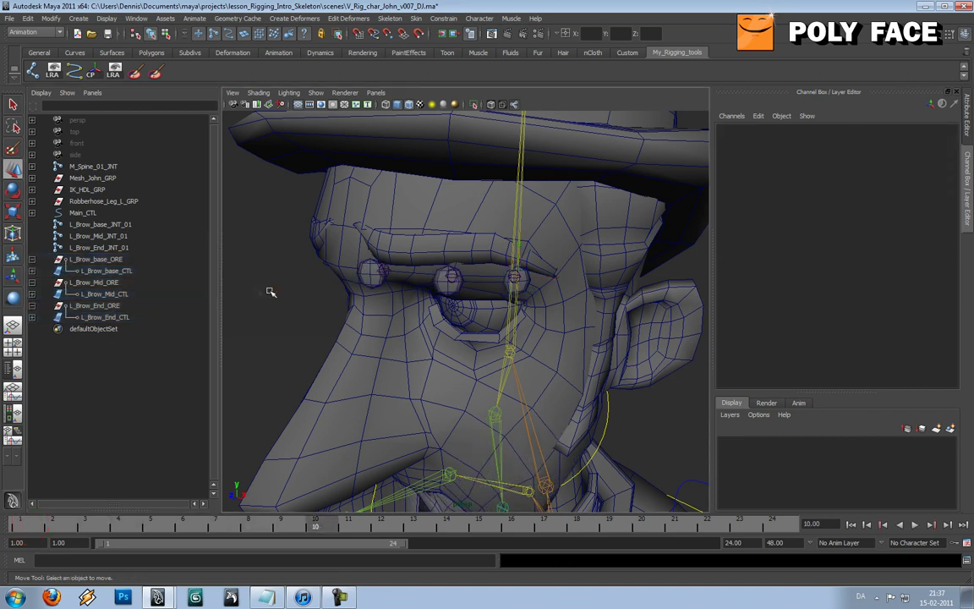
pyautogui.click(127, 271)
pyautogui.keyDown('alt'); pyautogui.moveTo(425, 258); pyautogui.dragTo(435, 177); pyautogui.keyUp('alt')
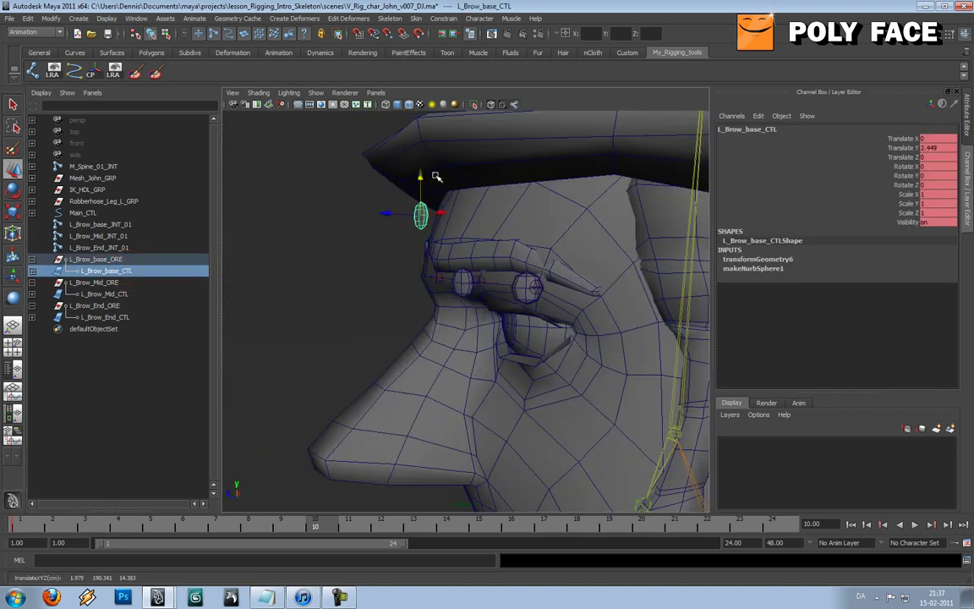
pyautogui.click(104, 293)
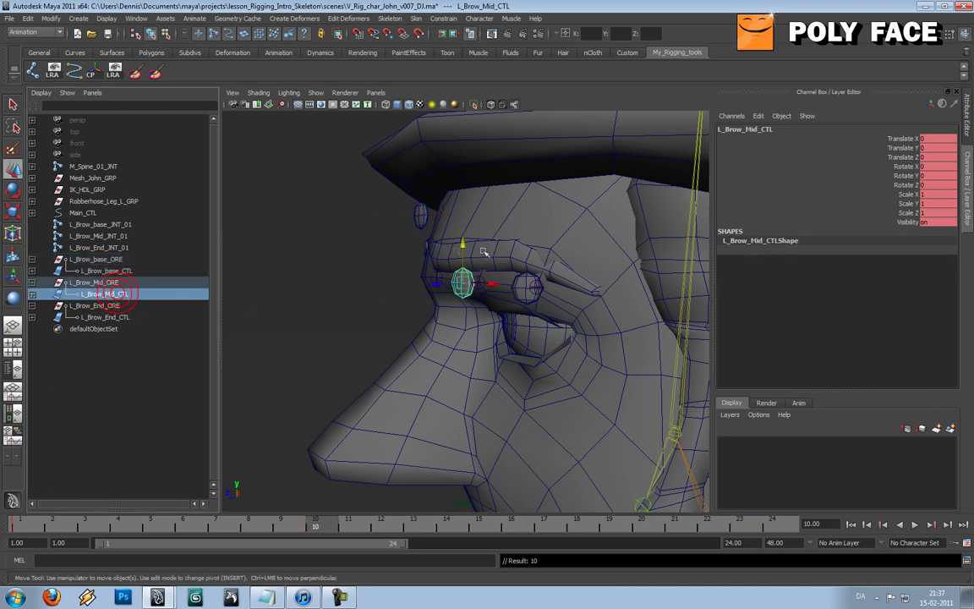
pyautogui.moveTo(463, 246); pyautogui.dragTo(462, 203)
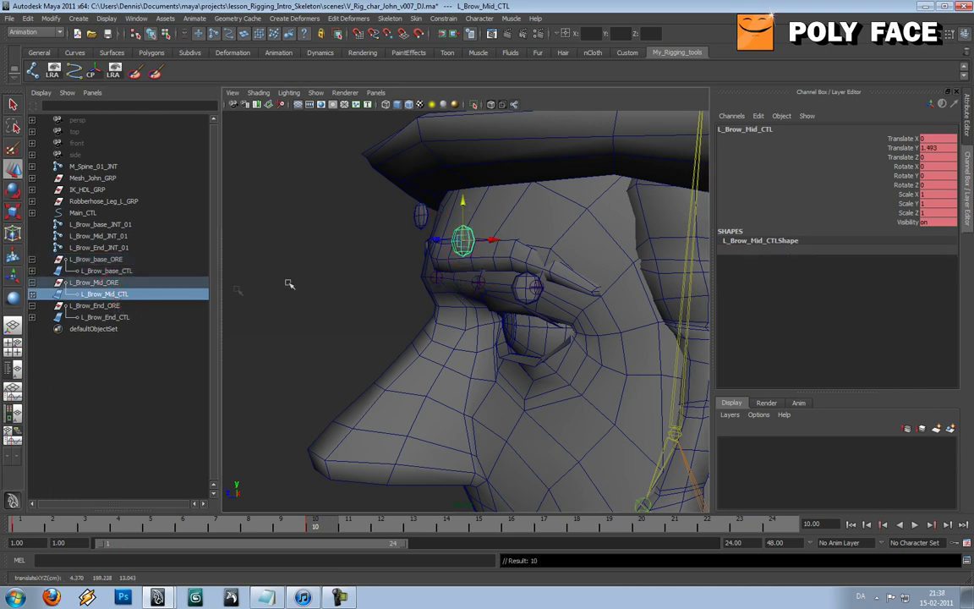
pyautogui.click(127, 318)
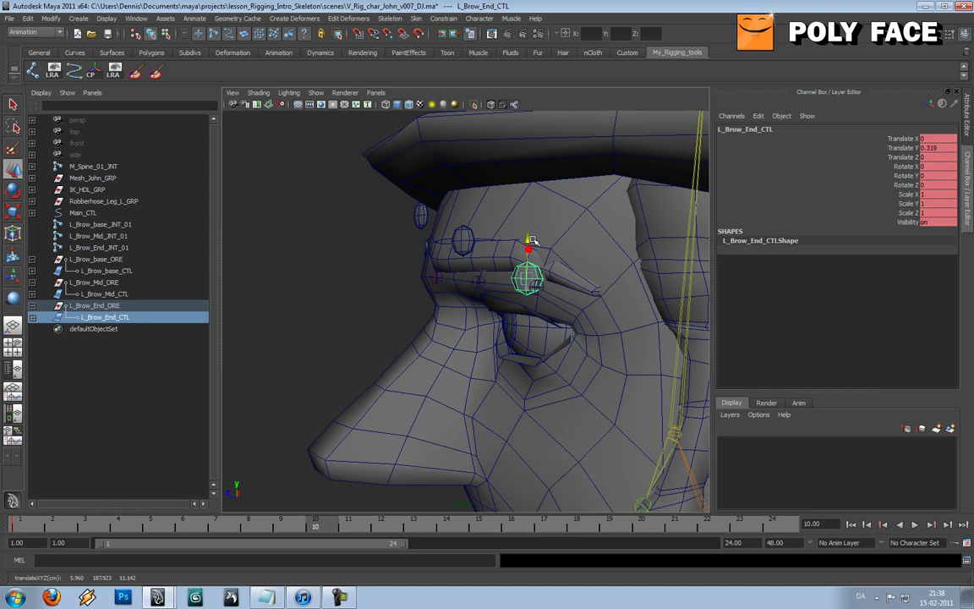
# Play back the brow control animation with the whole head in view and return to frame 1
pyautogui.click(331, 246)
pyautogui.keyDown('alt'); pyautogui.moveTo(332, 246); pyautogui.dragTo(414, 254); pyautogui.keyUp('alt')
pyautogui.scroll(-5, 454, 252)
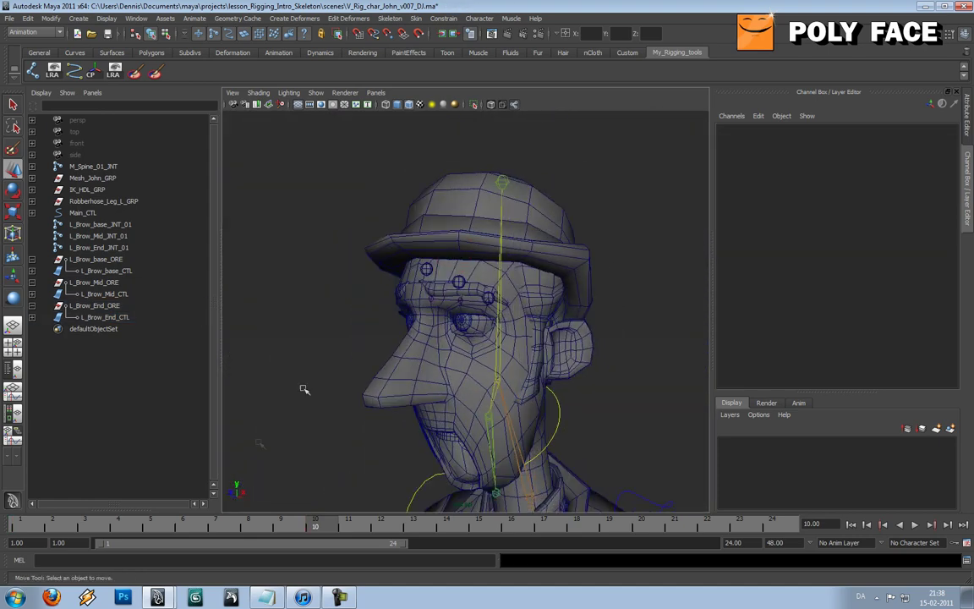
pyautogui.keyDown('alt'); pyautogui.moveTo(519, 458); pyautogui.dragTo(473, 396, button='middle'); pyautogui.keyUp('alt')
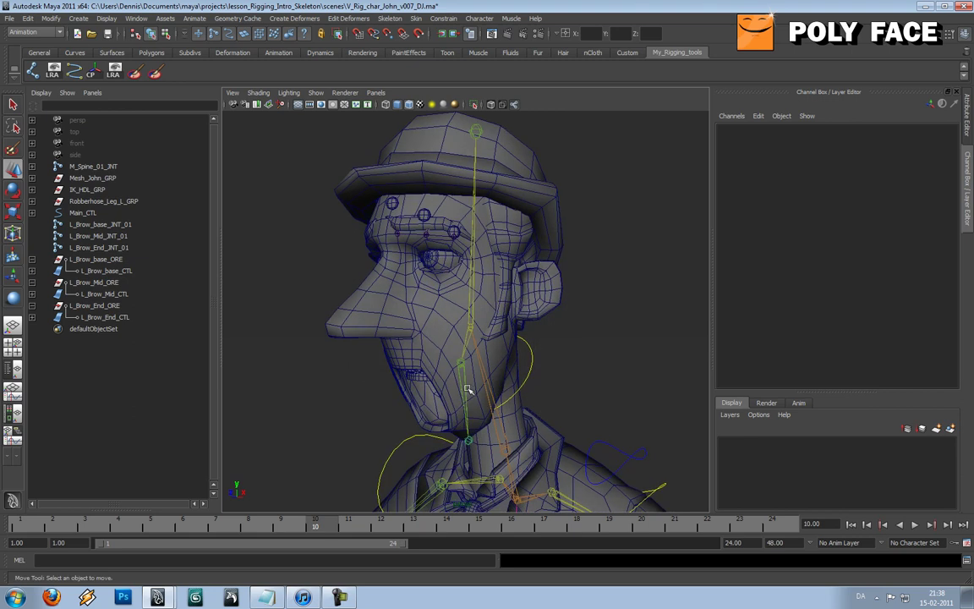
pyautogui.hotkey('alt', 'v')
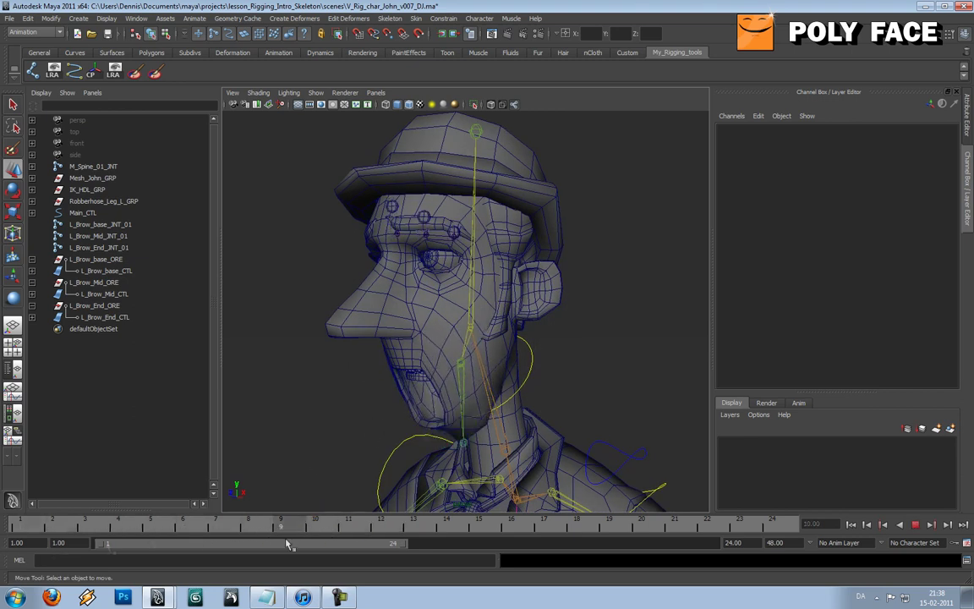
pyautogui.moveTo(81, 495); pyautogui.dragTo(1, 529)
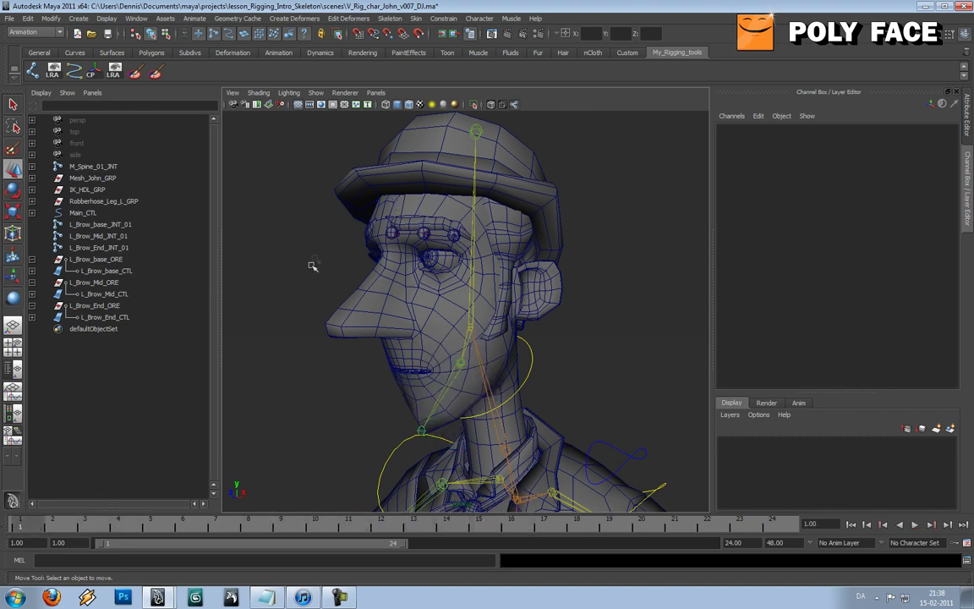
# Parent-constrain L_Brow_base_JNT_01 to L_Brow_base_CTL and play the animation to check that the joint follows
pyautogui.scroll(10, 316, 256)
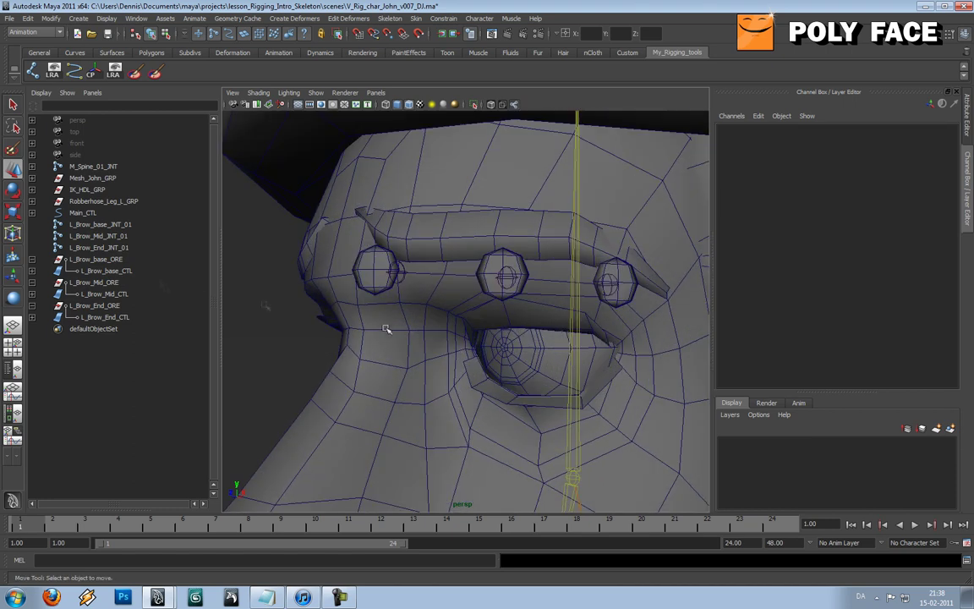
pyautogui.click(118, 270)
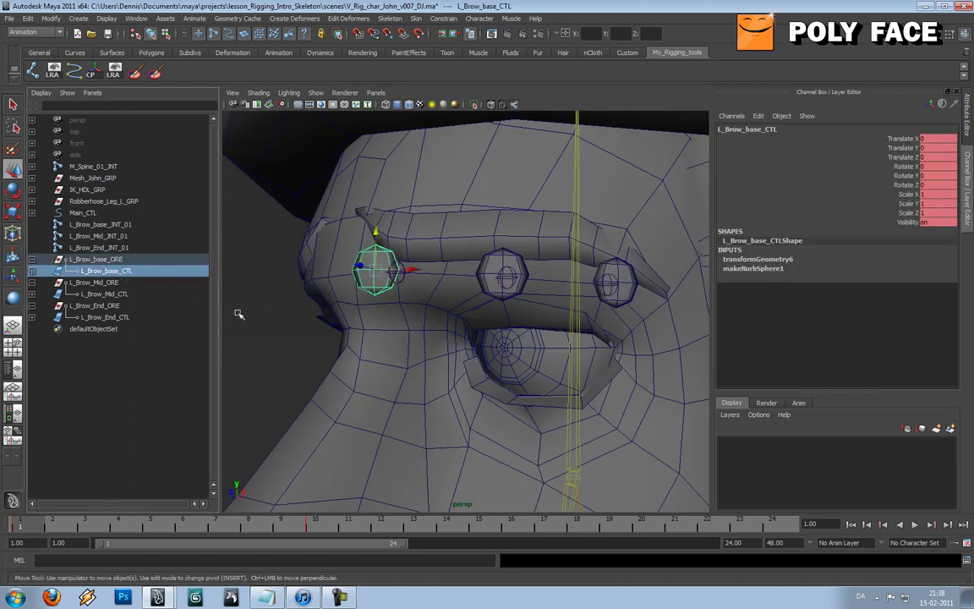
pyautogui.keyDown('ctrl'); pyautogui.click(116, 225); pyautogui.keyUp('ctrl')
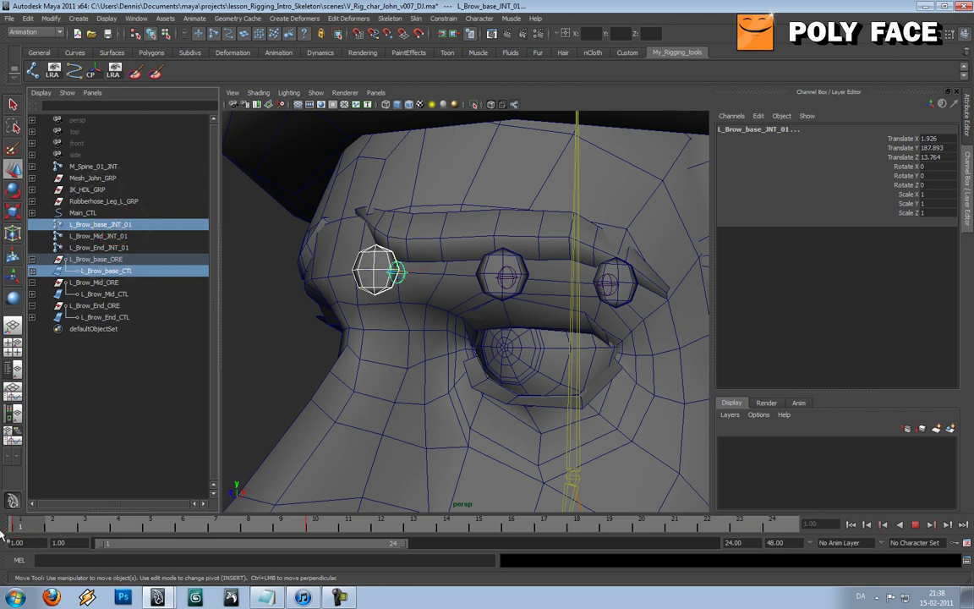
pyautogui.click(276, 278)
pyautogui.click(398, 257)
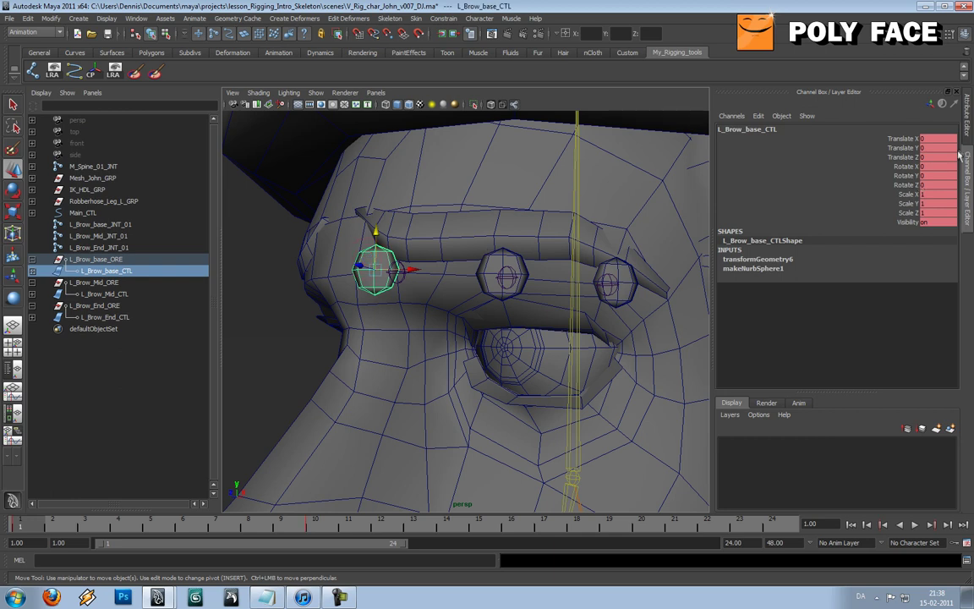
pyautogui.keyDown('ctrl'); pyautogui.click(127, 224); pyautogui.keyUp('ctrl')
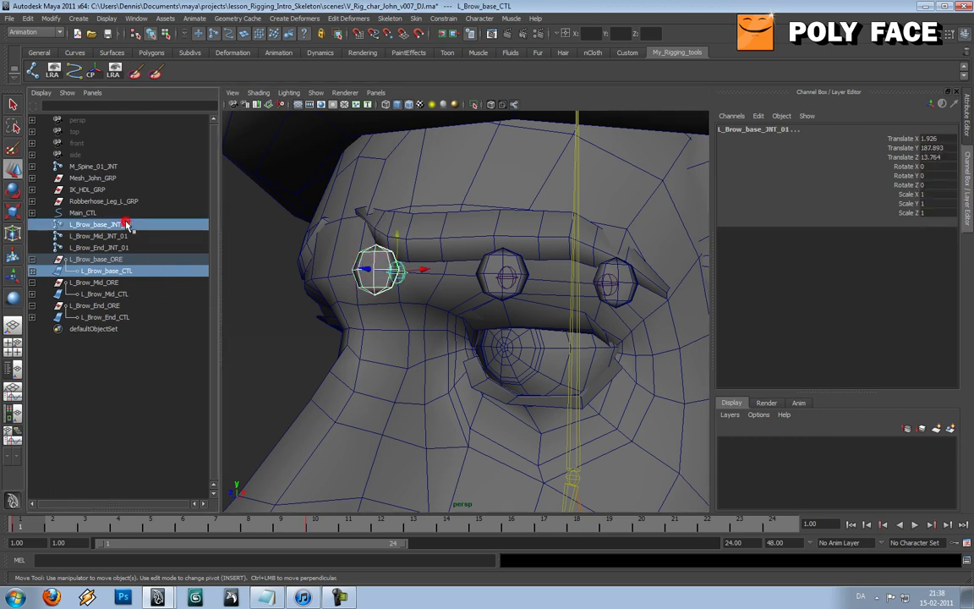
pyautogui.click(124, 273)
pyautogui.keyDown('ctrl'); pyautogui.click(132, 226); pyautogui.keyUp('ctrl')
pyautogui.click(453, 21)
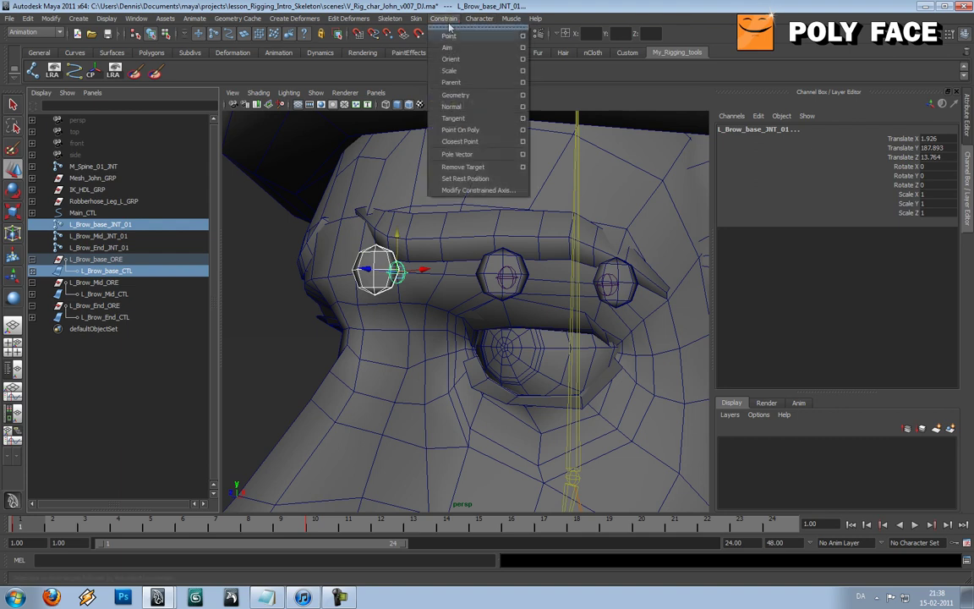
pyautogui.click(464, 76)
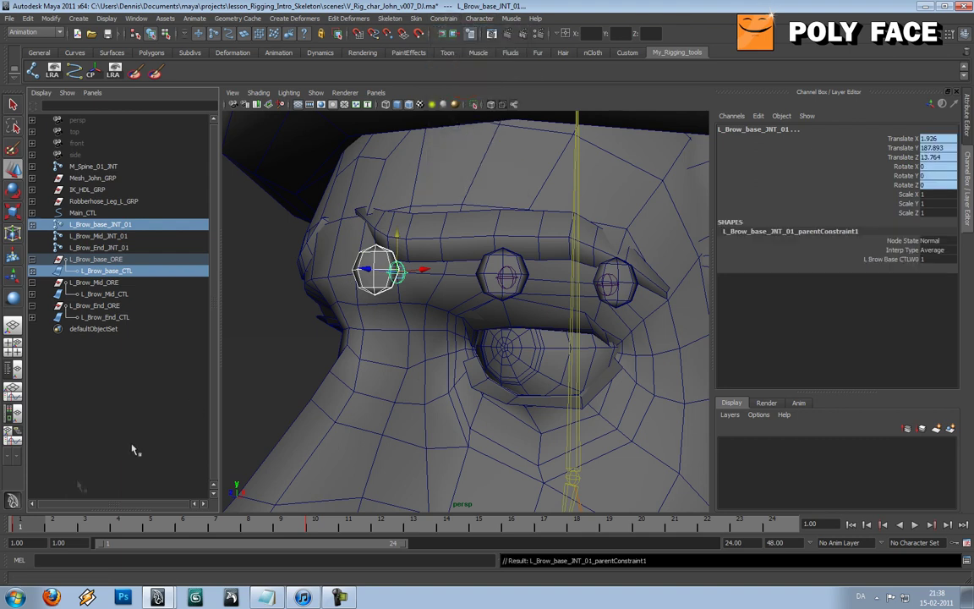
pyautogui.hotkey('alt', 'v')
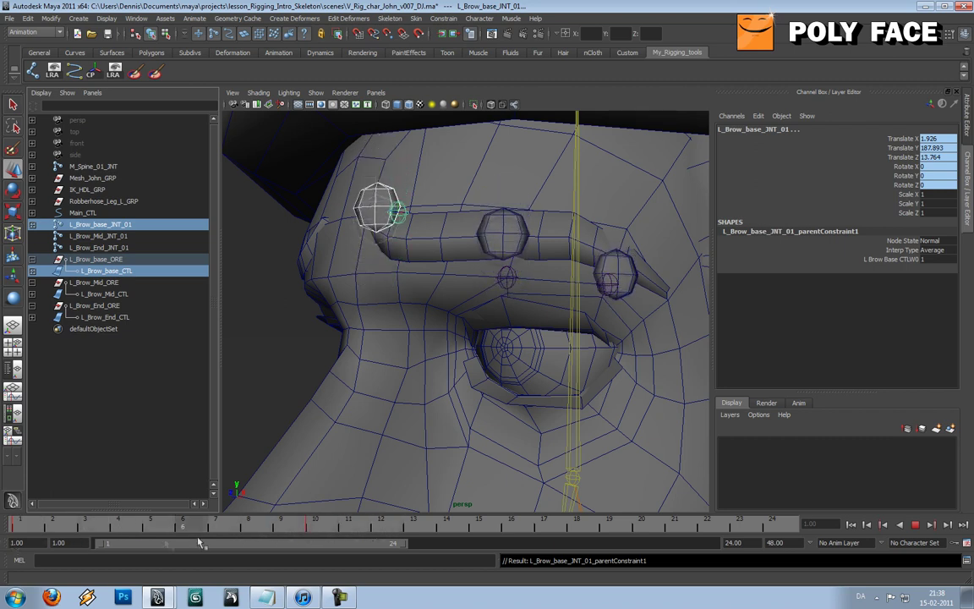
pyautogui.hotkey('alt', 'v')
# Parent-constrain L_Brow_Mid_JNT_01 to L_Brow_Mid_CTL
pyautogui.click(122, 294)
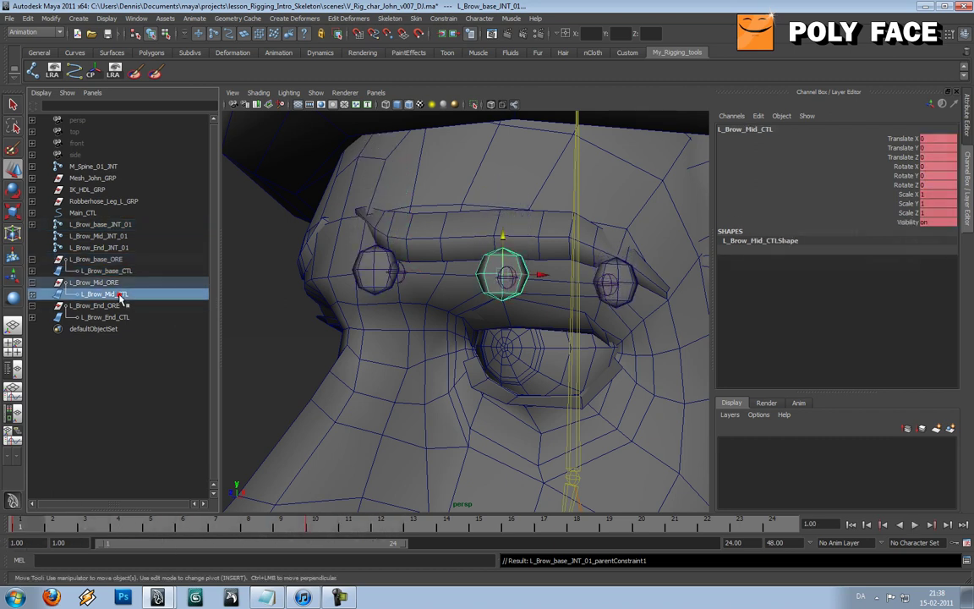
pyautogui.keyDown('ctrl'); pyautogui.click(125, 235); pyautogui.keyUp('ctrl')
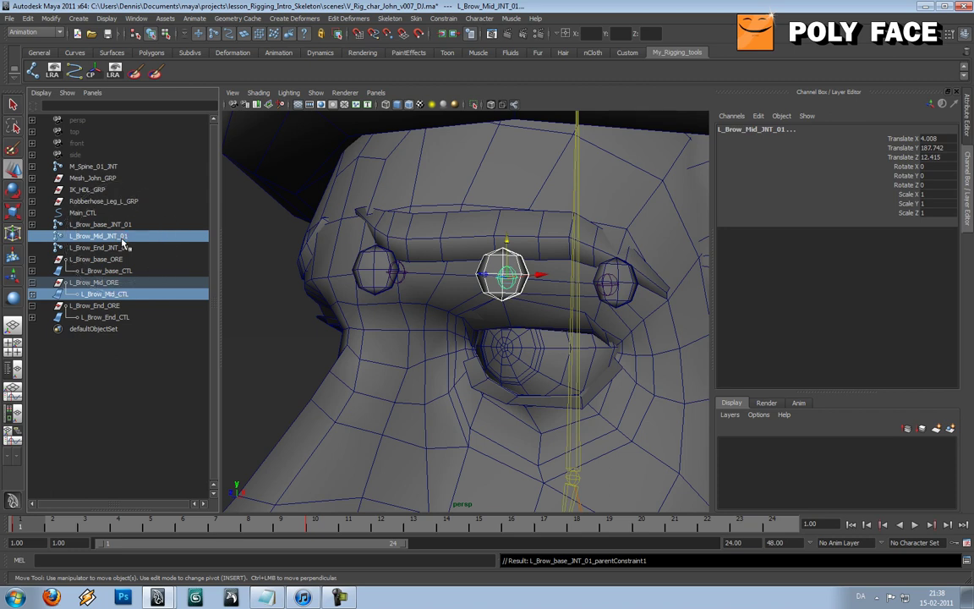
pyautogui.click(136, 294)
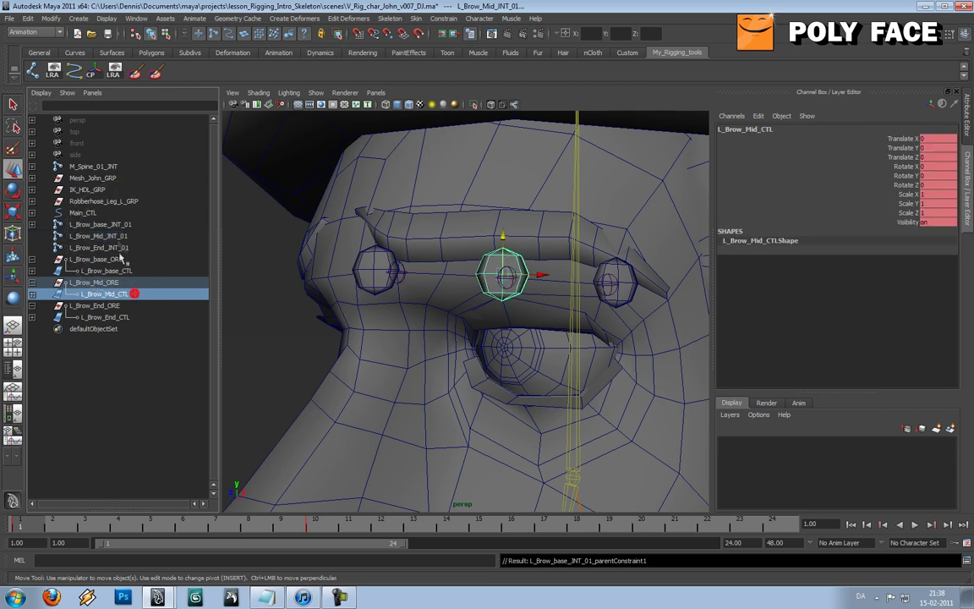
pyautogui.keyDown('ctrl'); pyautogui.click(118, 238); pyautogui.keyUp('ctrl')
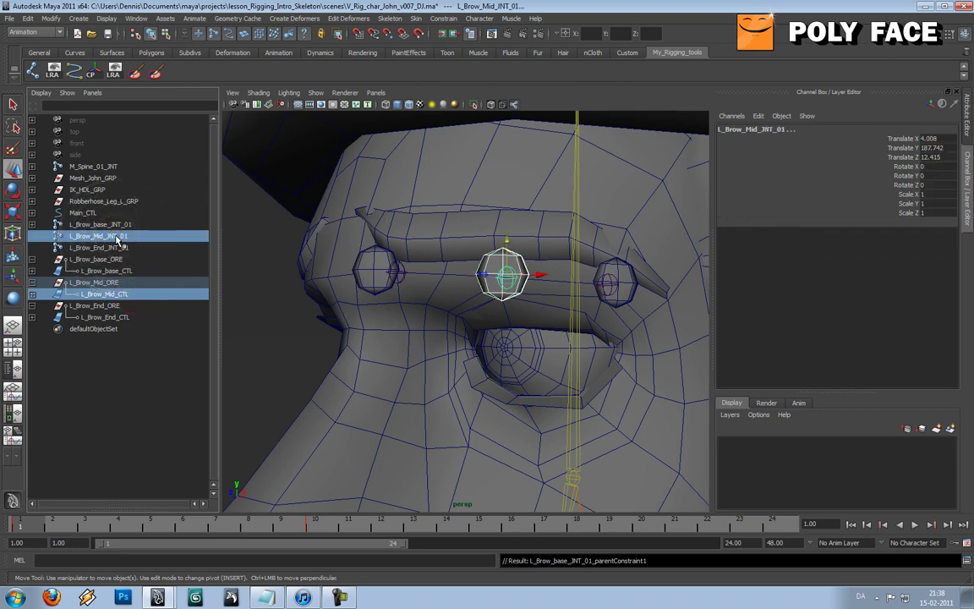
pyautogui.press('g')
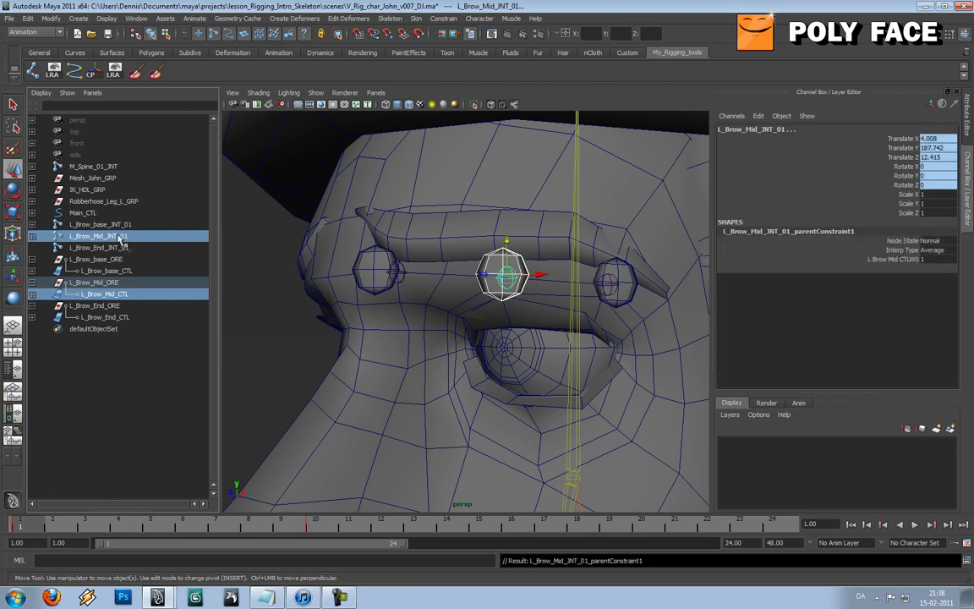
# Test the middle brow constraint by moving L_Brow_Mid_CTL upward, and undo the move
pyautogui.click(110, 295)
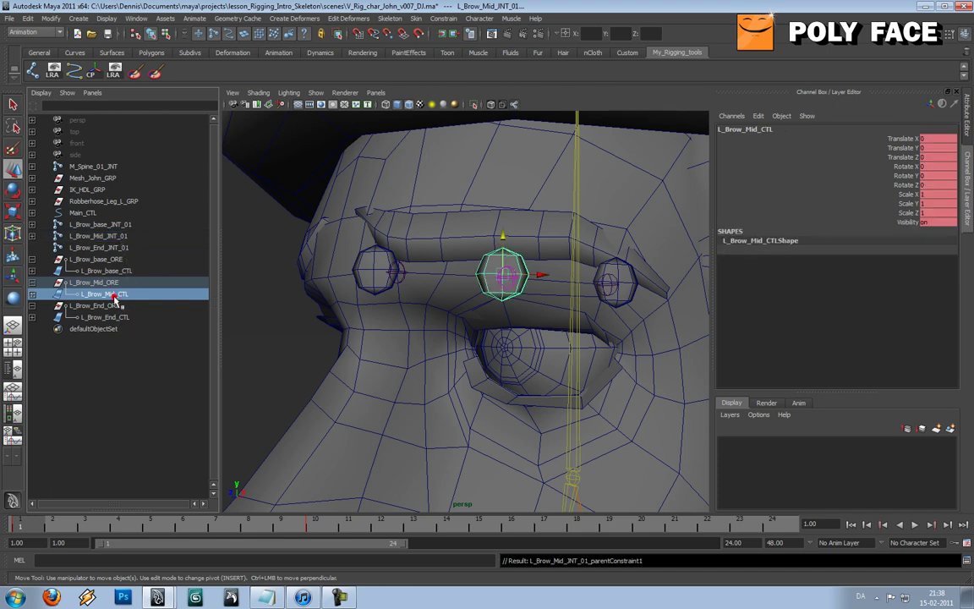
pyautogui.click(116, 317)
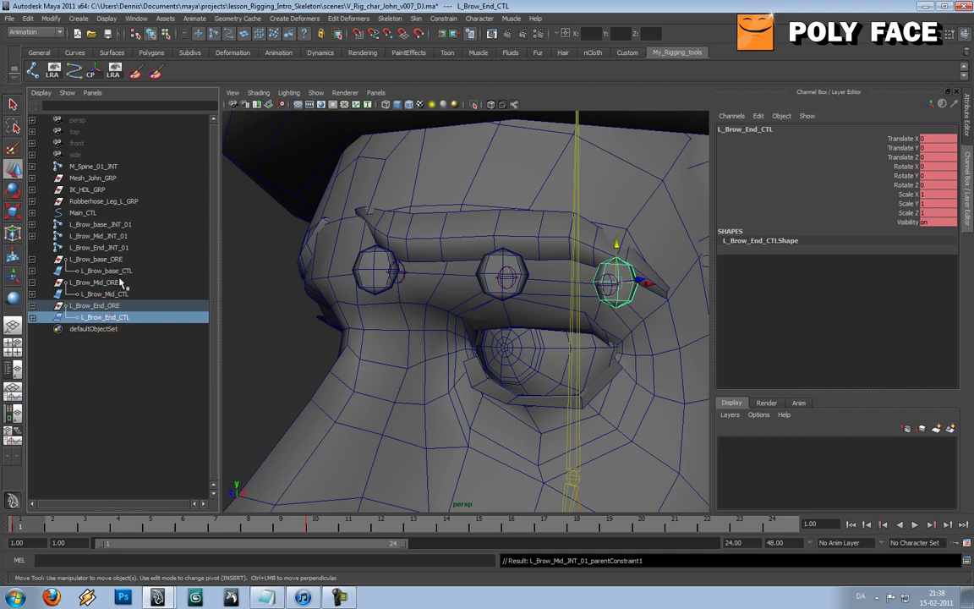
pyautogui.click(110, 293)
pyautogui.moveTo(500, 235); pyautogui.dragTo(498, 142)
pyautogui.hotkey('ctrl', 'z')
pyautogui.hotkey('ctrl', 'z')
# Parent-constrain L_Brow_End_JNT_01 to L_Brow_End_CTL
pyautogui.click(113, 319)
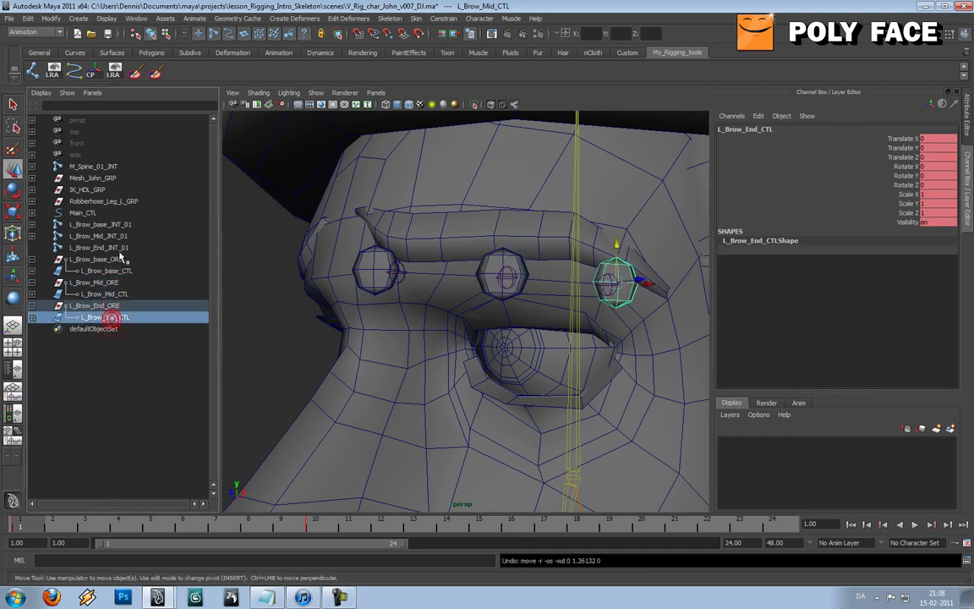
pyautogui.keyDown('ctrl'); pyautogui.click(120, 247); pyautogui.keyUp('ctrl')
pyautogui.press('g')
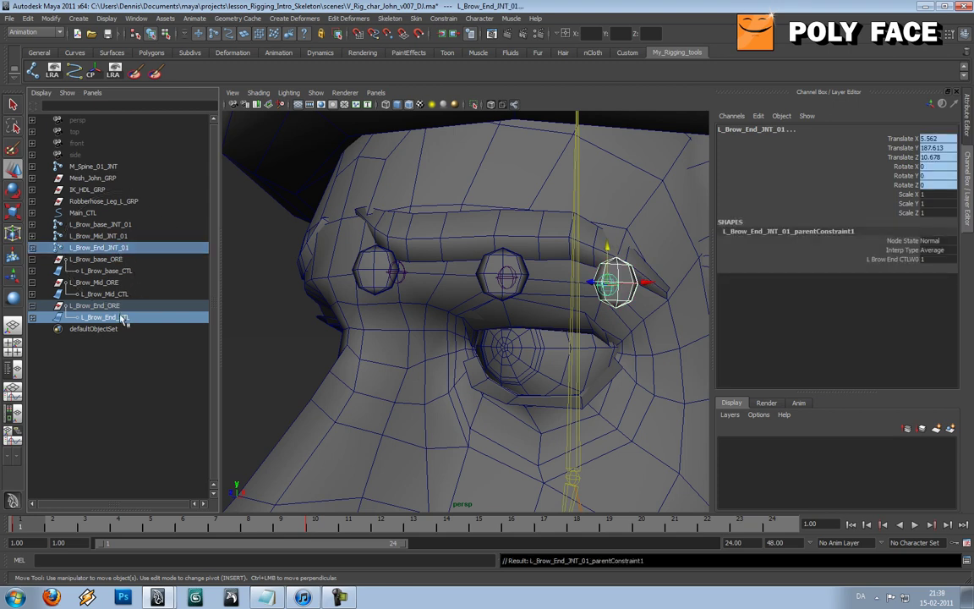
# Test the end brow constraint by moving L_Brow_End_CTL upward, and undo the move
pyautogui.click(118, 317)
pyautogui.moveTo(624, 246); pyautogui.dragTo(624, 152)
pyautogui.hotkey('ctrl', 'z')
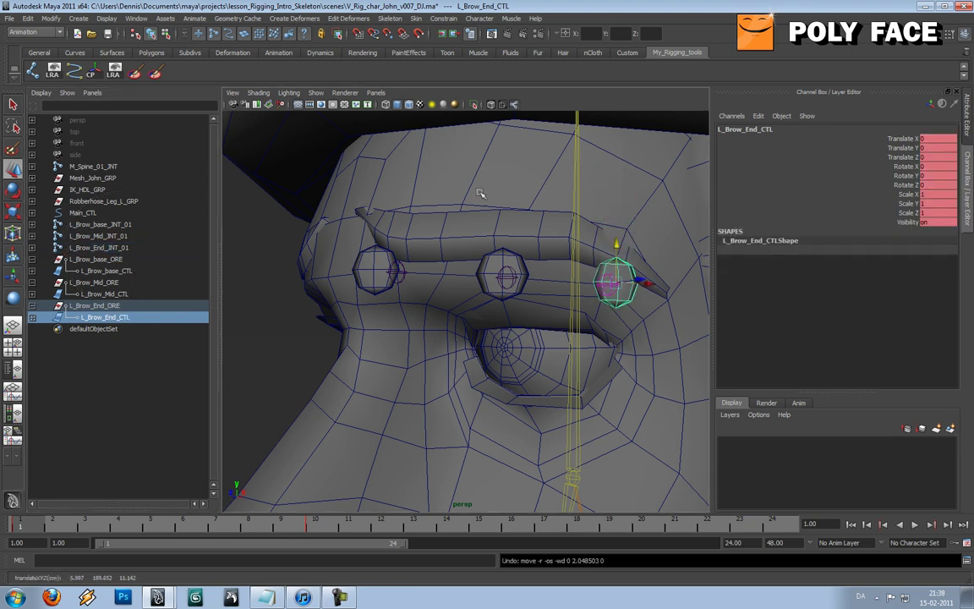
# Add the three left brow joints as influences on the head's skin, using geometry, dropoff 0.1, locked weights and default weight 0
pyautogui.click(265, 221)
pyautogui.click(387, 169)
pyautogui.keyDown('alt'); pyautogui.moveTo(387, 169); pyautogui.dragTo(420, 220); pyautogui.keyUp('alt')
pyautogui.scroll(5, 454, 239)
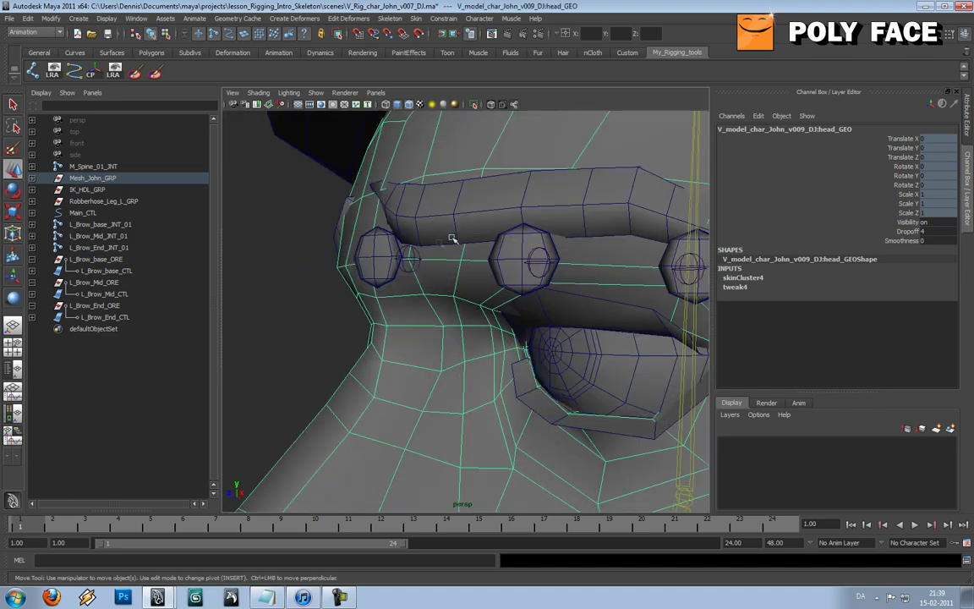
pyautogui.keyDown('shift'); pyautogui.click(413, 256); pyautogui.keyUp('shift')
pyautogui.keyDown('alt'); pyautogui.moveTo(603, 243); pyautogui.dragTo(566, 247); pyautogui.keyUp('alt')
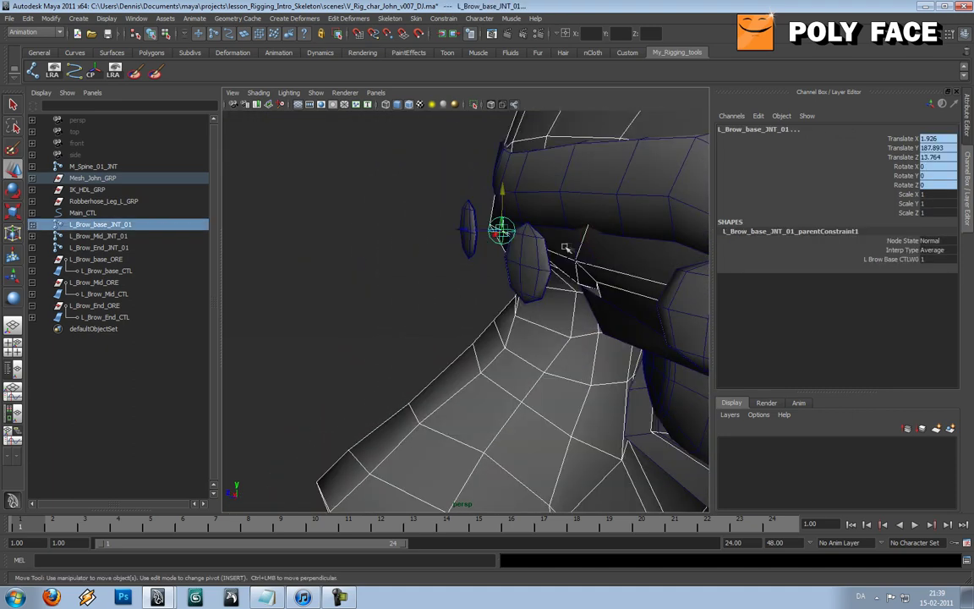
pyautogui.keyDown('shift'); pyautogui.click(573, 245); pyautogui.keyUp('shift')
pyautogui.keyDown('alt'); pyautogui.moveTo(517, 222); pyautogui.dragTo(521, 250); pyautogui.keyUp('alt')
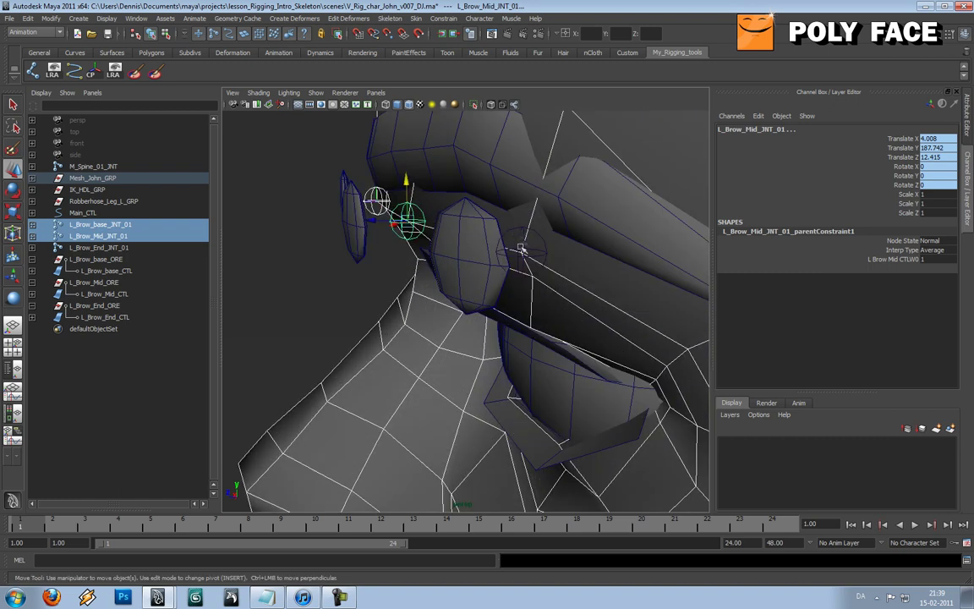
pyautogui.keyDown('shift'); pyautogui.click(517, 230); pyautogui.keyUp('shift')
pyautogui.scroll(-2, 511, 259)
pyautogui.hotkey('ctrl', 'z')
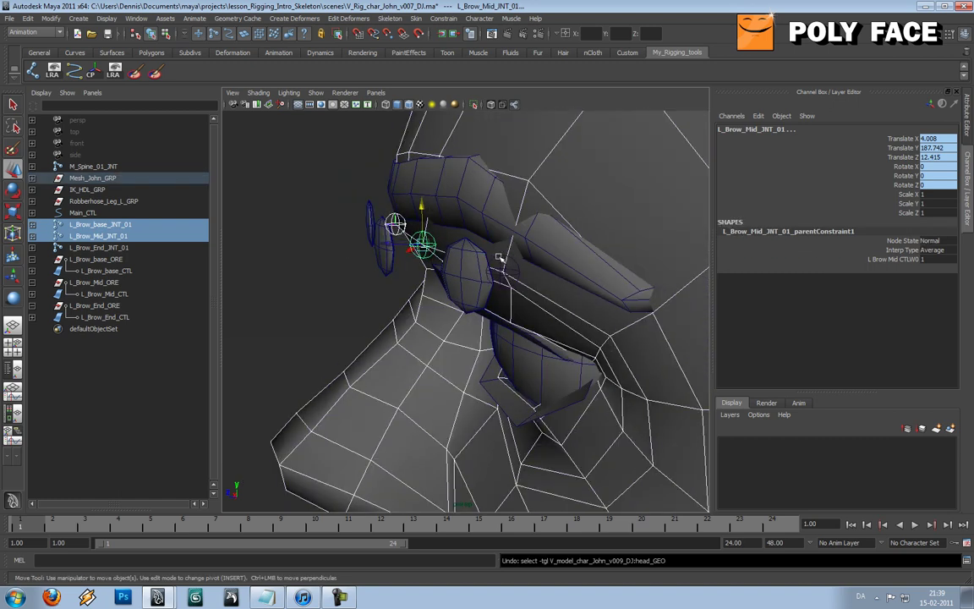
pyautogui.keyDown('shift'); pyautogui.click(502, 260); pyautogui.keyUp('shift')
pyautogui.scroll(-5, 499, 253)
pyautogui.keyDown('alt'); pyautogui.moveTo(482, 239); pyautogui.dragTo(424, 235); pyautogui.keyUp('alt')
pyautogui.click(413, 19)
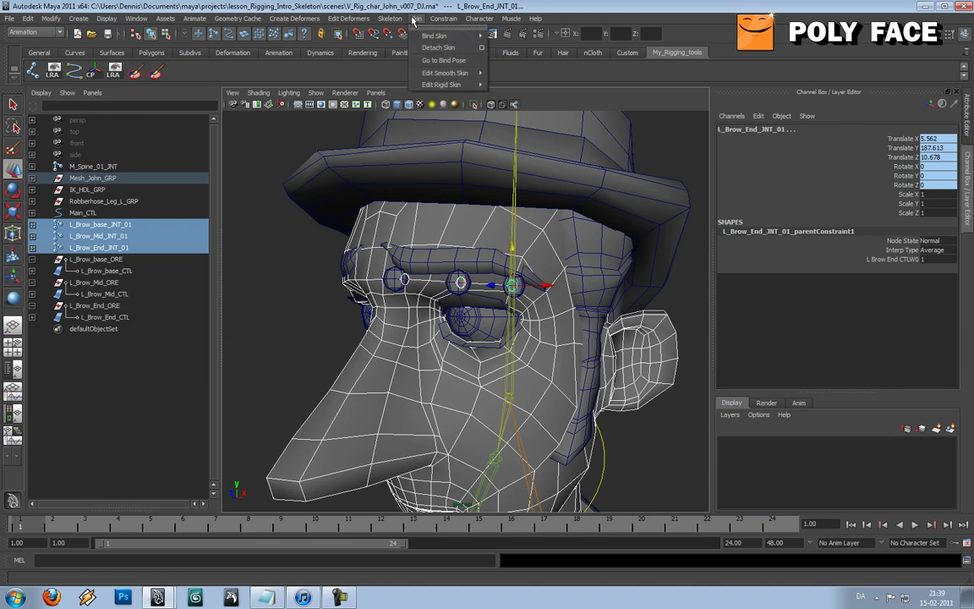
pyautogui.moveTo(460, 73)
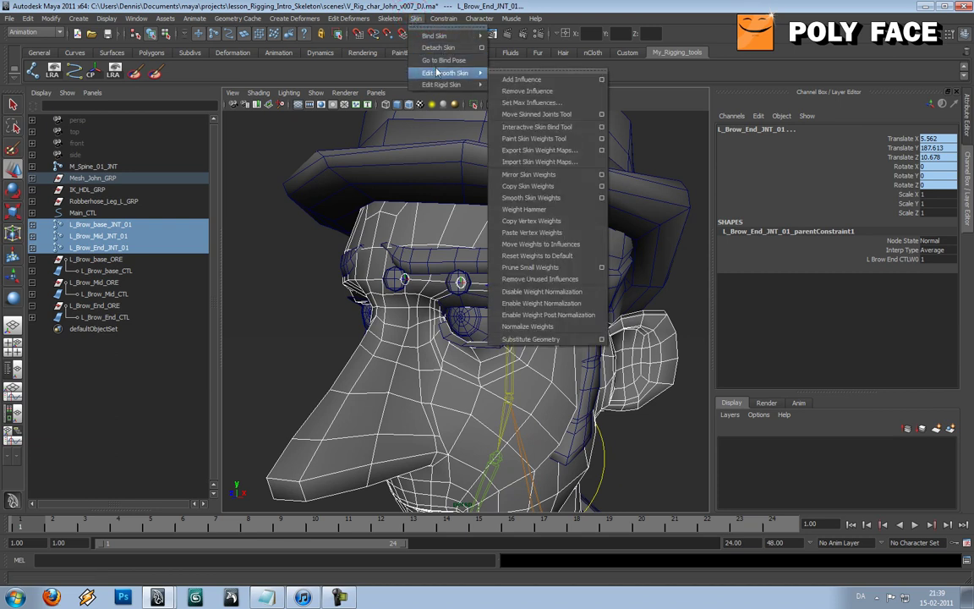
pyautogui.click(602, 79)
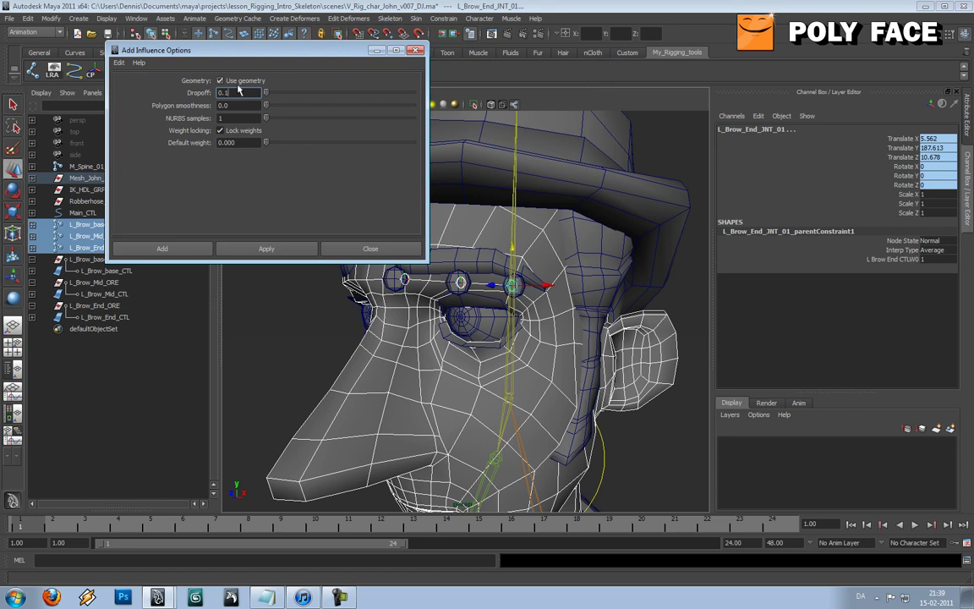
pyautogui.click(244, 143)
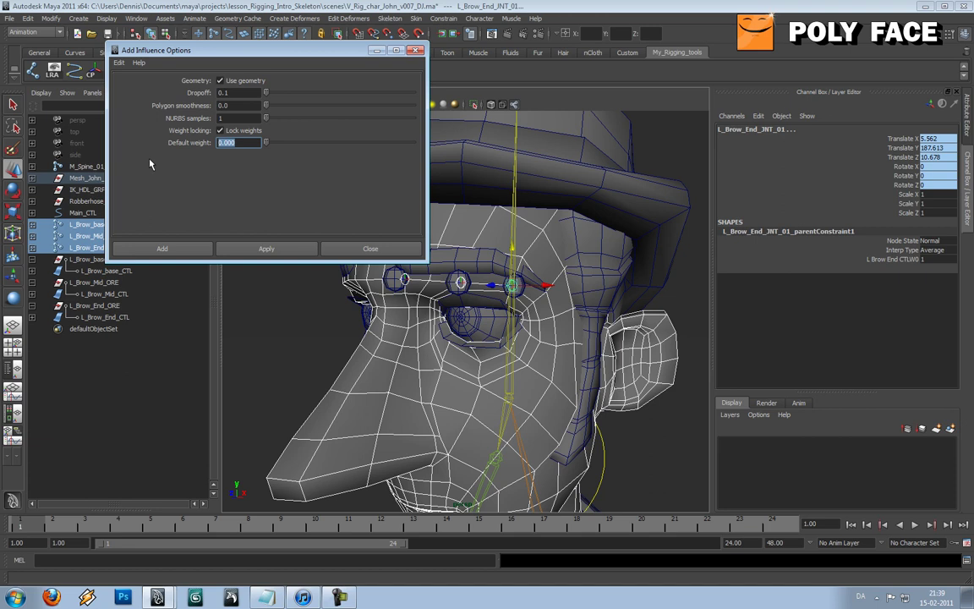
pyautogui.click(185, 251)
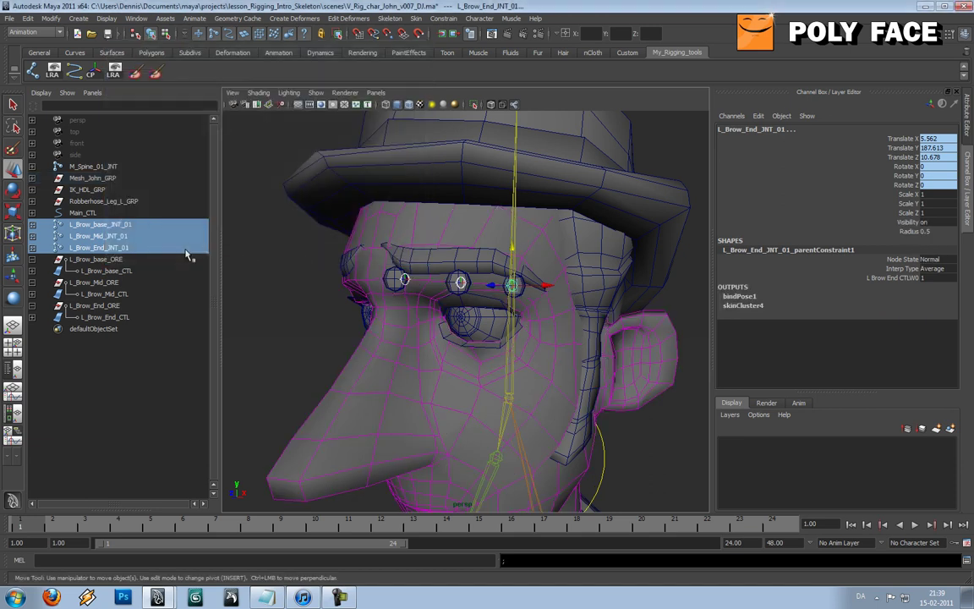
# Select L_Brow_base_CTL and play the brow animation to check whether the head follows the controls
pyautogui.click(254, 267)
pyautogui.click(393, 278)
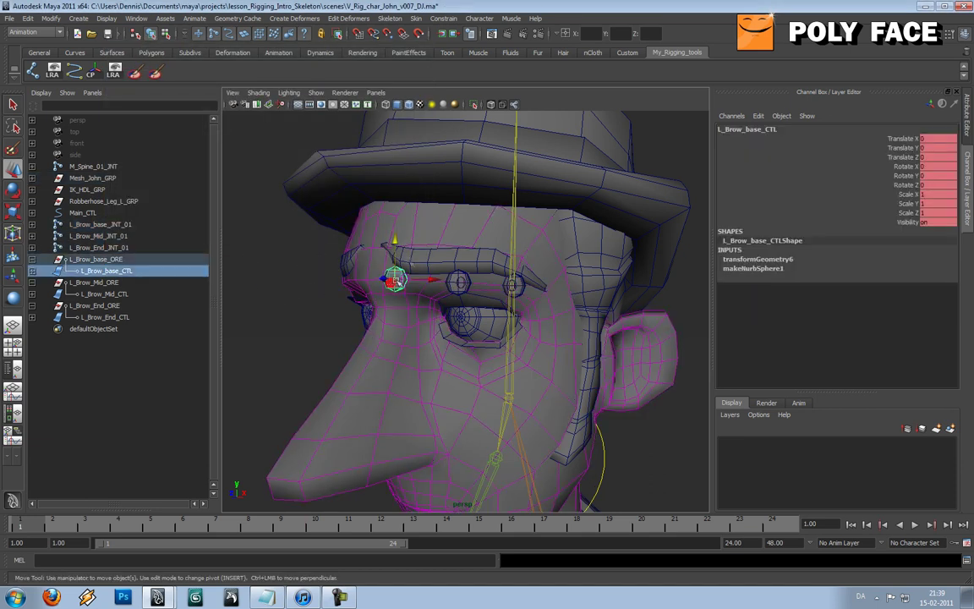
pyautogui.hotkey('alt', 'v')
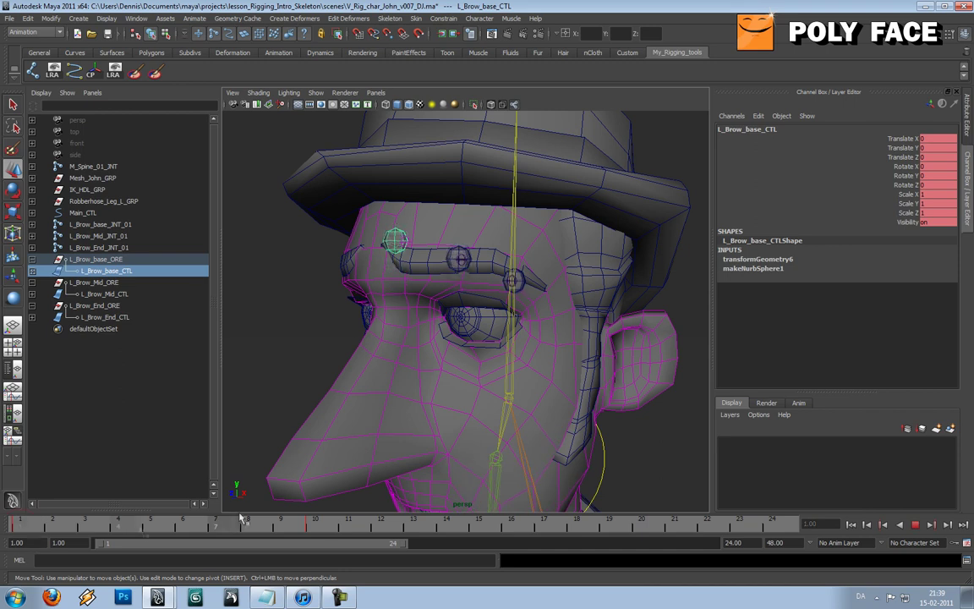
pyautogui.hotkey('alt', 'v')
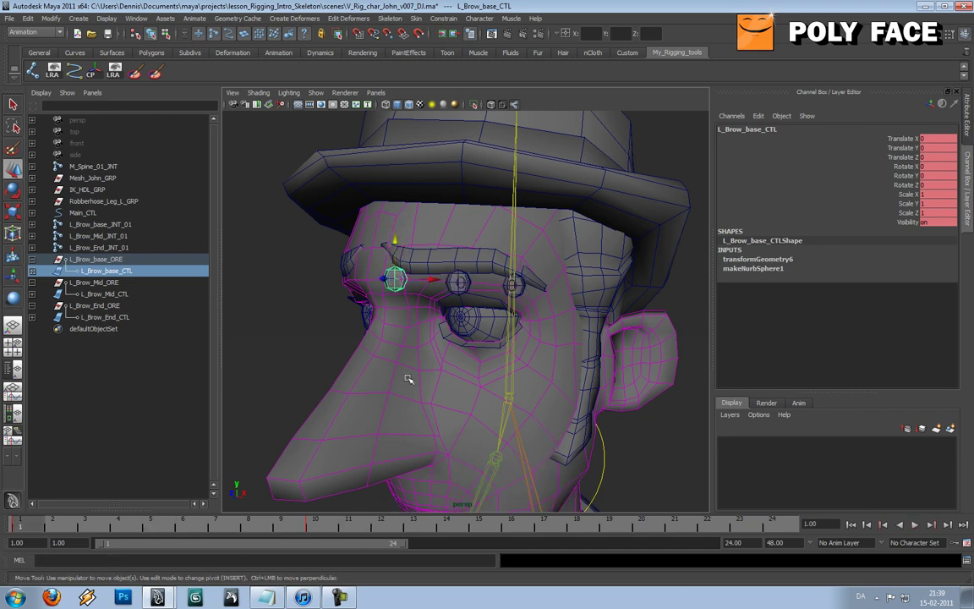
# Start the Paint Skin Weights tool on the head mesh with L_Brow_base_JNT_01 as the active influence
pyautogui.click(407, 379)
pyautogui.click(271, 293)
pyautogui.click(391, 353)
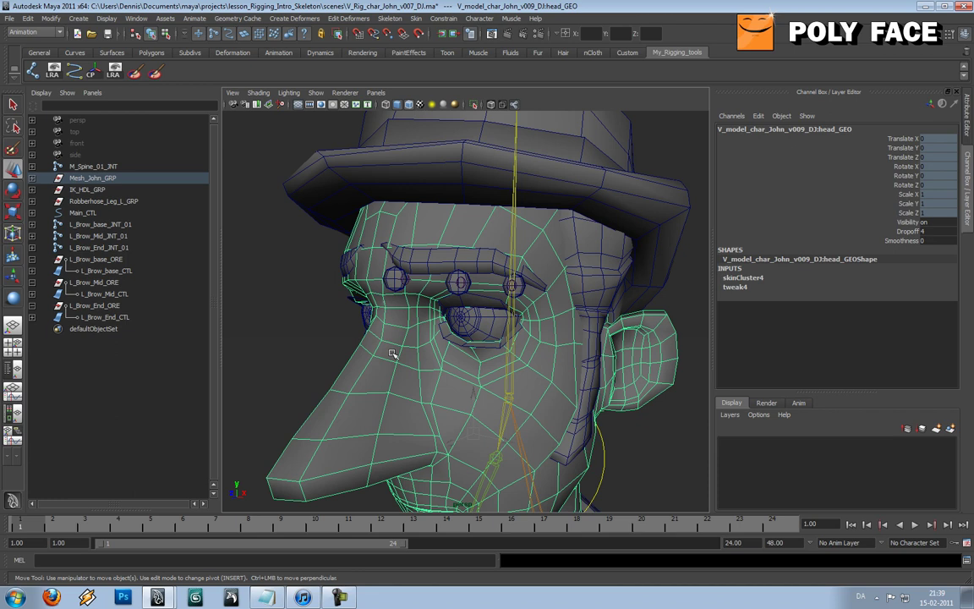
pyautogui.click(137, 73)
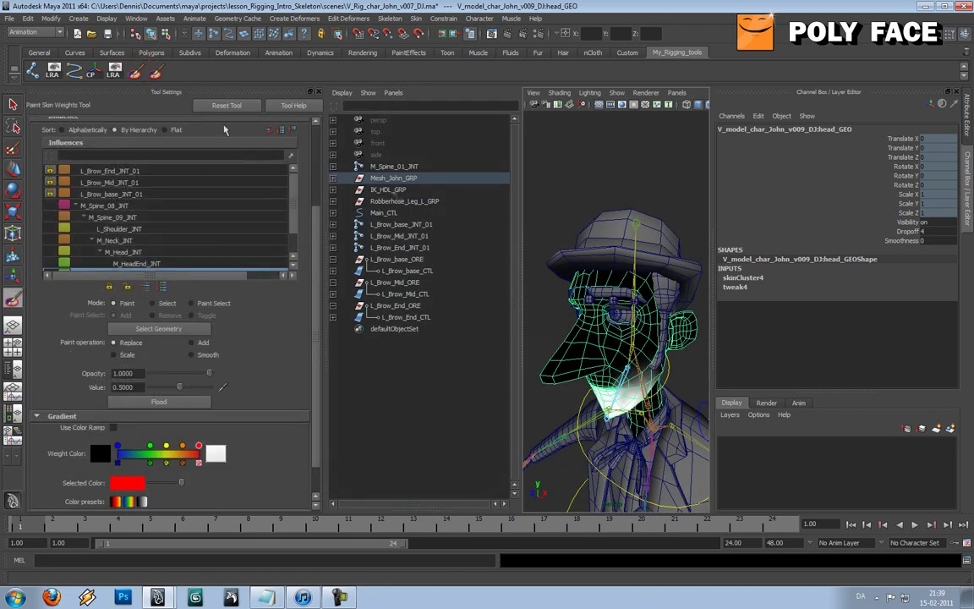
pyautogui.press('space')
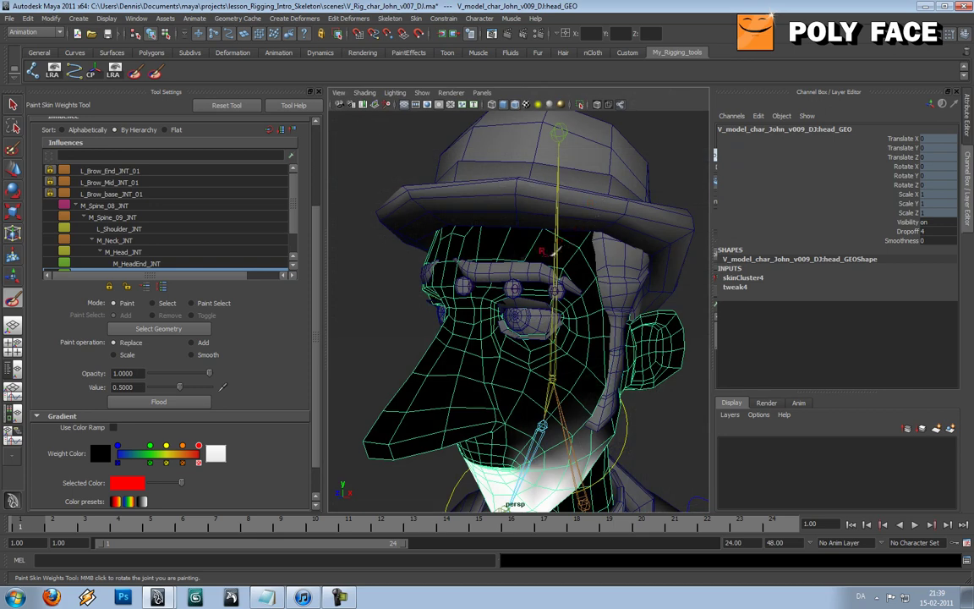
pyautogui.keyDown('alt'); pyautogui.moveTo(492, 261); pyautogui.dragTo(505, 263); pyautogui.keyUp('alt')
pyautogui.keyDown('alt'); pyautogui.moveTo(505, 262); pyautogui.dragTo(485, 255, button='right'); pyautogui.keyUp('alt')
pyautogui.keyDown('alt'); pyautogui.moveTo(485, 255); pyautogui.dragTo(469, 254); pyautogui.keyUp('alt')
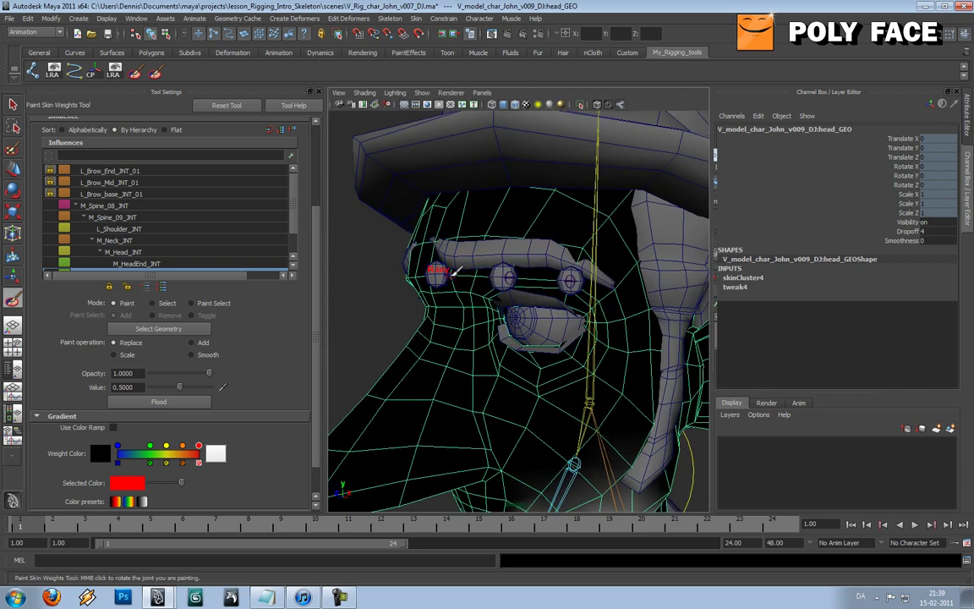
pyautogui.moveTo(449, 274); pyautogui.dragTo(450, 237, button='right')
pyautogui.keyDown('alt'); pyautogui.moveTo(416, 256); pyautogui.dragTo(454, 255); pyautogui.keyUp('alt')
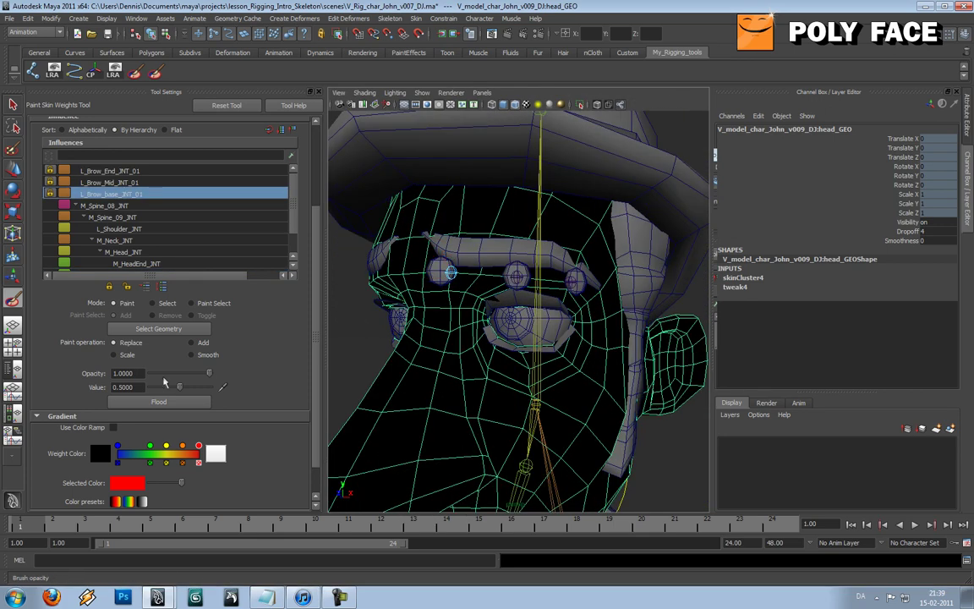
# Paint L_Brow_base_JNT_01 weights at value 1 on the head around the inner left brow
pyautogui.doubleClick(138, 387)
pyautogui.write('1')
pyautogui.press('Return')
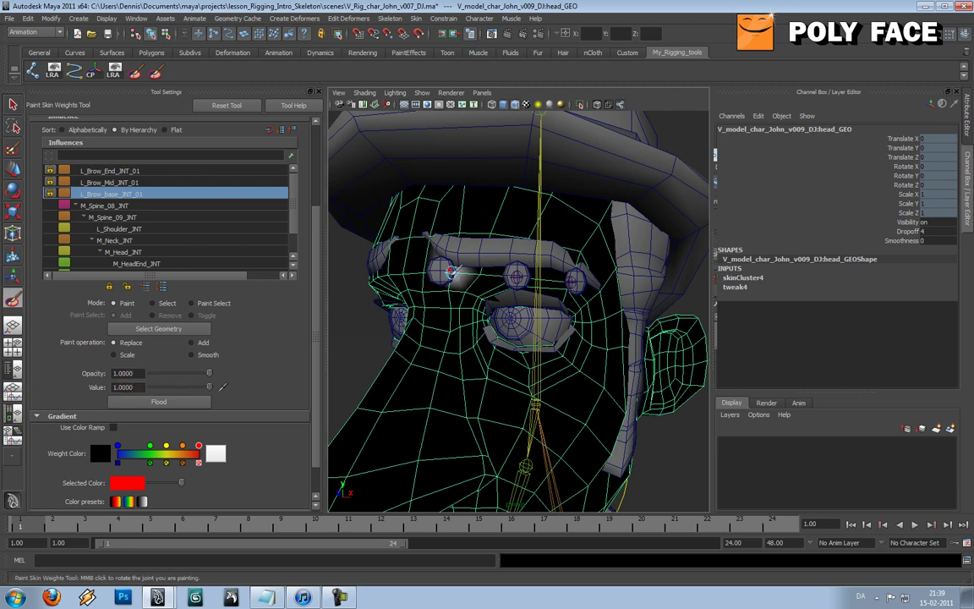
pyautogui.scroll(5, 451, 268)
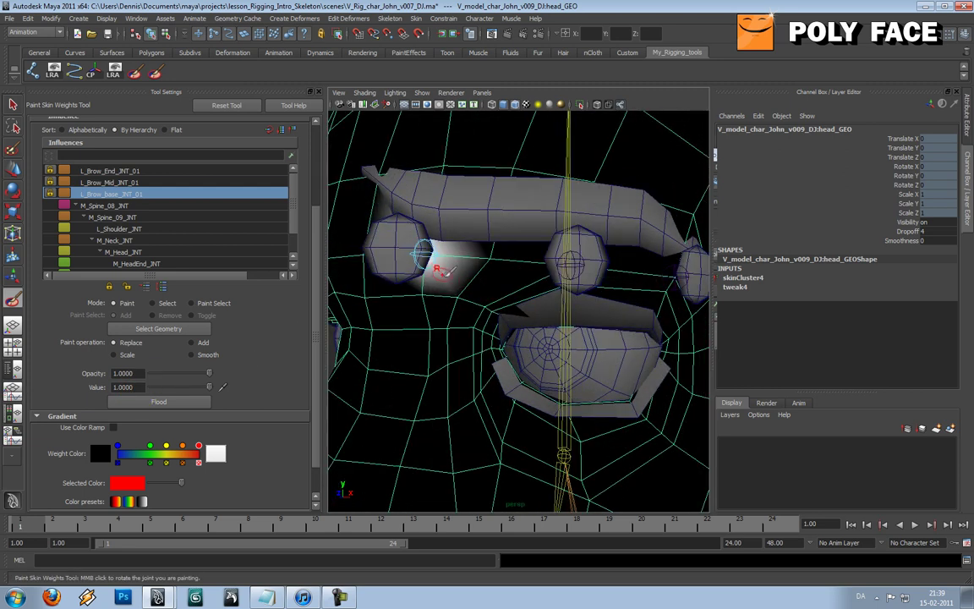
pyautogui.moveTo(435, 272); pyautogui.dragTo(428, 264)
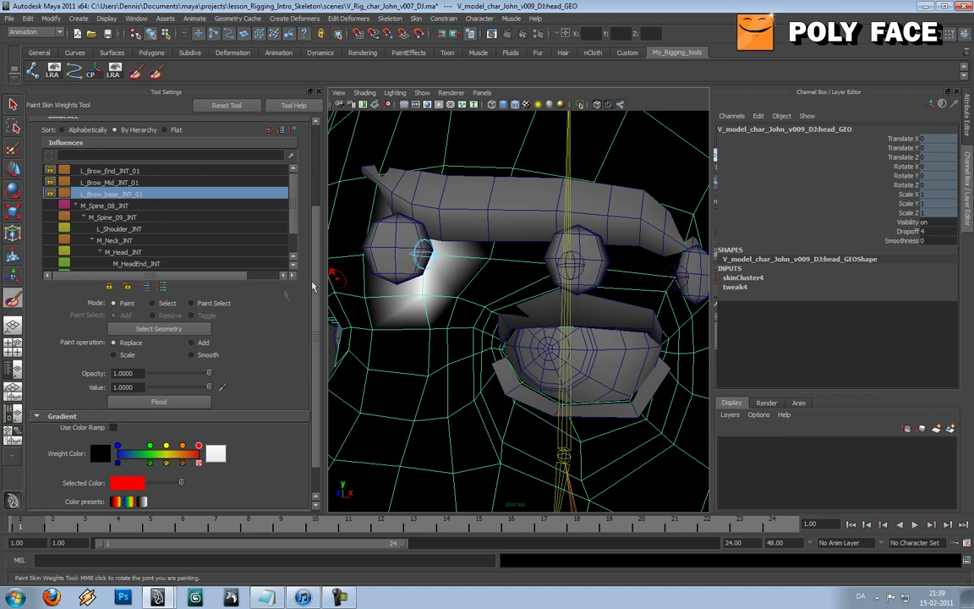
pyautogui.moveTo(406, 235)
pyautogui.mouseDown()
pyautogui.moveTo(492, 253)
pyautogui.moveTo(421, 265)
pyautogui.mouseUp()
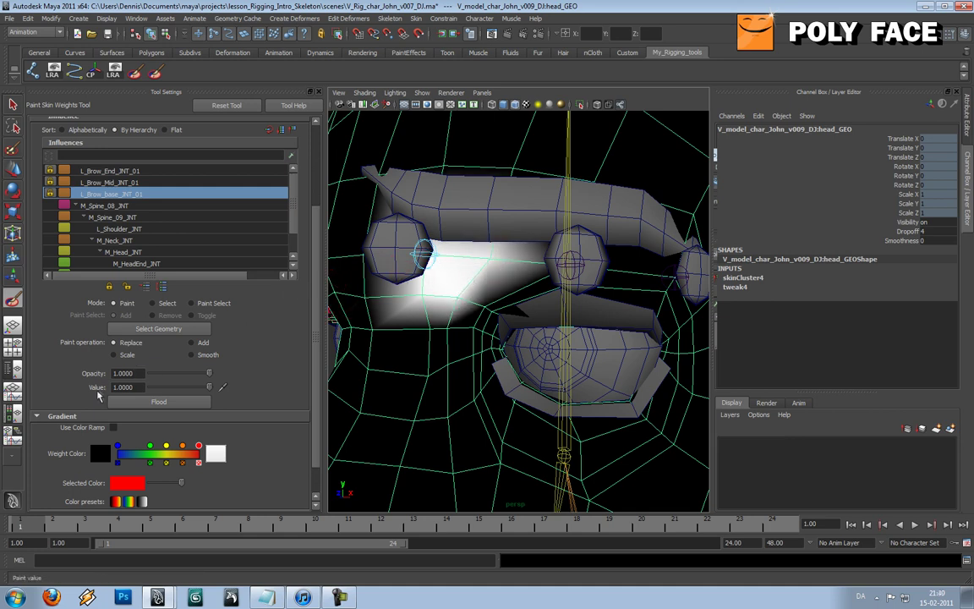
# Paint L_Brow_base_JNT_01 weights at value 0.5 around the inner brow and up the forehead, checking the deformation with playback
pyautogui.moveTo(142, 388); pyautogui.dragTo(6, 385)
pyautogui.write('0.5')
pyautogui.press('Return')
pyautogui.moveTo(474, 279)
pyautogui.keyDown('alt'); pyautogui.mouseDown()
pyautogui.moveTo(405, 271)
pyautogui.moveTo(414, 254)
pyautogui.moveTo(417, 296)
pyautogui.moveTo(463, 319)
pyautogui.moveTo(465, 272)
pyautogui.mouseUp(); pyautogui.keyUp('alt')
pyautogui.moveTo(420, 221); pyautogui.dragTo(477, 205)
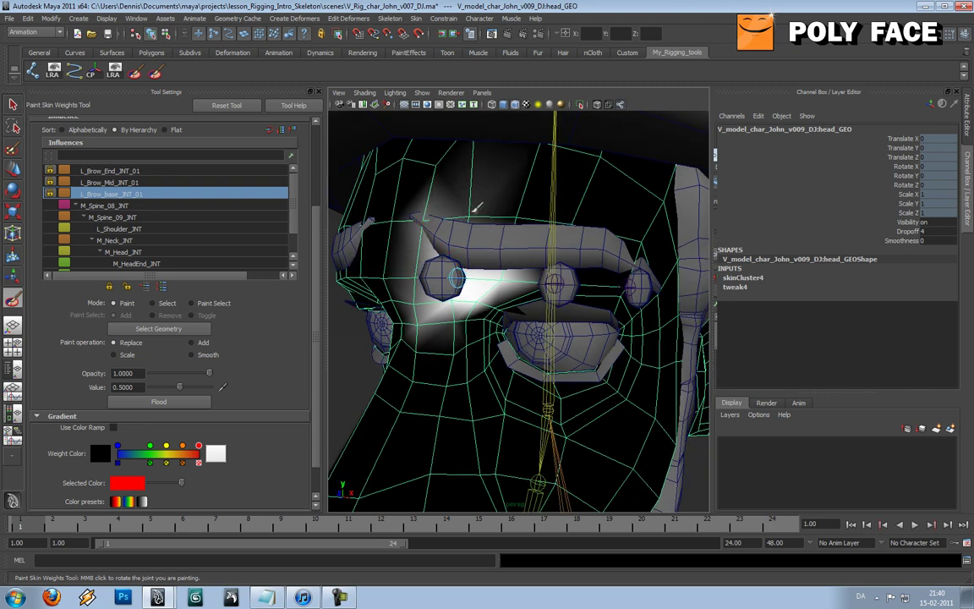
pyautogui.click(473, 212)
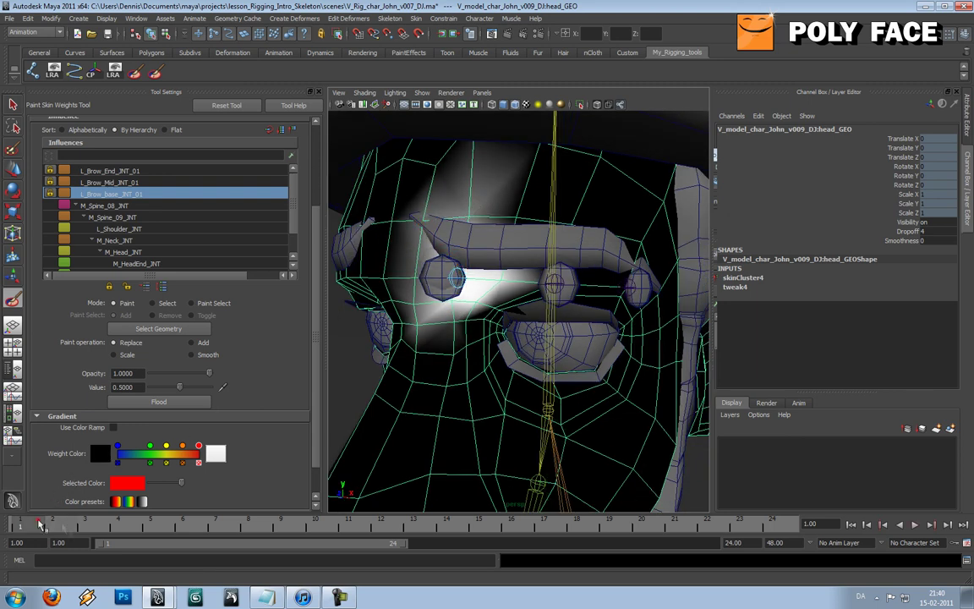
pyautogui.hotkey('alt', 'v')
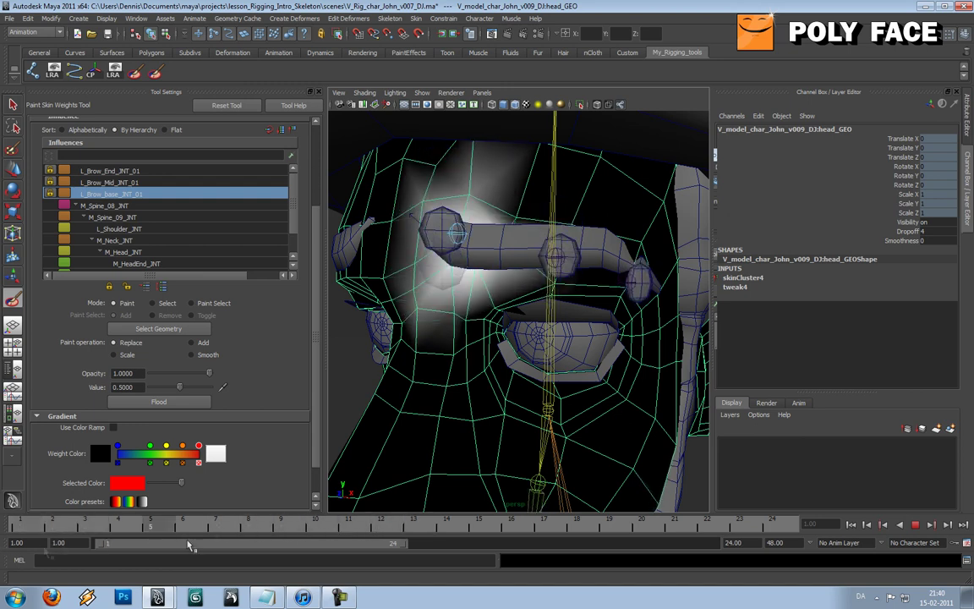
pyautogui.press('Escape')
pyautogui.click(518, 217)
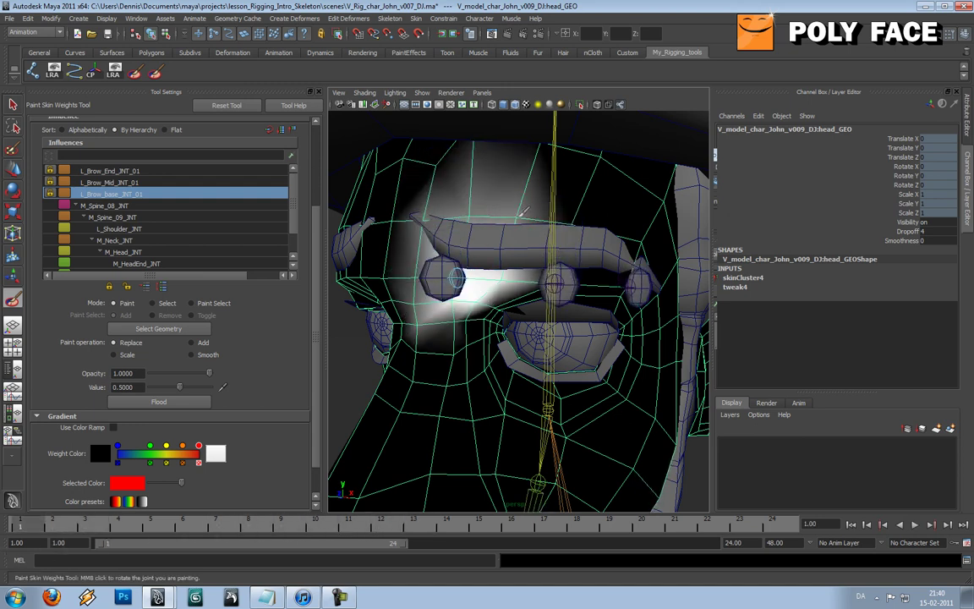
pyautogui.press('w')
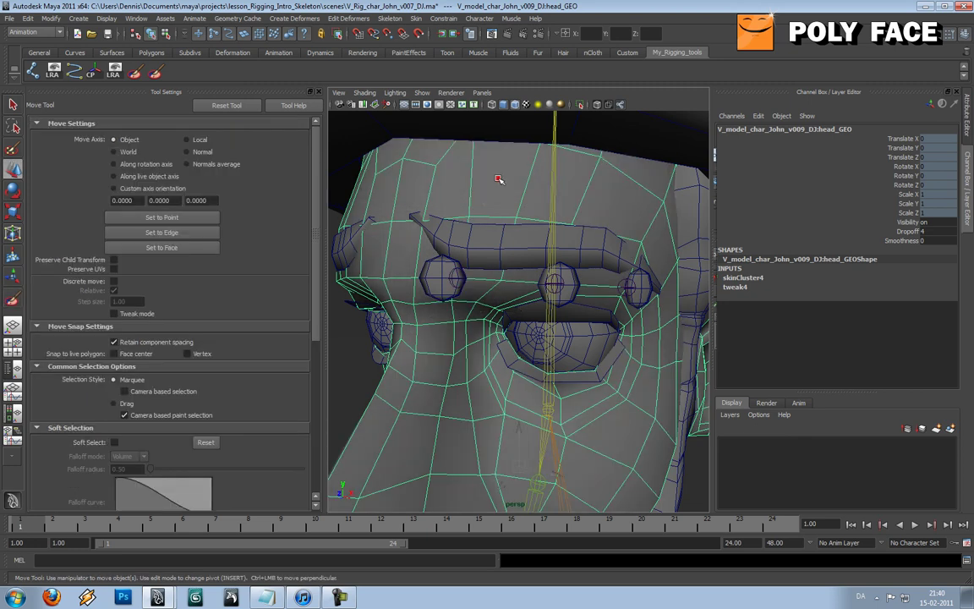
# Paint L_Brow_Mid_JNT_01 weights at value 1 on the head around the middle of the left brow
pyautogui.click(135, 74)
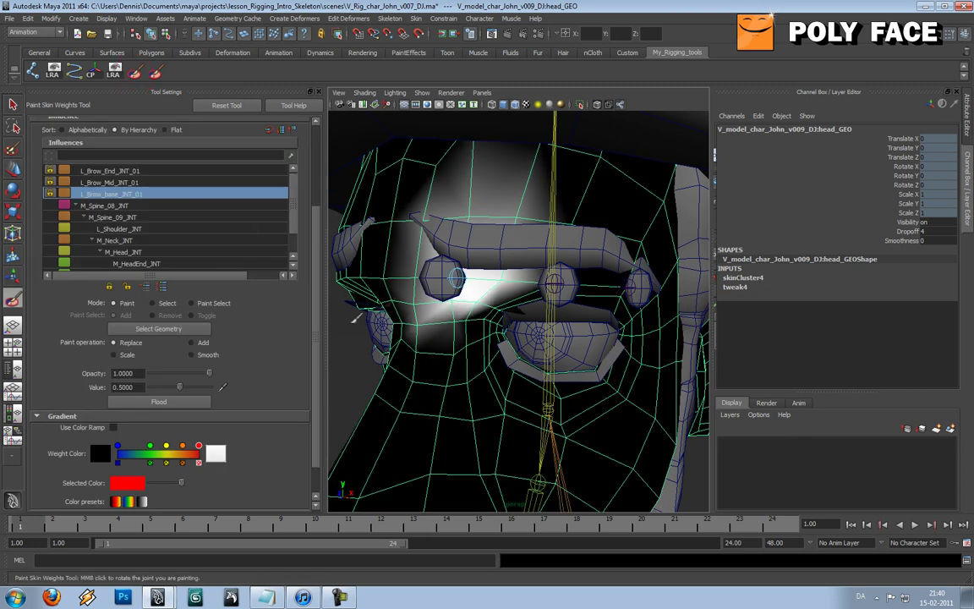
pyautogui.keyDown('alt'); pyautogui.moveTo(596, 277); pyautogui.dragTo(562, 277); pyautogui.keyUp('alt')
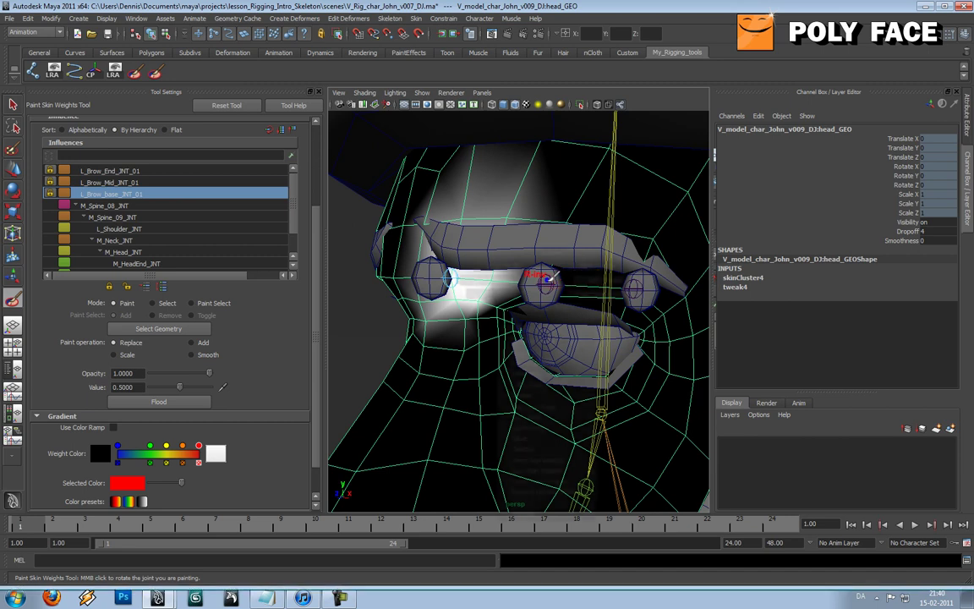
pyautogui.moveTo(503, 249)
pyautogui.keyDown('alt'); pyautogui.mouseDown()
pyautogui.moveTo(560, 278)
pyautogui.moveTo(523, 277)
pyautogui.mouseUp(); pyautogui.keyUp('alt')
pyautogui.moveTo(520, 282); pyautogui.dragTo(517, 259, button='right')
pyautogui.keyDown('alt'); pyautogui.moveTo(515, 267); pyautogui.dragTo(554, 269); pyautogui.keyUp('alt')
pyautogui.moveTo(140, 388); pyautogui.dragTo(110, 387)
pyautogui.write('1')
pyautogui.press('Return')
pyautogui.moveTo(539, 265)
pyautogui.mouseDown()
pyautogui.moveTo(542, 284)
pyautogui.moveTo(481, 269)
pyautogui.moveTo(500, 286)
pyautogui.moveTo(506, 266)
pyautogui.moveTo(552, 271)
pyautogui.moveTo(543, 271)
pyautogui.mouseUp()
# Paint L_Brow_Mid_JNT_01 weights at value 0.5 on the surrounding brow area and the forehead above it
pyautogui.moveTo(139, 386); pyautogui.dragTo(110, 386)
pyautogui.write('0.')
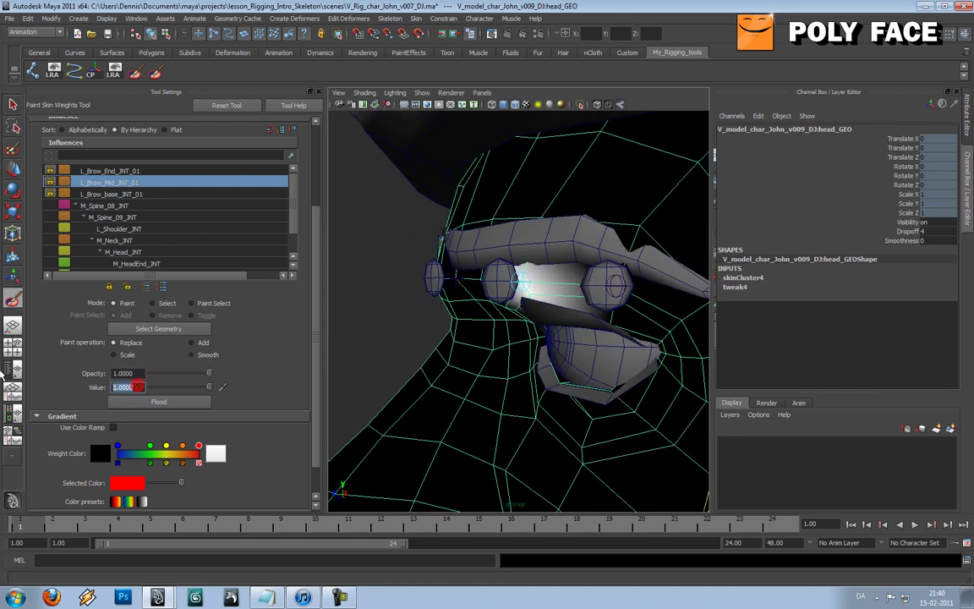
pyautogui.write('5')
pyautogui.press('Return')
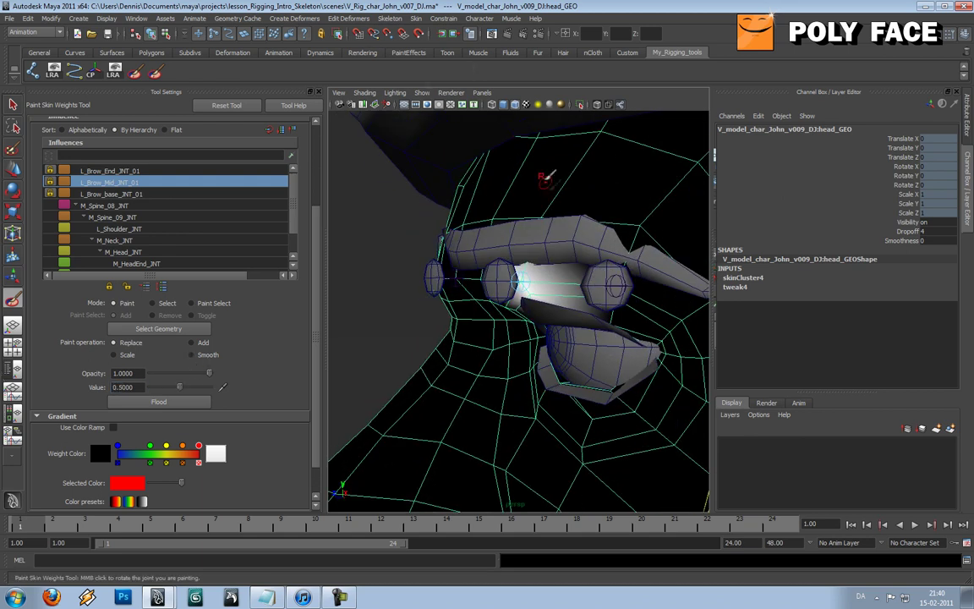
pyautogui.keyDown('alt'); pyautogui.moveTo(542, 211); pyautogui.dragTo(521, 210); pyautogui.keyUp('alt')
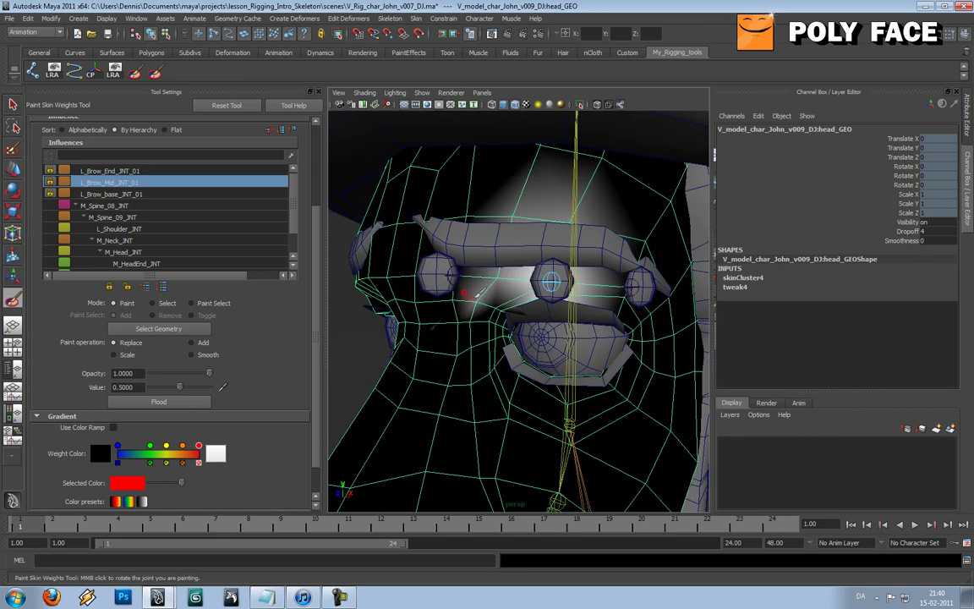
# Play the brow animation to examine how the painted base and middle brow areas deform
pyautogui.press('w')
pyautogui.hotkey('alt', 'v')
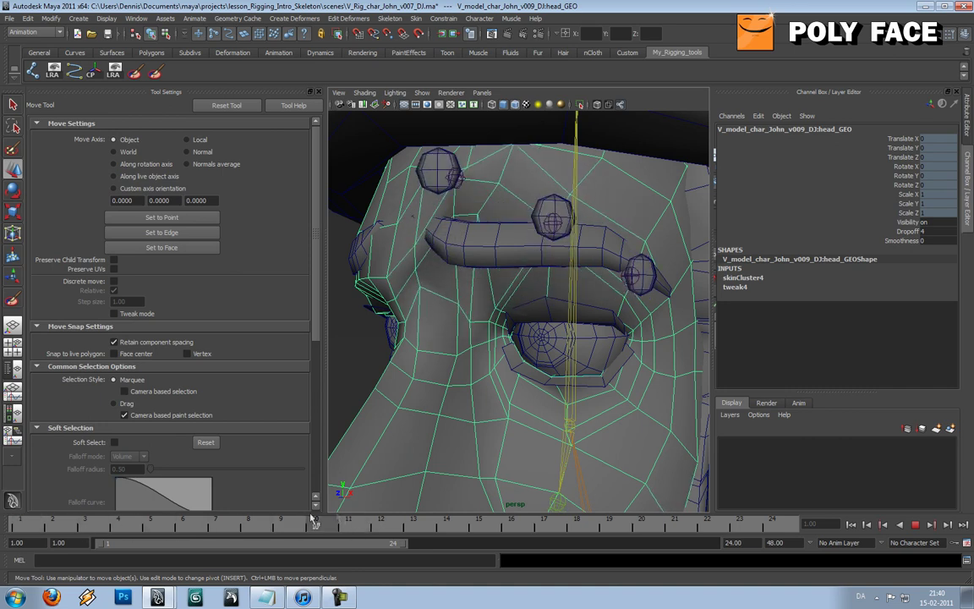
pyautogui.hotkey('alt', 'v')
pyautogui.scroll(-5, 465, 279)
pyautogui.keyDown('alt'); pyautogui.moveTo(494, 277); pyautogui.dragTo(480, 304); pyautogui.keyUp('alt')
pyautogui.scroll(4, 496, 288)
# Display the head with smooth mesh preview and turn off the wireframe overlay on shaded objects
pyautogui.press('3')
pyautogui.click(369, 280)
pyautogui.keyDown('alt'); pyautogui.moveTo(376, 293); pyautogui.dragTo(399, 288); pyautogui.keyUp('alt')
pyautogui.click(474, 106)
pyautogui.moveTo(513, 163)
pyautogui.keyDown('alt'); pyautogui.mouseDown()
pyautogui.moveTo(547, 220)
pyautogui.moveTo(469, 254)
pyautogui.moveTo(446, 245)
pyautogui.moveTo(408, 437)
pyautogui.mouseUp(); pyautogui.keyUp('alt')
# Hide both eyebrow meshes so the head surface beneath them is exposed
pyautogui.click(506, 258)
pyautogui.keyDown('shift'); pyautogui.click(395, 254); pyautogui.keyUp('shift')
pyautogui.hotkey('ctrl', 'h')
# Check the head's deformation with playback, and resume the Paint Skin Weights tool on the head at frame 1
pyautogui.click(493, 252)
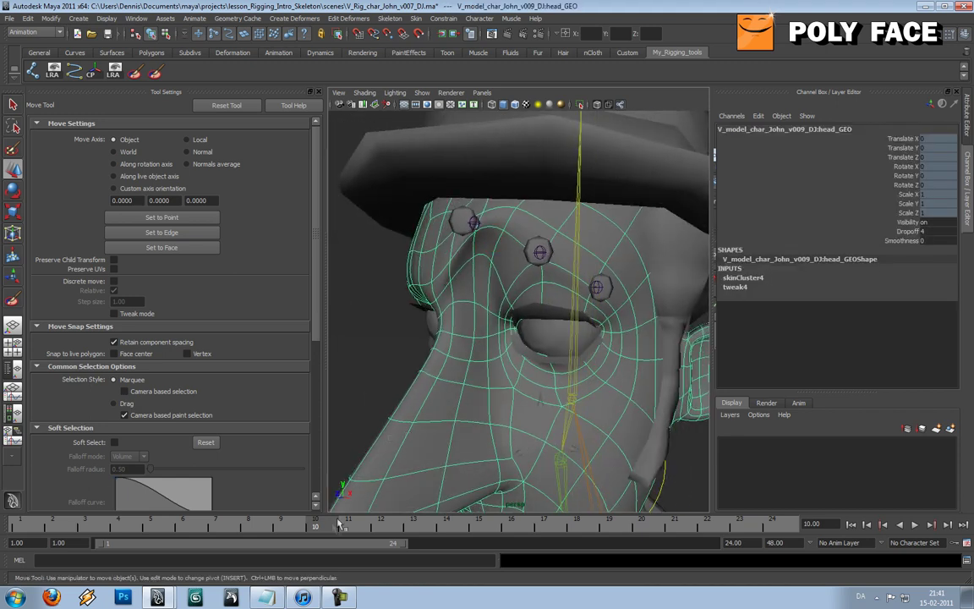
pyautogui.hotkey('alt', 'v')
pyautogui.hotkey('alt', 'v')
pyautogui.click(135, 71)
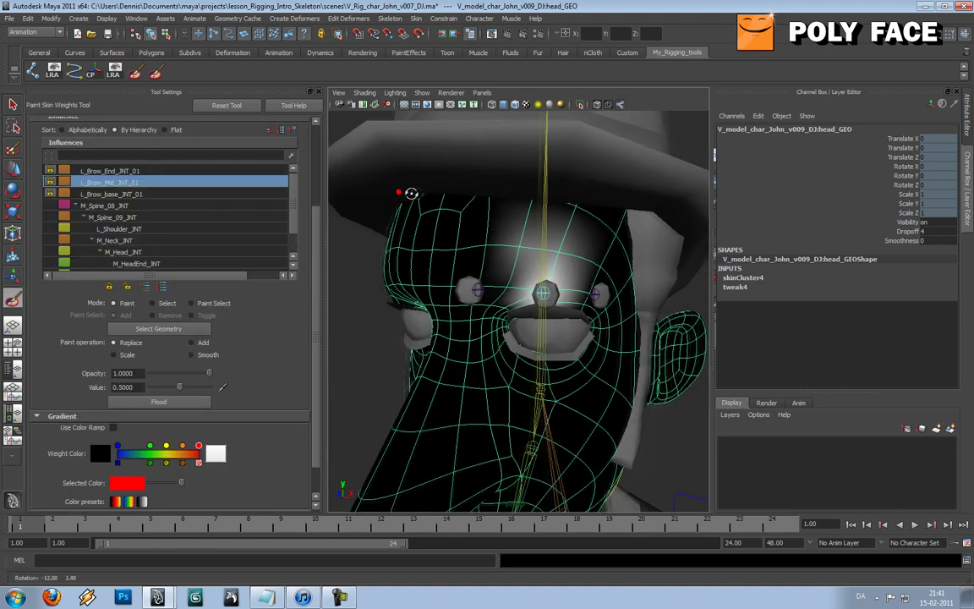
pyautogui.moveTo(29, 530); pyautogui.dragTo(4, 535)
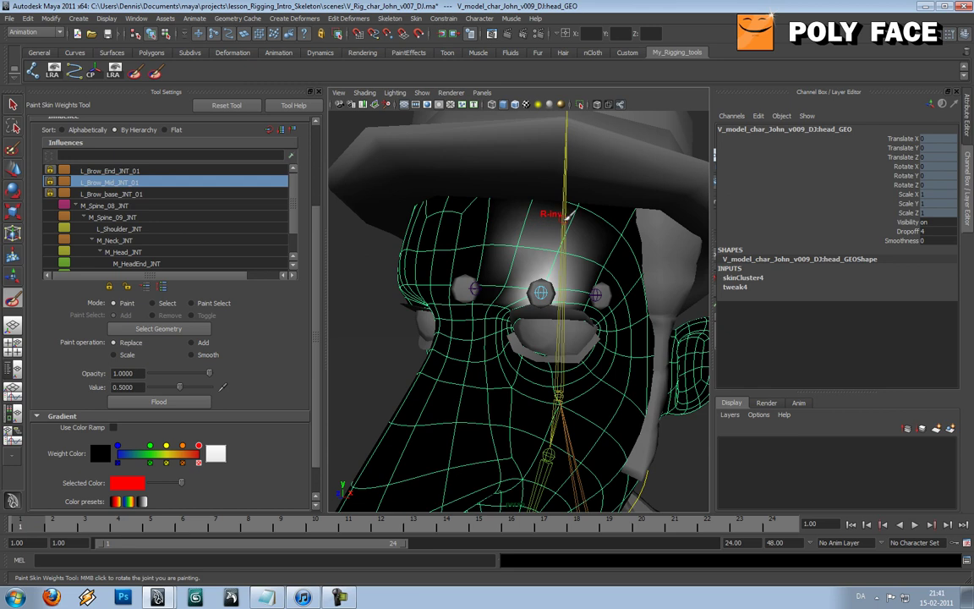
# Show the M_Head_JNT influence's weights on the head and set the paint value to 1
pyautogui.click(123, 252)
pyautogui.moveTo(138, 389); pyautogui.dragTo(66, 394)
pyautogui.write('1')
pyautogui.press('Return')
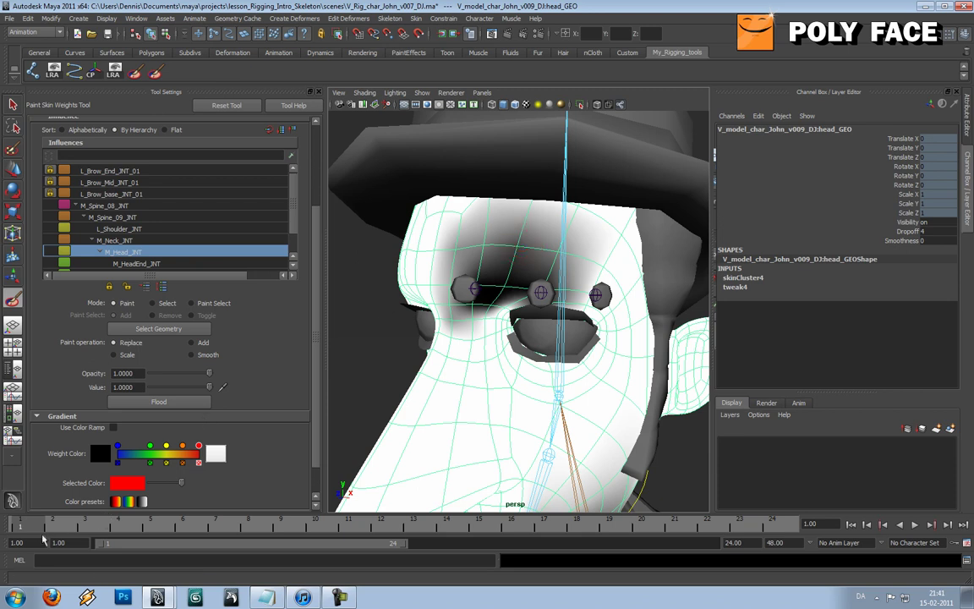
# Play and scrub the brow animation back to frame 1, examining the outer brow area from the side
pyautogui.hotkey('alt', 'v')
pyautogui.moveTo(344, 525)
pyautogui.mouseDown()
pyautogui.moveTo(60, 536)
pyautogui.moveTo(372, 514)
pyautogui.moveTo(15, 526)
pyautogui.mouseUp()
pyautogui.press('w')
pyautogui.keyDown('alt'); pyautogui.moveTo(625, 316); pyautogui.dragTo(606, 293); pyautogui.keyUp('alt')
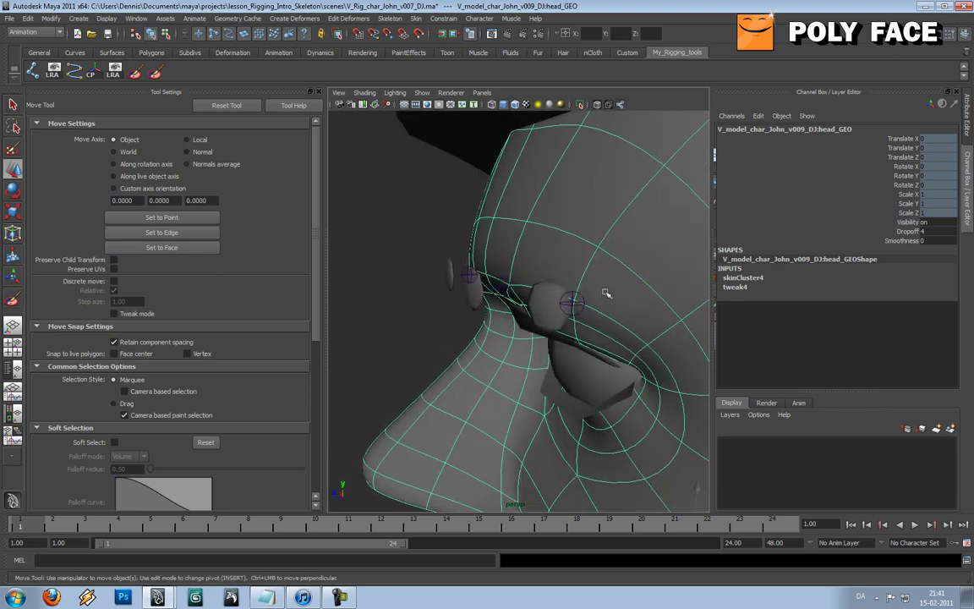
# Resume painting skin weights on the head and paint L_Brow_End_JNT_01's influence at value 1 around the outer brow joint
pyautogui.click(155, 73)
pyautogui.rightClick(573, 292)
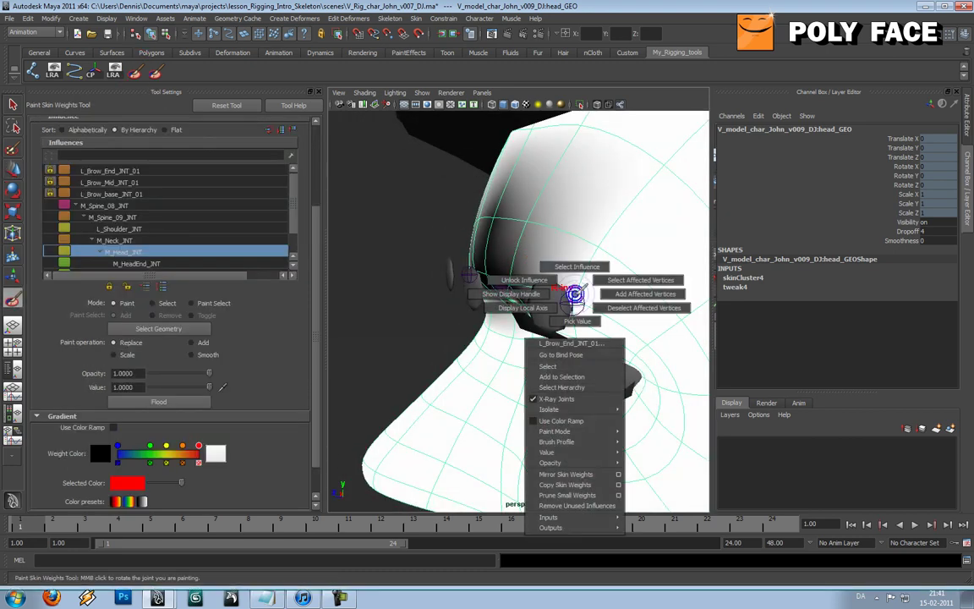
pyautogui.click(577, 266)
pyautogui.keyDown('alt'); pyautogui.moveTo(576, 266); pyautogui.dragTo(536, 267); pyautogui.keyUp('alt')
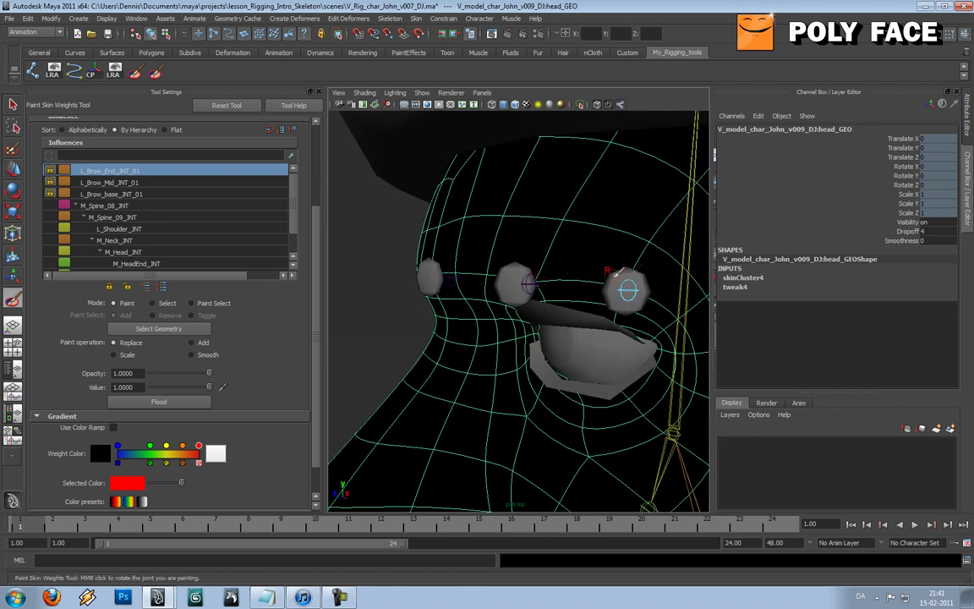
pyautogui.moveTo(627, 291); pyautogui.dragTo(627, 286)
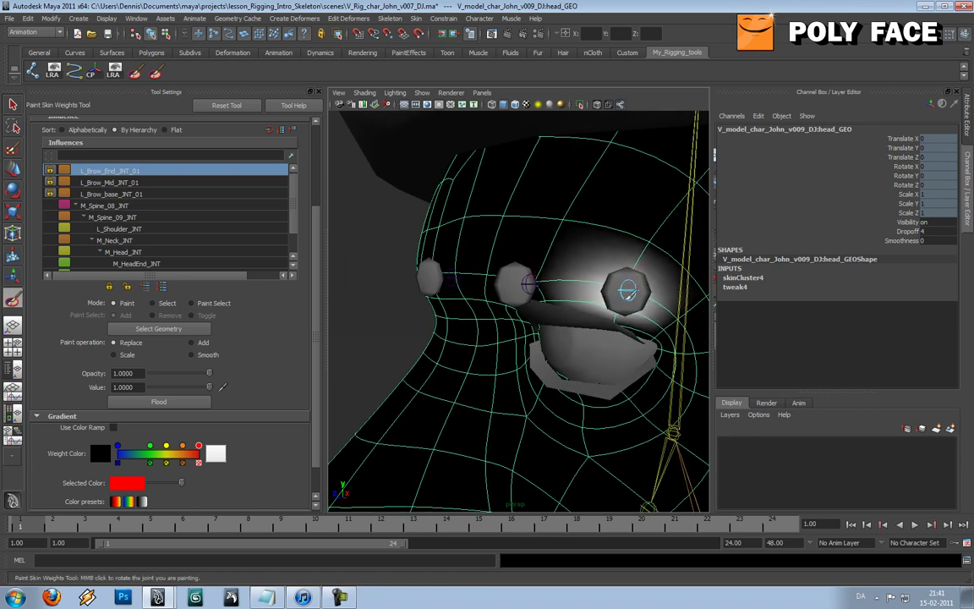
# Set the paint value to 0.5 and soften L_Brow_End_JNT_01's influence around the outer brow
pyautogui.click(135, 388)
pyautogui.write('0.')
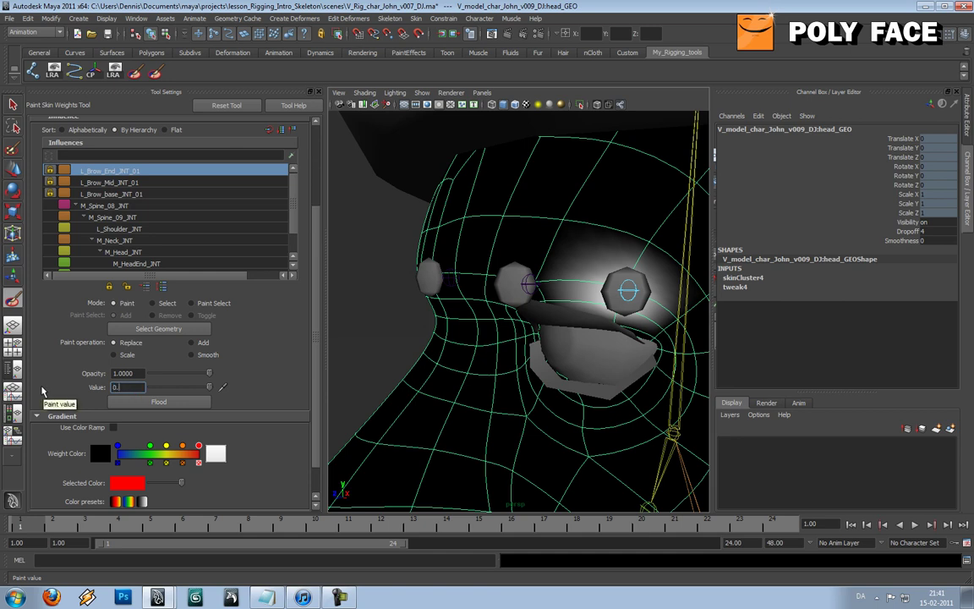
pyautogui.write('5')
pyautogui.press('Return')
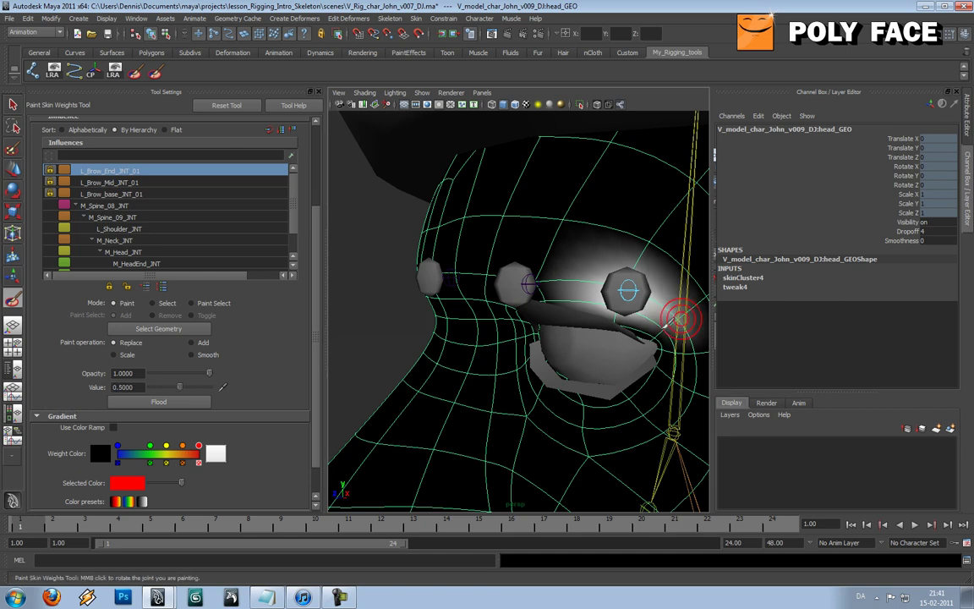
pyautogui.keyDown('alt'); pyautogui.moveTo(645, 323); pyautogui.dragTo(506, 319, button='right'); pyautogui.keyUp('alt')
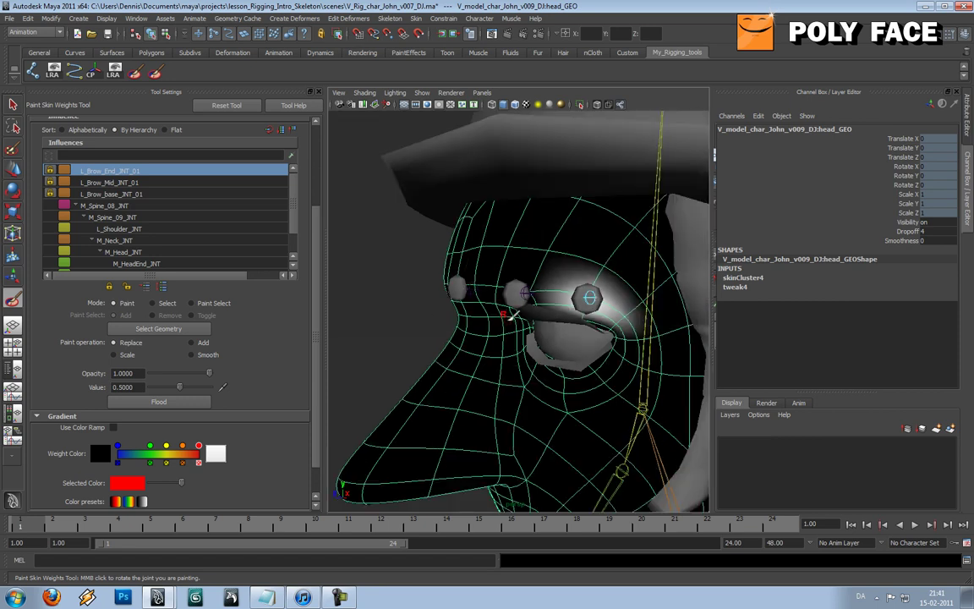
# Play the brow animation up to frame 10 to examine how the outer brow deforms
pyautogui.press('w')
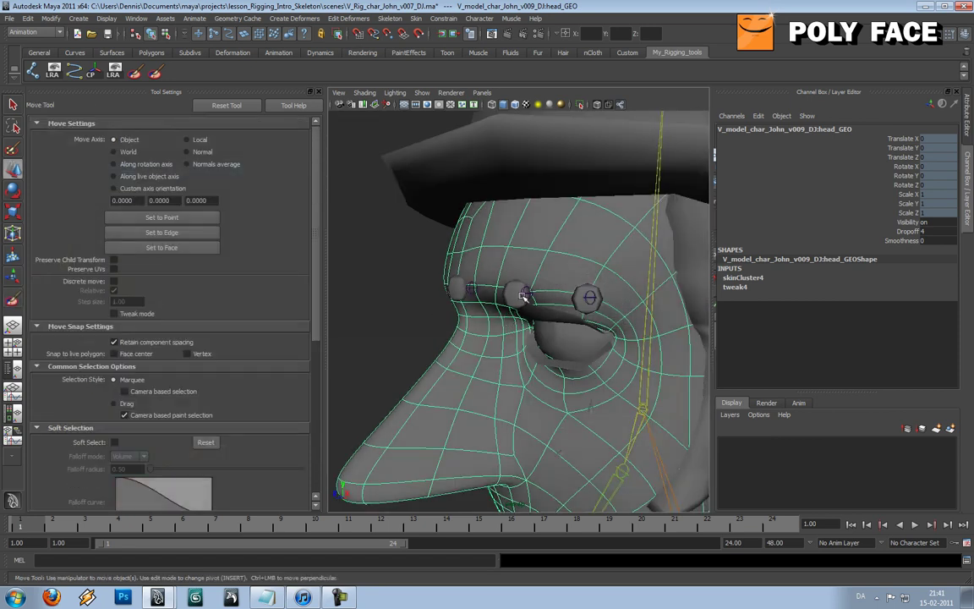
pyautogui.keyDown('alt'); pyautogui.moveTo(524, 294); pyautogui.dragTo(580, 279); pyautogui.keyUp('alt')
pyautogui.hotkey('alt', 'v')
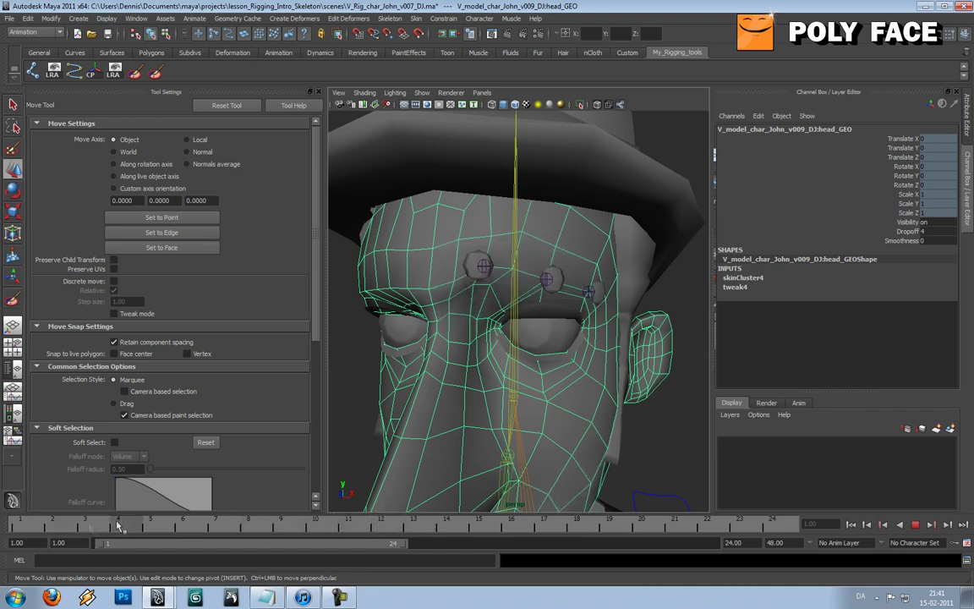
pyautogui.hotkey('alt', 'v')
pyautogui.keyDown('alt'); pyautogui.moveTo(374, 492); pyautogui.dragTo(463, 342); pyautogui.keyUp('alt')
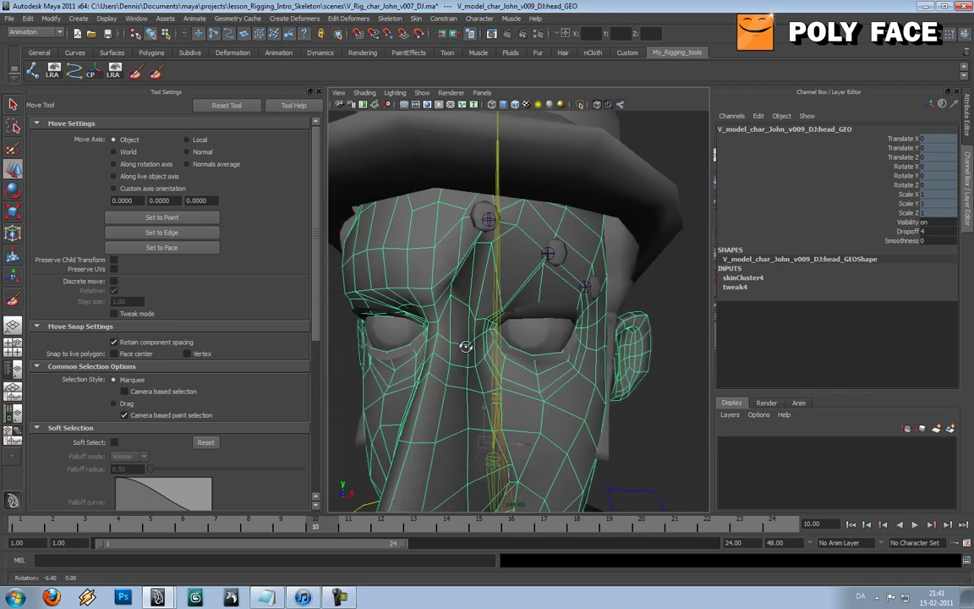
# Resume painting skin weights for the L_Brow_base_JNT_01 influence, using the Add operation with value 0.1
pyautogui.click(135, 74)
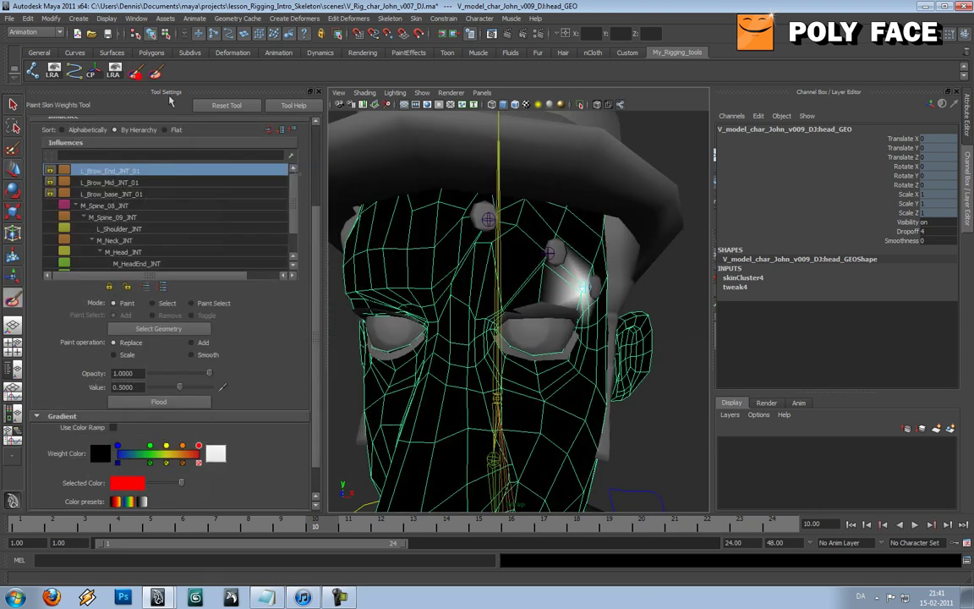
pyautogui.moveTo(486, 219); pyautogui.dragTo(485, 193, button='right')
pyautogui.keyDown('alt'); pyautogui.moveTo(496, 240); pyautogui.dragTo(480, 246); pyautogui.keyUp('alt')
pyautogui.keyDown('alt'); pyautogui.moveTo(478, 291); pyautogui.dragTo(466, 295); pyautogui.keyUp('alt')
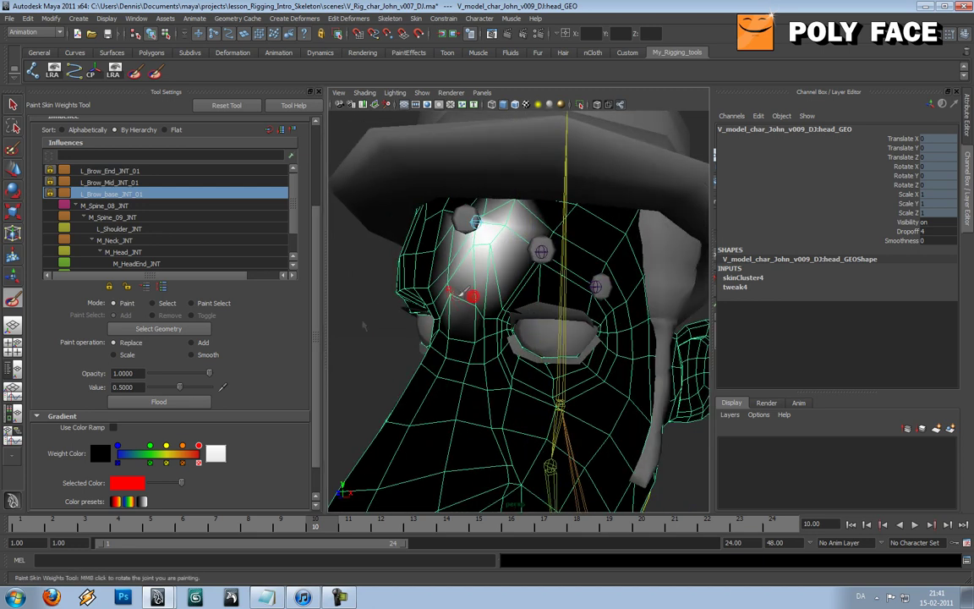
pyautogui.click(137, 388)
pyautogui.write('0.1')
pyautogui.press('Return')
pyautogui.click(192, 343)
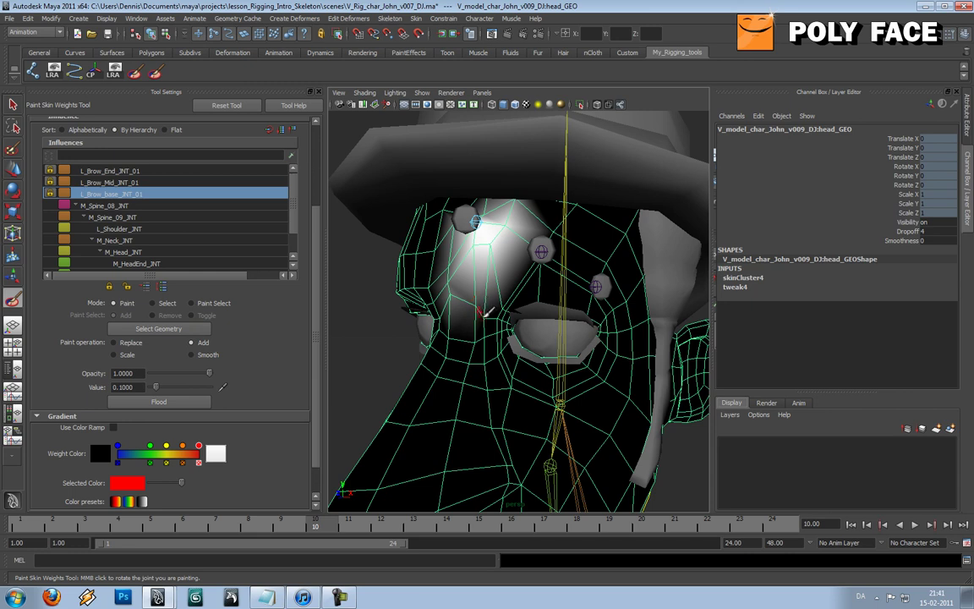
# Add L_Brow_base_JNT_01 weight to the forehead around and just above the inner brow joint
pyautogui.moveTo(522, 284)
pyautogui.keyDown('alt'); pyautogui.mouseDown()
pyautogui.moveTo(502, 287)
pyautogui.moveTo(492, 305)
pyautogui.moveTo(490, 297)
pyautogui.mouseUp(); pyautogui.keyUp('alt')
pyautogui.scroll(3, 502, 286)
pyautogui.keyDown('alt'); pyautogui.moveTo(512, 247); pyautogui.dragTo(497, 250); pyautogui.keyUp('alt')
pyautogui.moveTo(490, 164)
pyautogui.keyDown('alt'); pyautogui.mouseDown()
pyautogui.moveTo(486, 178)
pyautogui.moveTo(458, 177)
pyautogui.moveTo(495, 166)
pyautogui.mouseUp(); pyautogui.keyUp('alt')
pyautogui.click(448, 171)
pyautogui.click(423, 195)
pyautogui.click(429, 168)
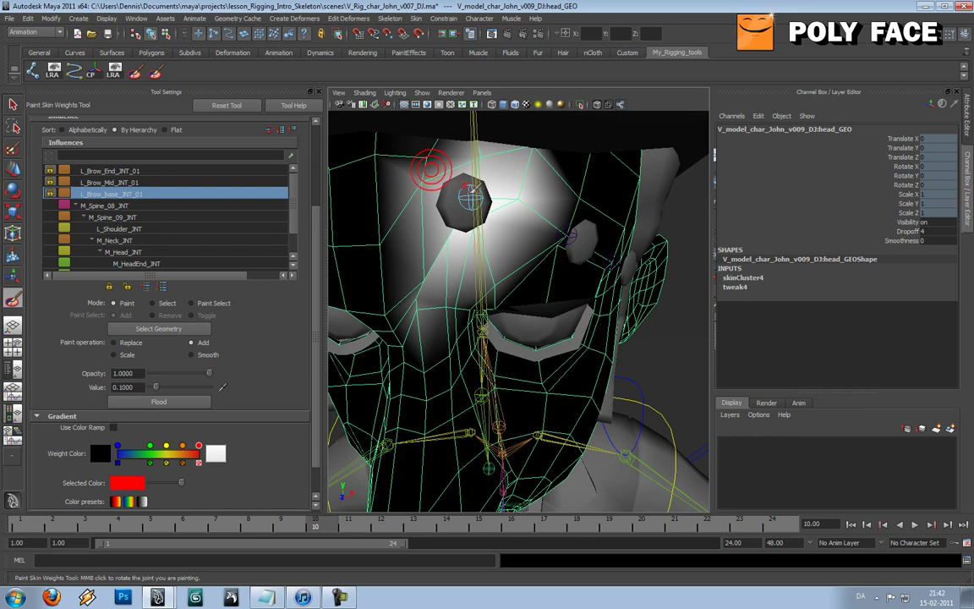
# Leave weight painting and play the brow animation to check how the inner brow deforms
pyautogui.scroll(-3, 434, 172)
pyautogui.press('w')
pyautogui.click(344, 287)
pyautogui.keyDown('alt'); pyautogui.moveTo(429, 294); pyautogui.dragTo(401, 263); pyautogui.keyUp('alt')
pyautogui.click(445, 261)
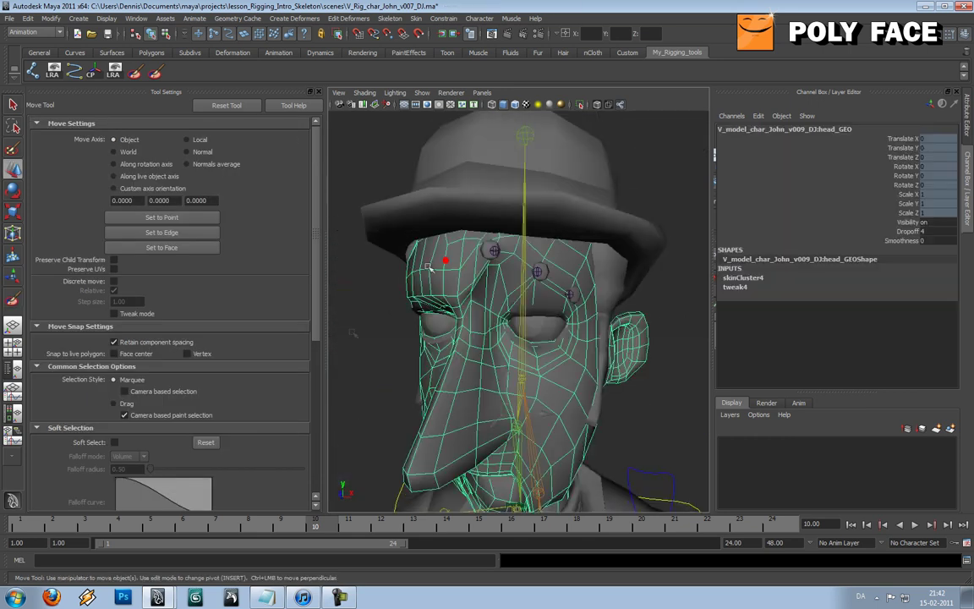
pyautogui.click(192, 520)
pyautogui.hotkey('alt', 'v')
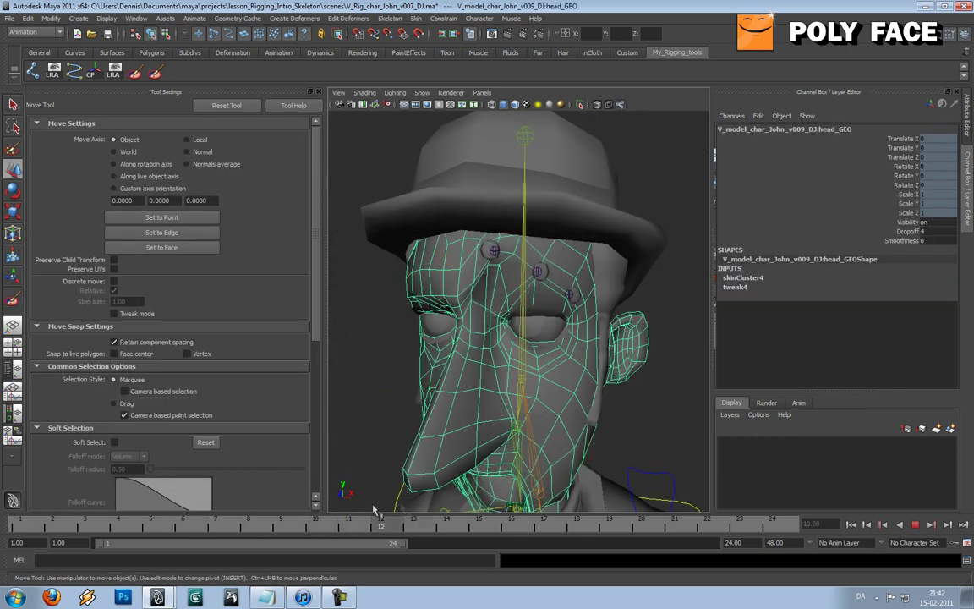
pyautogui.hotkey('alt', 'v')
# Display the head with smooth mesh preview and clear the selection
pyautogui.scroll(3, 448, 345)
pyautogui.moveTo(447, 348)
pyautogui.keyDown('alt'); pyautogui.mouseDown()
pyautogui.moveTo(404, 332)
pyautogui.moveTo(465, 332)
pyautogui.moveTo(428, 365)
pyautogui.moveTo(429, 347)
pyautogui.mouseUp(); pyautogui.keyUp('alt')
pyautogui.press('3')
pyautogui.click(386, 257)
# Play the brow animation on the smoothed head and examine the raised brow from several angles
pyautogui.scroll(-5, 390, 257)
pyautogui.keyDown('alt'); pyautogui.moveTo(391, 258); pyautogui.dragTo(448, 279); pyautogui.keyUp('alt')
pyautogui.scroll(2, 470, 273)
pyautogui.hotkey('alt', 'v')
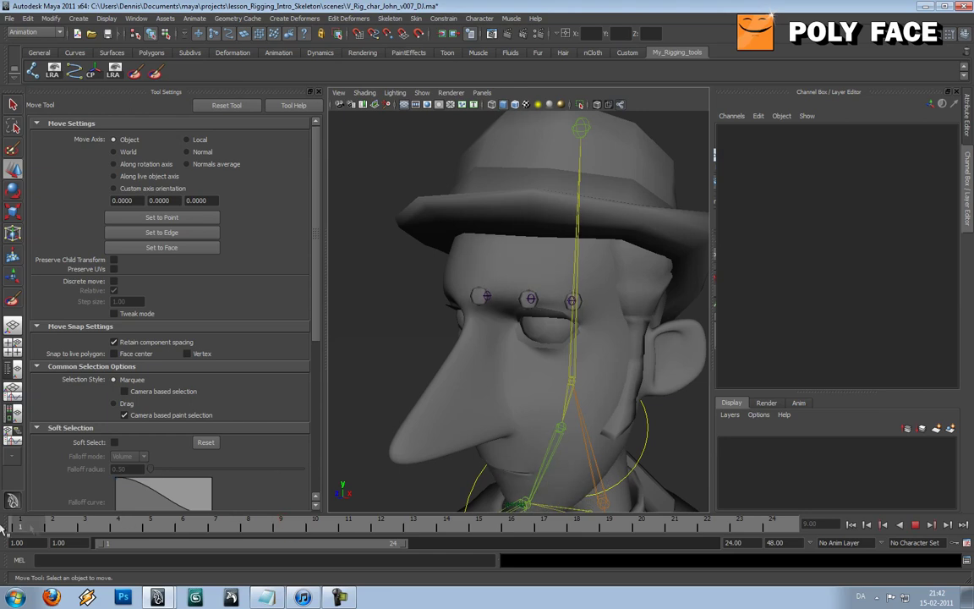
pyautogui.hotkey('alt', 'v')
pyautogui.keyDown('alt'); pyautogui.moveTo(397, 311); pyautogui.dragTo(439, 314); pyautogui.keyUp('alt')
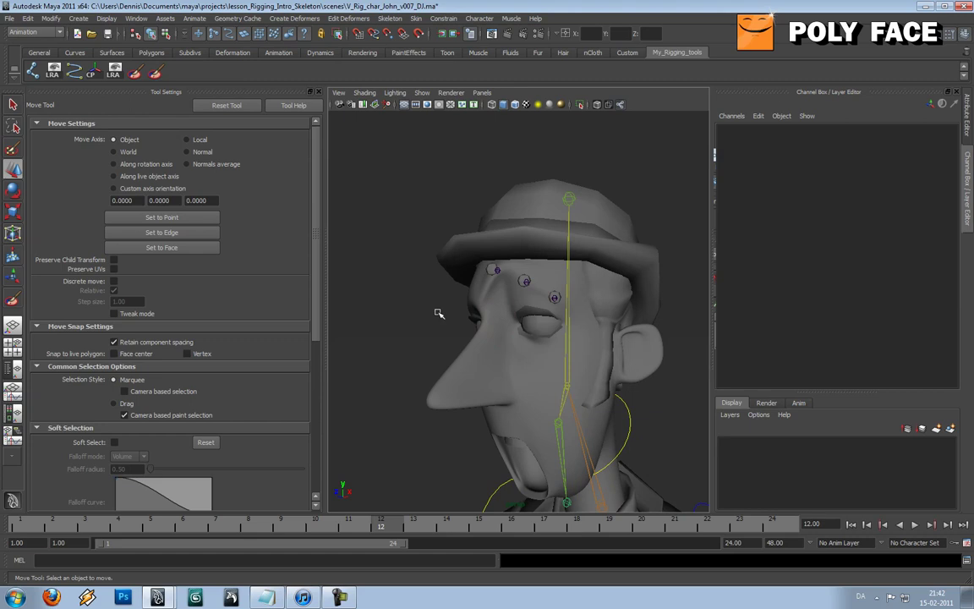
pyautogui.keyDown('alt'); pyautogui.moveTo(437, 293); pyautogui.dragTo(479, 297); pyautogui.keyUp('alt')
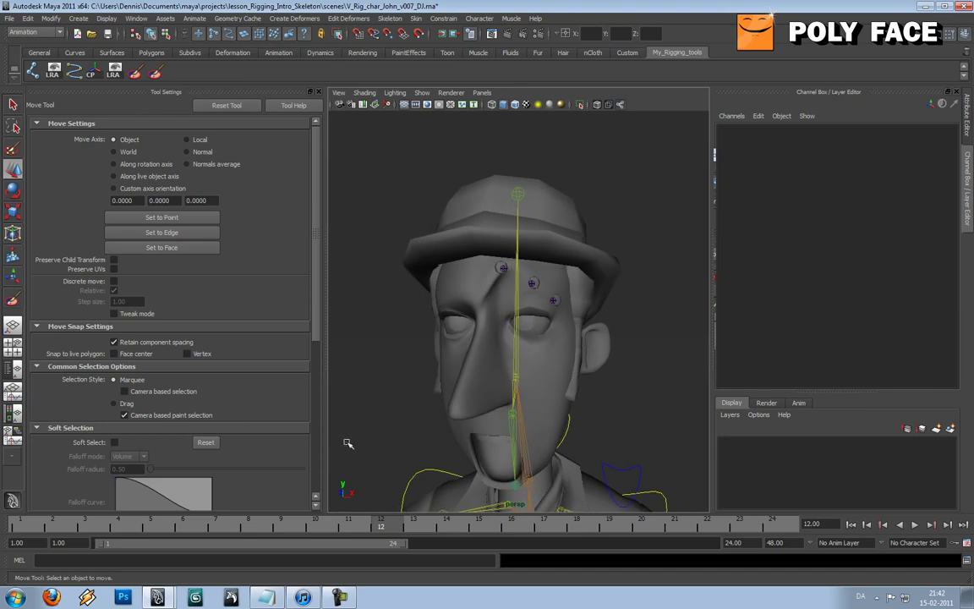
# At frame 1, lower L_Brow_base_CTL to about -1.52 and L_Brow_Mid_CTL to about -0.84 in Translate Y
pyautogui.moveTo(247, 523); pyautogui.dragTo(23, 527)
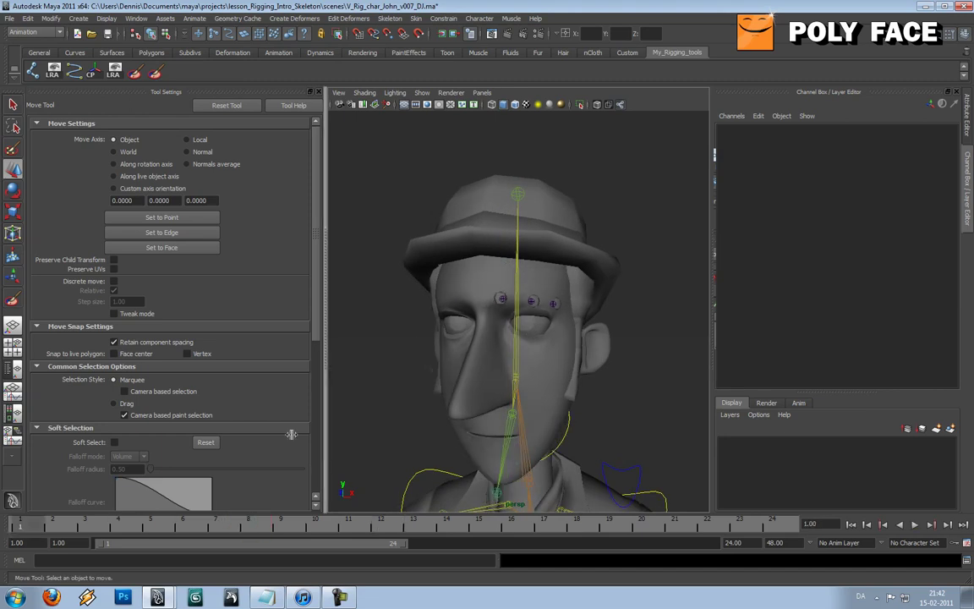
pyautogui.click(502, 294)
pyautogui.moveTo(501, 297); pyautogui.dragTo(496, 312)
pyautogui.scroll(5, 507, 330)
pyautogui.scroll(-1, 507, 330)
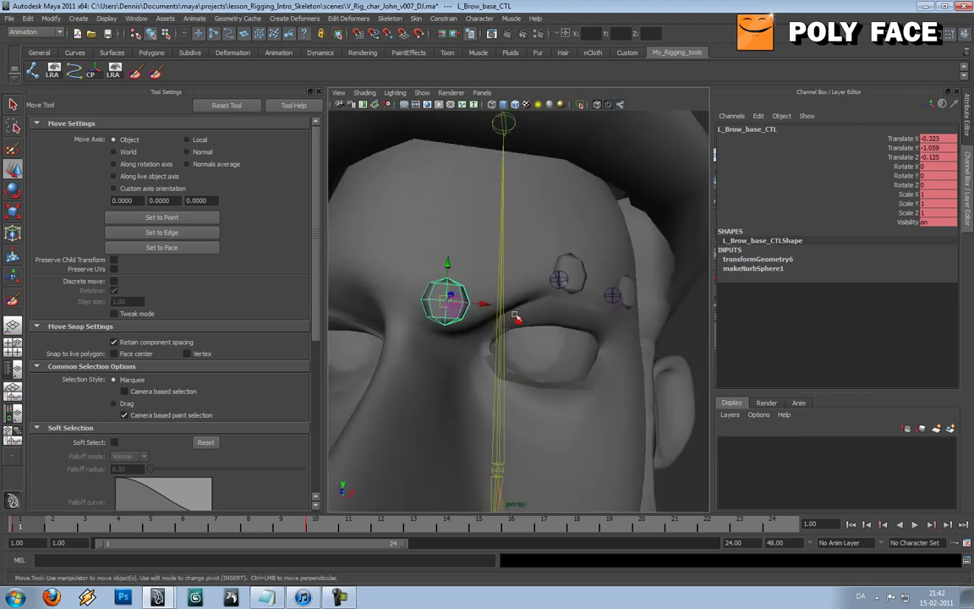
pyautogui.click(581, 255)
pyautogui.moveTo(581, 254); pyautogui.dragTo(574, 277)
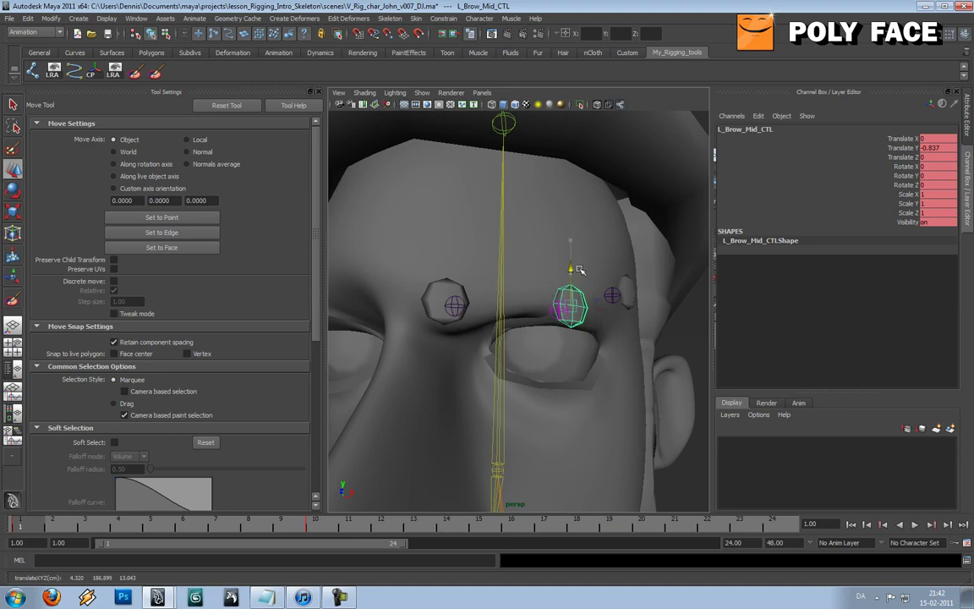
pyautogui.click(446, 284)
pyautogui.moveTo(450, 264); pyautogui.dragTo(450, 288)
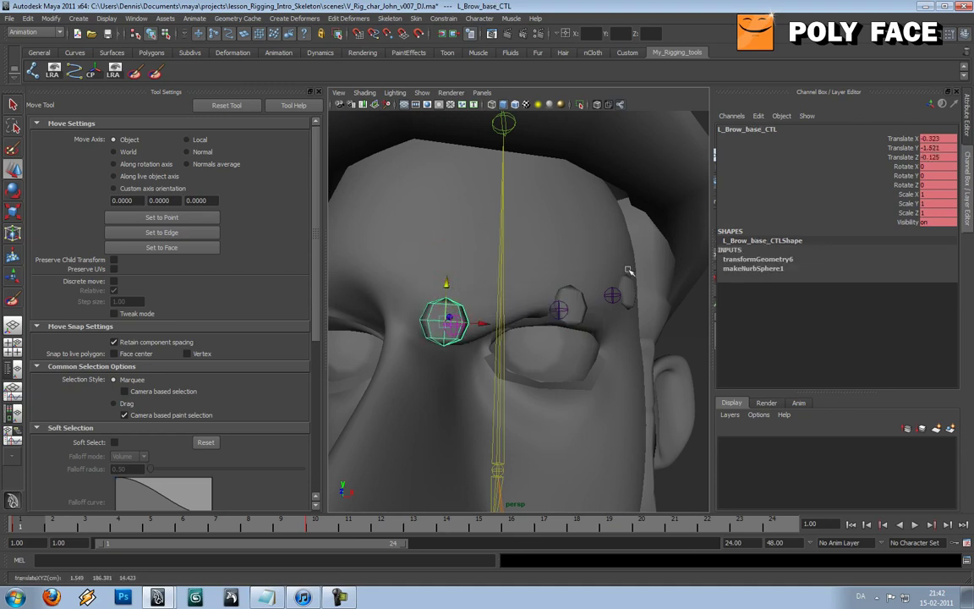
# Raise L_Brow_End_CTL to different heights to test the outer brow, leaving it at about 1.14 in Translate Y
pyautogui.click(624, 281)
pyautogui.moveTo(629, 256); pyautogui.dragTo(459, 261)
pyautogui.keyDown('alt'); pyautogui.moveTo(459, 262); pyautogui.dragTo(519, 281, button='right'); pyautogui.keyUp('alt')
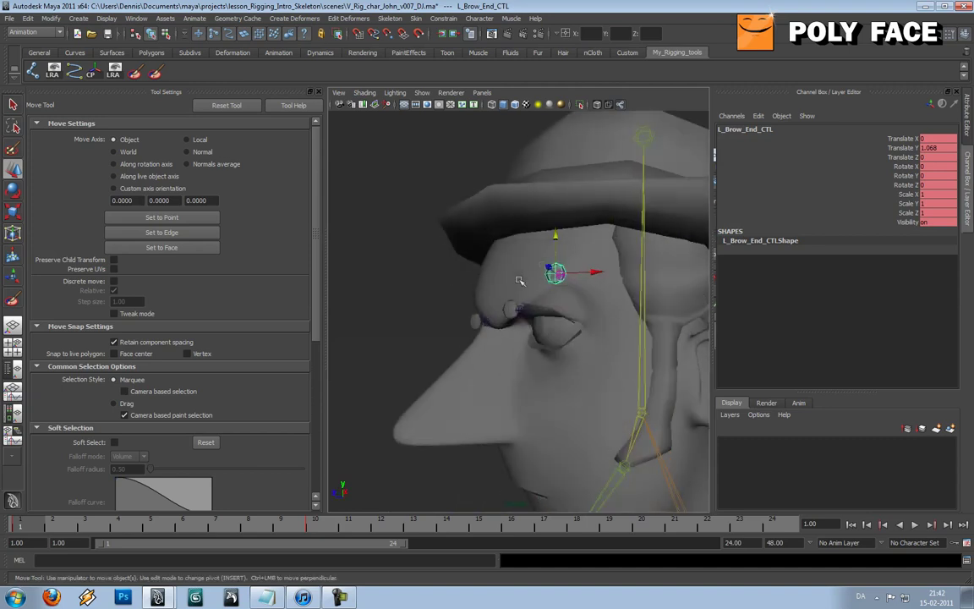
pyautogui.moveTo(556, 237); pyautogui.dragTo(575, 253)
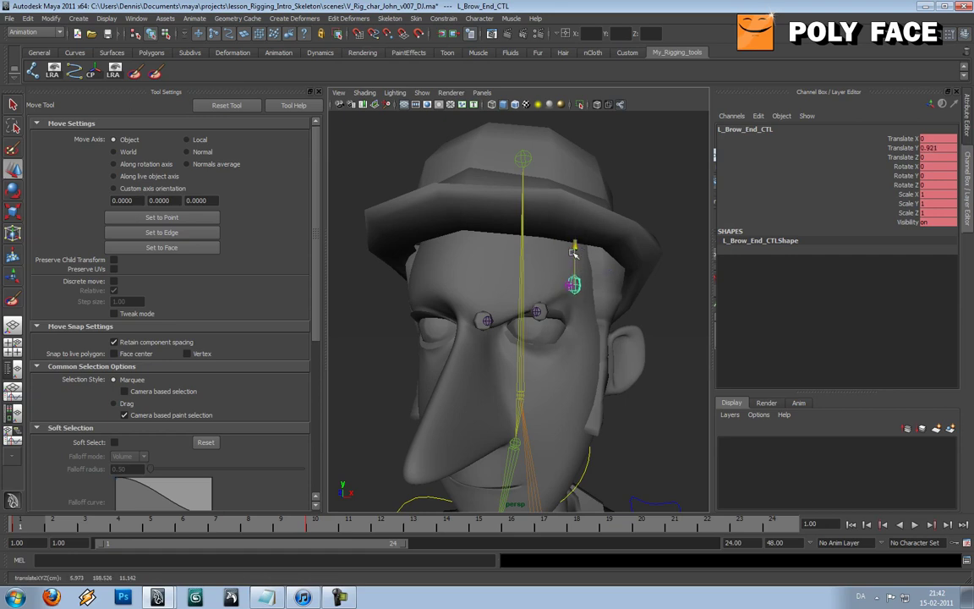
pyautogui.moveTo(573, 227)
pyautogui.mouseDown()
pyautogui.moveTo(573, 265)
pyautogui.moveTo(579, 230)
pyautogui.mouseUp()
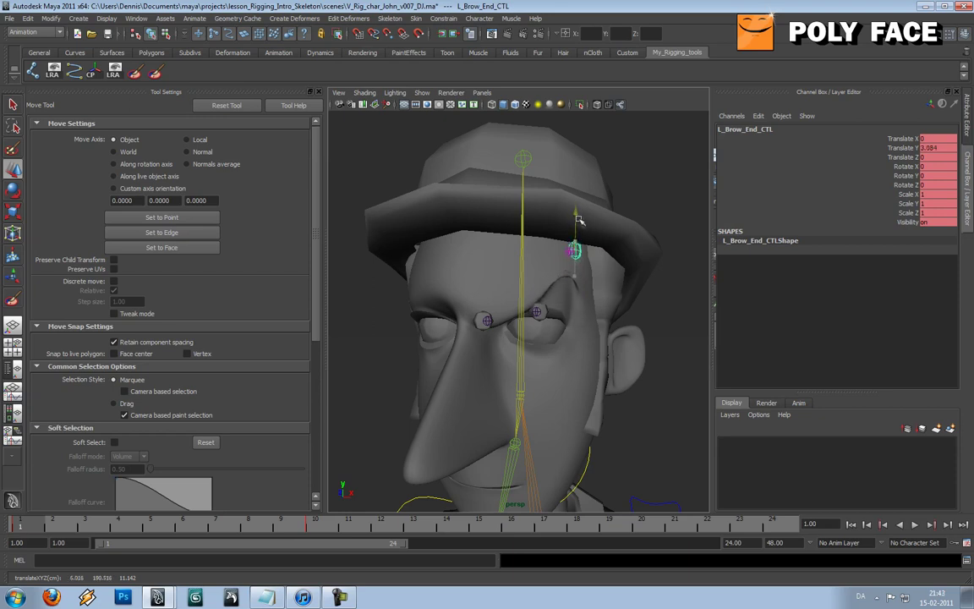
pyautogui.moveTo(586, 218); pyautogui.dragTo(584, 221)
pyautogui.keyDown('alt'); pyautogui.moveTo(584, 222); pyautogui.dragTo(573, 240); pyautogui.keyUp('alt')
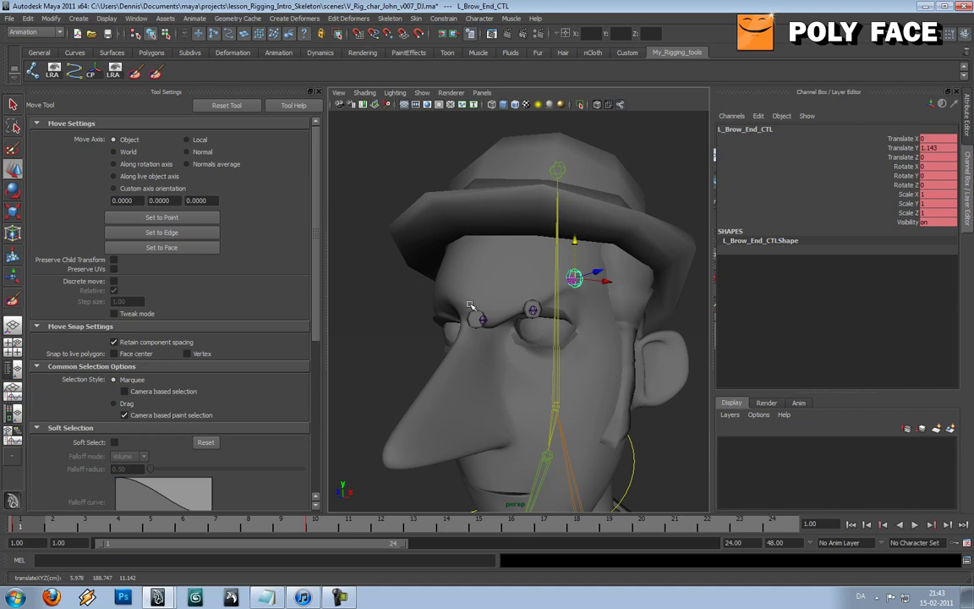
# Undo the test moves of the three left brow controls
pyautogui.keyDown('alt'); pyautogui.moveTo(457, 308); pyautogui.dragTo(427, 299); pyautogui.keyUp('alt')
pyautogui.hotkey('ctrl', 'z')
pyautogui.hotkey('ctrl', 'z')
pyautogui.hotkey('ctrl', 'z')
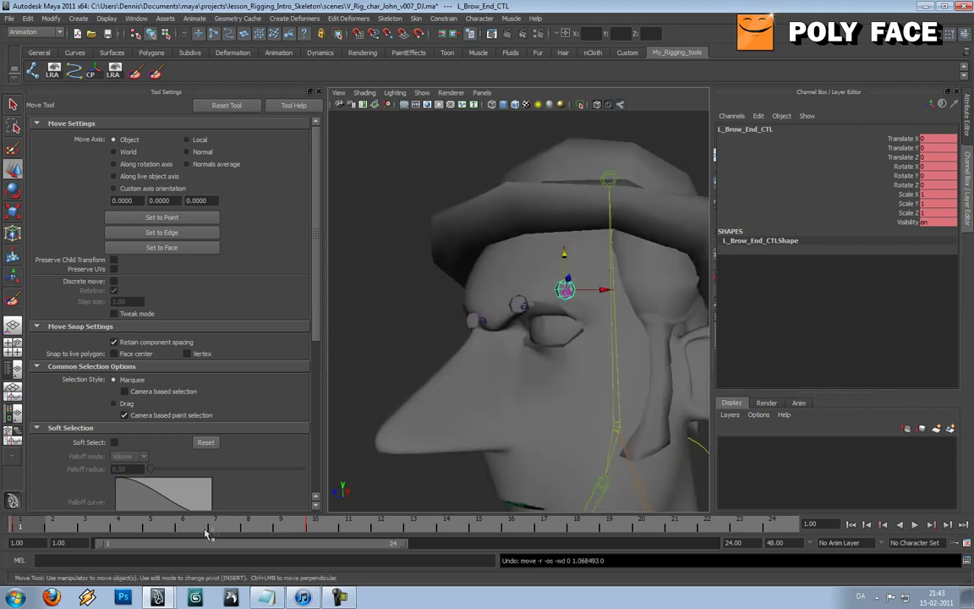
pyautogui.hotkey('ctrl', 'z')
pyautogui.hotkey('ctrl', 'z')
# Clear the selection and close the tool settings to enlarge the view of the face
pyautogui.click(400, 338)
pyautogui.keyDown('alt'); pyautogui.moveTo(401, 338); pyautogui.dragTo(529, 324); pyautogui.keyUp('alt')
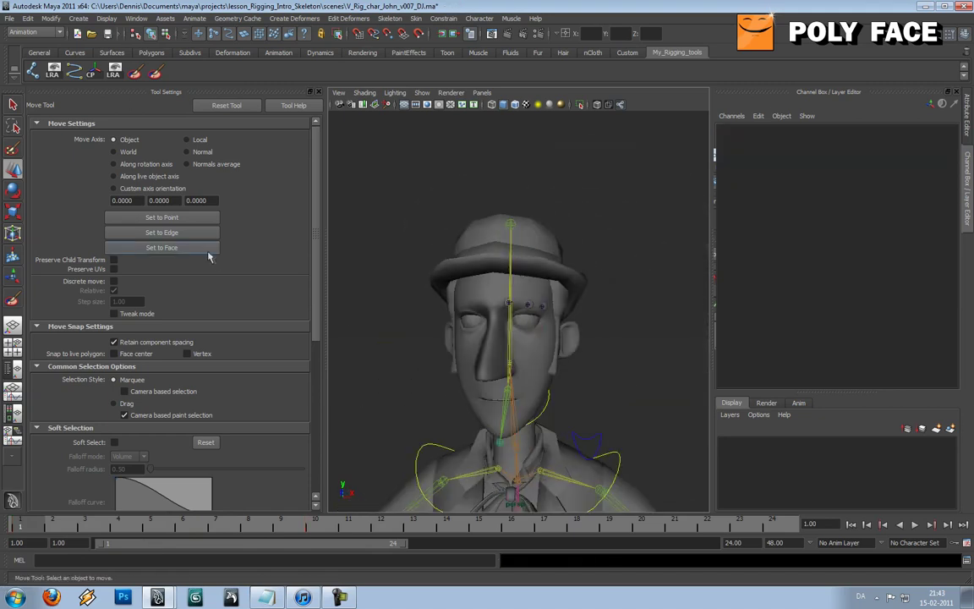
pyautogui.click(318, 91)
pyautogui.scroll(4, 299, 254)
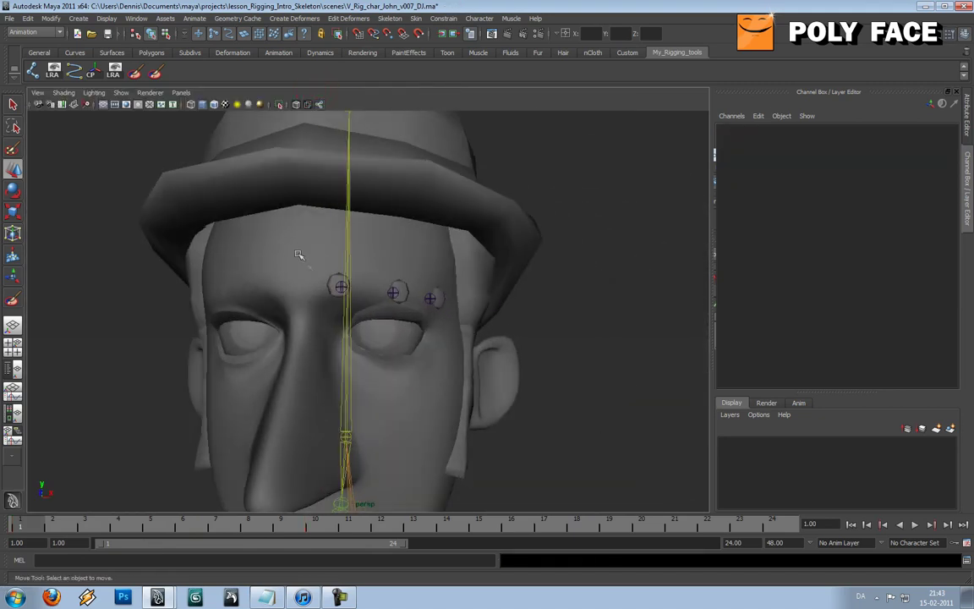
# Select the base, middle and end left brow controls and delete their keys at frame 10
pyautogui.click(337, 279)
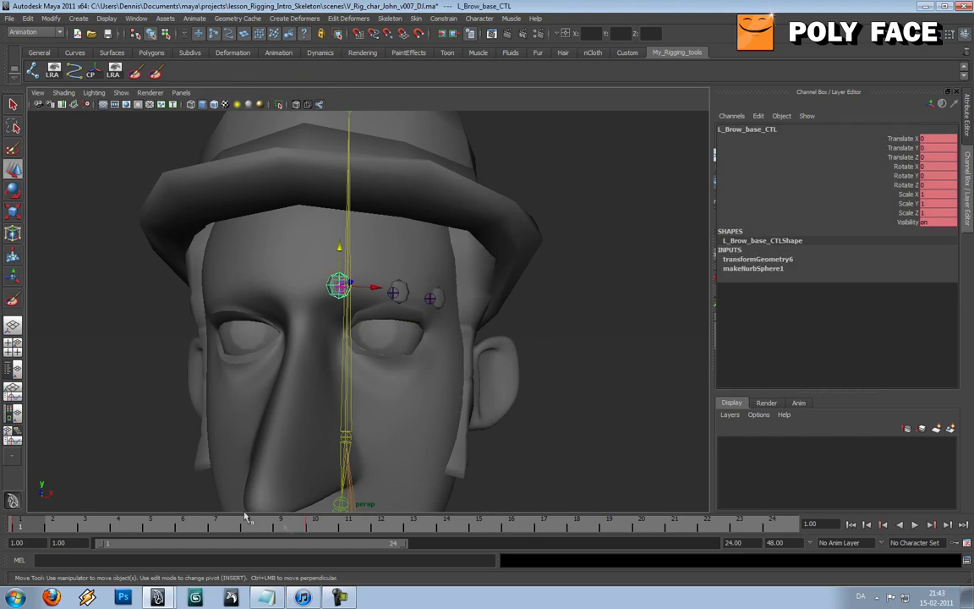
pyautogui.keyDown('shift'); pyautogui.click(394, 292); pyautogui.keyUp('shift')
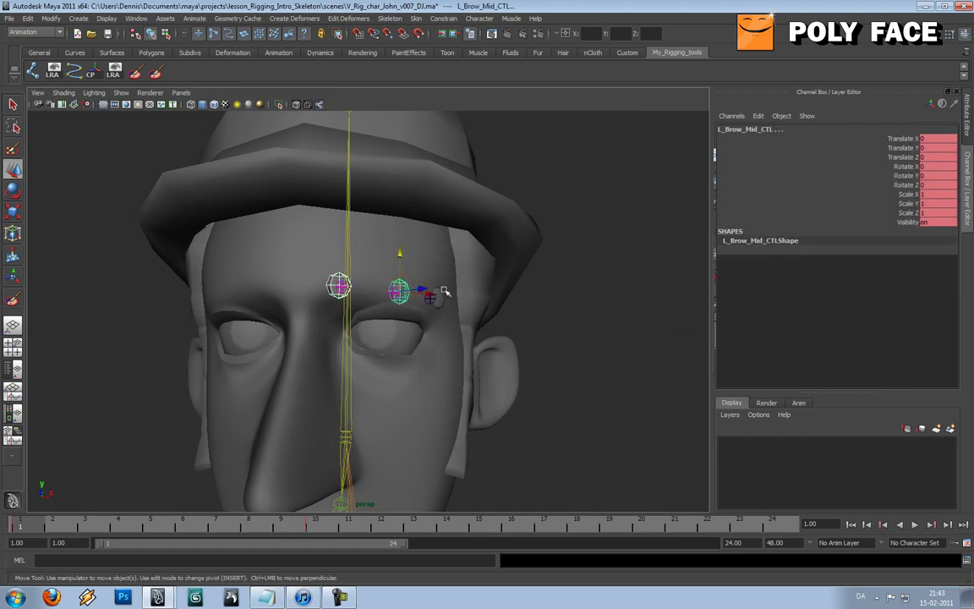
pyautogui.keyDown('shift'); pyautogui.click(433, 297); pyautogui.keyUp('shift')
pyautogui.rightClick(320, 522)
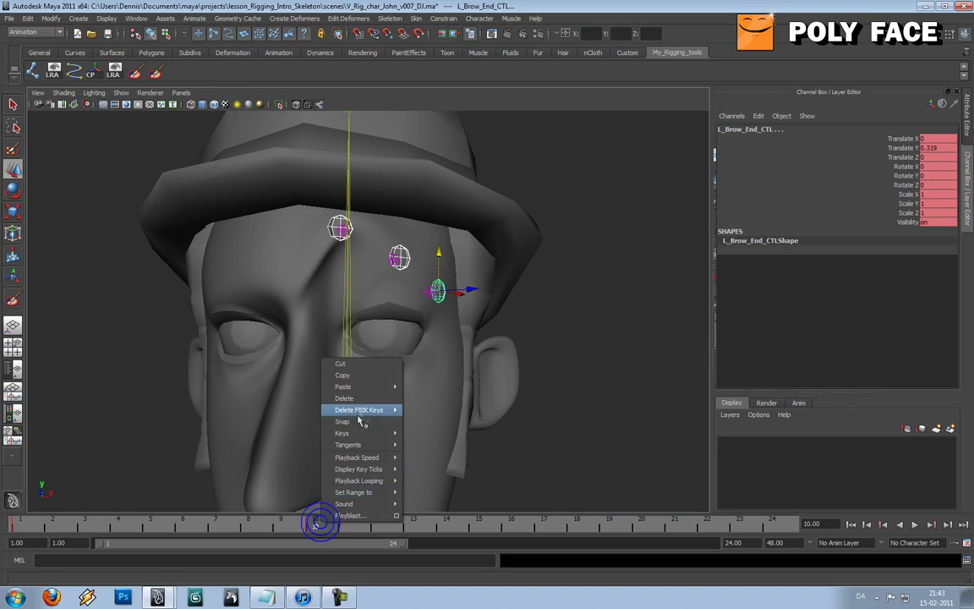
pyautogui.click(361, 404)
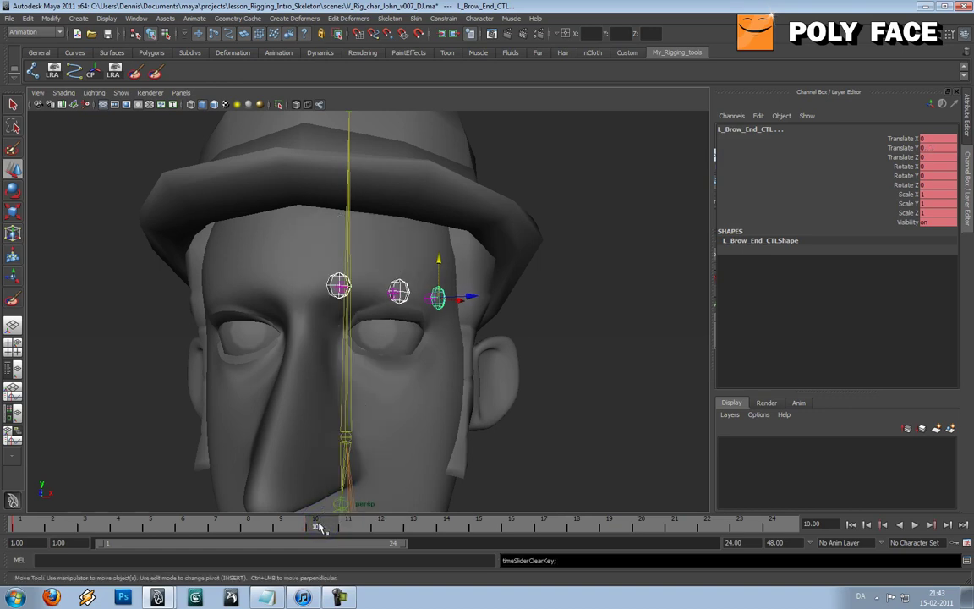
# Delete the keys of the three left brow controls at frame 1 and clear the selection
pyautogui.click(18, 525)
pyautogui.rightClick(25, 528)
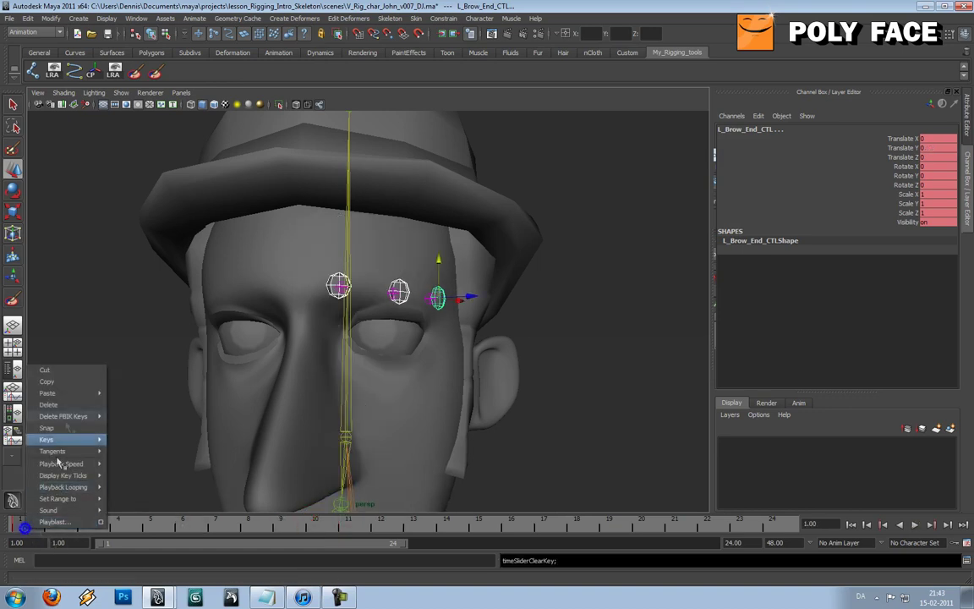
pyautogui.click(67, 406)
pyautogui.click(119, 341)
# In the front view, draw a closed linear CV curve beside the head as an upright rectangle, one grid square wide and five tall
pyautogui.scroll(-5, 216, 355)
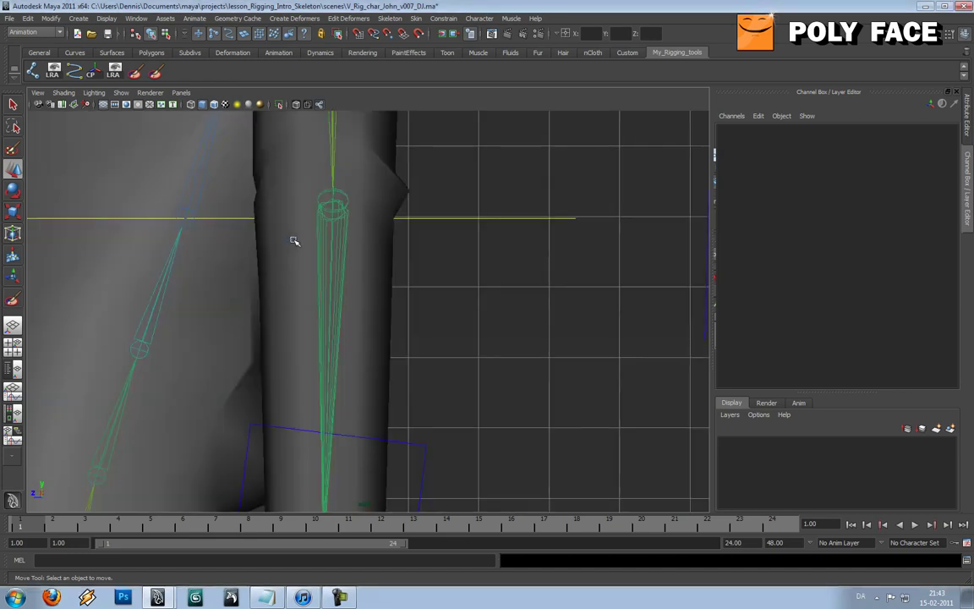
pyautogui.scroll(-8, 320, 268)
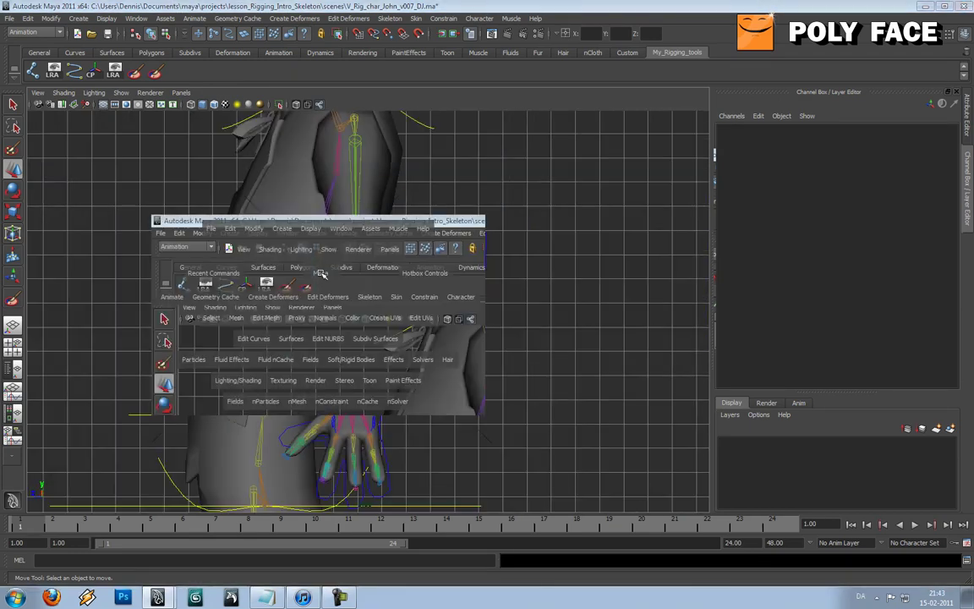
pyautogui.moveTo(319, 282); pyautogui.dragTo(315, 296)
pyautogui.keyDown('alt'); pyautogui.moveTo(271, 233); pyautogui.dragTo(437, 305, button='middle'); pyautogui.keyUp('alt')
pyautogui.scroll(6, 423, 296)
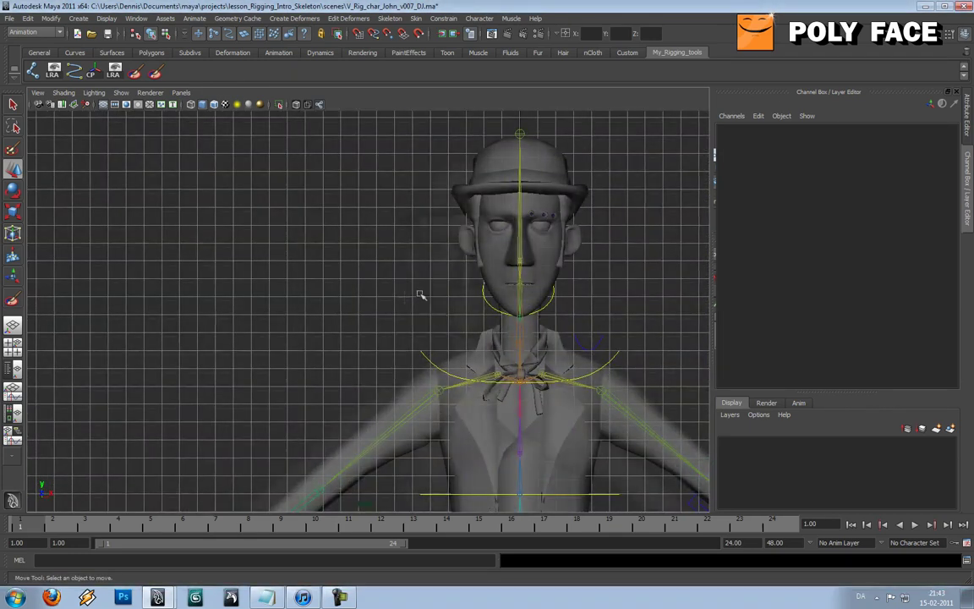
pyautogui.keyDown('alt'); pyautogui.moveTo(373, 141); pyautogui.dragTo(218, 211, button='middle'); pyautogui.keyUp('alt')
pyautogui.click(135, 19)
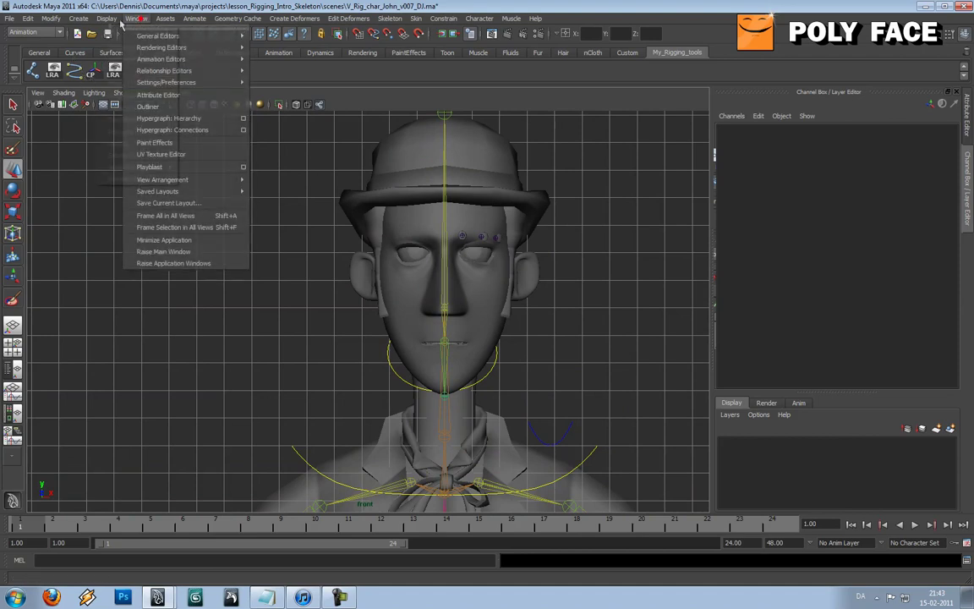
pyautogui.moveTo(77, 21)
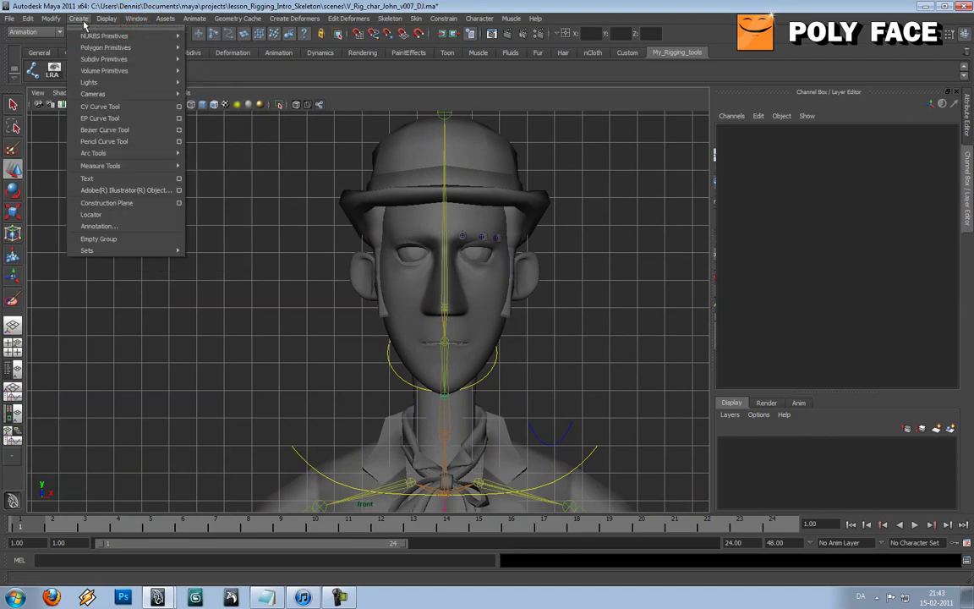
pyautogui.click(178, 108)
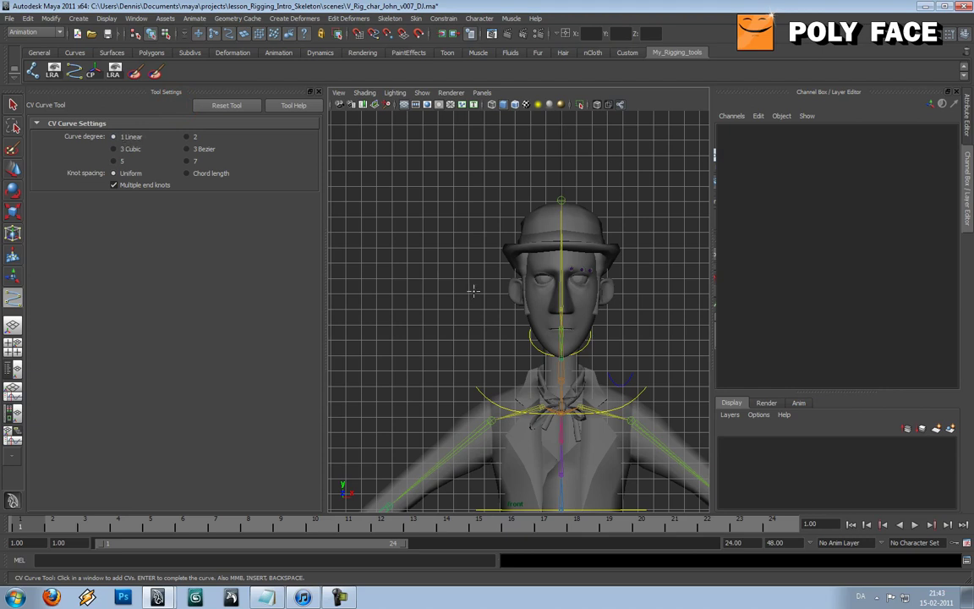
pyautogui.scroll(4, 511, 296)
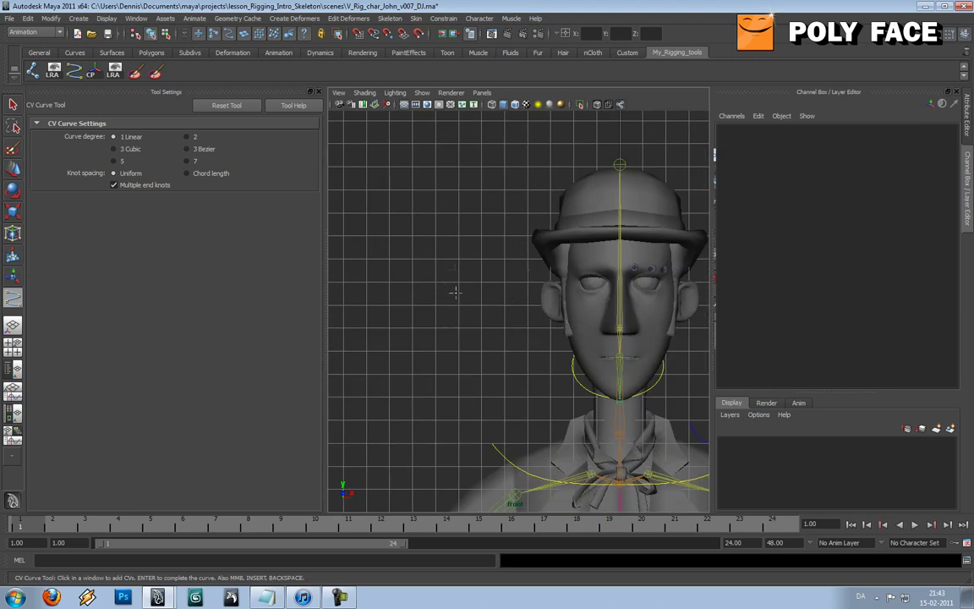
pyautogui.click(436, 212)
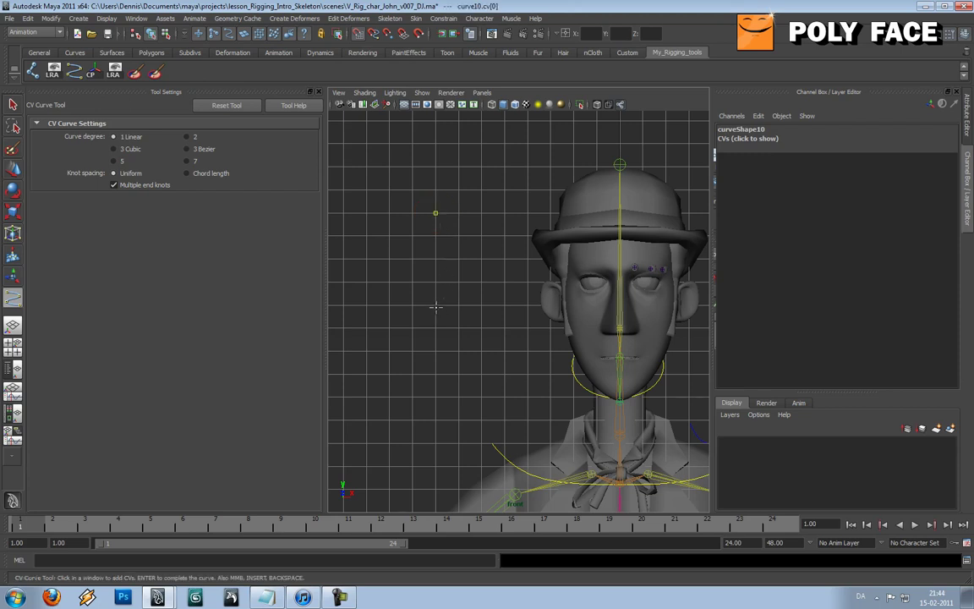
pyautogui.click(435, 328)
pyautogui.click(457, 328)
pyautogui.click(459, 213)
pyautogui.click(434, 212)
pyautogui.press('w')
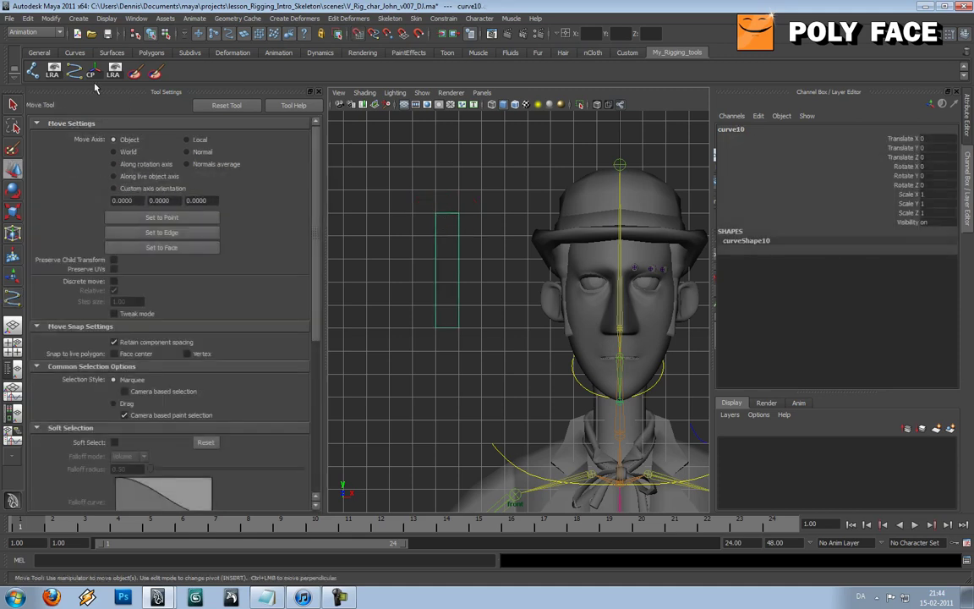
# Create a small NURBS circle inside the rectangle and centre it at about X -22.505, Y 187.506
pyautogui.click(78, 17)
pyautogui.moveTo(108, 19)
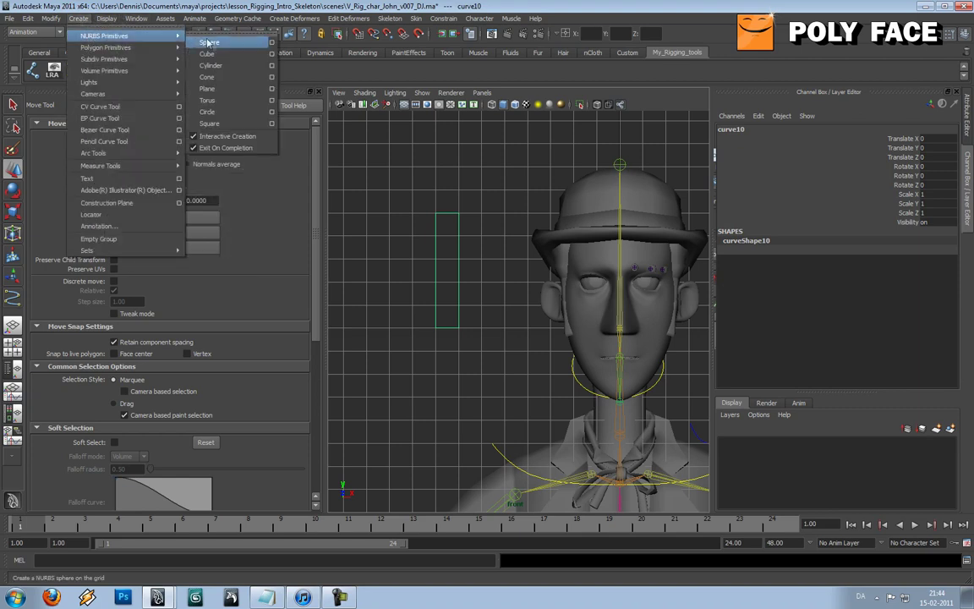
pyautogui.click(245, 111)
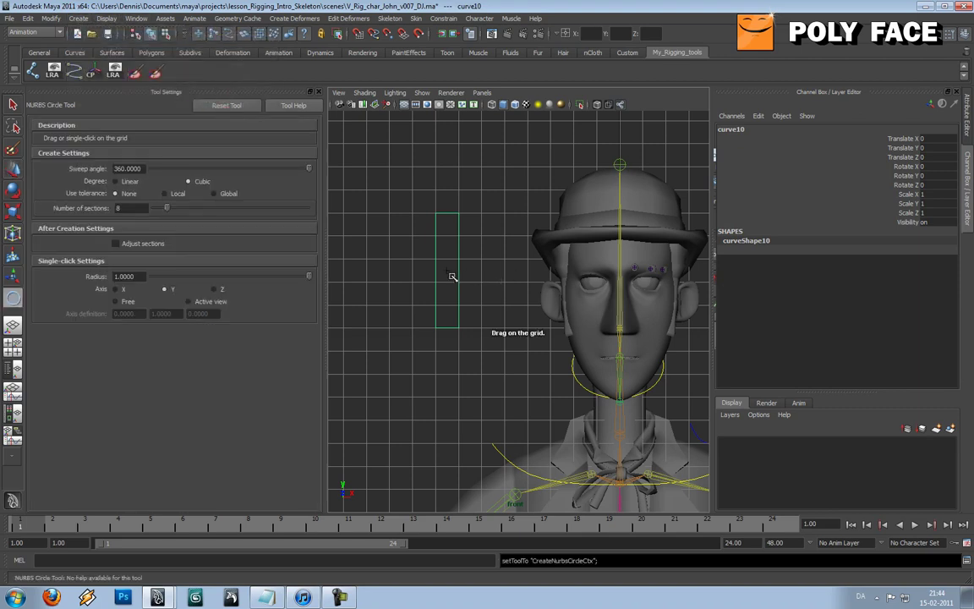
pyautogui.moveTo(445, 271); pyautogui.dragTo(453, 271)
pyautogui.press('w')
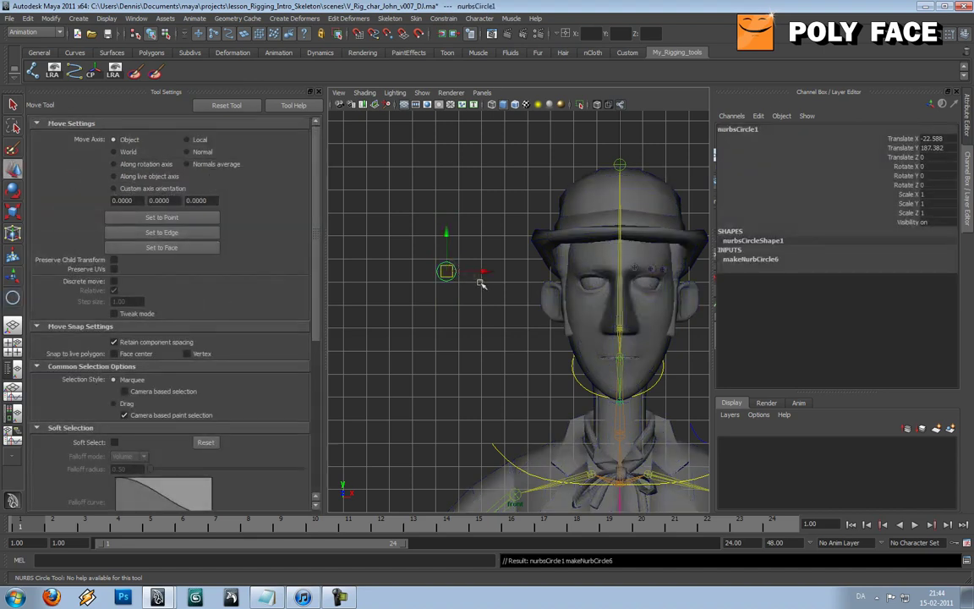
pyautogui.scroll(5, 505, 252)
pyautogui.keyDown('alt'); pyautogui.moveTo(453, 256); pyautogui.dragTo(505, 287, button='middle'); pyautogui.keyUp('alt')
pyautogui.moveTo(440, 267); pyautogui.dragTo(441, 264)
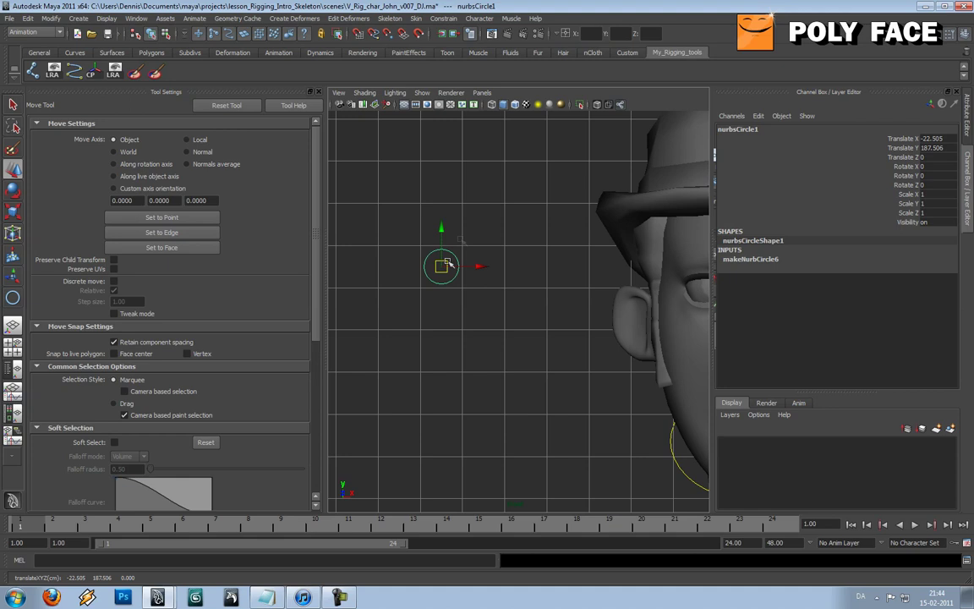
# Select the rectangle curve, show a widened Outliner beside the perspective view and close the tool settings
pyautogui.moveTo(471, 209); pyautogui.dragTo(439, 227)
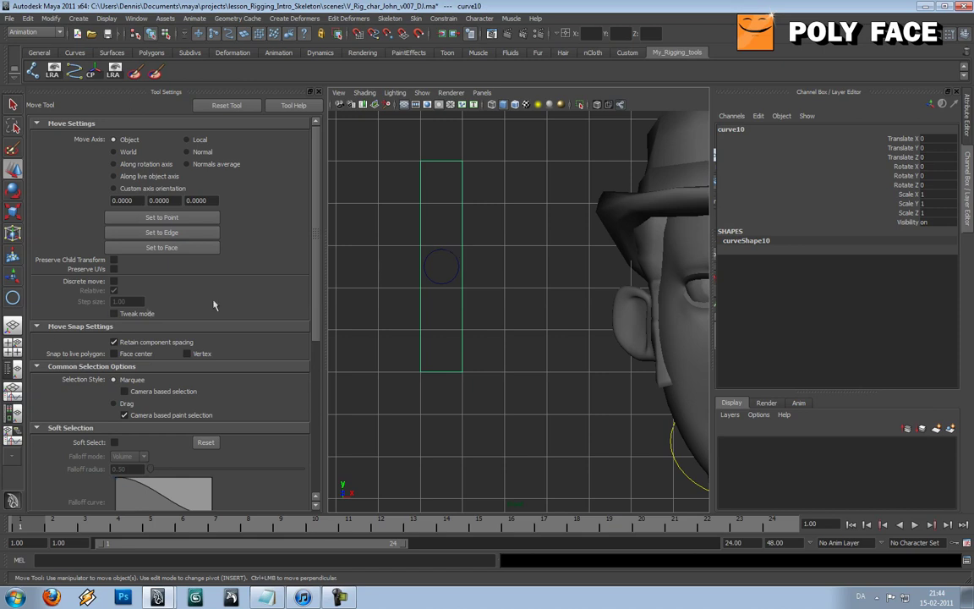
pyautogui.click(13, 334)
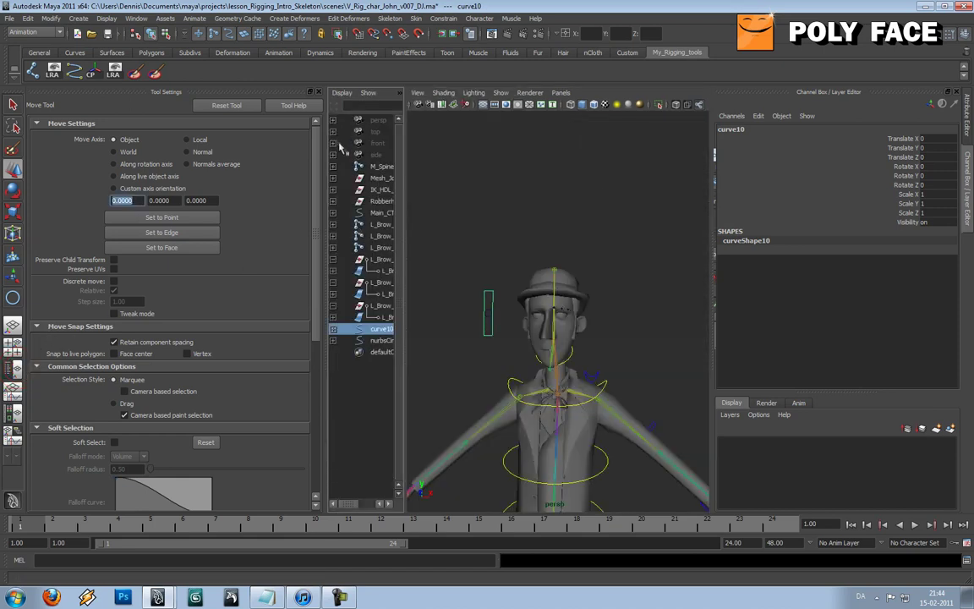
pyautogui.click(318, 91)
pyautogui.moveTo(105, 238); pyautogui.dragTo(247, 221)
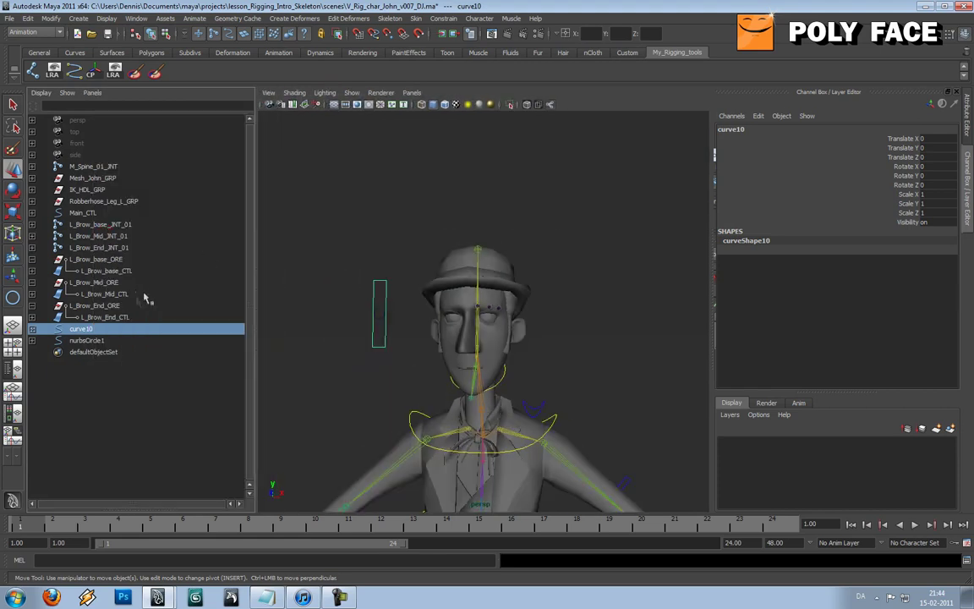
# Rename the rectangle curve to L_Brow_Base_CTLHolder
pyautogui.doubleClick(105, 330)
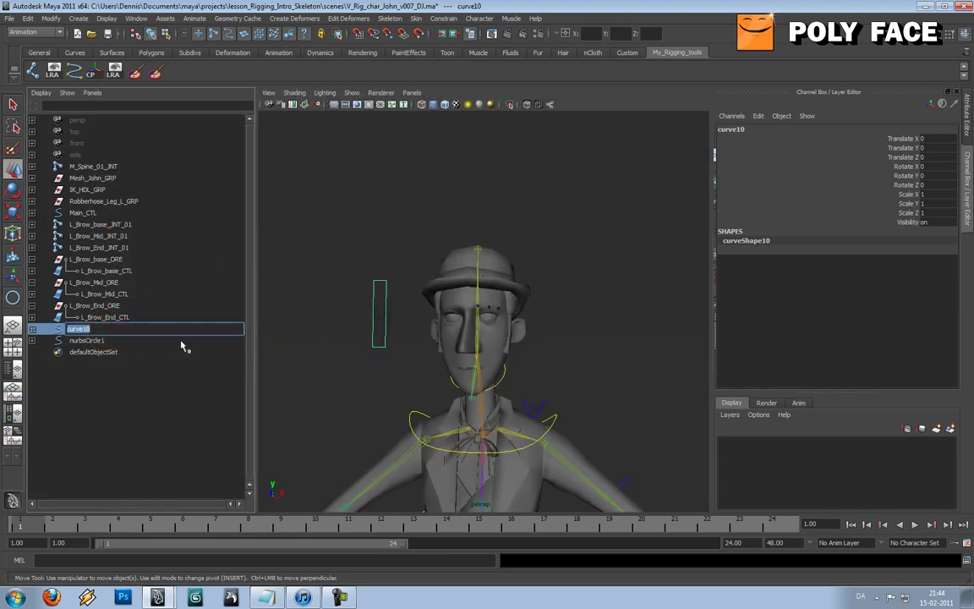
pyautogui.write('L_Brow')
pyautogui.write('_Base')
pyautogui.write('_')
pyautogui.write('BoxH')
pyautogui.write('older_')
pyautogui.press('BackSpace')
pyautogui.press('BackSpace')
pyautogui.press('BackSpace')
pyautogui.press('BackSpace')
pyautogui.press('BackSpace')
pyautogui.press('BackSpace')
pyautogui.press('BackSpace')
pyautogui.press('BackSpace')
pyautogui.press('BackSpace')
pyautogui.write('Holder_')
pyautogui.write('CTL')
pyautogui.press('BackSpace')
pyautogui.press('BackSpace')
pyautogui.press('BackSpace')
pyautogui.press('BackSpace')
pyautogui.press('BackSpace')
pyautogui.press('BackSpace')
pyautogui.press('BackSpace')
pyautogui.press('BackSpace')
pyautogui.press('BackSpace')
pyautogui.press('BackSpace')
pyautogui.write('CTLHolder')
pyautogui.press('Return')
# Rename the NURBS circle to L_Brow_Base_box_CTL
pyautogui.click(113, 341)
pyautogui.doubleClick(114, 340)
pyautogui.write('L_Brow_Base_CTL')
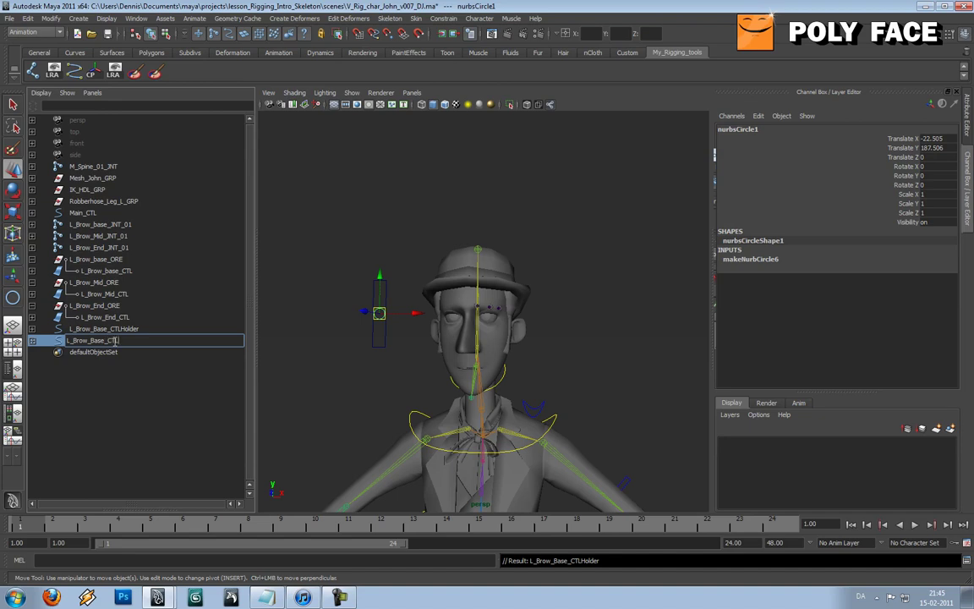
pyautogui.write('Box')
pyautogui.press('Return')
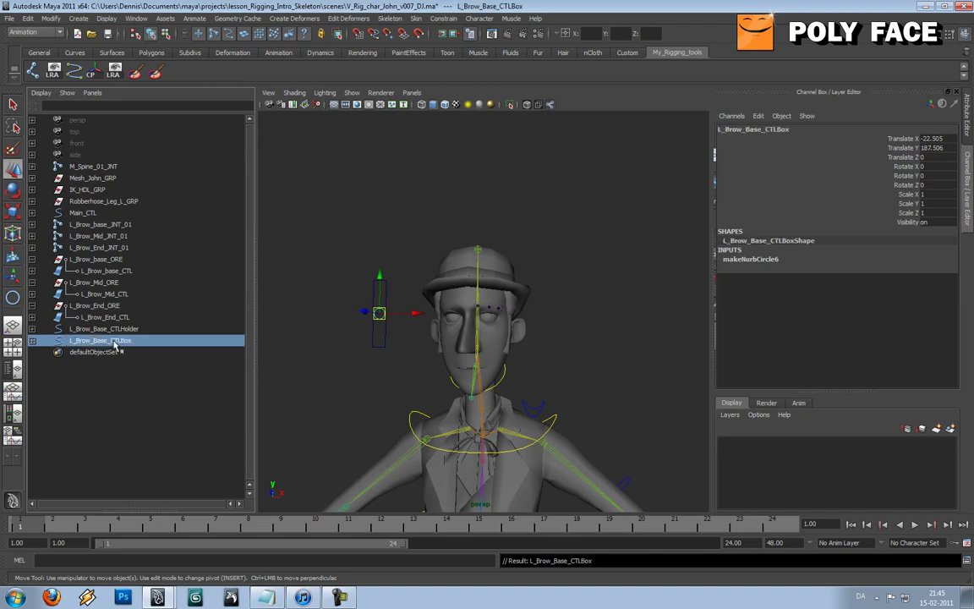
pyautogui.doubleClick(115, 341)
pyautogui.click(141, 340)
pyautogui.press('BackSpace')
pyautogui.press('BackSpace')
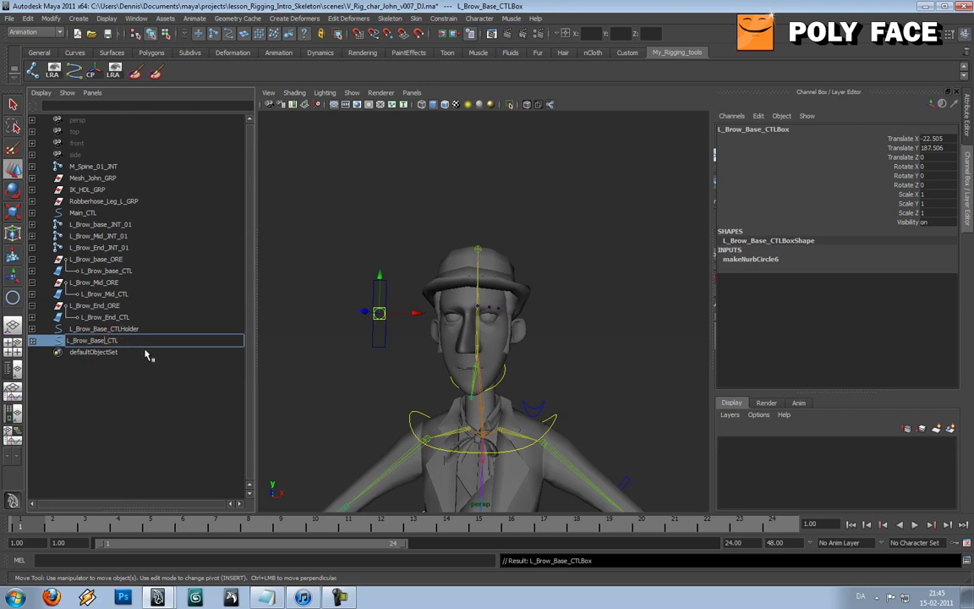
pyautogui.press('Return')
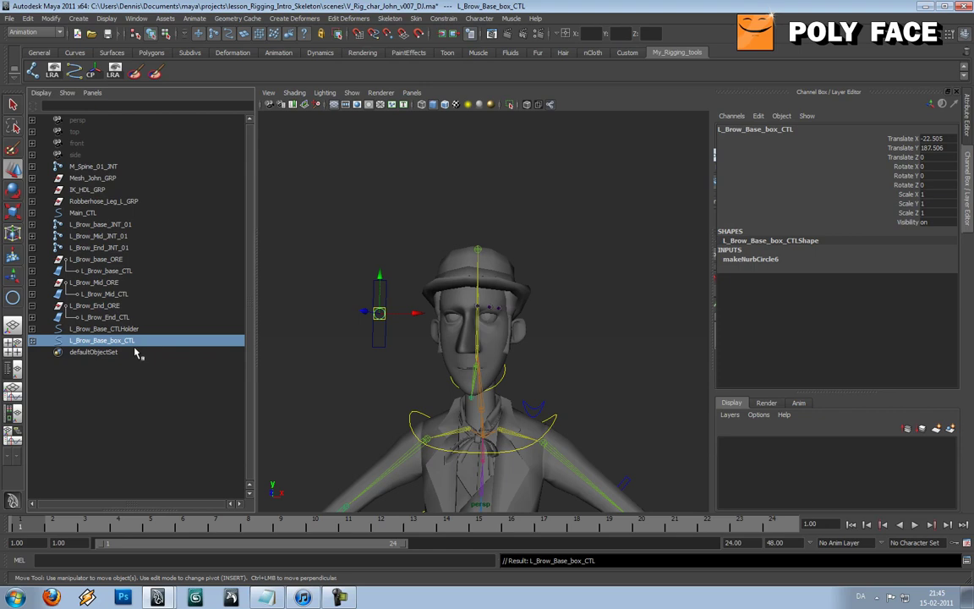
# Parent L_Brow_Base_box_CTL under L_Brow_Base_CTLHolder
pyautogui.click(51, 19)
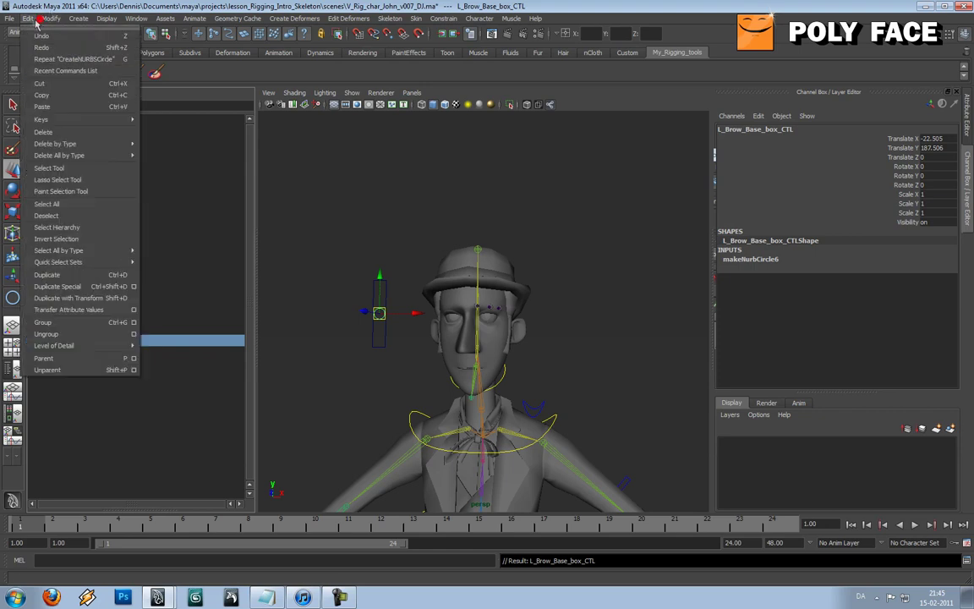
pyautogui.click(68, 3)
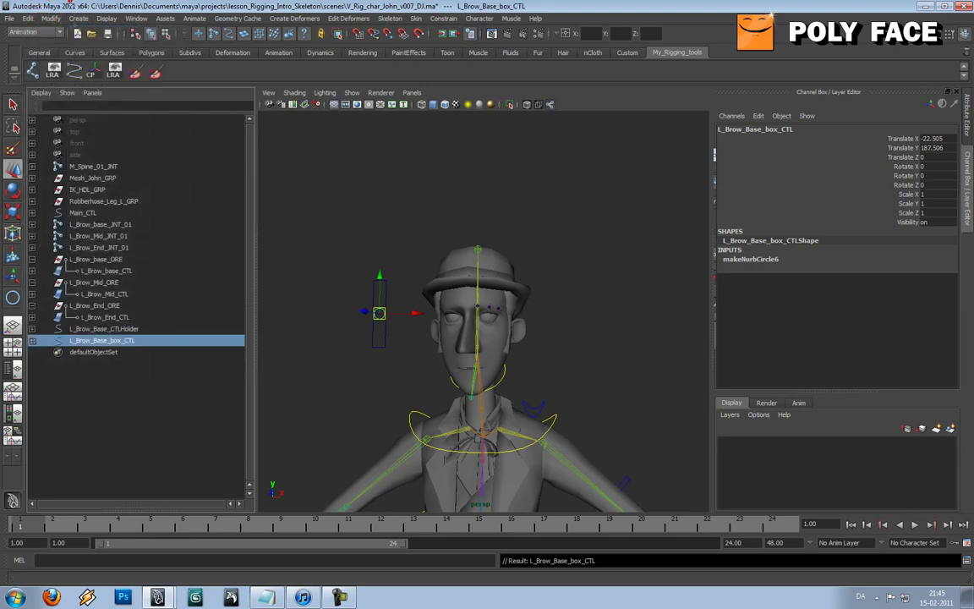
pyautogui.moveTo(118, 345); pyautogui.dragTo(118, 335, button='middle')
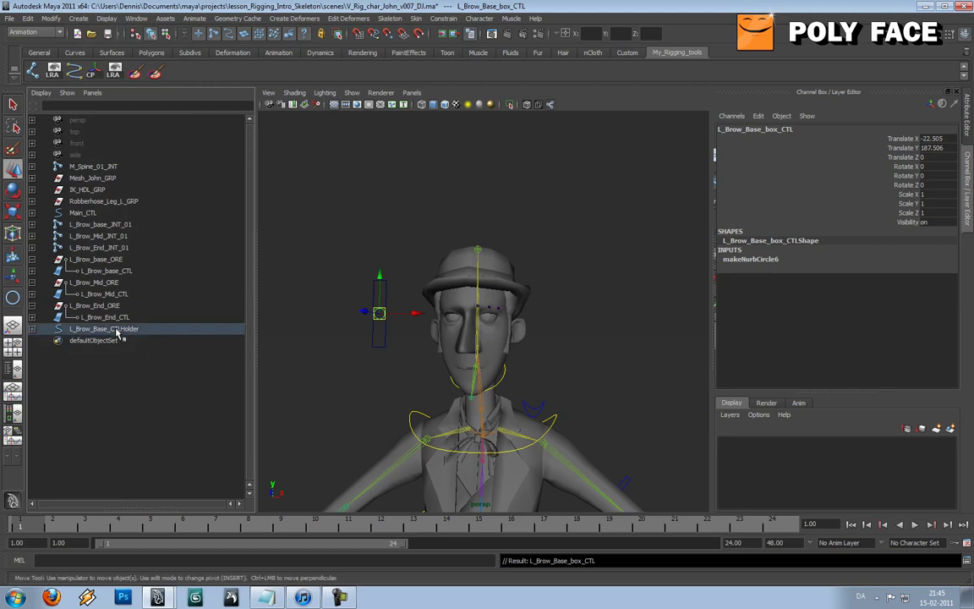
# Center the pivot of L_Brow_Base_CTLHolder, then test it with sideways moves and undo them
pyautogui.click(99, 330)
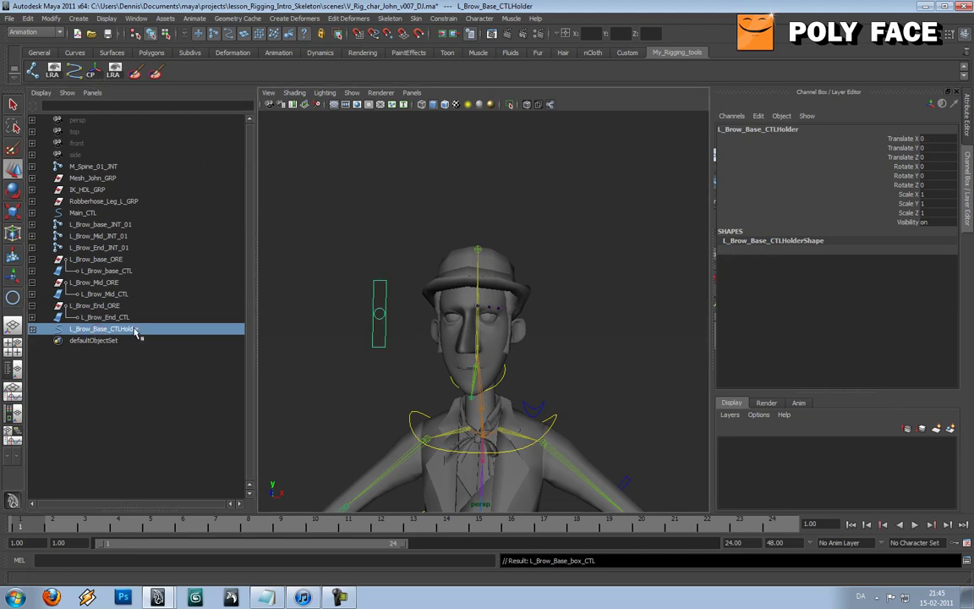
pyautogui.click(91, 76)
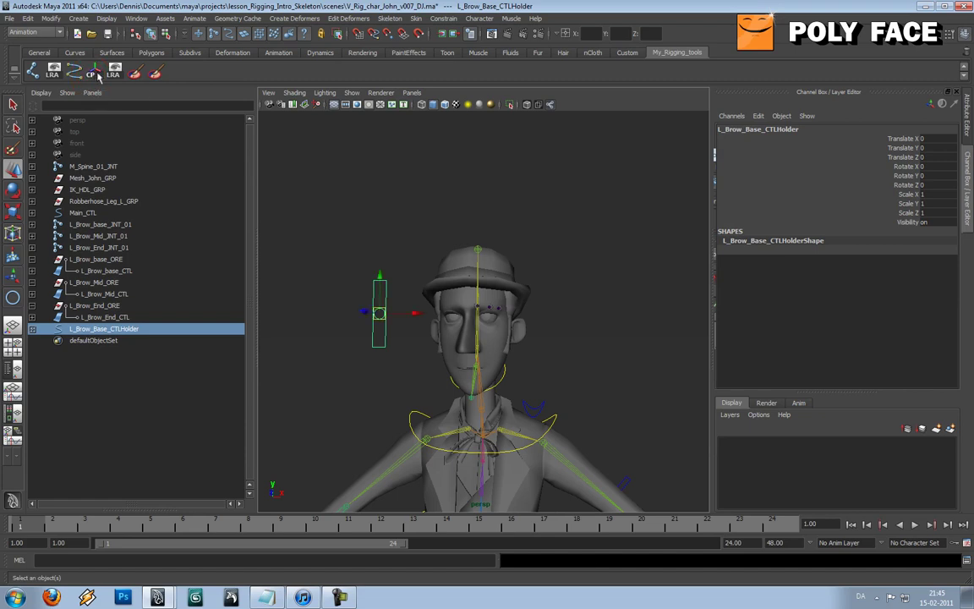
pyautogui.click(78, 17)
pyautogui.moveTo(51, 18)
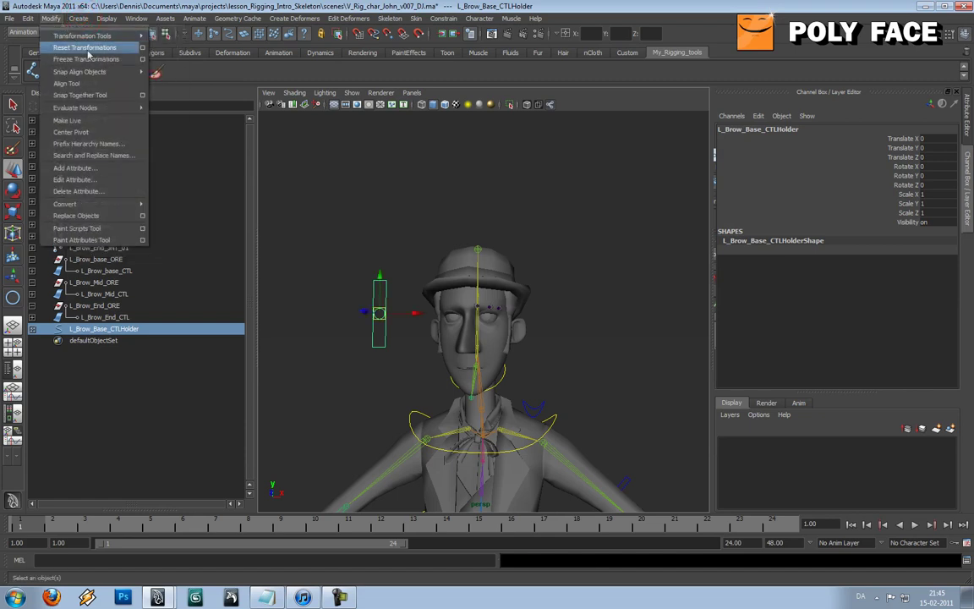
pyautogui.click(85, 132)
pyautogui.moveTo(413, 315); pyautogui.dragTo(402, 311)
pyautogui.hotkey('ctrl', 'z')
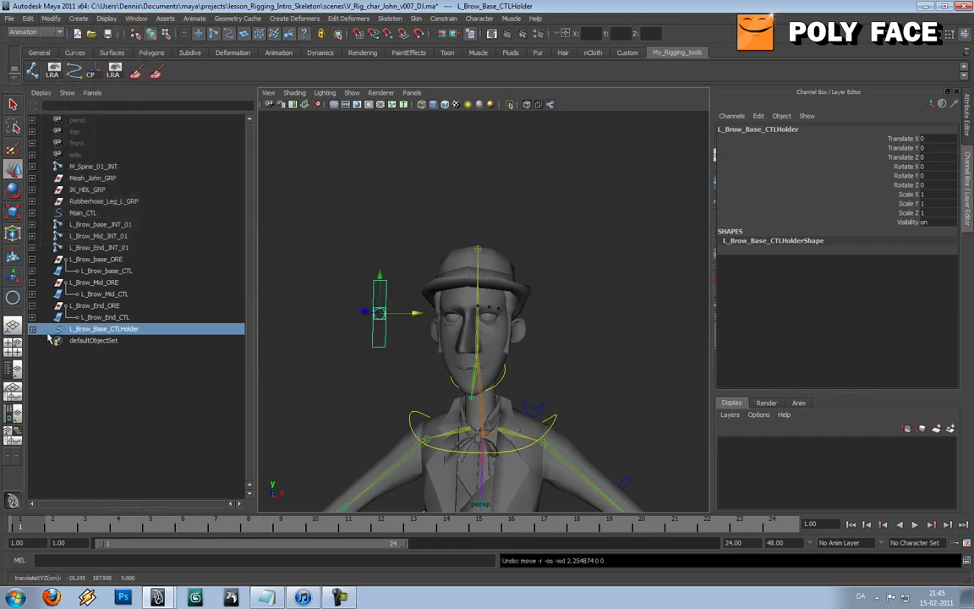
pyautogui.click(373, 311)
pyautogui.hotkey('ctrl', 'z')
# Select L_Brow_Base_box_CTL under its holder, undo a test move upward and freeze its transformations
pyautogui.click(32, 329)
pyautogui.click(112, 352)
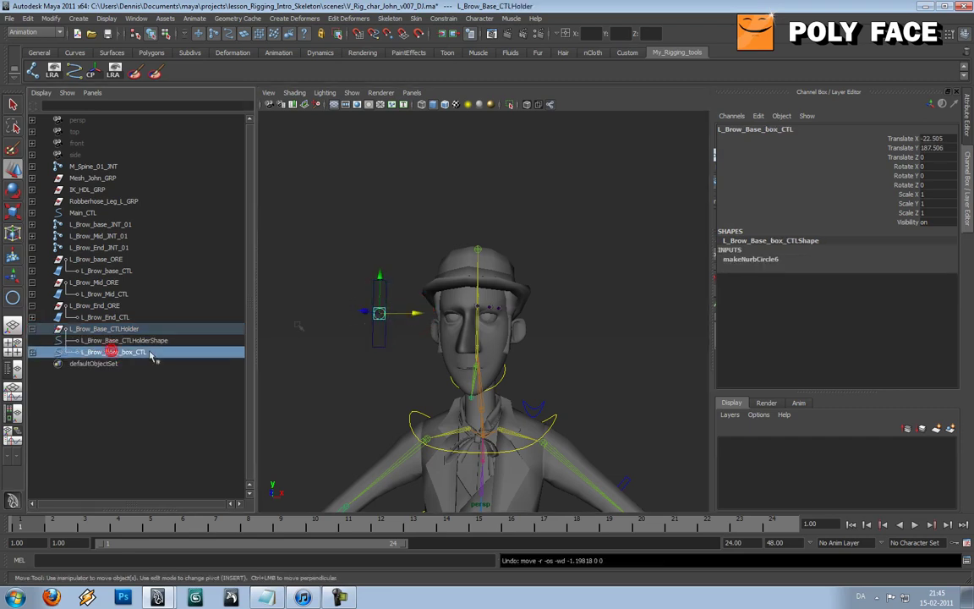
pyautogui.moveTo(384, 277); pyautogui.dragTo(384, 245)
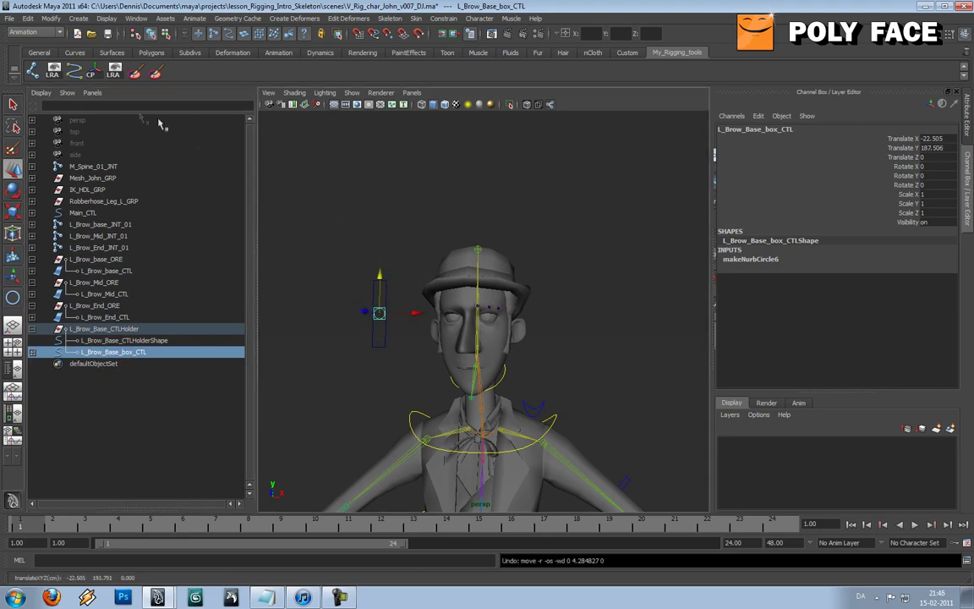
pyautogui.click(51, 18)
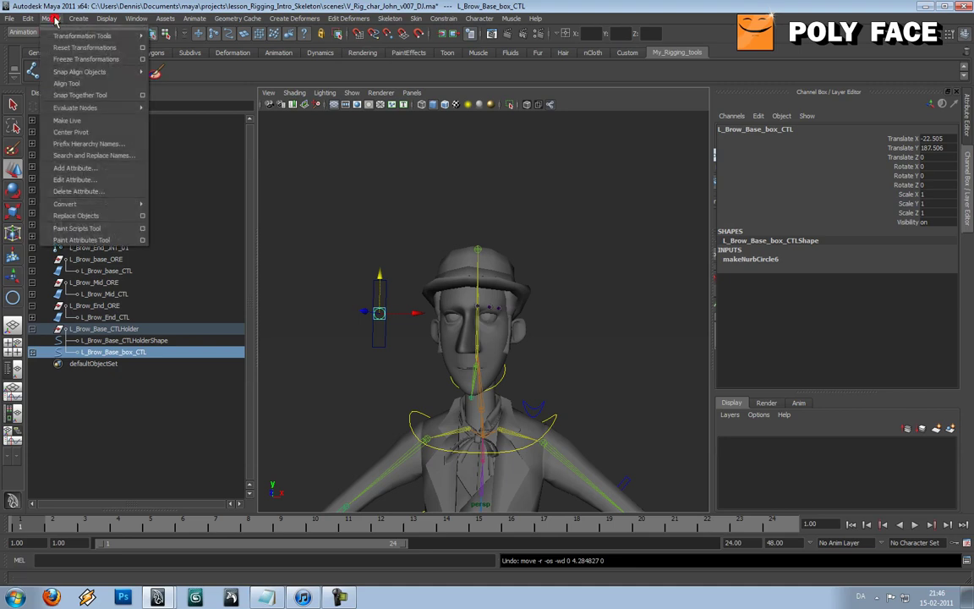
pyautogui.click(66, 59)
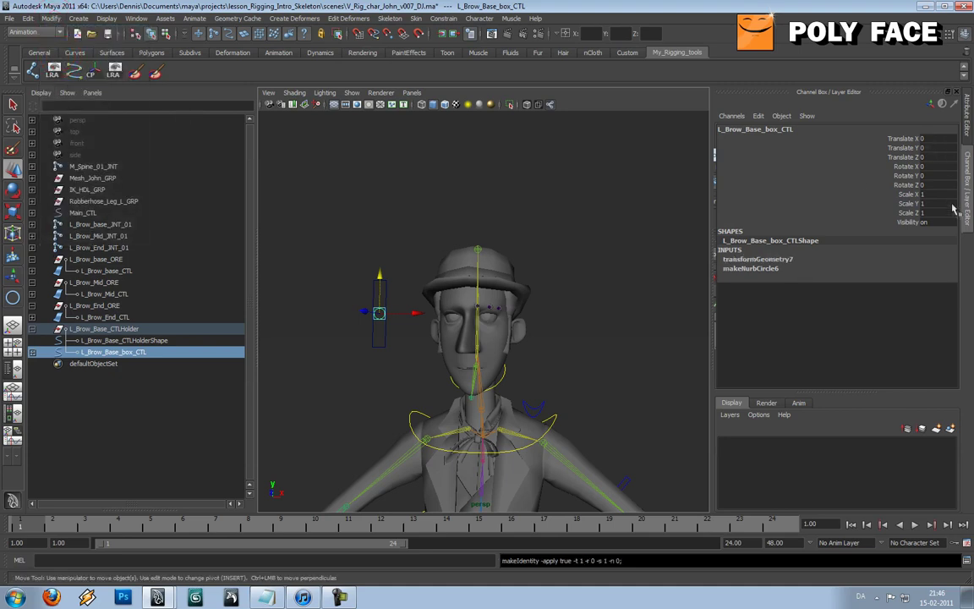
# Test moving L_Brow_Base_box_CTL vertically within its rectangle and undo the move
pyautogui.keyDown('alt'); pyautogui.moveTo(461, 229); pyautogui.dragTo(470, 261, button='right'); pyautogui.keyUp('alt')
pyautogui.keyDown('alt'); pyautogui.moveTo(414, 263); pyautogui.dragTo(439, 271); pyautogui.keyUp('alt')
pyautogui.keyDown('alt'); pyautogui.moveTo(438, 271); pyautogui.dragTo(474, 279, button='right'); pyautogui.keyUp('alt')
pyautogui.keyDown('alt'); pyautogui.moveTo(473, 278); pyautogui.dragTo(528, 258); pyautogui.keyUp('alt')
pyautogui.scroll(-3, 528, 259)
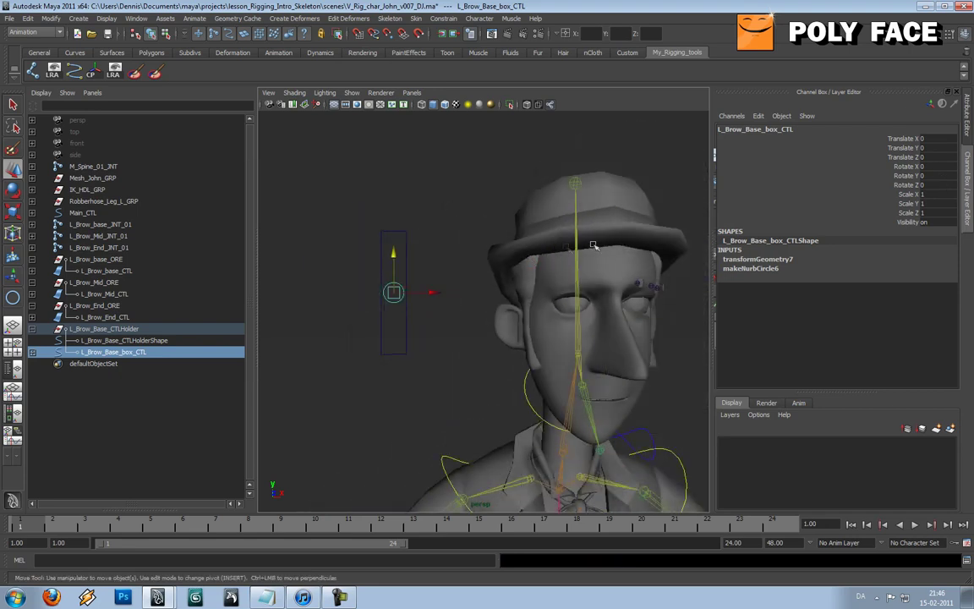
pyautogui.moveTo(394, 257)
pyautogui.mouseDown()
pyautogui.moveTo(406, 210)
pyautogui.moveTo(415, 295)
pyautogui.moveTo(413, 217)
pyautogui.moveTo(413, 256)
pyautogui.mouseUp()
pyautogui.hotkey('ctrl', 'z')
# Lock and hide every transform channel of L_Brow_Base_box_CTL except Translate Y, leaving Visibility available
pyautogui.click(903, 138)
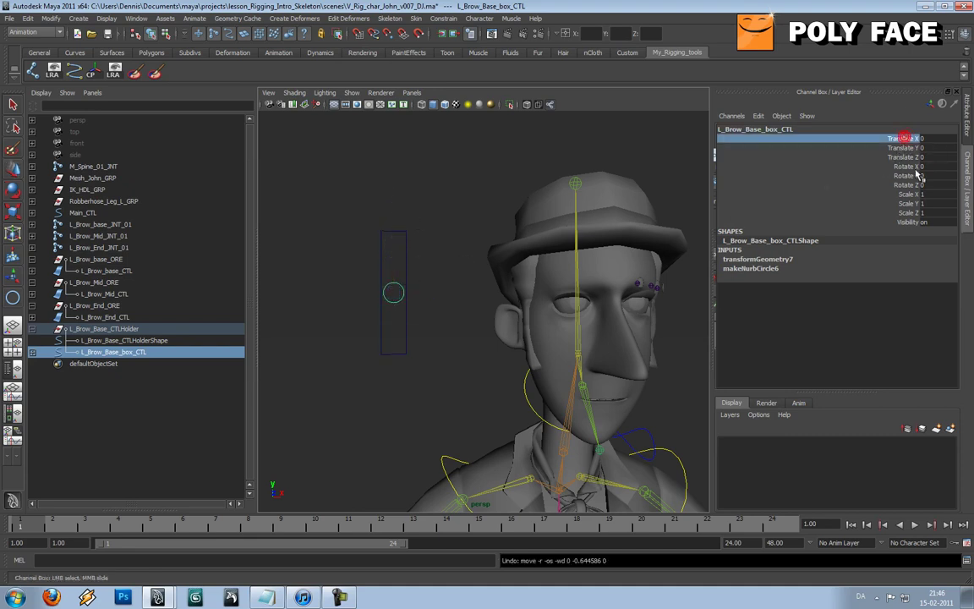
pyautogui.keyDown('ctrl'); pyautogui.click(903, 157); pyautogui.keyUp('ctrl')
pyautogui.keyDown('ctrl'); pyautogui.click(912, 213); pyautogui.keyUp('ctrl')
pyautogui.keyDown('ctrl'); pyautogui.click(912, 204); pyautogui.keyUp('ctrl')
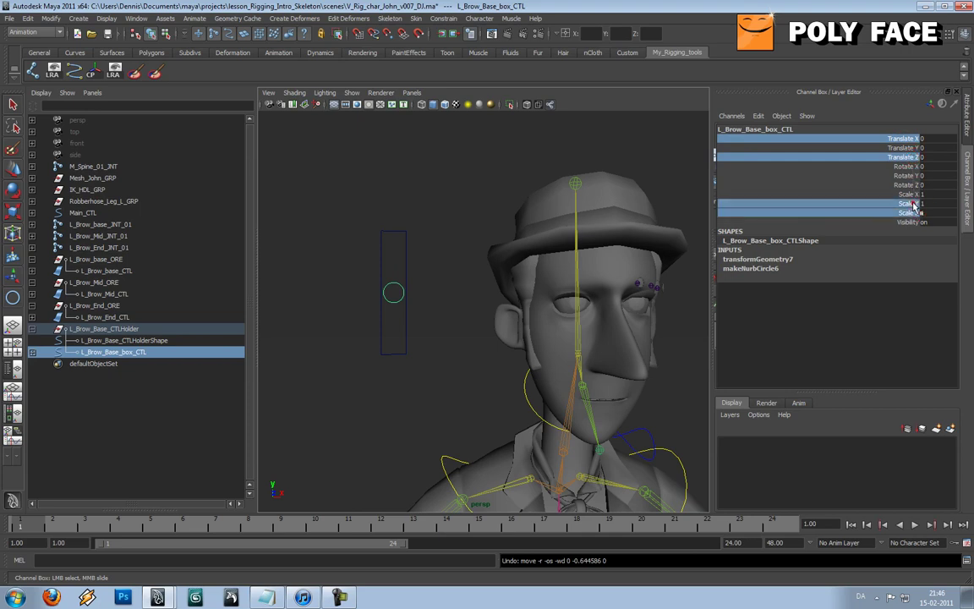
pyautogui.keyDown('ctrl'); pyautogui.click(911, 185); pyautogui.keyUp('ctrl')
pyautogui.keyDown('ctrl'); pyautogui.click(910, 195); pyautogui.keyUp('ctrl')
pyautogui.keyDown('ctrl'); pyautogui.click(911, 175); pyautogui.keyUp('ctrl')
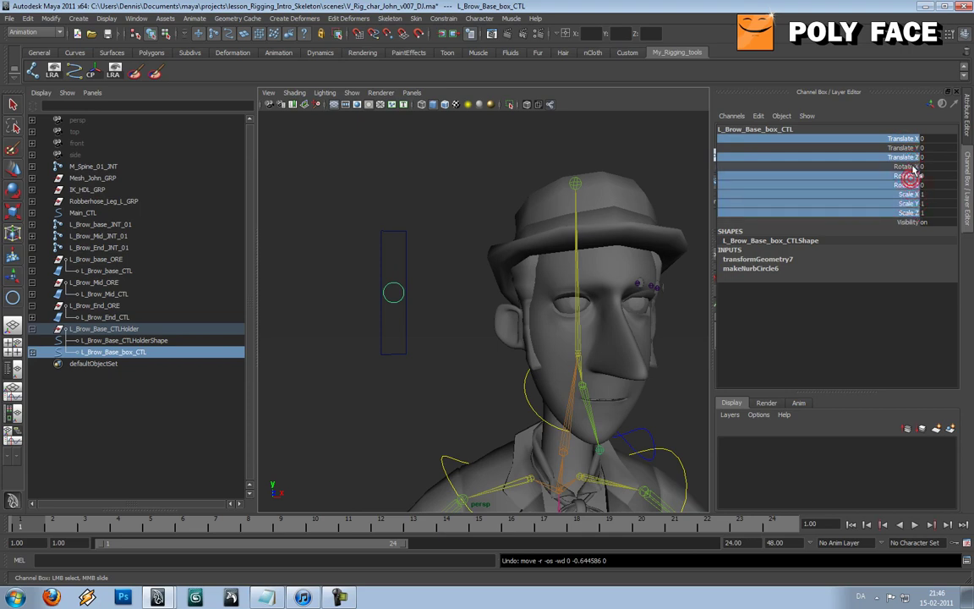
pyautogui.keyDown('ctrl'); pyautogui.click(911, 167); pyautogui.keyUp('ctrl')
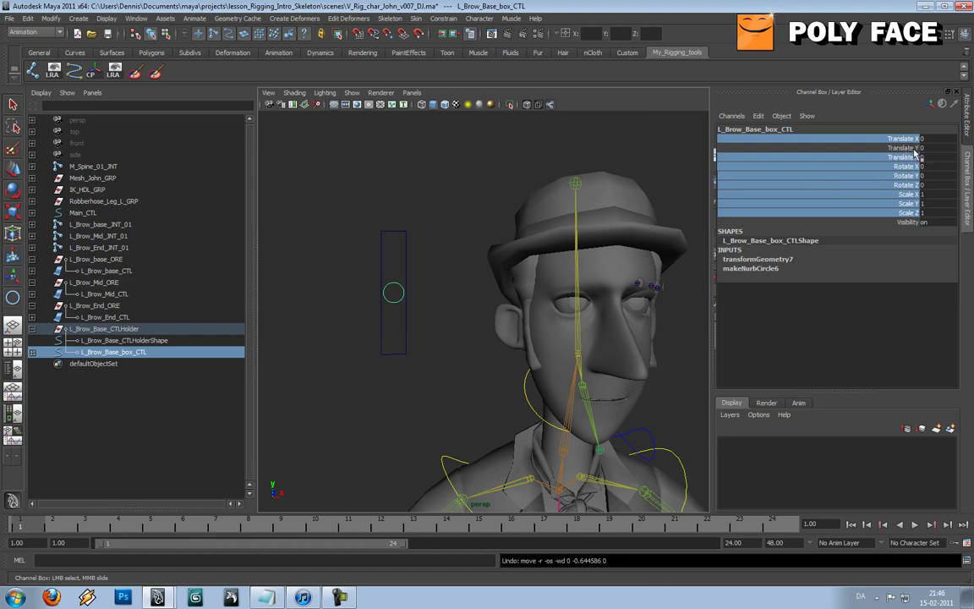
pyautogui.rightClick(912, 170)
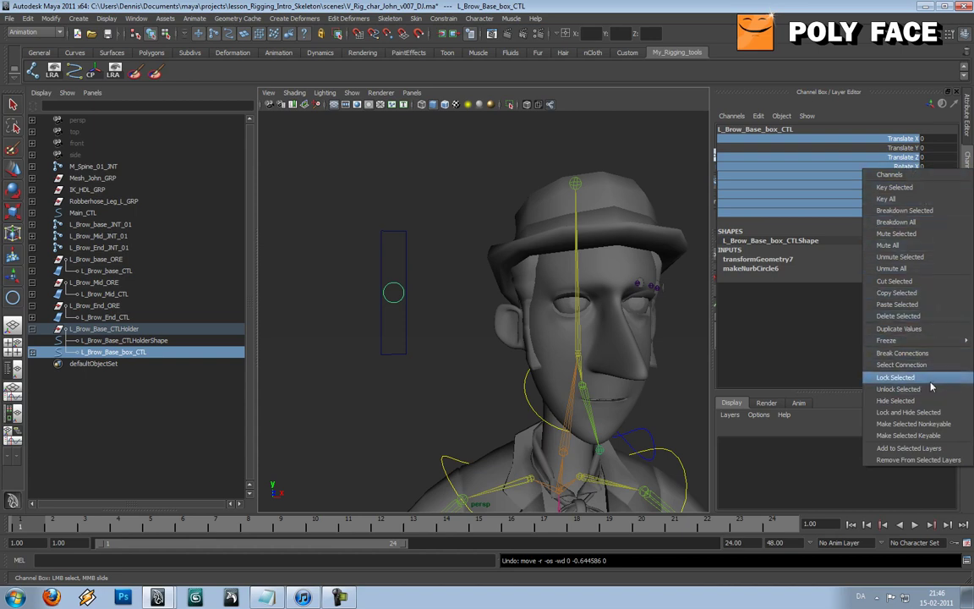
pyautogui.click(930, 392)
pyautogui.rightClick(900, 197)
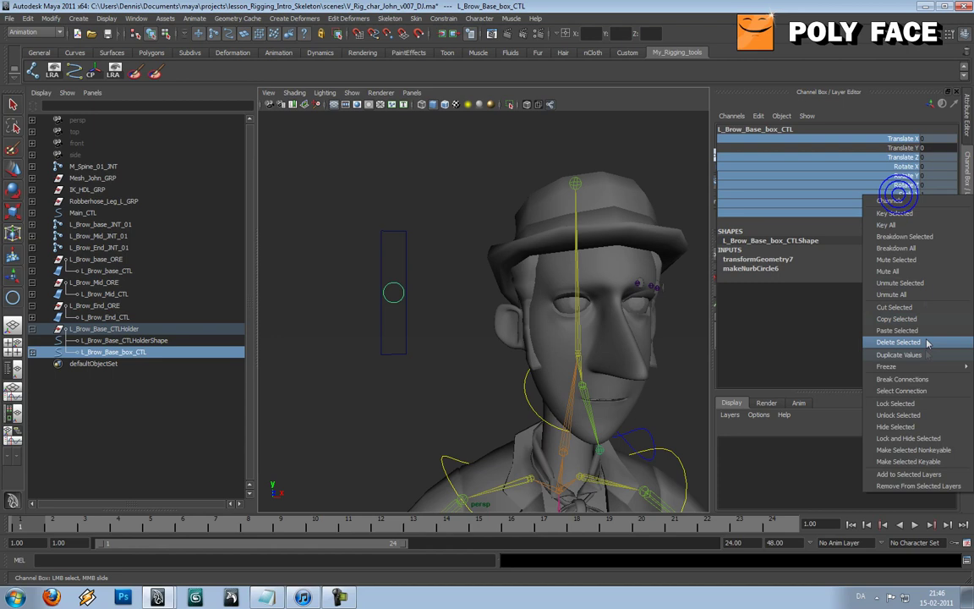
pyautogui.click(906, 437)
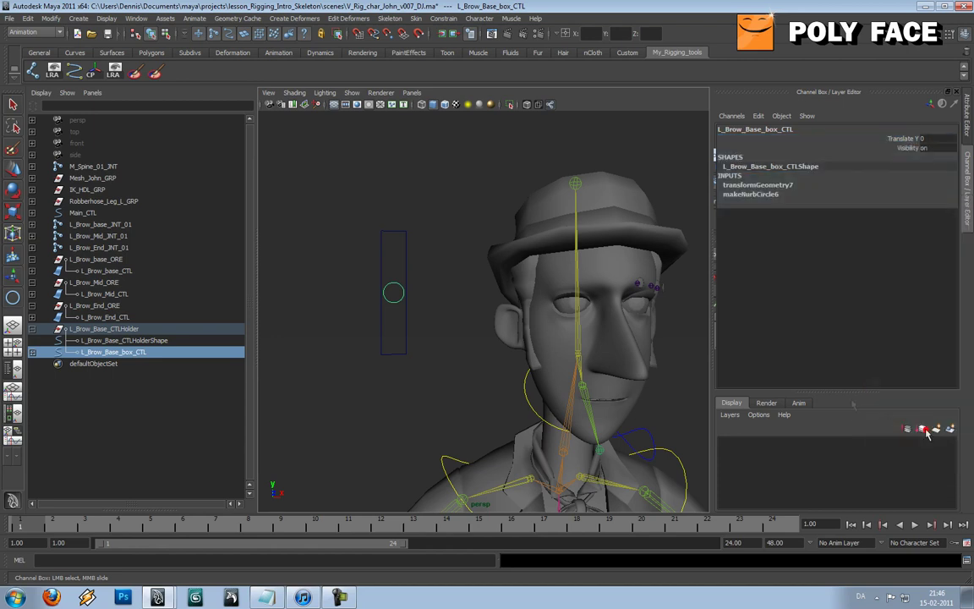
# Test moving L_Brow_Base_box_CTL upward in its rectangle and reset its Translate Y to 0
pyautogui.press('w')
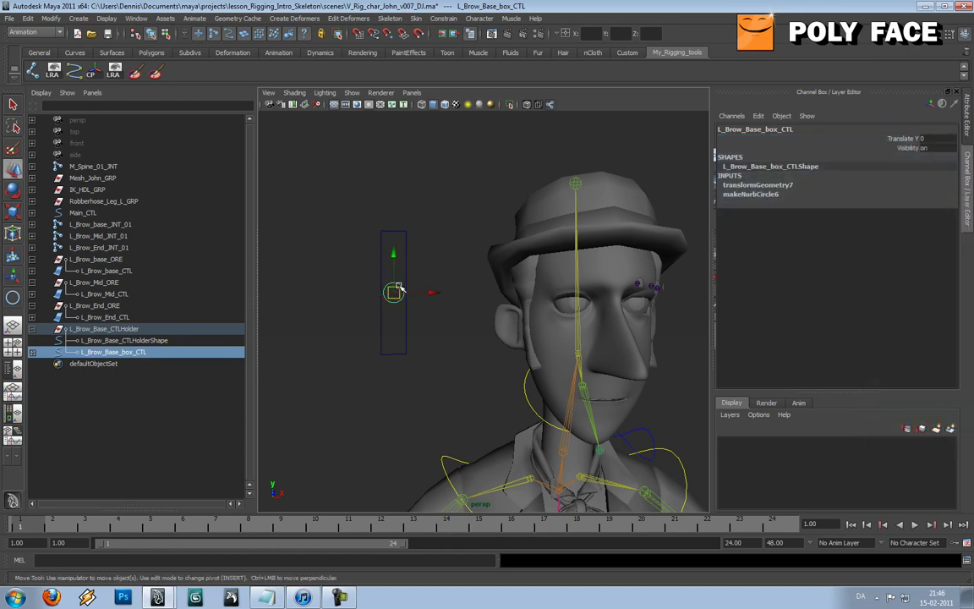
pyautogui.moveTo(396, 268)
pyautogui.mouseDown()
pyautogui.moveTo(397, 209)
pyautogui.moveTo(404, 263)
pyautogui.moveTo(395, 251)
pyautogui.mouseUp()
pyautogui.click(437, 277)
pyautogui.click(437, 274)
pyautogui.hotkey('ctrl', 'z')
pyautogui.doubleClick(929, 139)
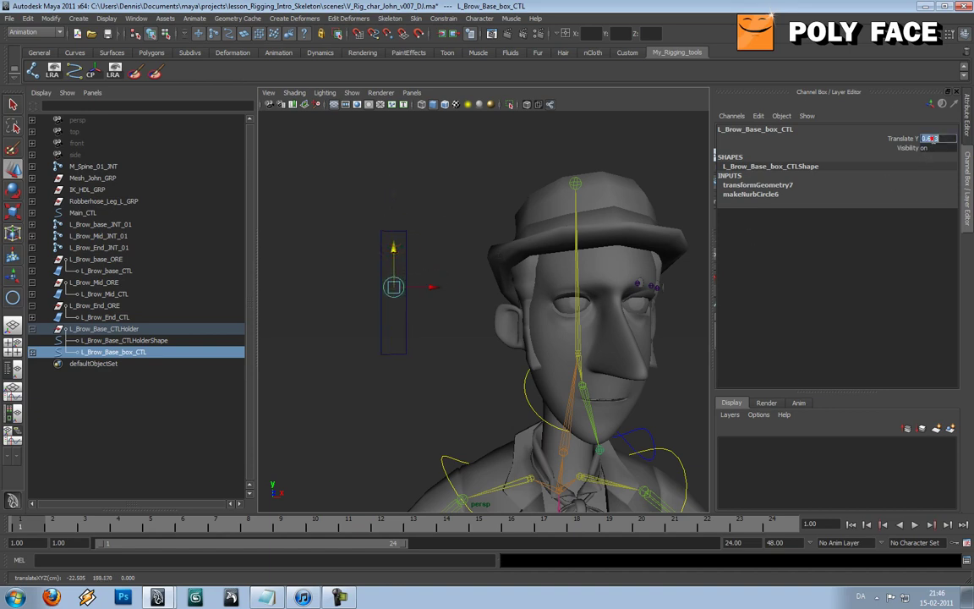
pyautogui.write('0')
pyautogui.press('Tab')
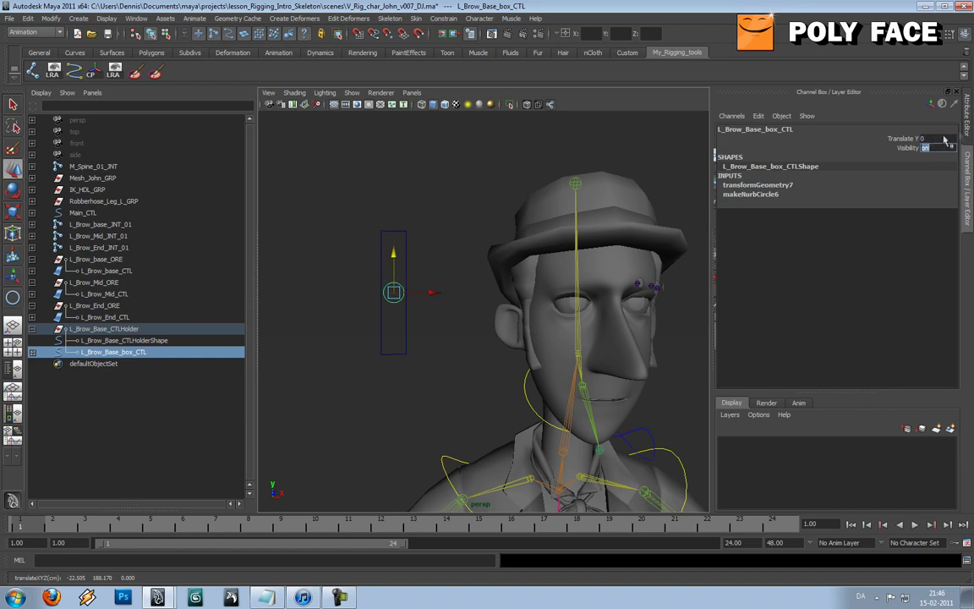
# Show the translate limits of L_Brow_Base_box_CTL and raise the circle to the rectangle's upper end, about 6 units in Y
pyautogui.click(967, 129)
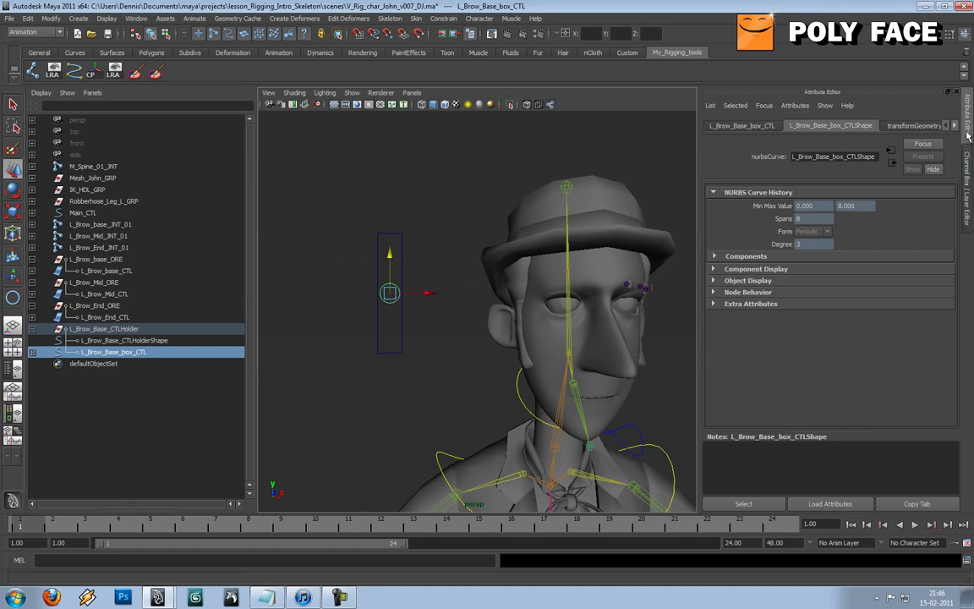
pyautogui.click(742, 126)
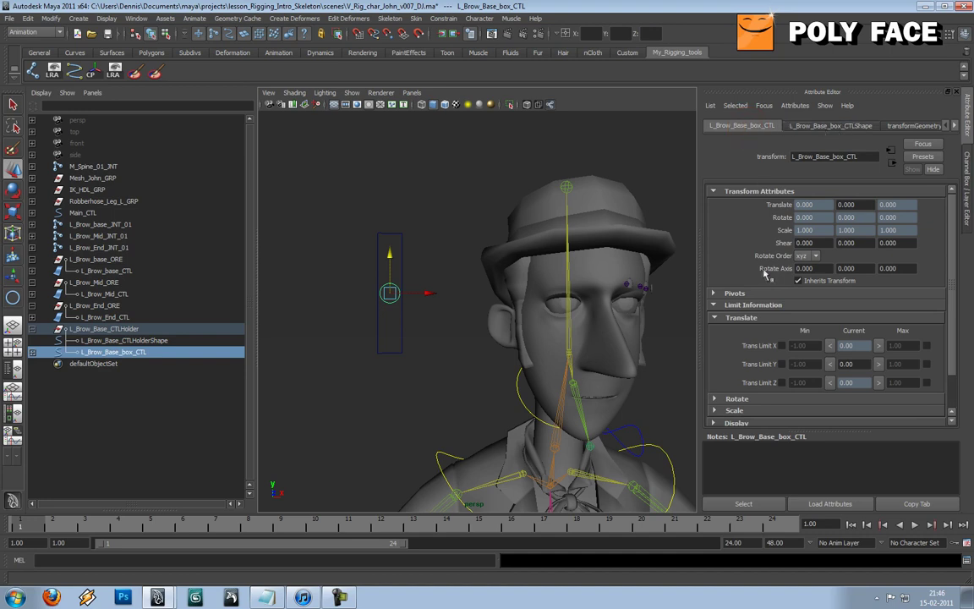
pyautogui.click(742, 316)
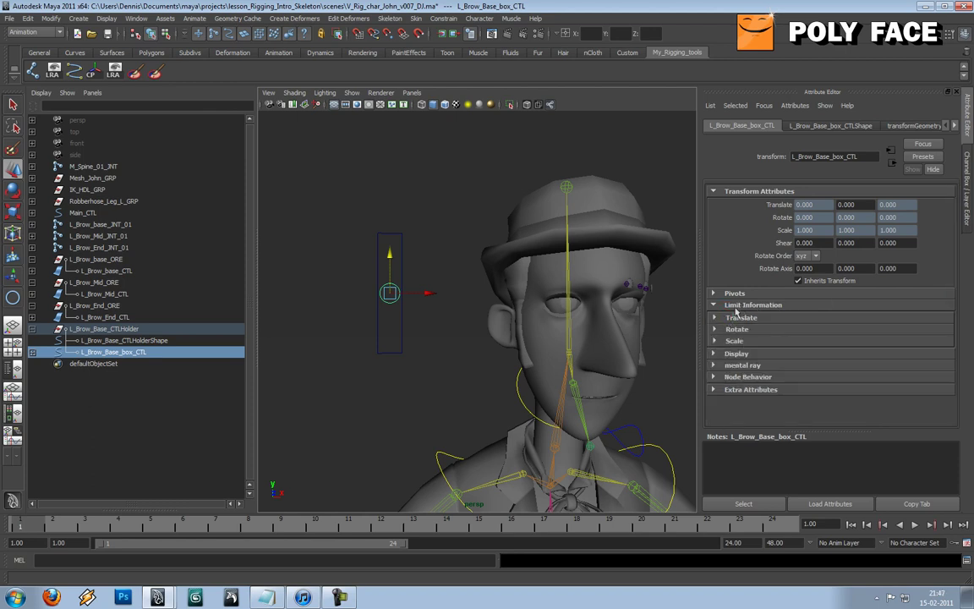
pyautogui.click(716, 319)
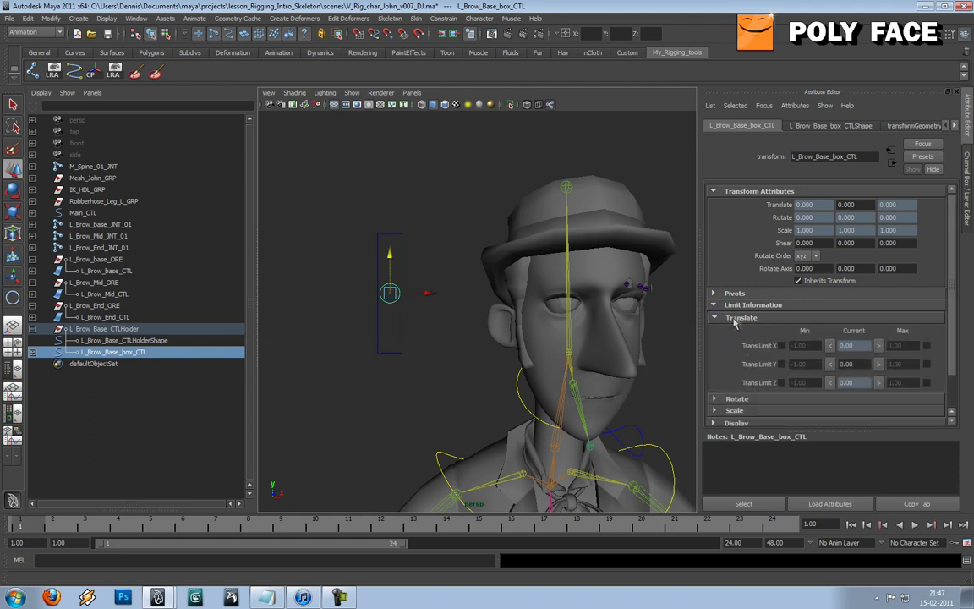
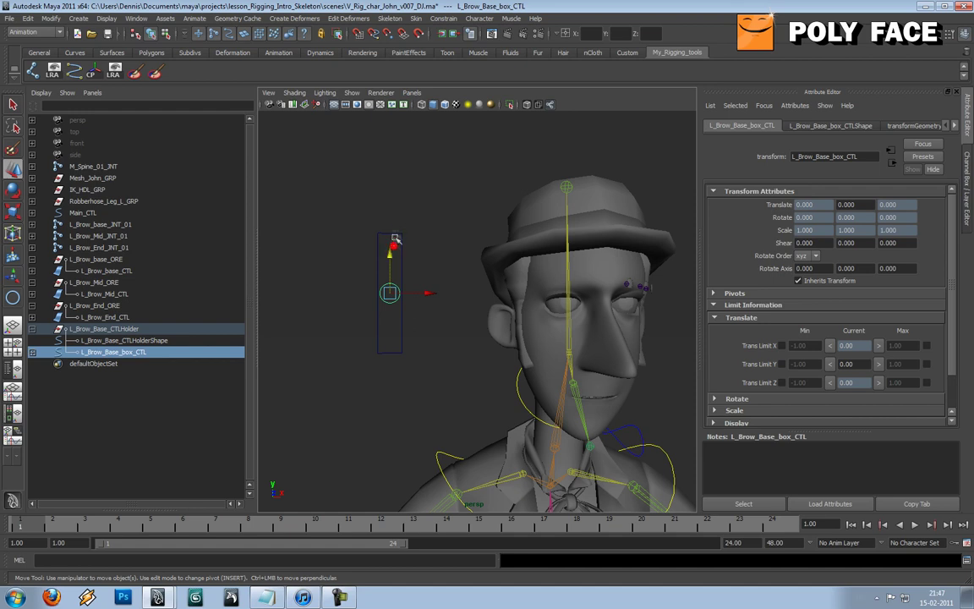
pyautogui.click(437, 263)
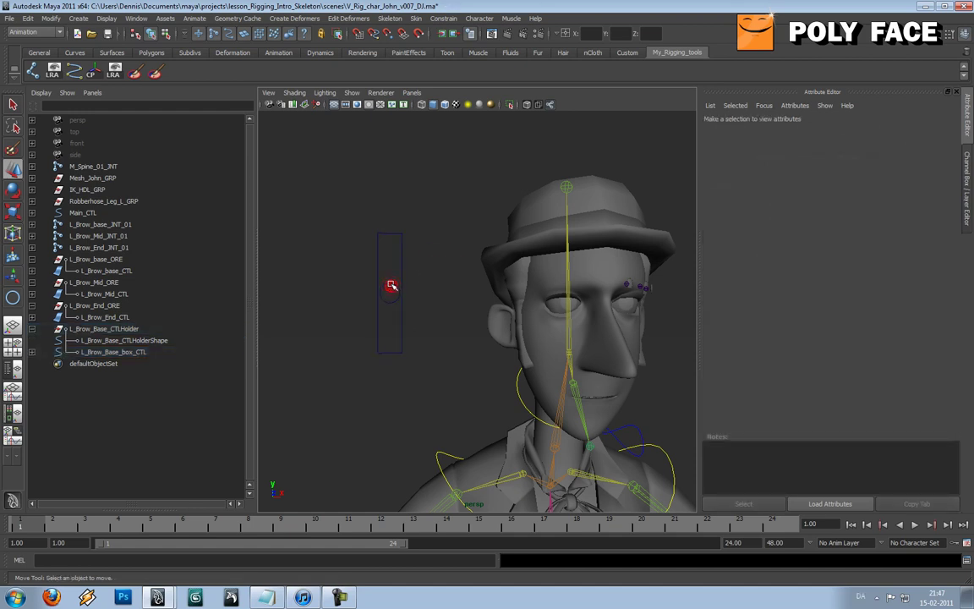
pyautogui.click(391, 286)
pyautogui.moveTo(388, 282); pyautogui.dragTo(397, 214)
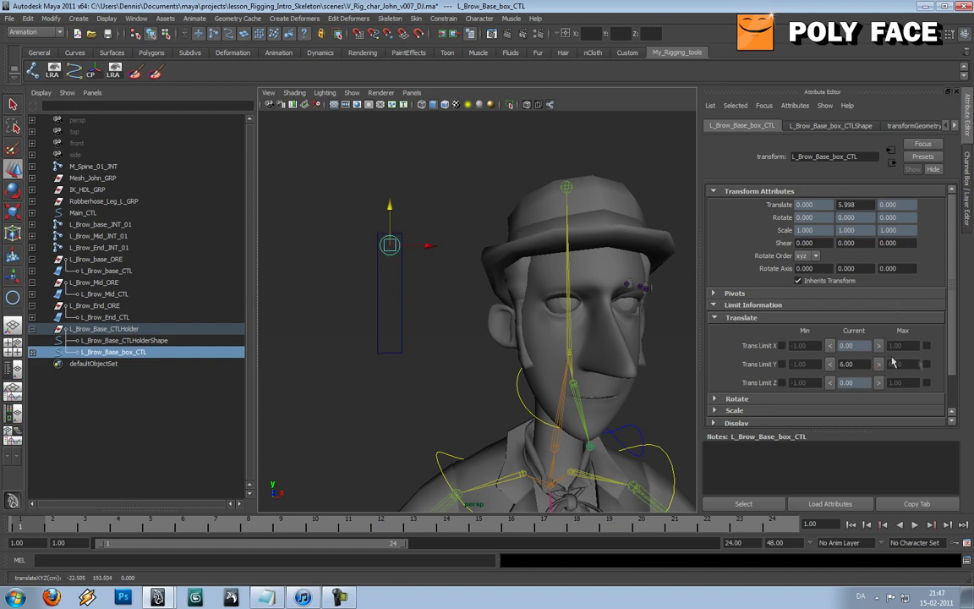
# Enable both Y translation limits of L_Brow_Base_box_CTL with a minimum of -6 and a maximum of 6
pyautogui.click(925, 364)
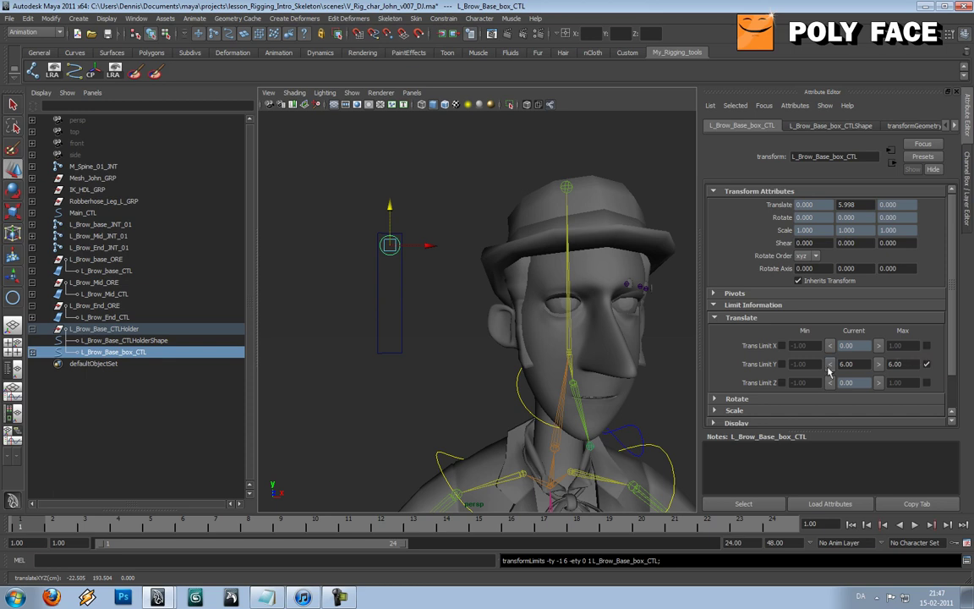
pyautogui.click(782, 365)
pyautogui.moveTo(814, 365); pyautogui.dragTo(684, 363)
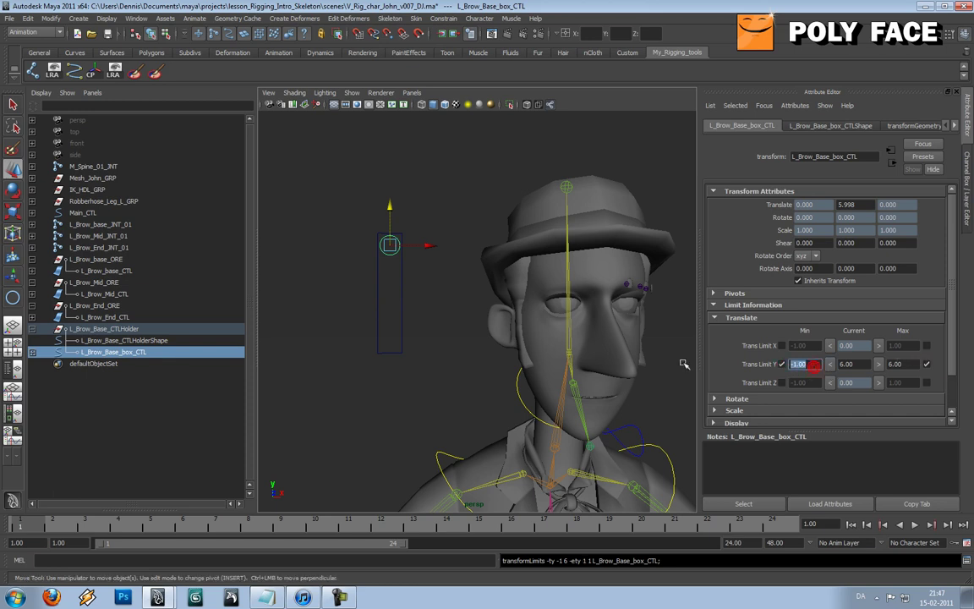
pyautogui.write('-6')
pyautogui.press('Tab')
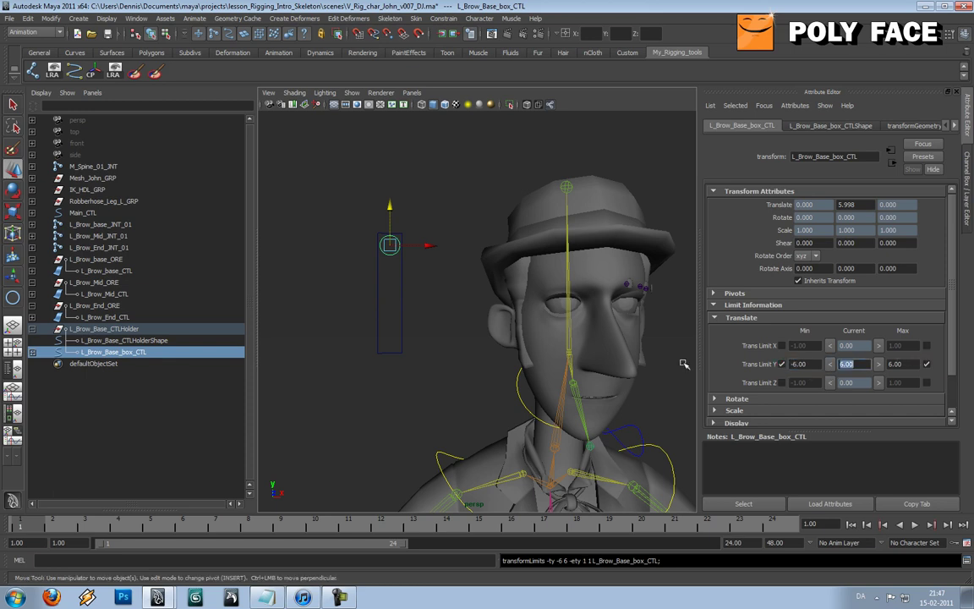
# Test the limited slider travel of L_Brow_Base_box_CTL in both directions and return its Y translation to 0
pyautogui.moveTo(388, 207); pyautogui.dragTo(404, 355)
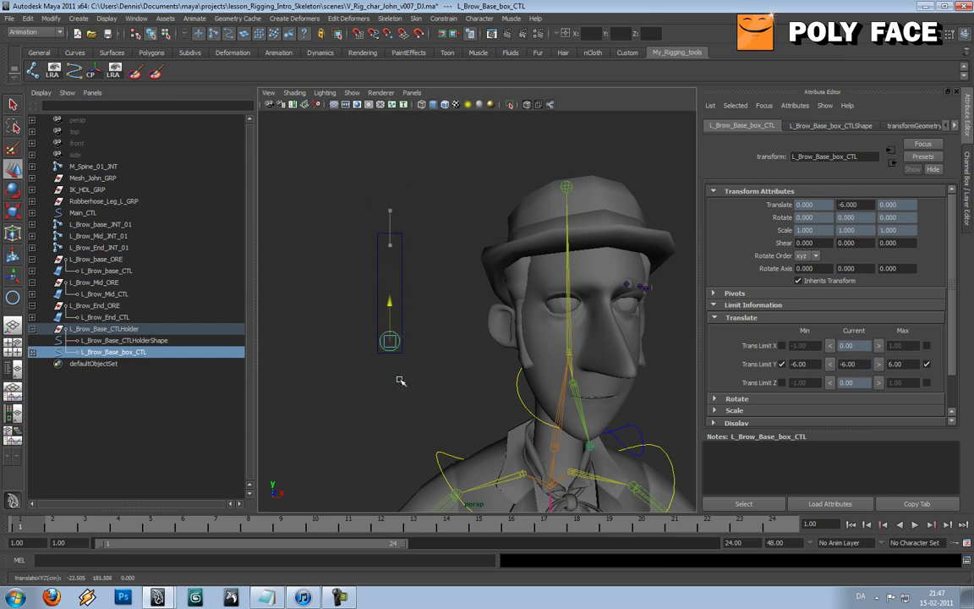
pyautogui.moveTo(436, 173); pyautogui.dragTo(432, 305)
pyautogui.click(864, 364)
pyautogui.write('0')
pyautogui.press('Return')
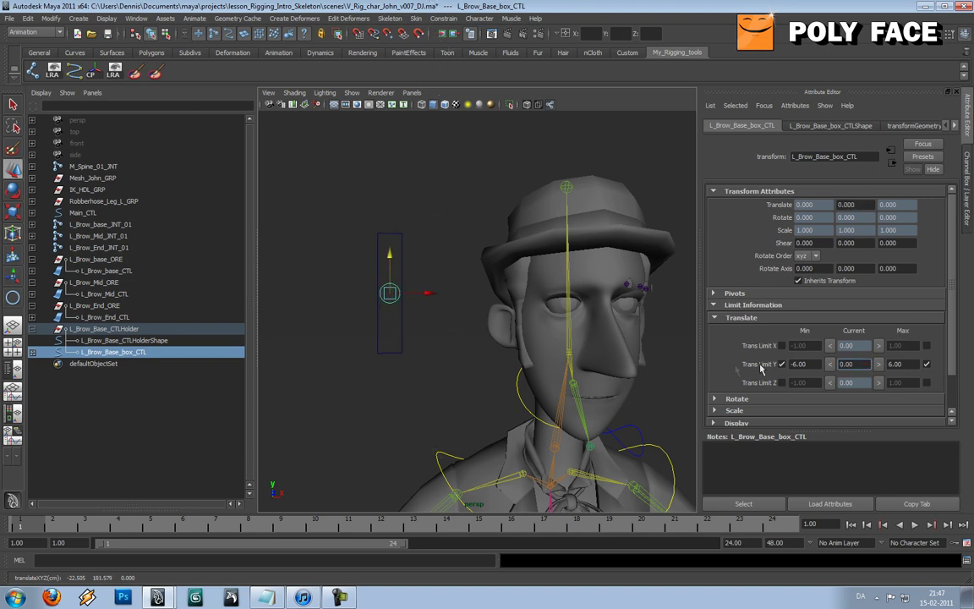
# Group L_Brow_base_CTL within L_Brow_base_ORE and name the new group L_Brow_base_CTLGRP
pyautogui.hotkey('ctrl', 'a')
pyautogui.click(459, 183)
pyautogui.keyDown('alt'); pyautogui.moveTo(477, 256); pyautogui.dragTo(430, 265); pyautogui.keyUp('alt')
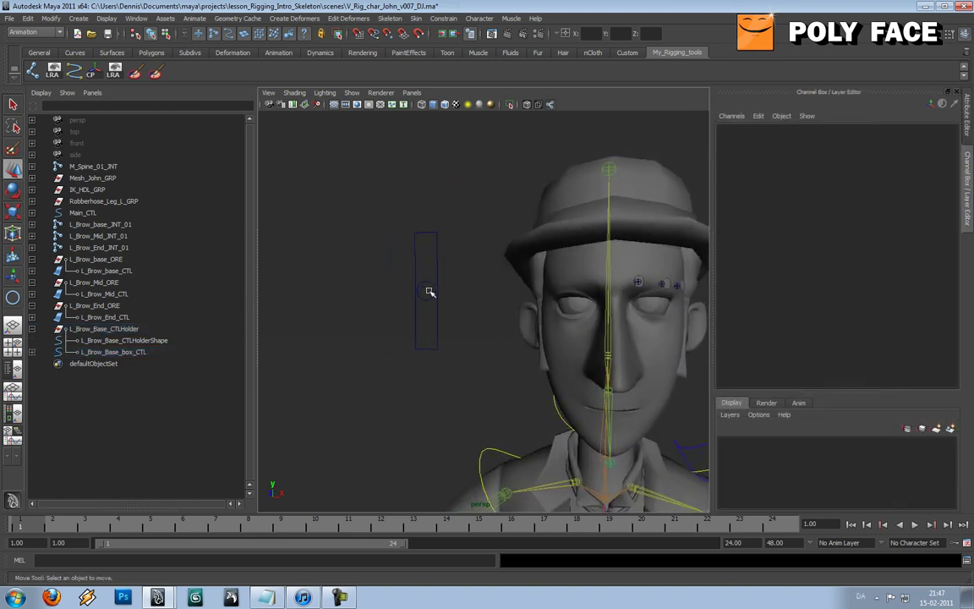
pyautogui.click(637, 280)
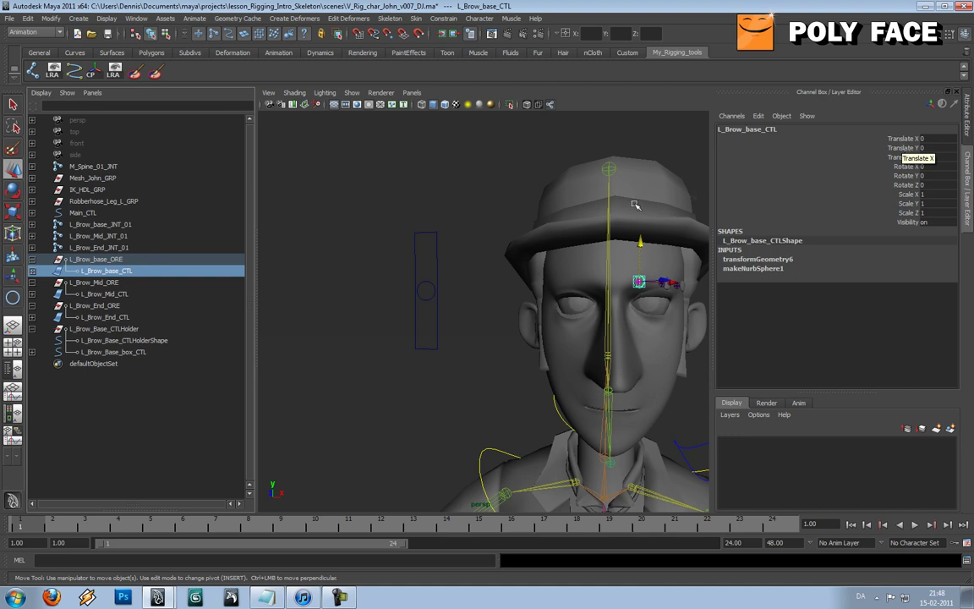
pyautogui.keyDown('alt'); pyautogui.moveTo(568, 180); pyautogui.dragTo(619, 205); pyautogui.keyUp('alt')
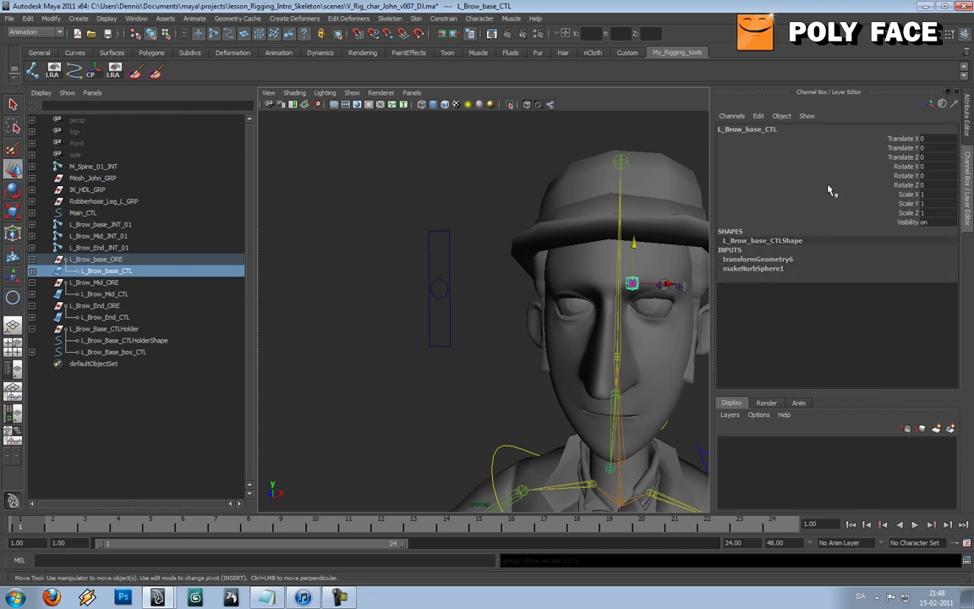
pyautogui.hotkey('ctrl', 'g')
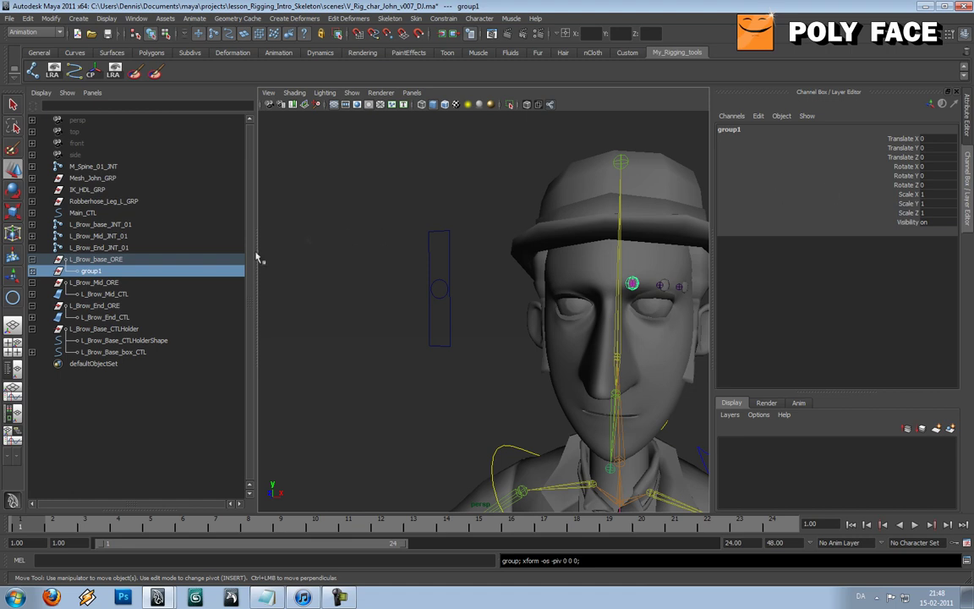
pyautogui.click(32, 270)
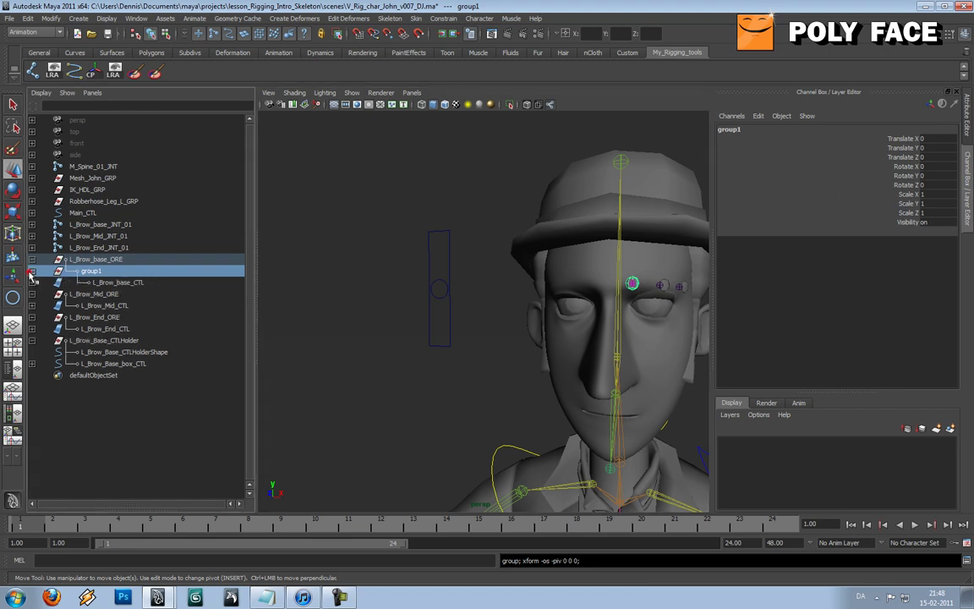
pyautogui.doubleClick(90, 271)
pyautogui.write('L')
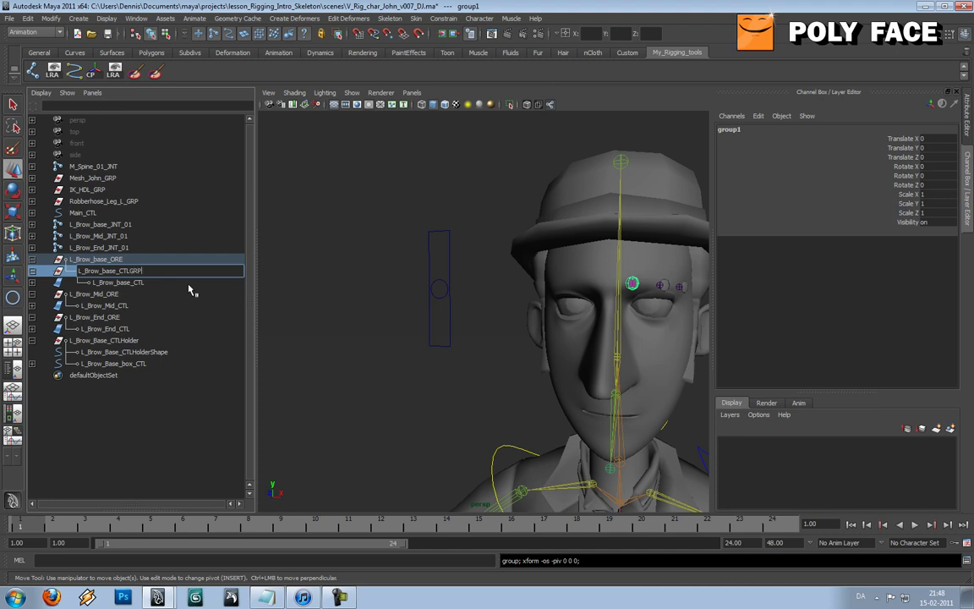
pyautogui.write('_Brow_base_CTLGRP')
pyautogui.press('Return')
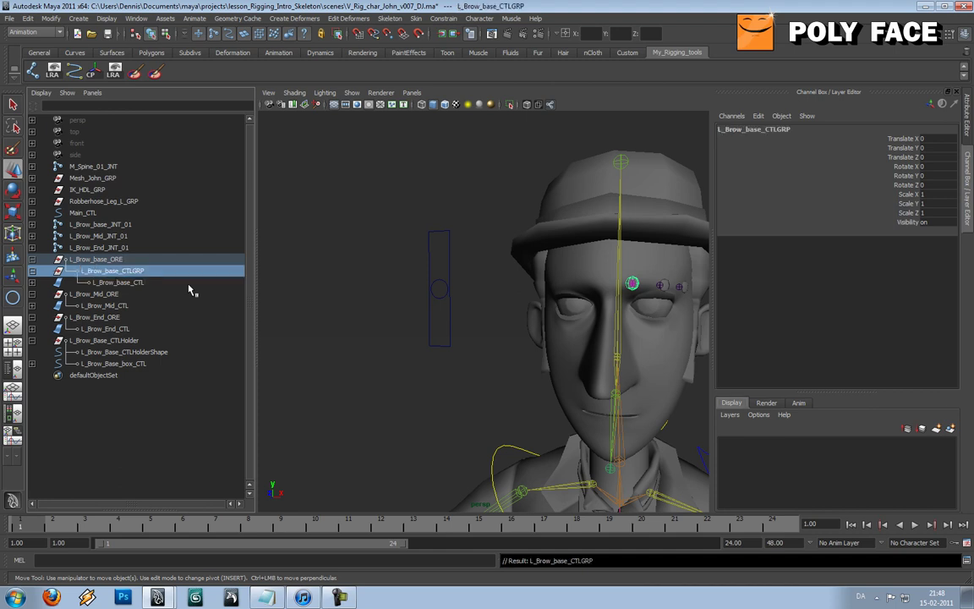
# Test moving L_Brow_base_CTLGRP at the inner left brow and undo the moves
pyautogui.keyDown('alt'); pyautogui.moveTo(582, 289); pyautogui.dragTo(475, 237); pyautogui.keyUp('alt')
pyautogui.keyDown('alt'); pyautogui.moveTo(533, 258); pyautogui.dragTo(476, 256, button='middle'); pyautogui.keyUp('alt')
pyautogui.keyDown('alt'); pyautogui.moveTo(476, 256); pyautogui.dragTo(524, 279, button='right'); pyautogui.keyUp('alt')
pyautogui.moveTo(456, 260)
pyautogui.keyDown('alt'); pyautogui.mouseDown()
pyautogui.moveTo(437, 263)
pyautogui.moveTo(443, 270)
pyautogui.mouseUp(); pyautogui.keyUp('alt')
pyautogui.keyDown('alt'); pyautogui.moveTo(444, 270); pyautogui.dragTo(511, 335, button='right'); pyautogui.keyUp('alt')
pyautogui.keyDown('alt'); pyautogui.moveTo(511, 335); pyautogui.dragTo(432, 285, button='middle'); pyautogui.keyUp('alt')
pyautogui.moveTo(457, 355); pyautogui.dragTo(502, 345)
pyautogui.hotkey('ctrl', 'z')
pyautogui.moveTo(550, 203); pyautogui.dragTo(607, 209)
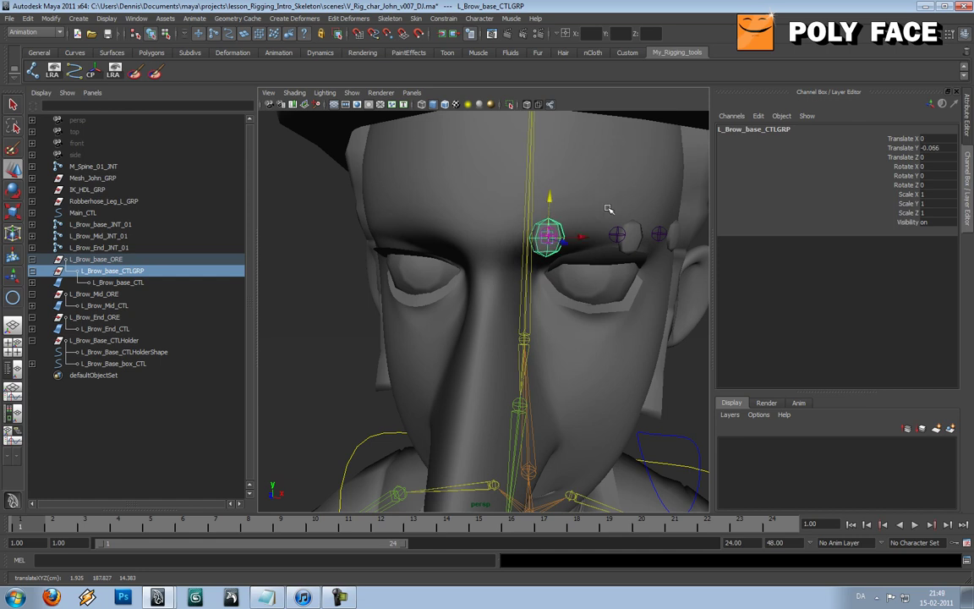
pyautogui.hotkey('ctrl', 'z')
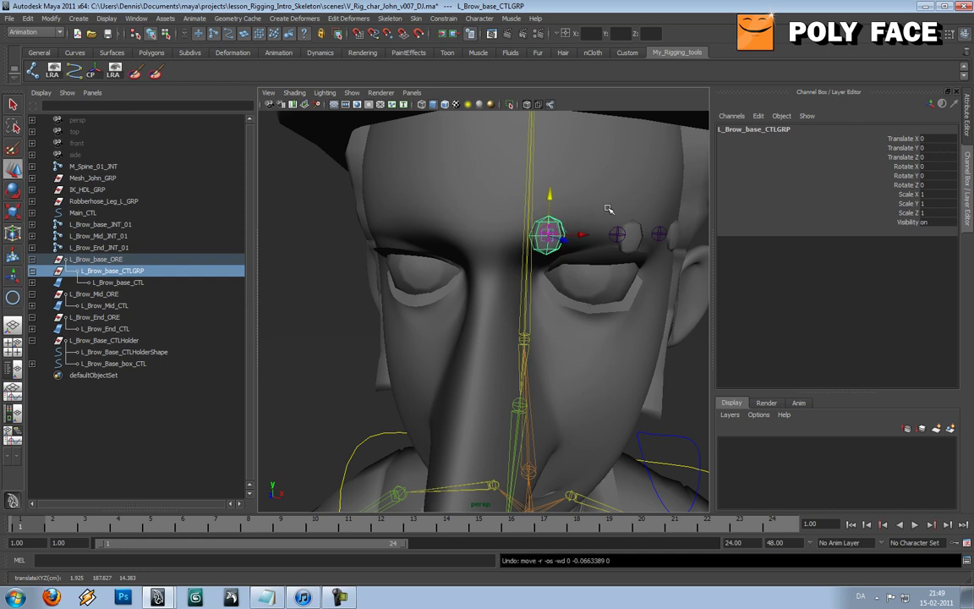
# Compare the Translate Y channels of L_Brow_Base_box_CTL and L_Brow_base_CTLGRP, then test moving the group vertically and undo it
pyautogui.scroll(-4, 329, 289)
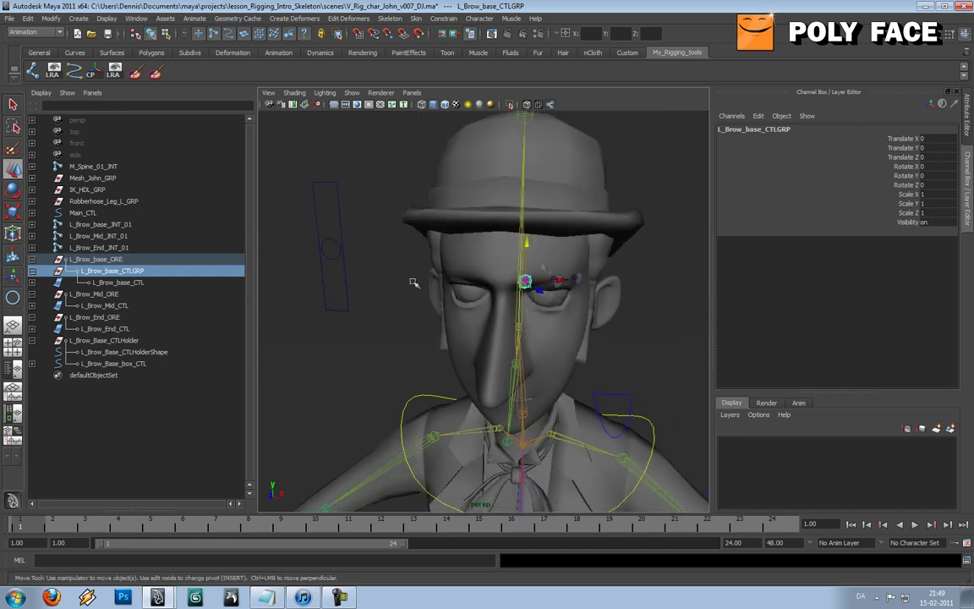
pyautogui.click(331, 241)
pyautogui.click(906, 139)
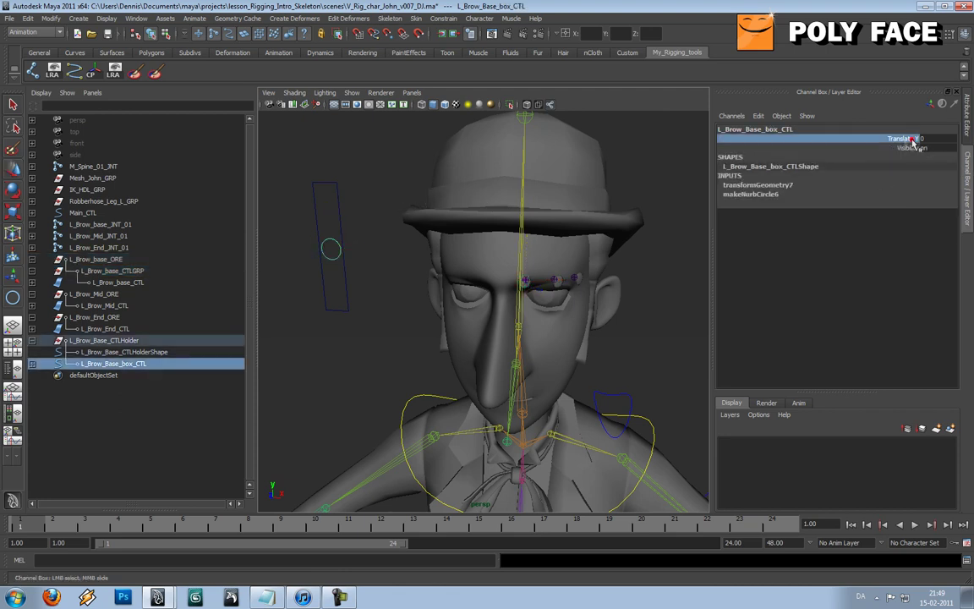
pyautogui.click(102, 270)
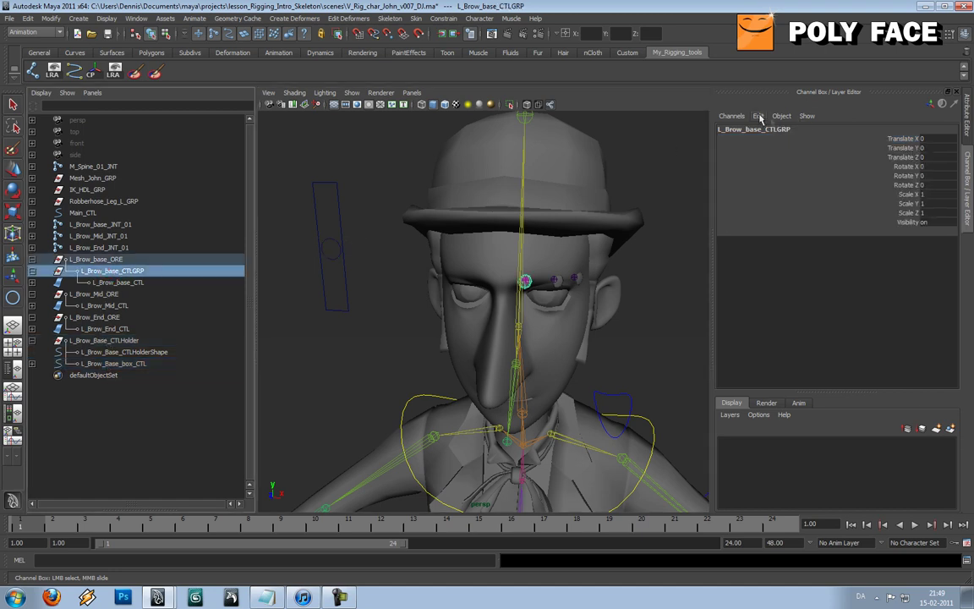
pyautogui.click(903, 148)
pyautogui.press('w')
pyautogui.moveTo(525, 248)
pyautogui.mouseDown()
pyautogui.moveTo(525, 230)
pyautogui.moveTo(525, 258)
pyautogui.mouseUp()
pyautogui.hotkey('ctrl', 'z')
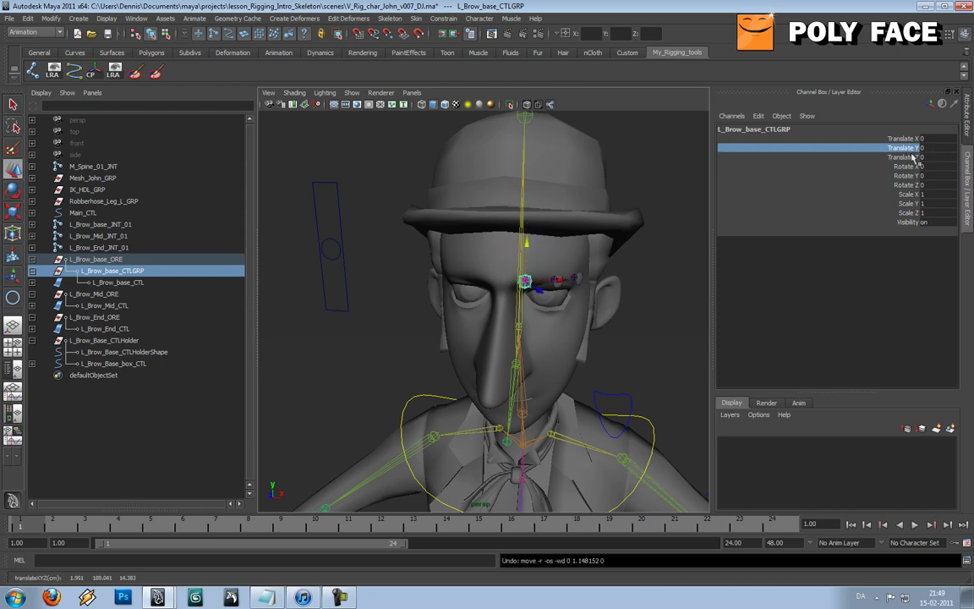
# Set a driven key at the rest position, with L_Brow_Base_box_CTL Translate Y driving L_Brow_base_CTLGRP Translate Y
pyautogui.click(758, 116)
pyautogui.click(768, 137)
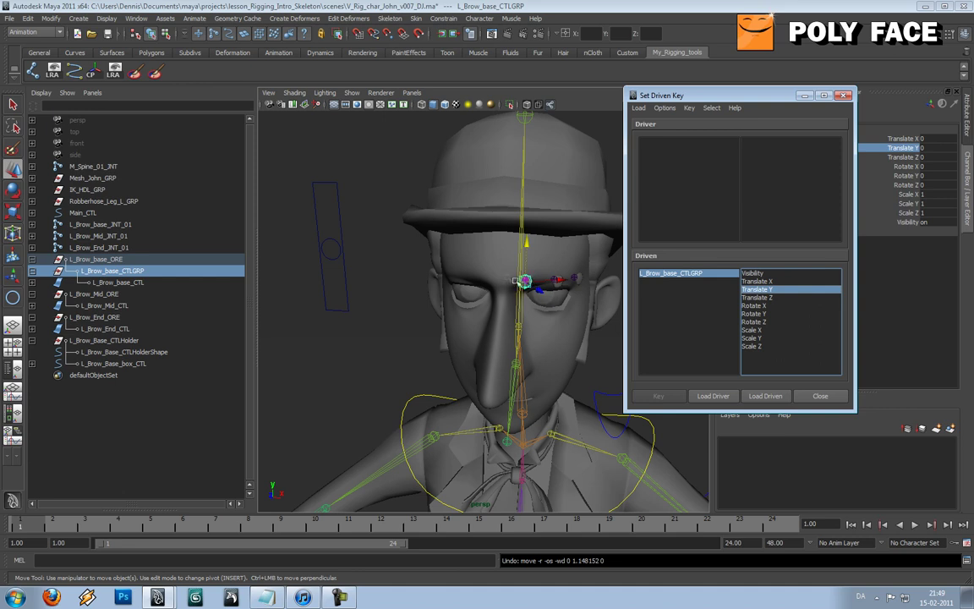
pyautogui.click(331, 245)
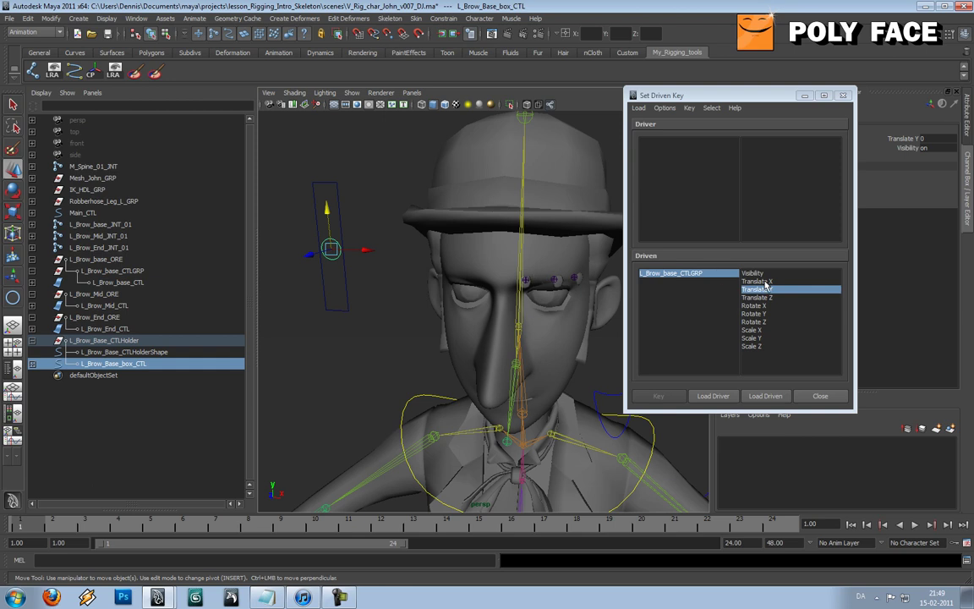
pyautogui.click(713, 396)
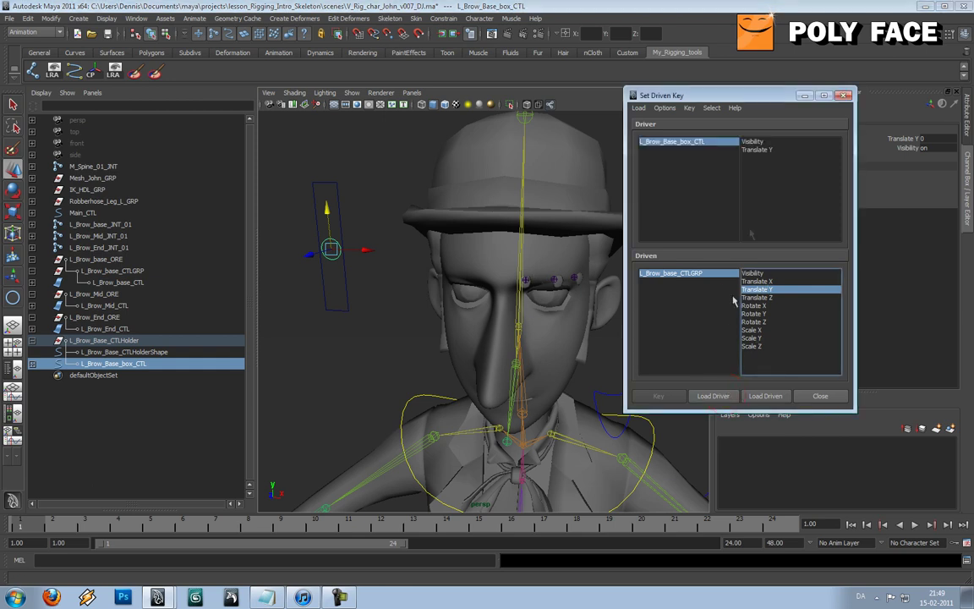
pyautogui.click(778, 151)
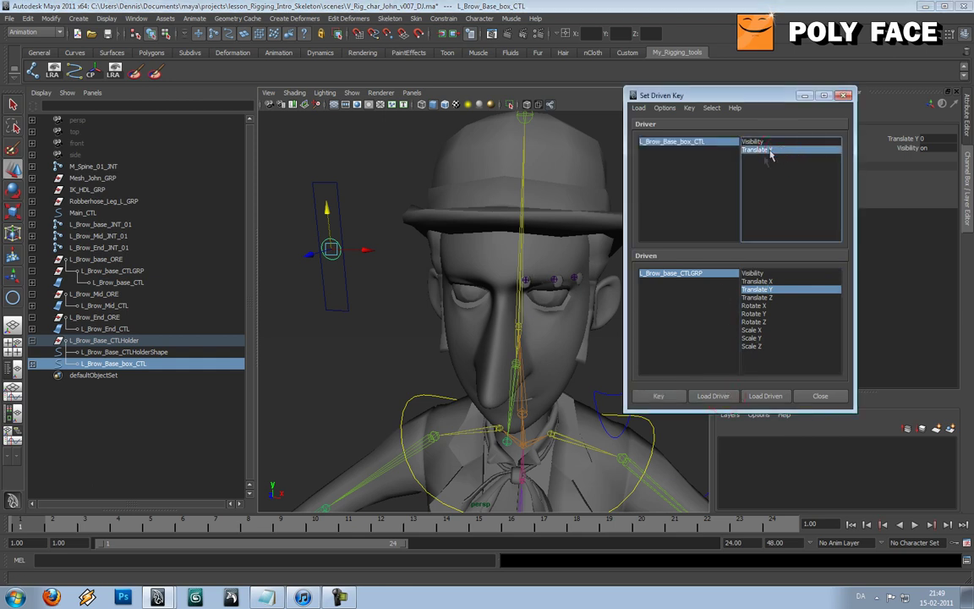
pyautogui.click(660, 396)
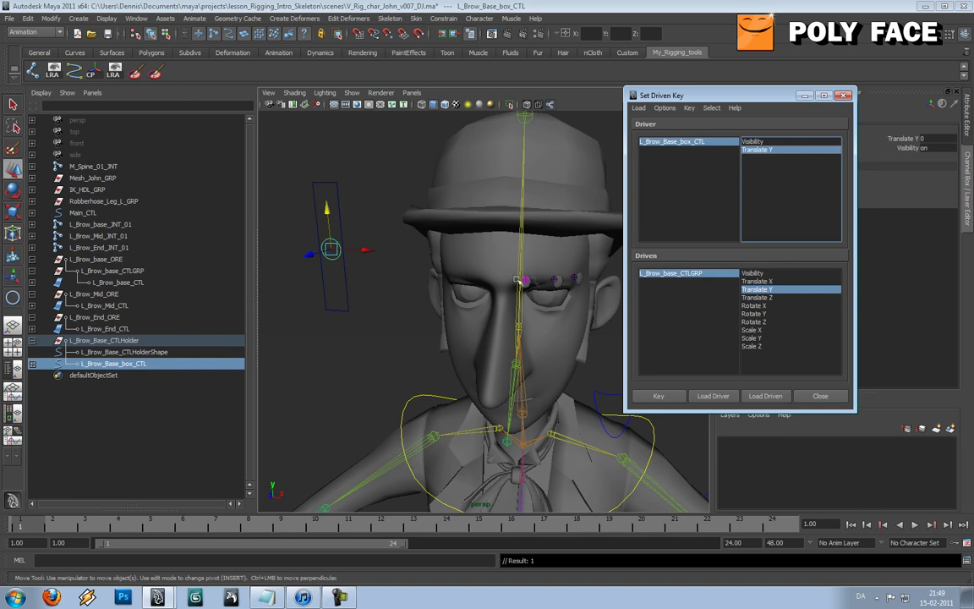
# Raise L_Brow_Base_box_CTL to Translate Y 6, raise L_Brow_base_CTLGRP to about 2.786 in Y, and key the driven pose
pyautogui.moveTo(326, 205); pyautogui.dragTo(319, 121)
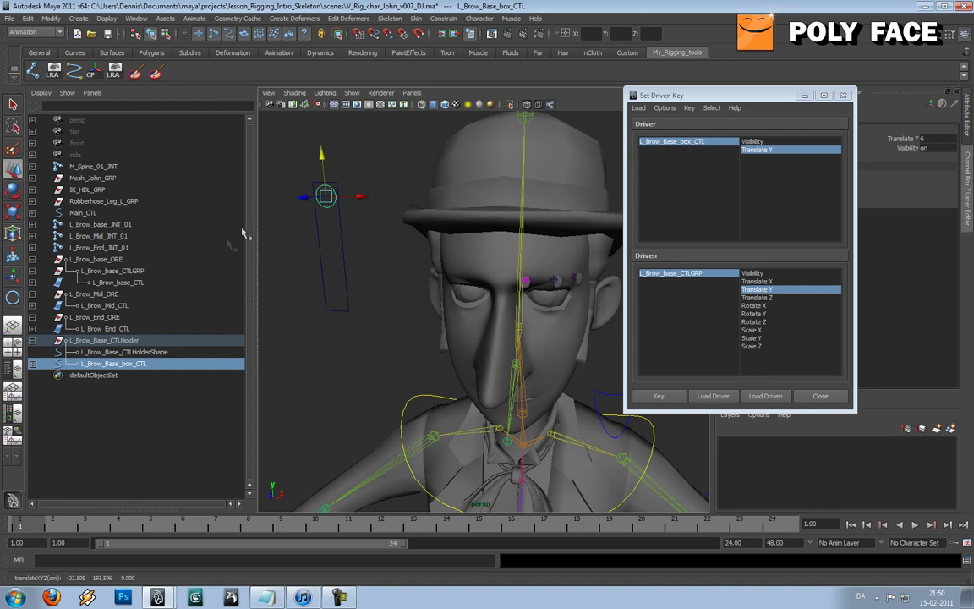
pyautogui.click(123, 272)
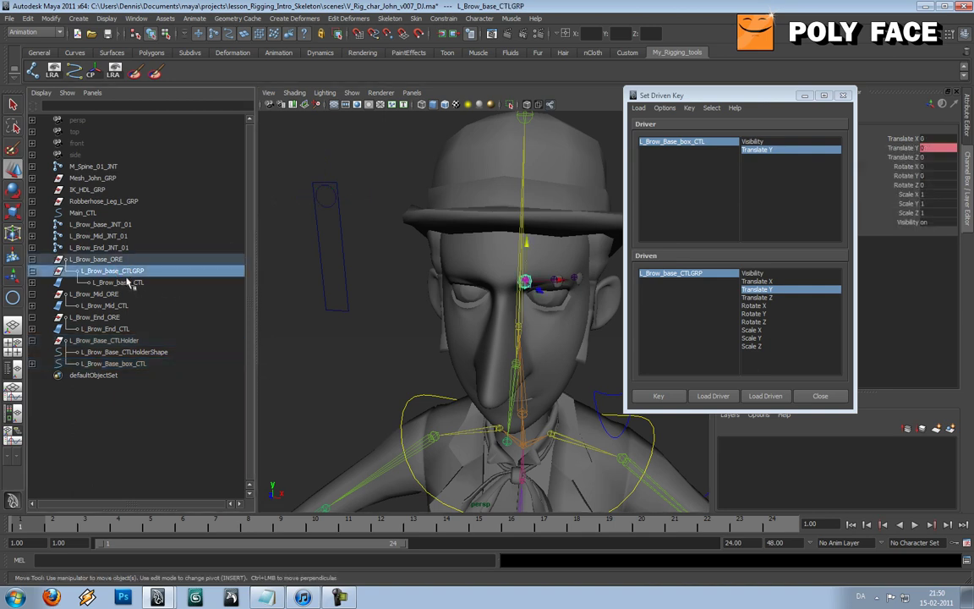
pyautogui.click(125, 282)
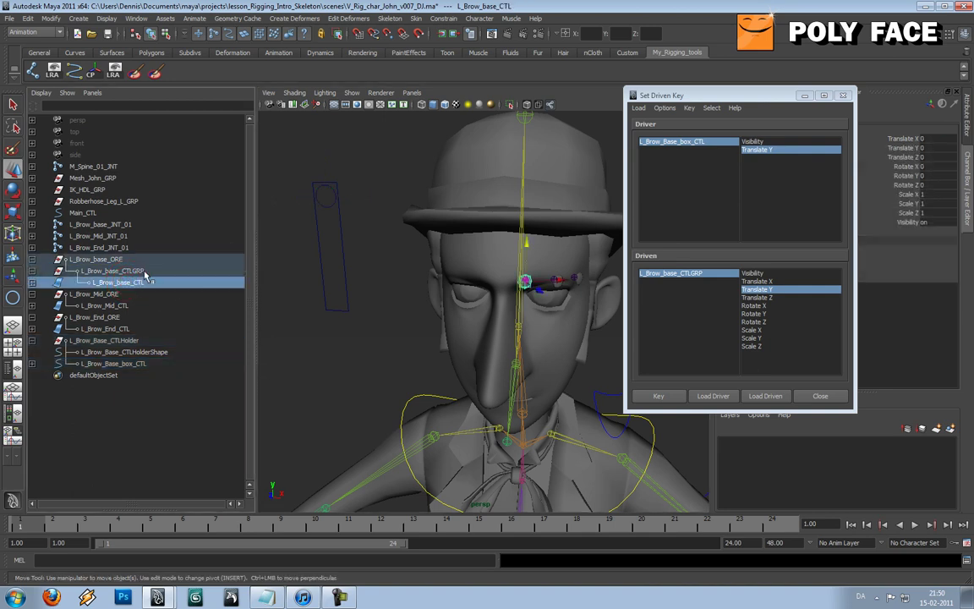
pyautogui.click(137, 271)
pyautogui.moveTo(526, 243); pyautogui.dragTo(536, 204)
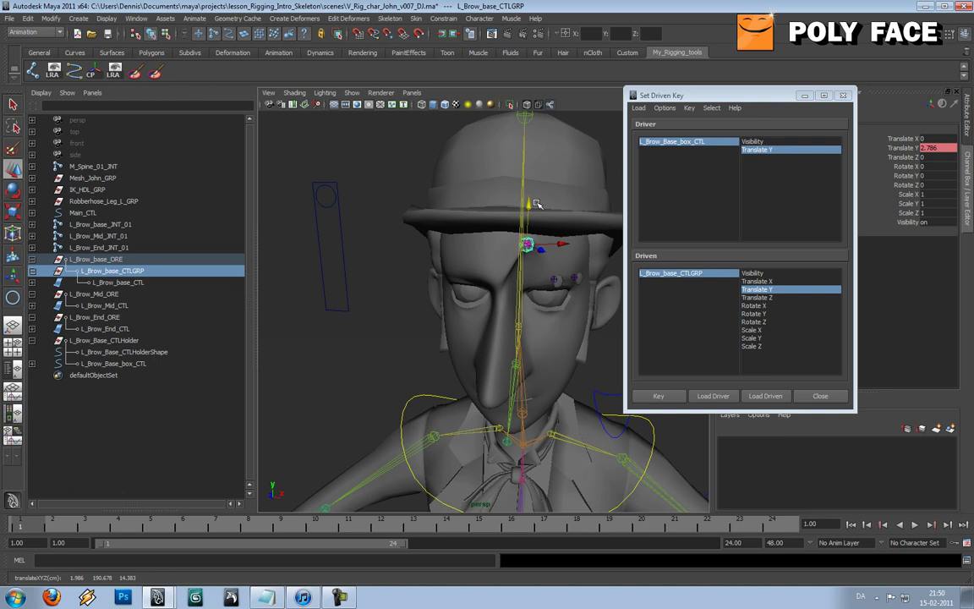
pyautogui.click(673, 397)
# Lower L_Brow_Base_box_CTL to the bottom of its box, lower L_Brow_base_CTLGRP to about -1.908 in Y, and key the driven pose
pyautogui.click(327, 196)
pyautogui.moveTo(325, 158); pyautogui.dragTo(337, 296)
pyautogui.click(348, 339)
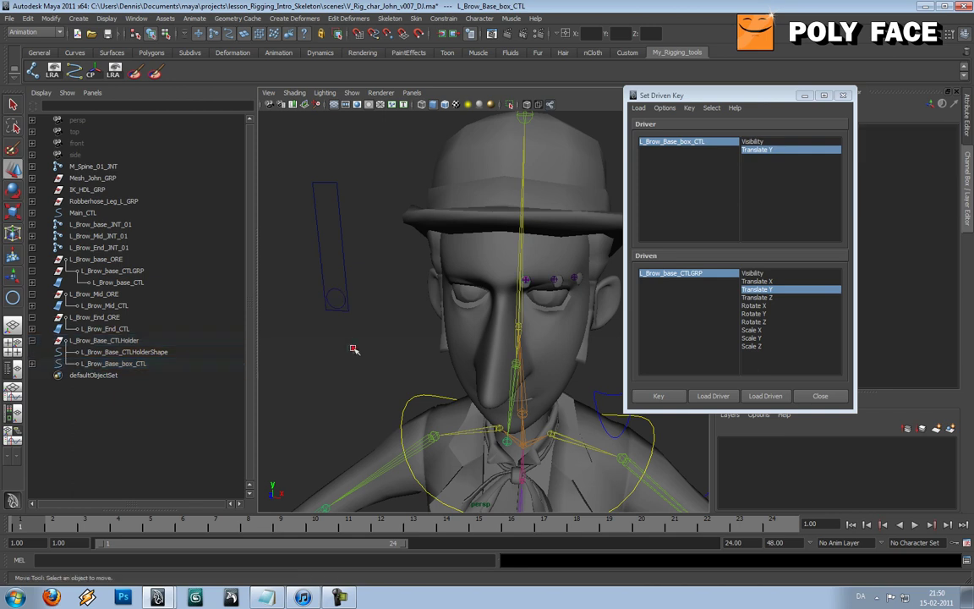
pyautogui.click(145, 270)
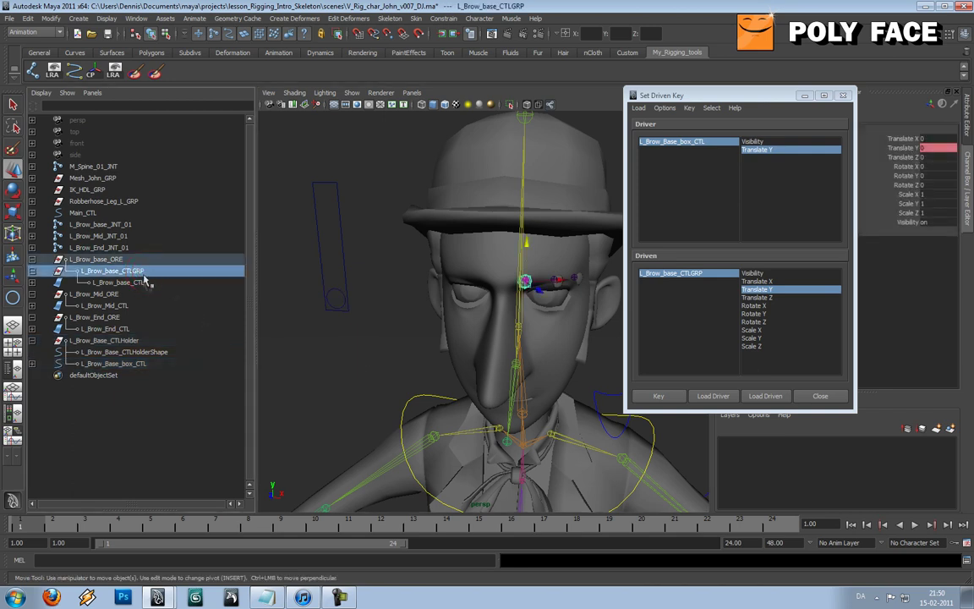
pyautogui.click(144, 283)
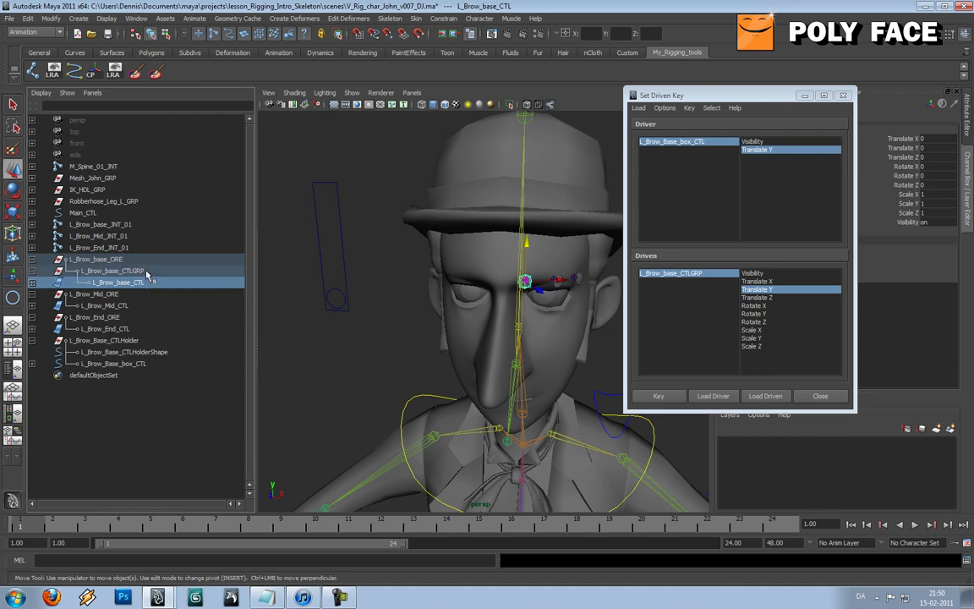
pyautogui.click(140, 271)
pyautogui.moveTo(525, 240); pyautogui.dragTo(523, 264)
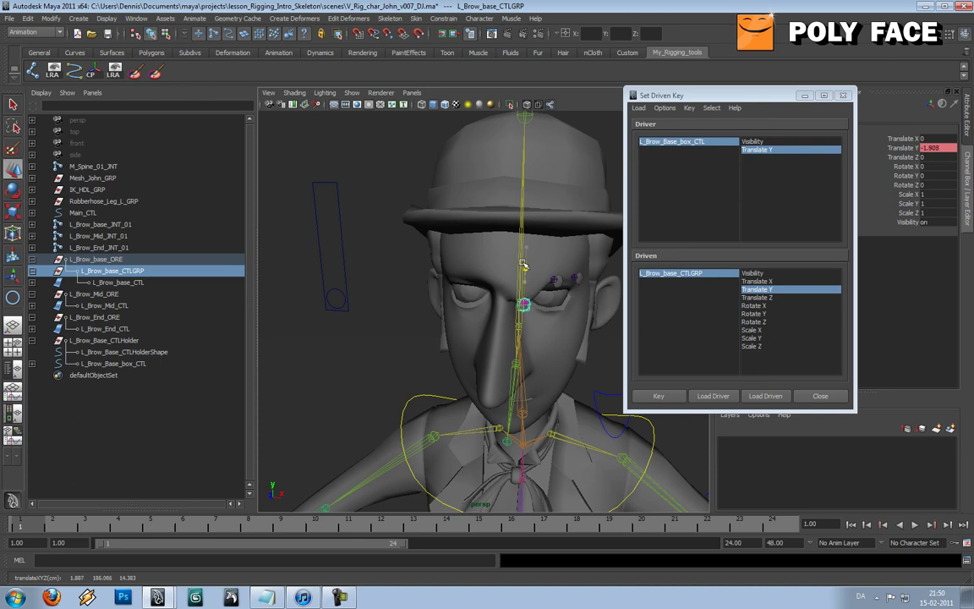
pyautogui.click(661, 396)
# Test the driven inner brow by moving L_Brow_Base_box_CTL back up within its box
pyautogui.click(336, 296)
pyautogui.moveTo(334, 241); pyautogui.dragTo(338, 213)
pyautogui.click(371, 138)
pyautogui.keyDown('alt'); pyautogui.moveTo(402, 189); pyautogui.dragTo(535, 228); pyautogui.keyUp('alt')
# Raise L_Brow_Mid_CTL to about 1.557 in Translate Y, then close Set Driven Key and clear the selection
pyautogui.click(464, 226)
pyautogui.click(573, 263)
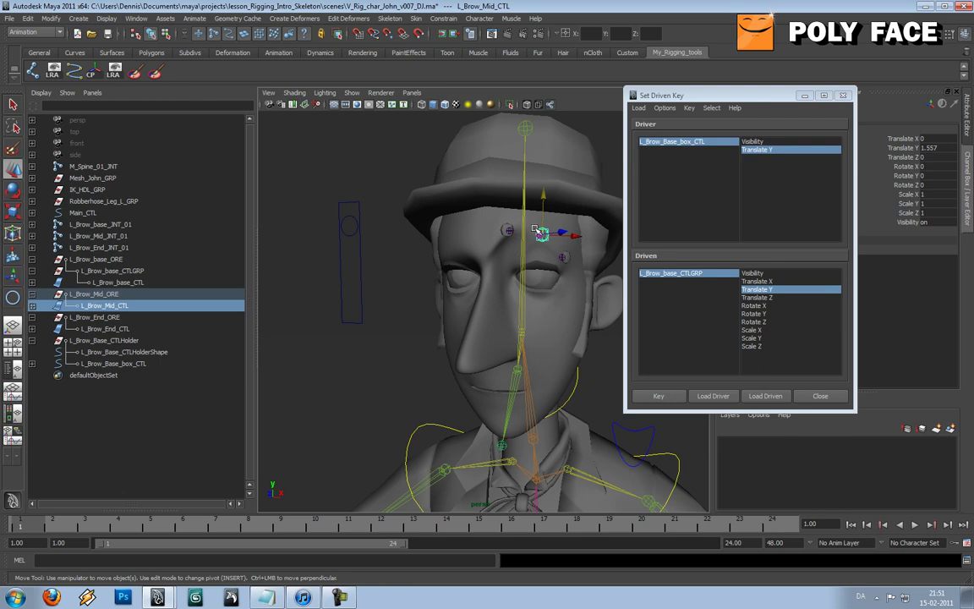
pyautogui.click(844, 96)
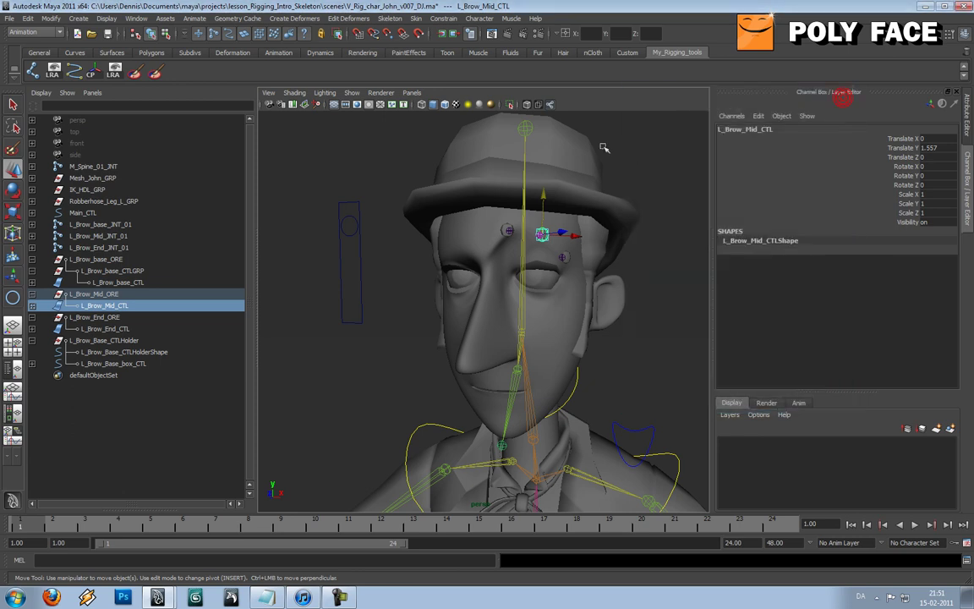
pyautogui.click(387, 157)
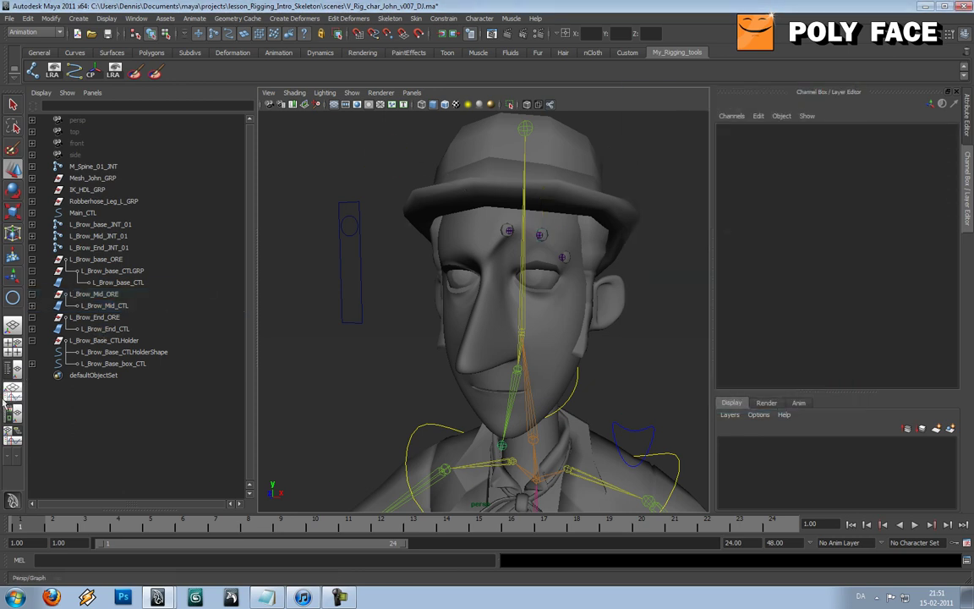
# Show the Hypershade beside the perspective view and create a Surface Shader
pyautogui.click(11, 368)
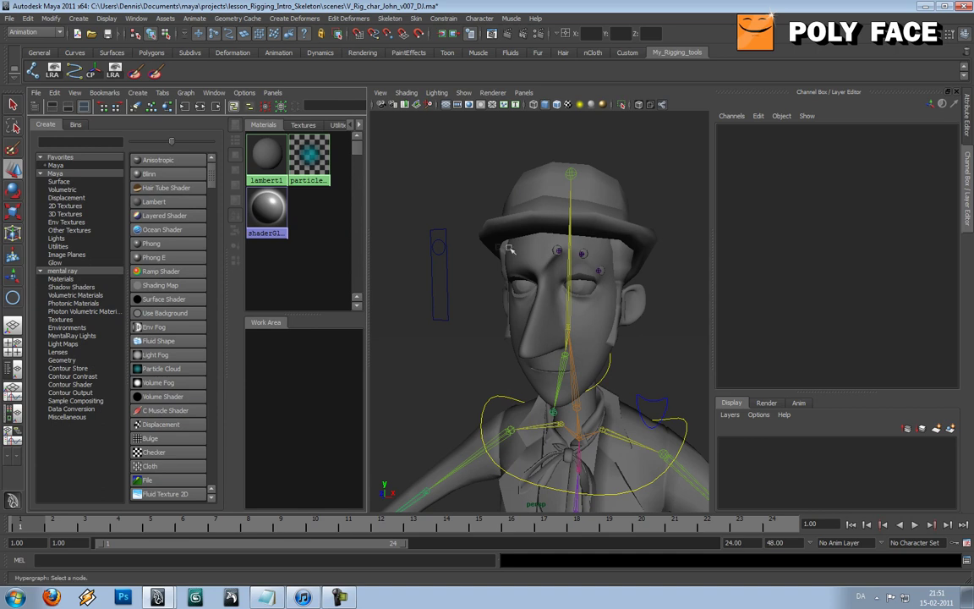
pyautogui.scroll(5, 523, 258)
pyautogui.keyDown('alt'); pyautogui.moveTo(484, 298); pyautogui.dragTo(377, 274); pyautogui.keyUp('alt')
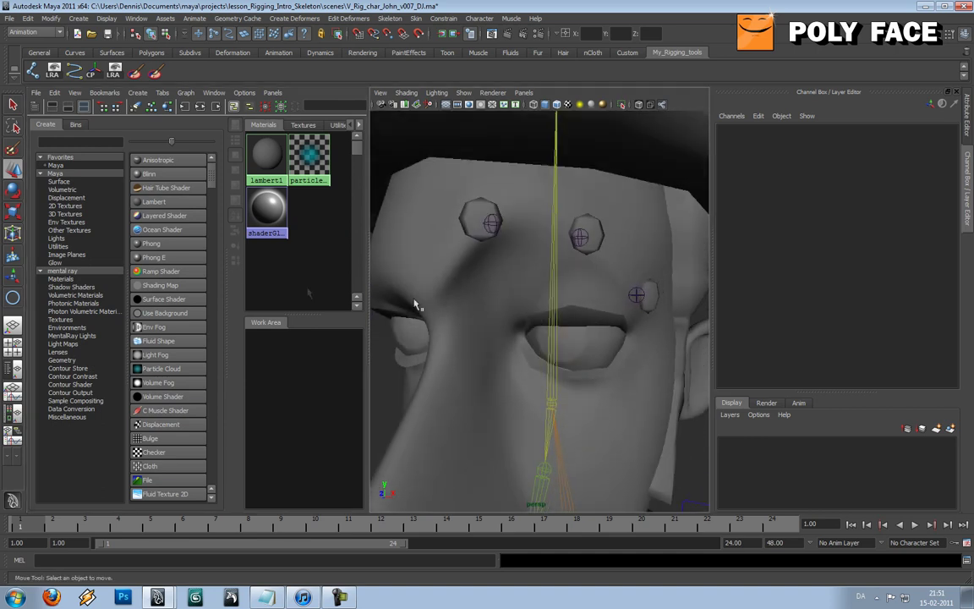
pyautogui.click(169, 299)
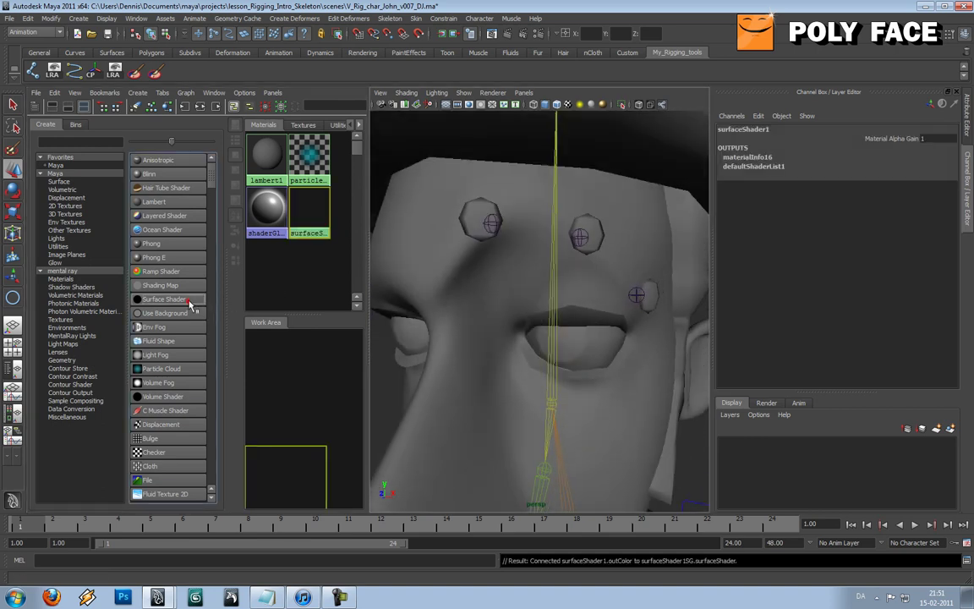
# Assign the new surface shader to L_Brow_base_CTL, L_Brow_Mid_CTL and L_Brow_End_CTL
pyautogui.click(484, 209)
pyautogui.click(592, 225)
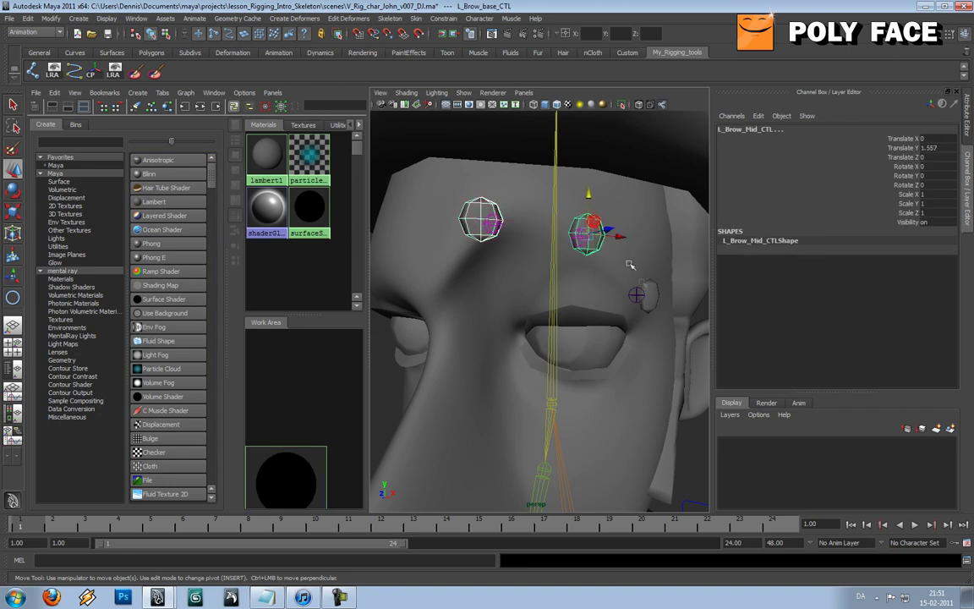
pyautogui.click(646, 294)
pyautogui.rightClick(319, 214)
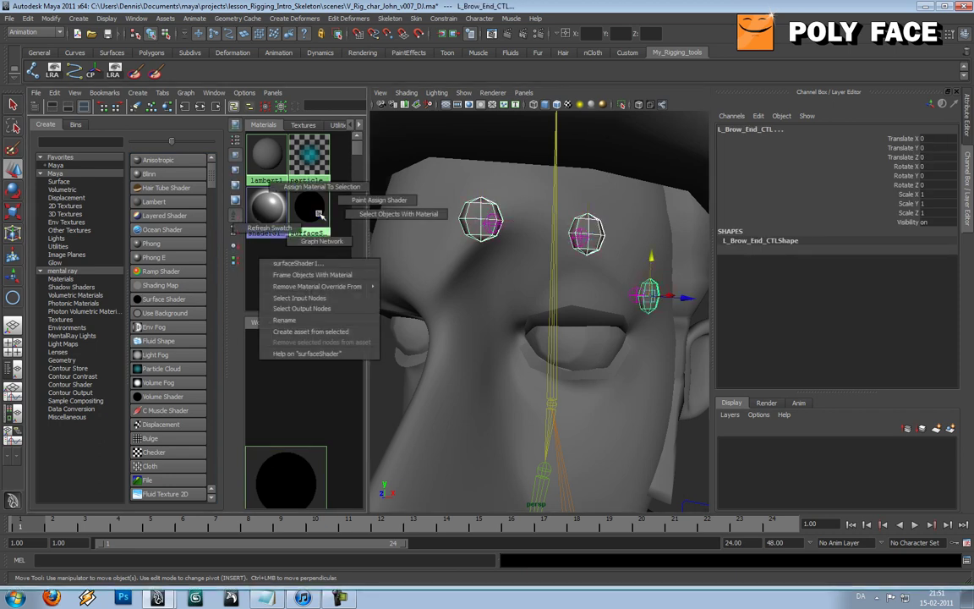
pyautogui.moveTo(319, 214); pyautogui.dragTo(319, 188, button='right')
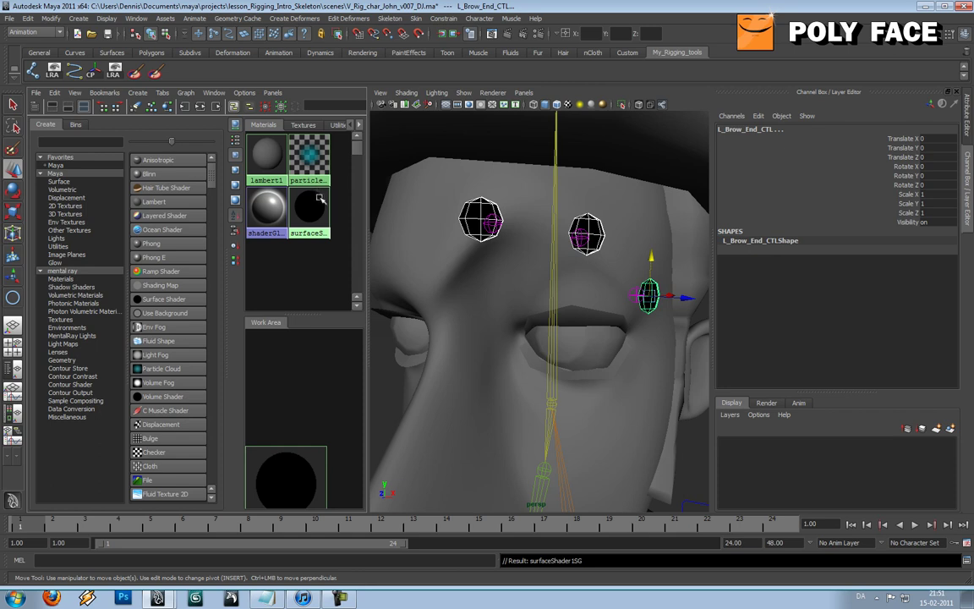
pyautogui.click(315, 243)
# Set the Out Color of surfaceShader1 to the yellow stored in the color history
pyautogui.click(314, 216)
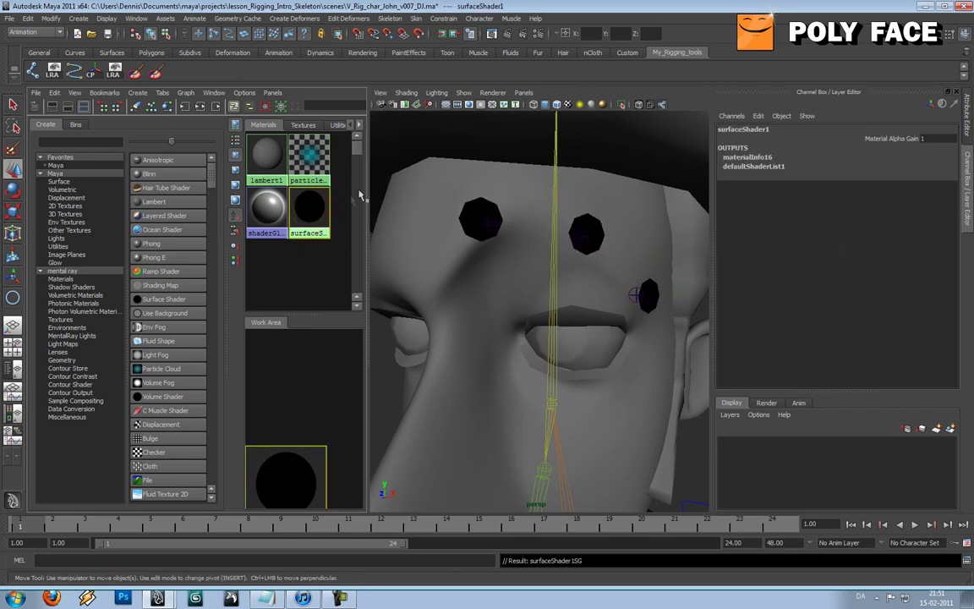
pyautogui.hotkey('ctrl', 'a')
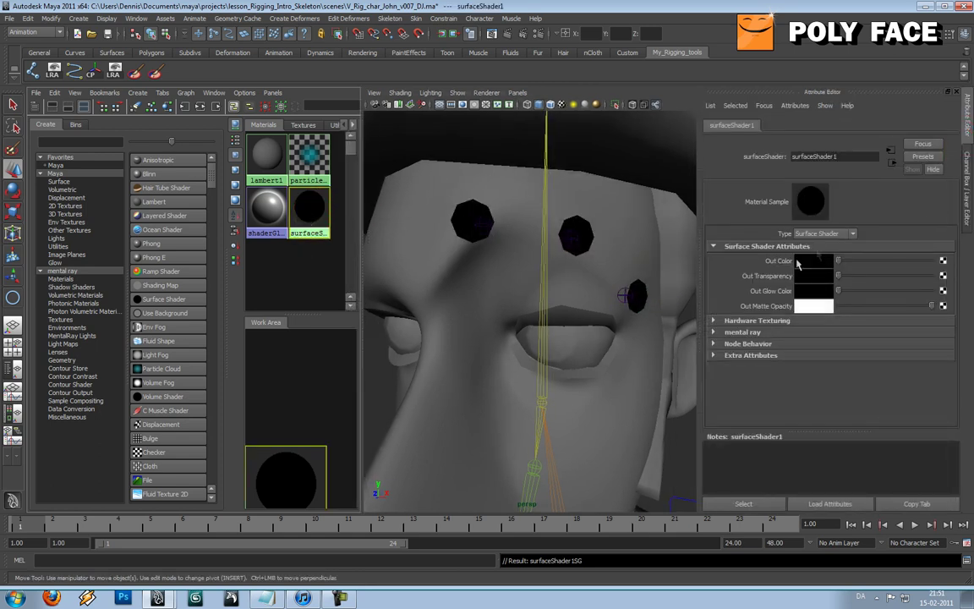
pyautogui.click(822, 261)
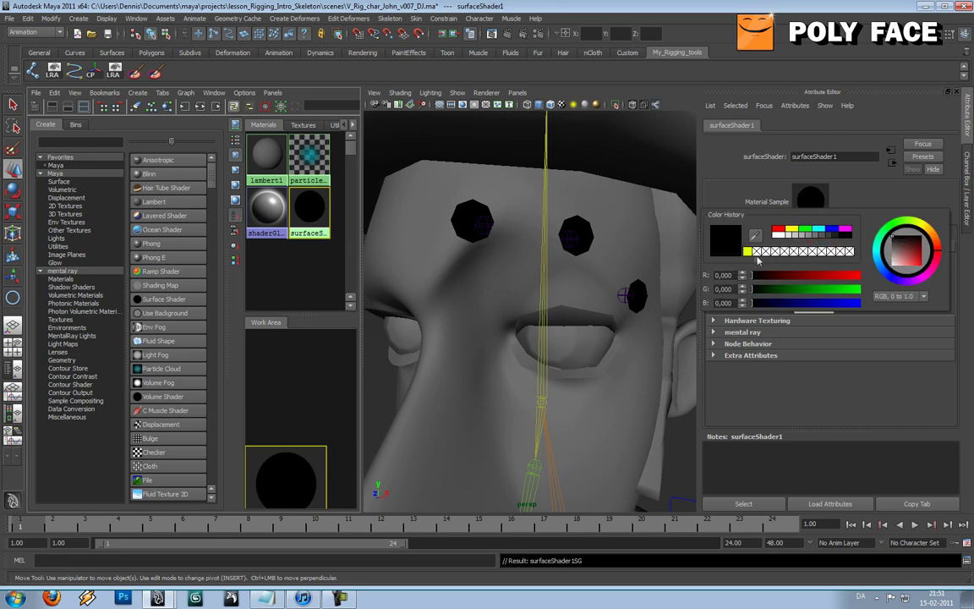
pyautogui.click(747, 253)
pyautogui.click(735, 176)
# Examine the yellow brow controls from the front and side, and inspect the left outer eye geometry
pyautogui.scroll(-6, 505, 284)
pyautogui.keyDown('alt'); pyautogui.moveTo(519, 284); pyautogui.dragTo(489, 269); pyautogui.keyUp('alt')
pyautogui.scroll(5, 523, 281)
pyautogui.scroll(-3, 478, 285)
pyautogui.scroll(5, 599, 291)
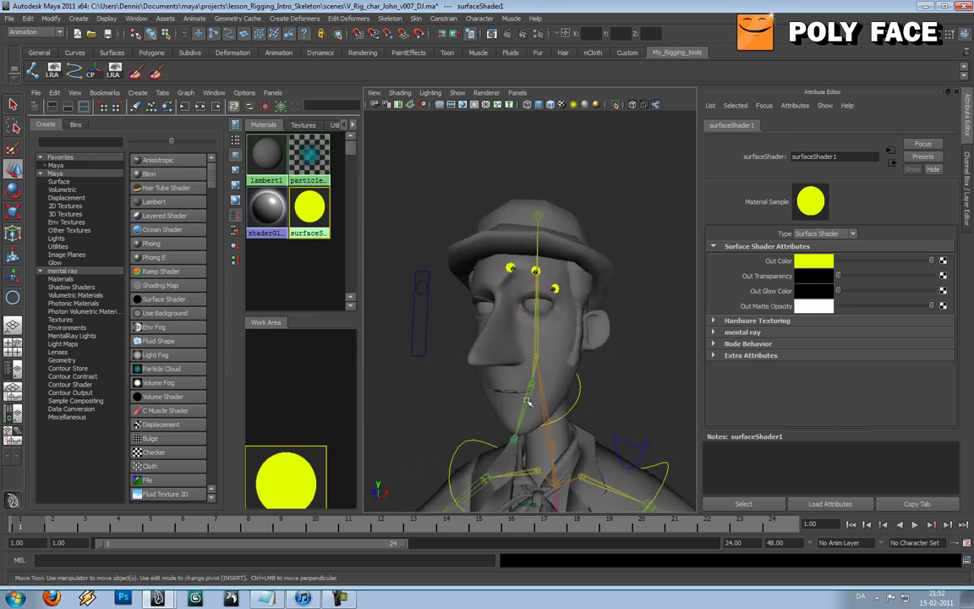
pyautogui.keyDown('alt'); pyautogui.moveTo(570, 338); pyautogui.dragTo(526, 339); pyautogui.keyUp('alt')
pyautogui.scroll(3, 526, 339)
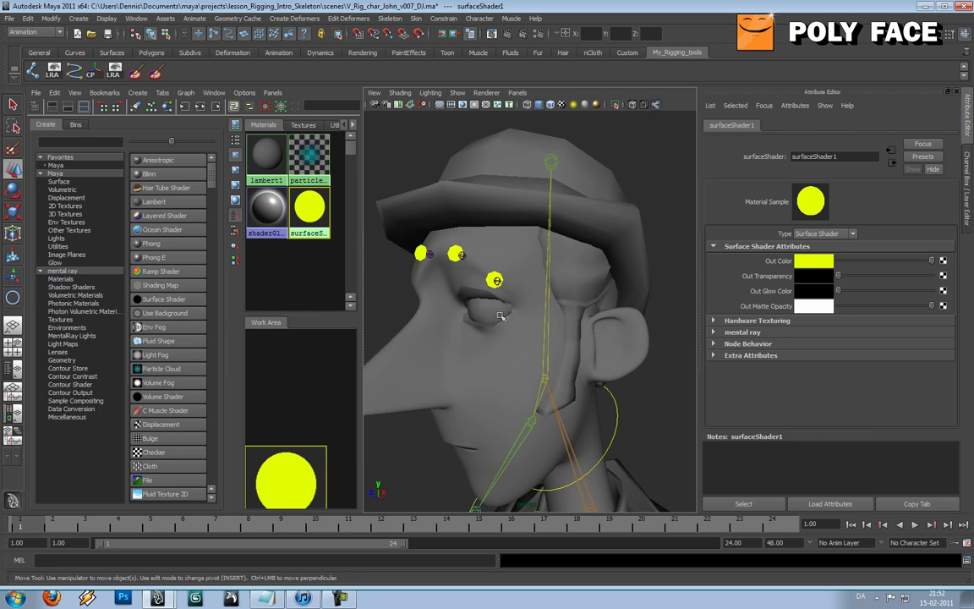
pyautogui.keyDown('alt'); pyautogui.moveTo(500, 315); pyautogui.dragTo(534, 312, button='middle'); pyautogui.keyUp('alt')
pyautogui.scroll(3, 533, 312)
pyautogui.click(534, 312)
pyautogui.keyDown('alt'); pyautogui.moveTo(534, 312); pyautogui.dragTo(539, 311); pyautogui.keyUp('alt')
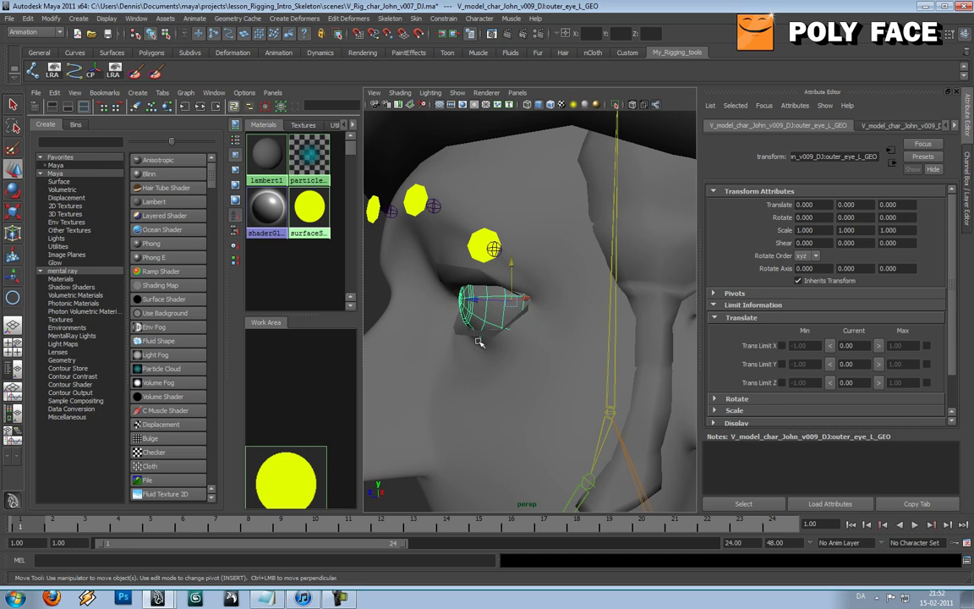
# Test opening the mouth by rotating M_Jaw_JNT about 54.5 degrees around Z, then undo the rotation and clear the selection
pyautogui.scroll(-8, 490, 340)
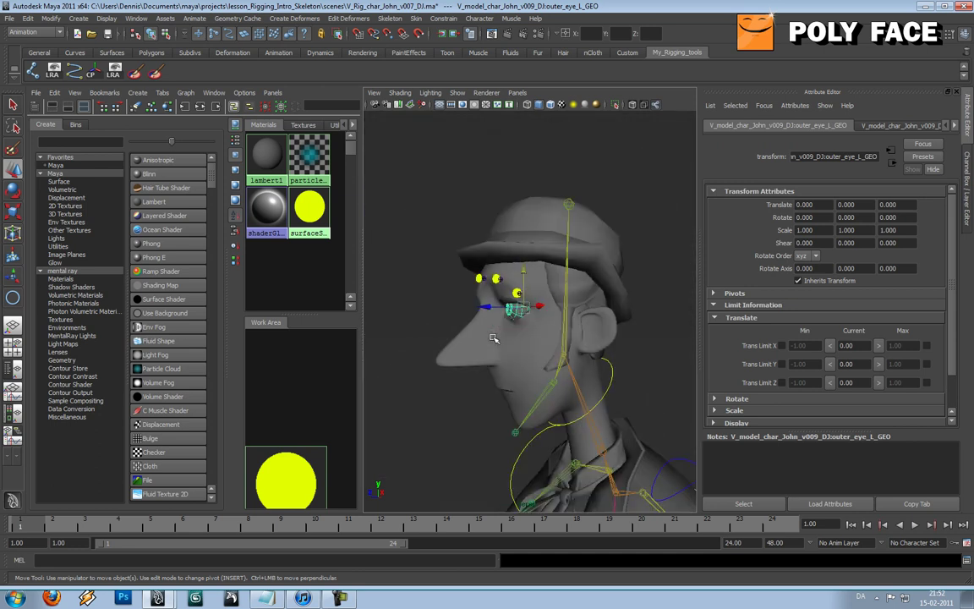
pyautogui.keyDown('alt'); pyautogui.moveTo(491, 339); pyautogui.dragTo(556, 349); pyautogui.keyUp('alt')
pyautogui.keyDown('alt'); pyautogui.moveTo(556, 348); pyautogui.dragTo(547, 287, button='middle'); pyautogui.keyUp('alt')
pyautogui.scroll(5, 548, 288)
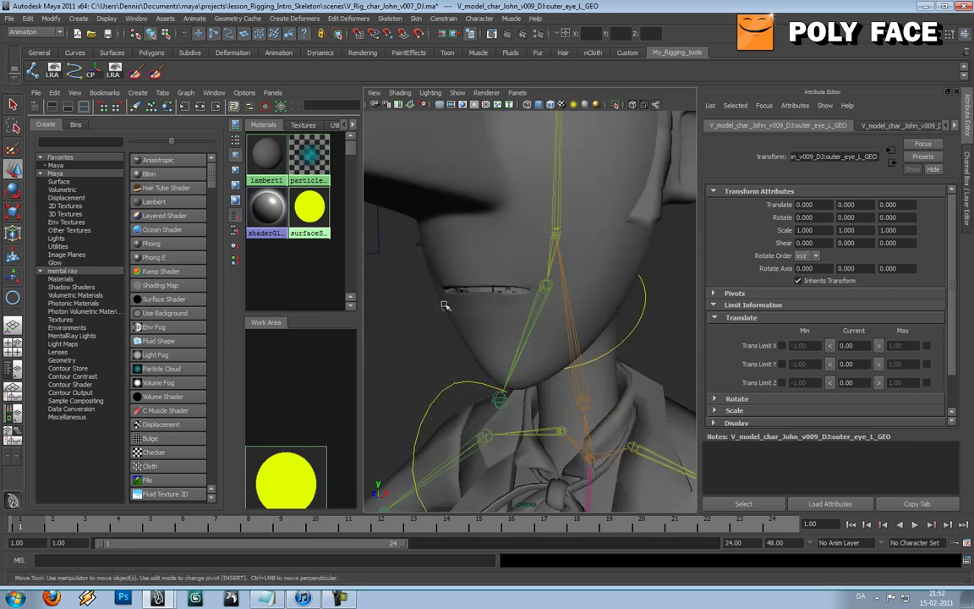
pyautogui.click(377, 322)
pyautogui.click(531, 288)
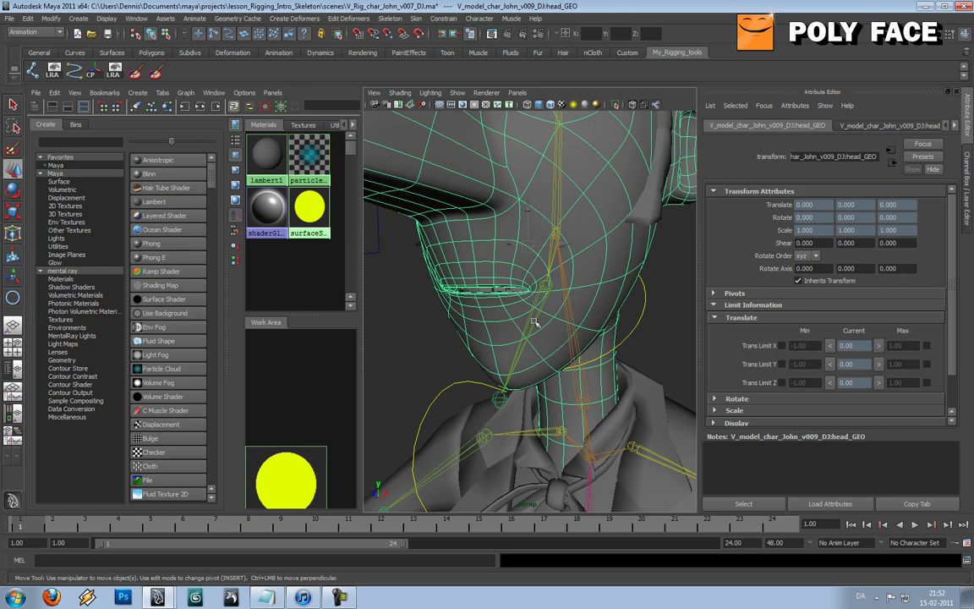
pyautogui.click(534, 327)
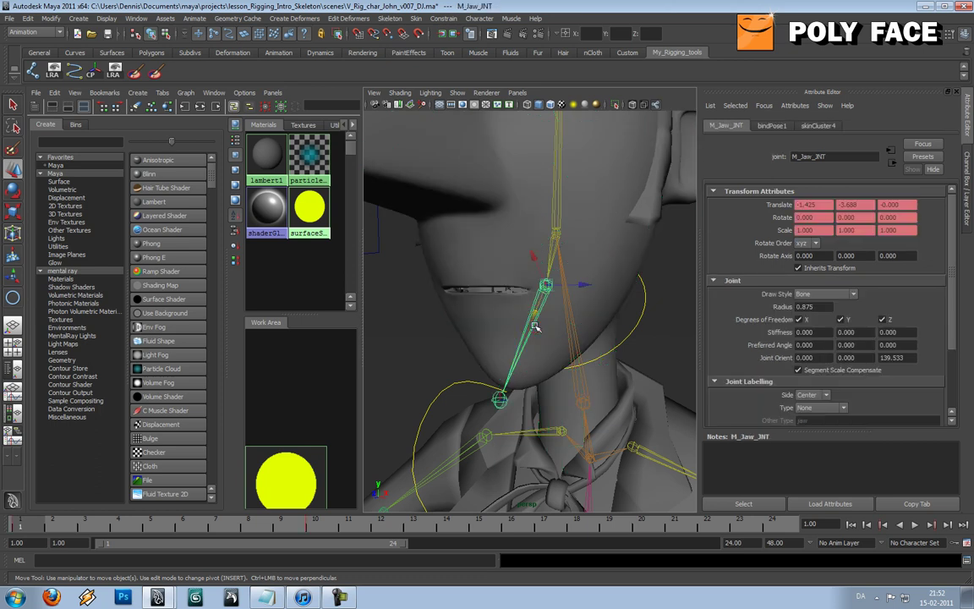
pyautogui.press('e')
pyautogui.moveTo(468, 254); pyautogui.dragTo(547, 329)
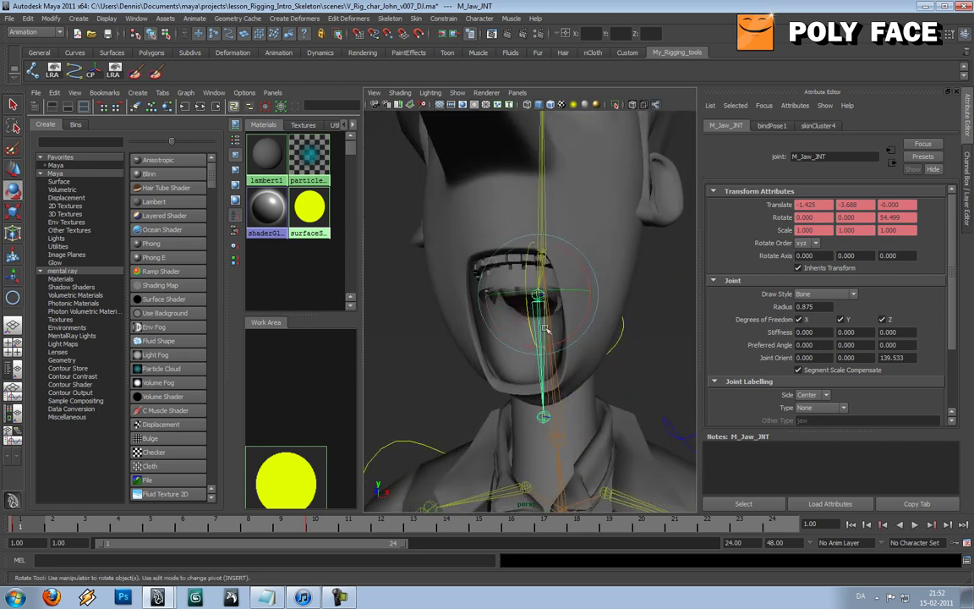
pyautogui.hotkey('ctrl', 'z')
pyautogui.hotkey('ctrl', 'z')
pyautogui.hotkey('ctrl', 'z')
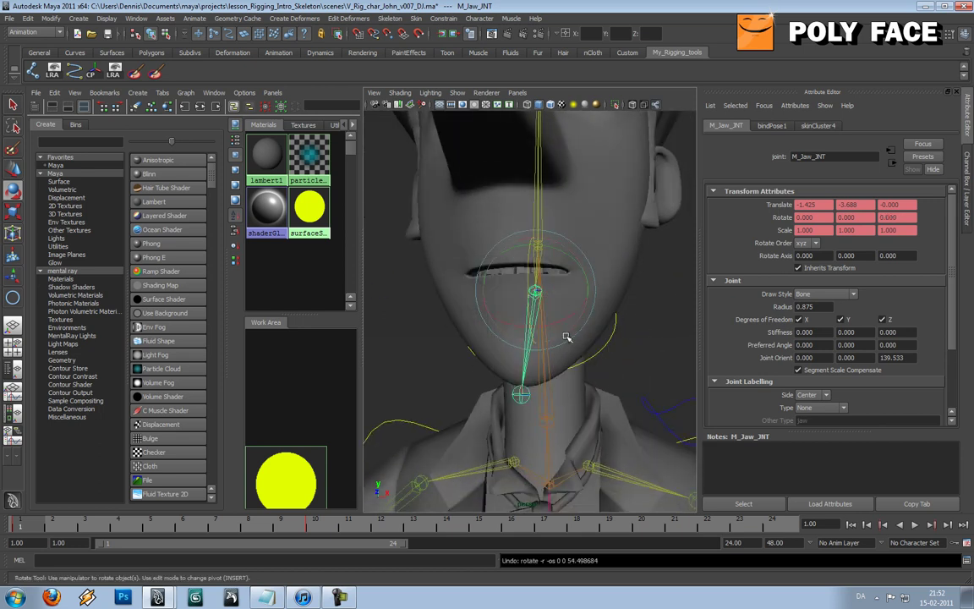
pyautogui.click(464, 311)
pyautogui.keyDown('alt'); pyautogui.moveTo(463, 311); pyautogui.dragTo(480, 302); pyautogui.keyUp('alt')
pyautogui.keyDown('alt'); pyautogui.moveTo(531, 216); pyautogui.dragTo(485, 299); pyautogui.keyUp('alt')
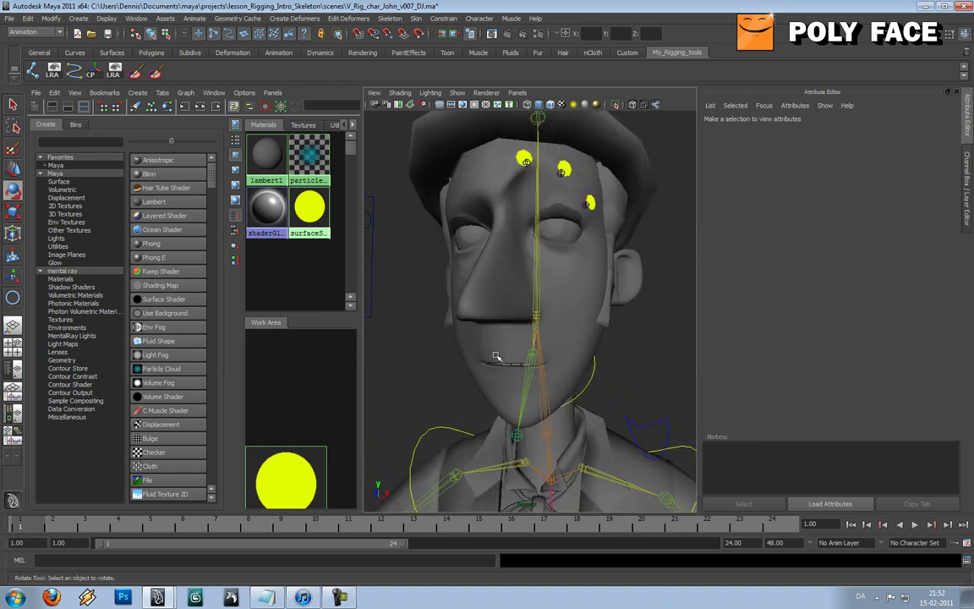
pyautogui.moveTo(496, 356)
pyautogui.keyDown('alt'); pyautogui.mouseDown()
pyautogui.moveTo(515, 370)
pyautogui.moveTo(428, 346)
pyautogui.moveTo(464, 328)
pyautogui.moveTo(556, 364)
pyautogui.moveTo(490, 337)
pyautogui.mouseUp(); pyautogui.keyUp('alt')
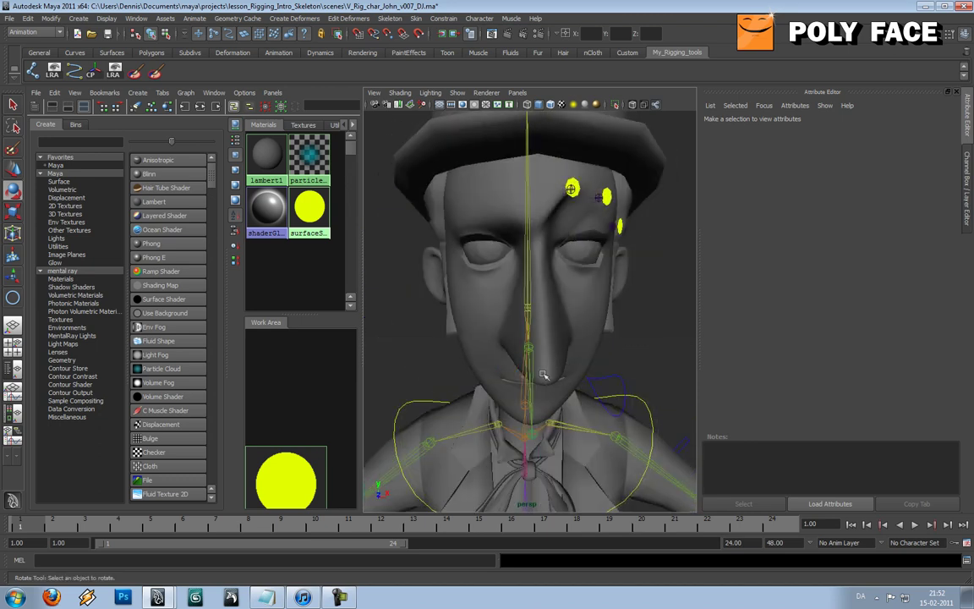
pyautogui.keyDown('alt'); pyautogui.moveTo(584, 373); pyautogui.dragTo(510, 343); pyautogui.keyUp('alt')
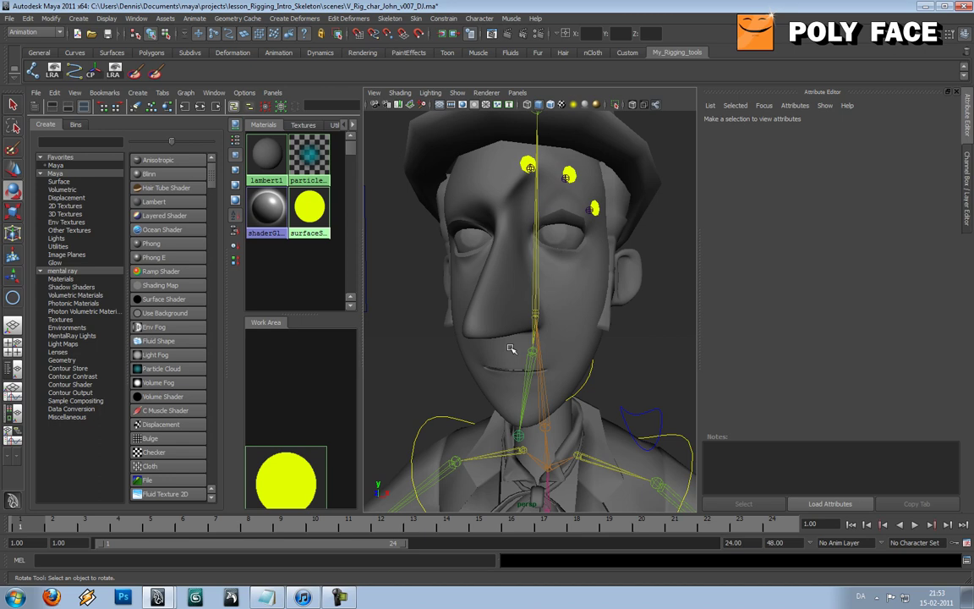
pyautogui.keyDown('alt'); pyautogui.moveTo(510, 349); pyautogui.dragTo(556, 339); pyautogui.keyUp('alt')
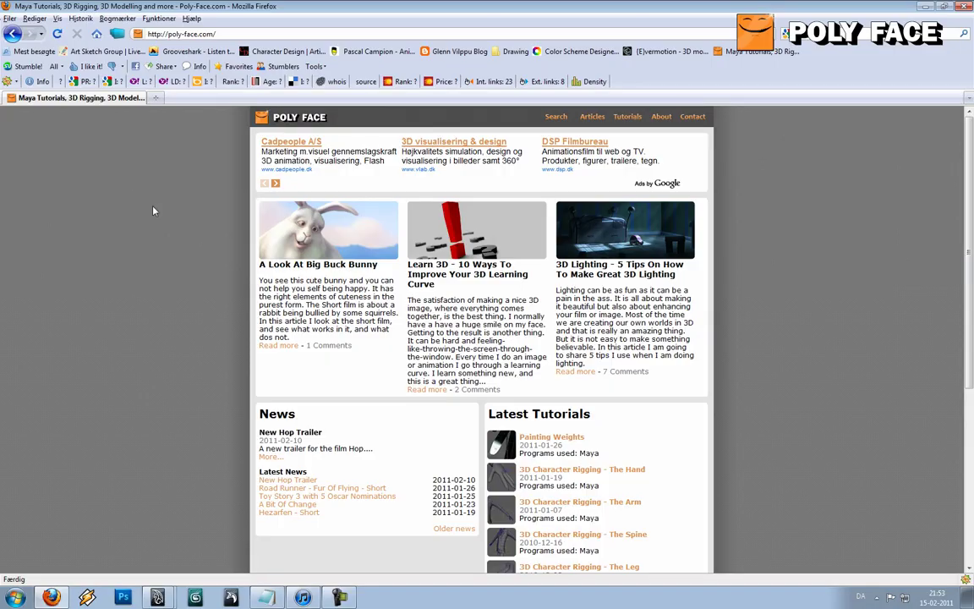
# Look through the news and latest tutorials on the Poly-Face.com home page in Firefox, and open the site's YouTube channel
pyautogui.scroll(-6, 153, 211)
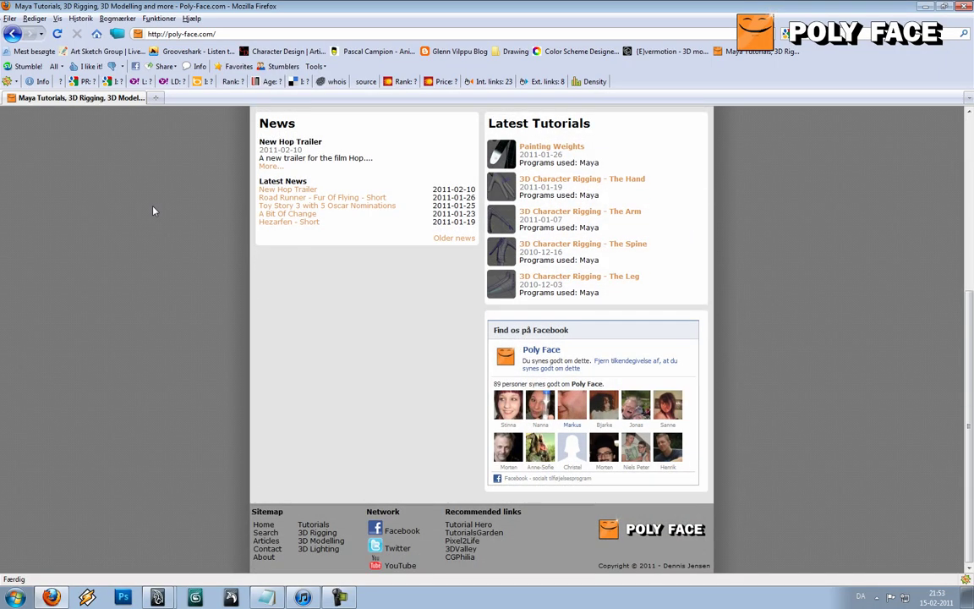
pyautogui.scroll(6, 153, 210)
pyautogui.scroll(-6, 153, 210)
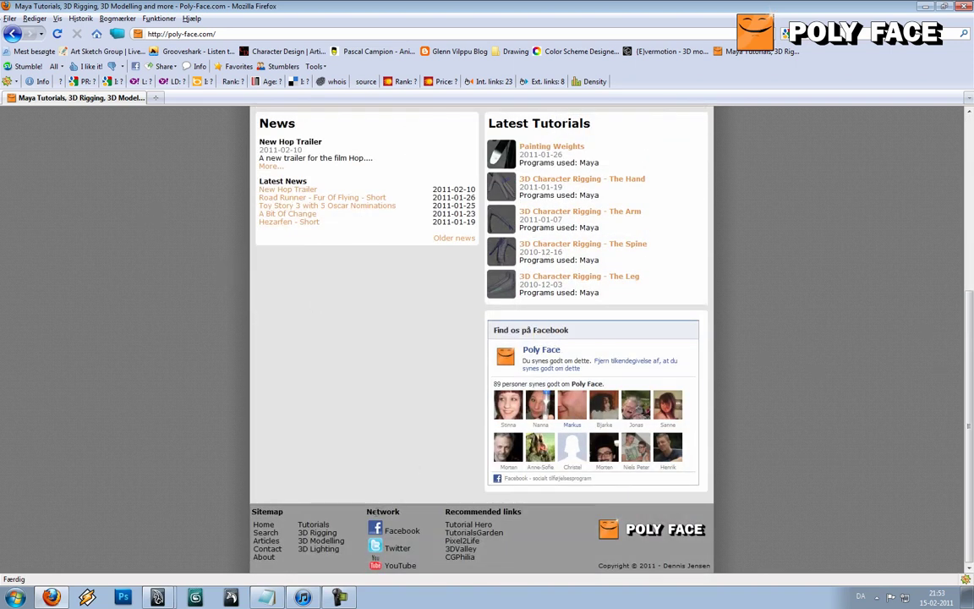
pyautogui.click(400, 565)
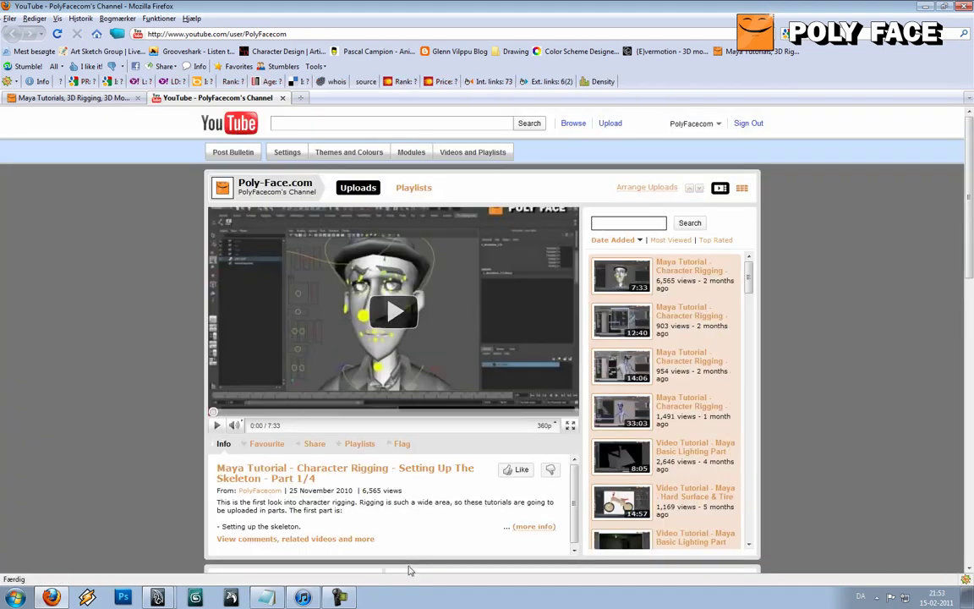
# Examine the channel's profile, subscribers and comments down to the comment form, and return to the featured video
pyautogui.scroll(-5, 89, 271)
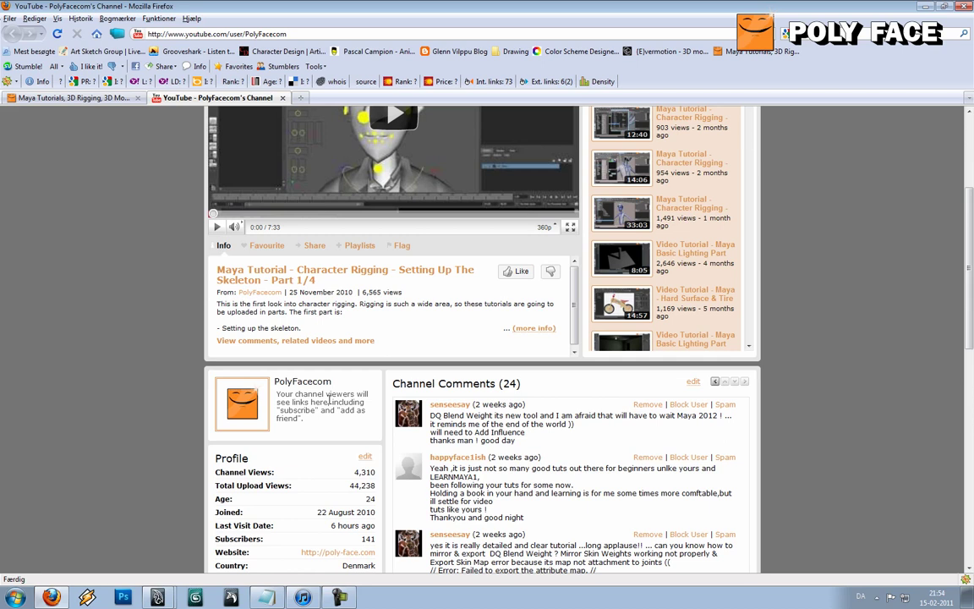
pyautogui.scroll(-3, 165, 365)
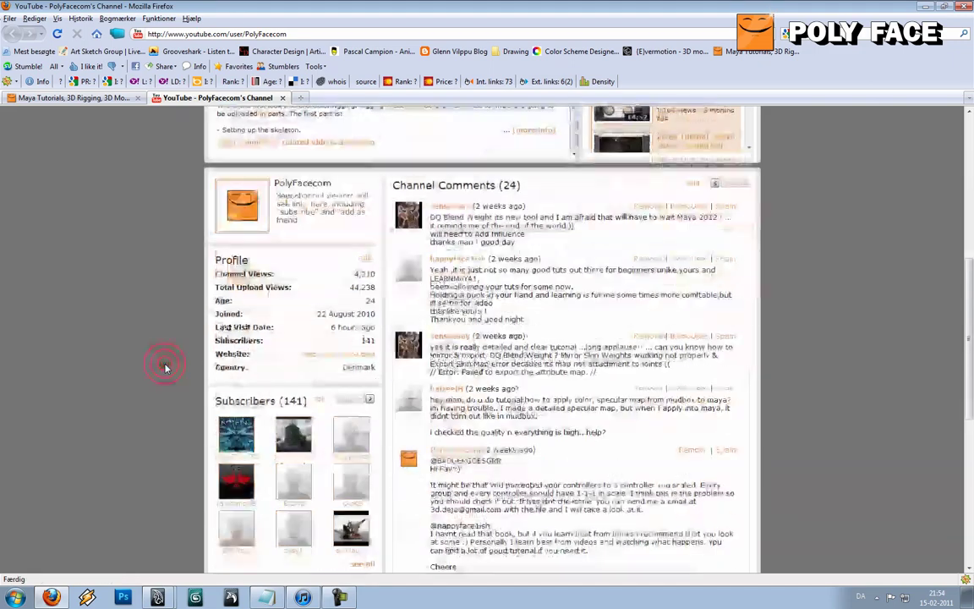
pyautogui.scroll(-7, 165, 368)
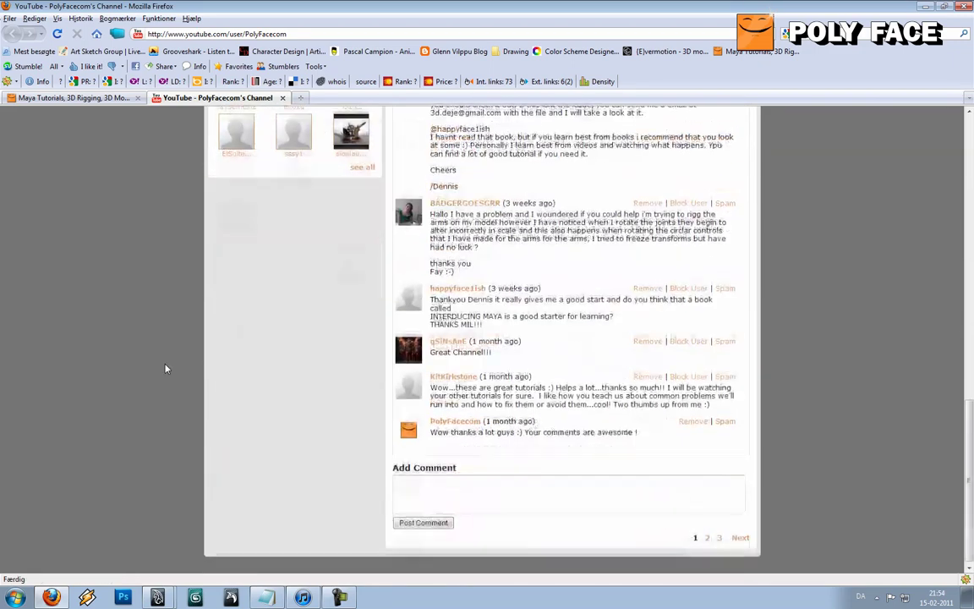
pyautogui.scroll(7, 165, 368)
pyautogui.scroll(6, 165, 368)
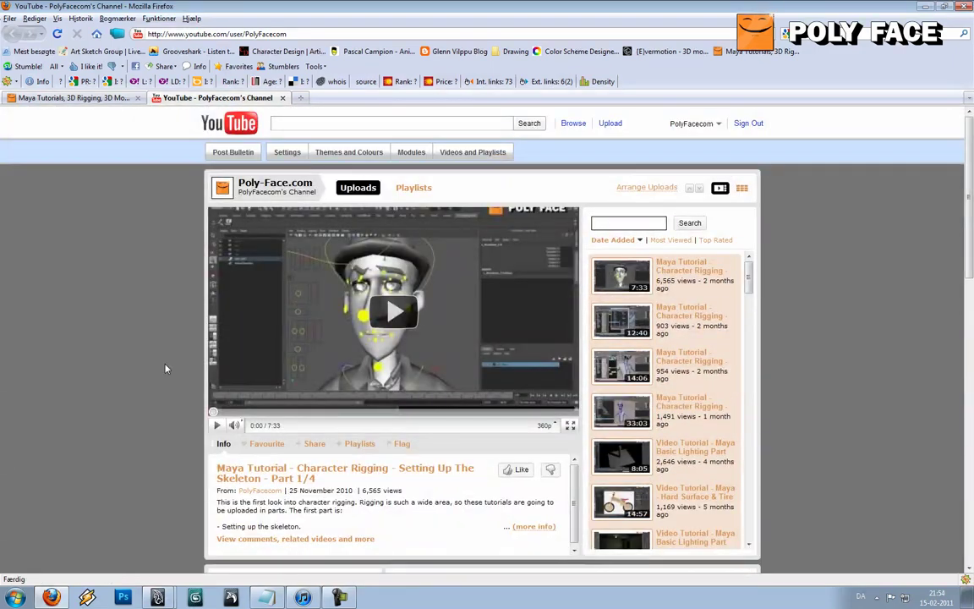